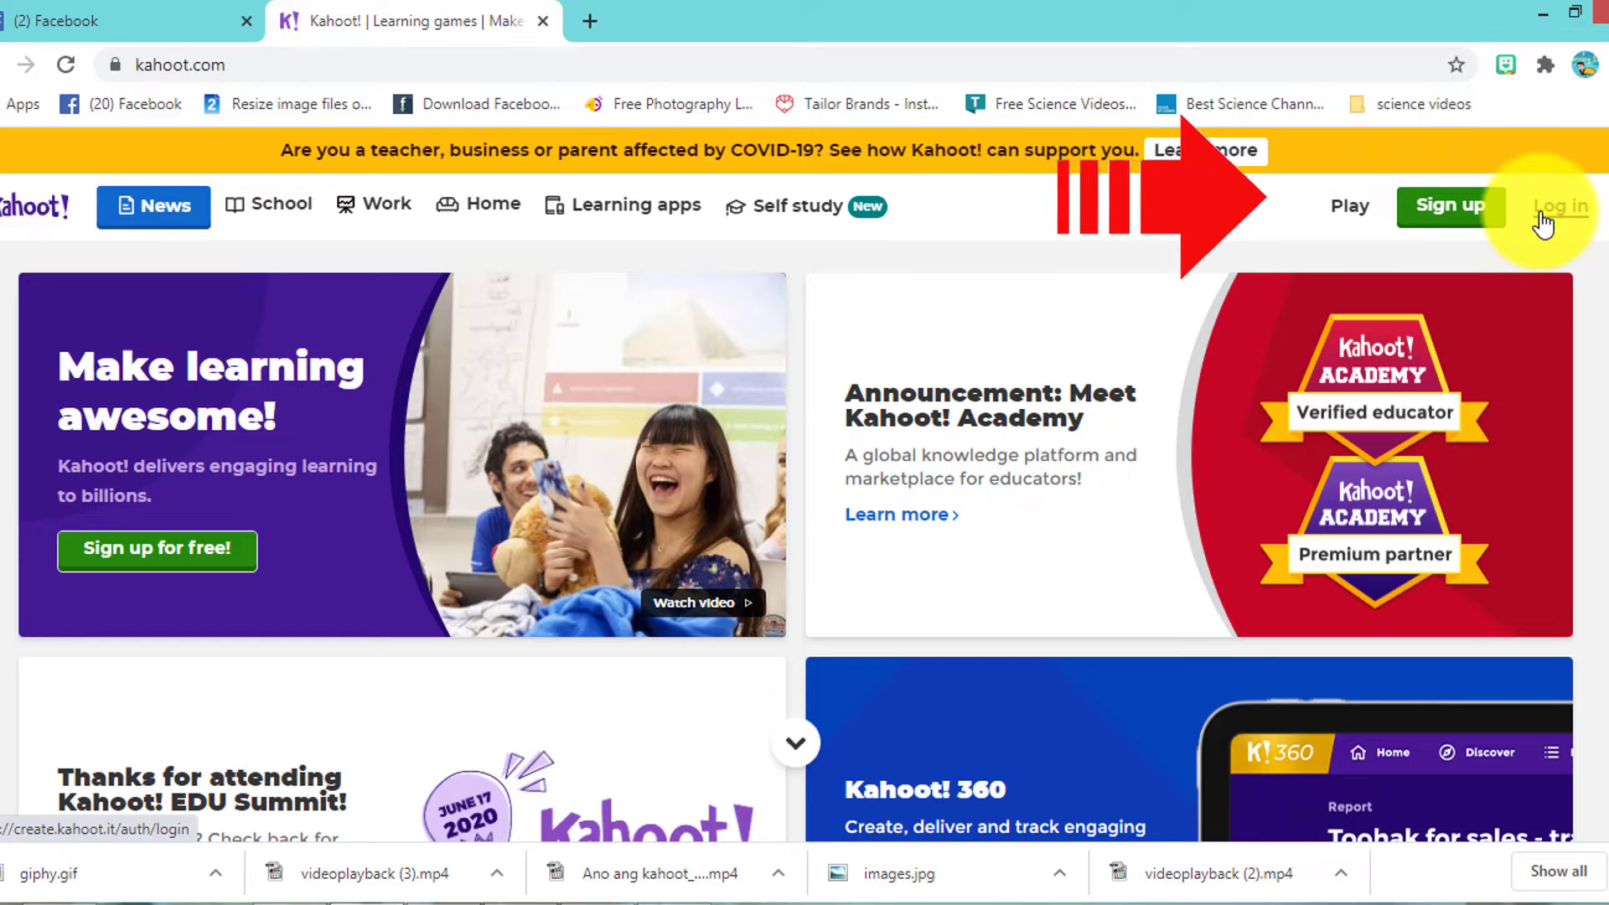
# - Try the join-a-game page and its game PIN field, then return to the kahoot.com home page
pyautogui.click(1359, 219)
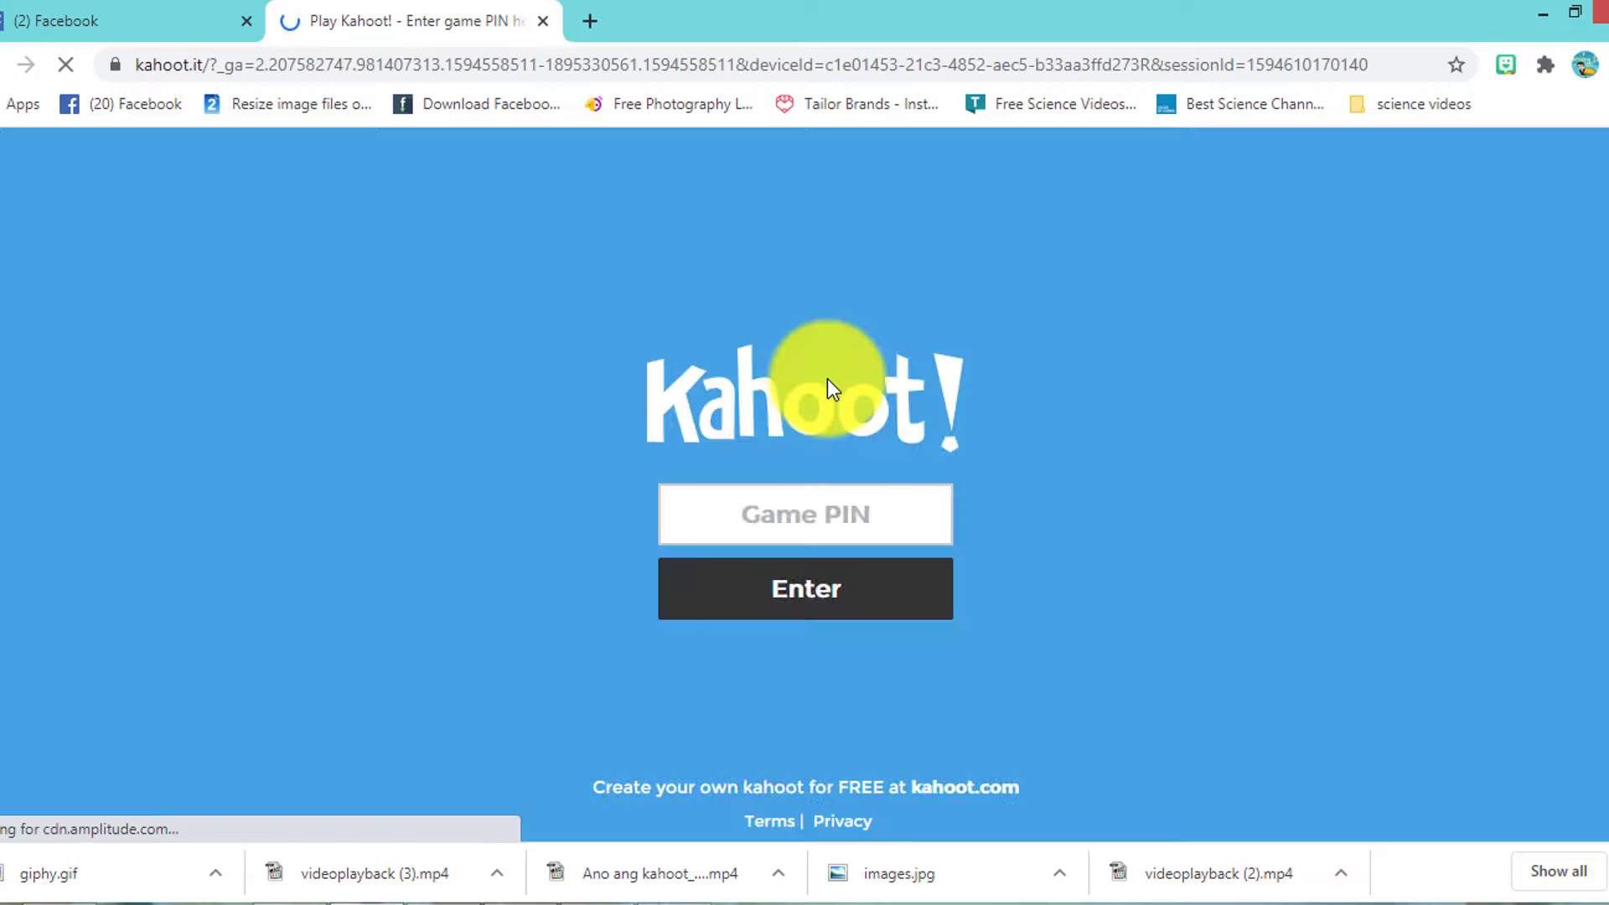
pyautogui.click(896, 523)
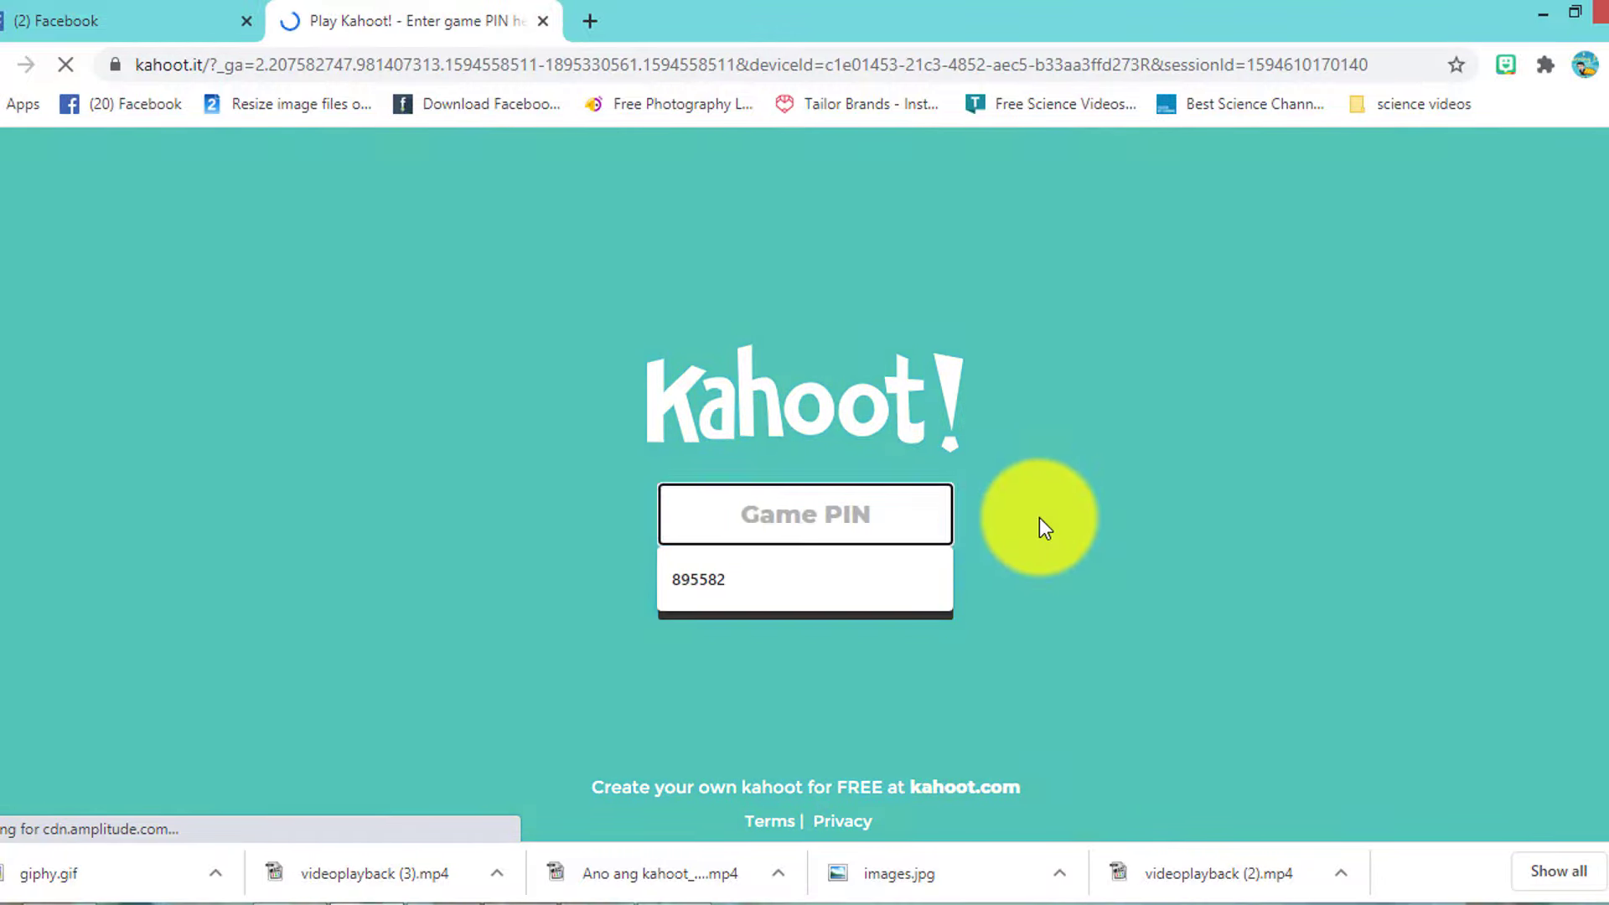
pyautogui.click(847, 527)
pyautogui.click(887, 528)
pyautogui.click(1172, 526)
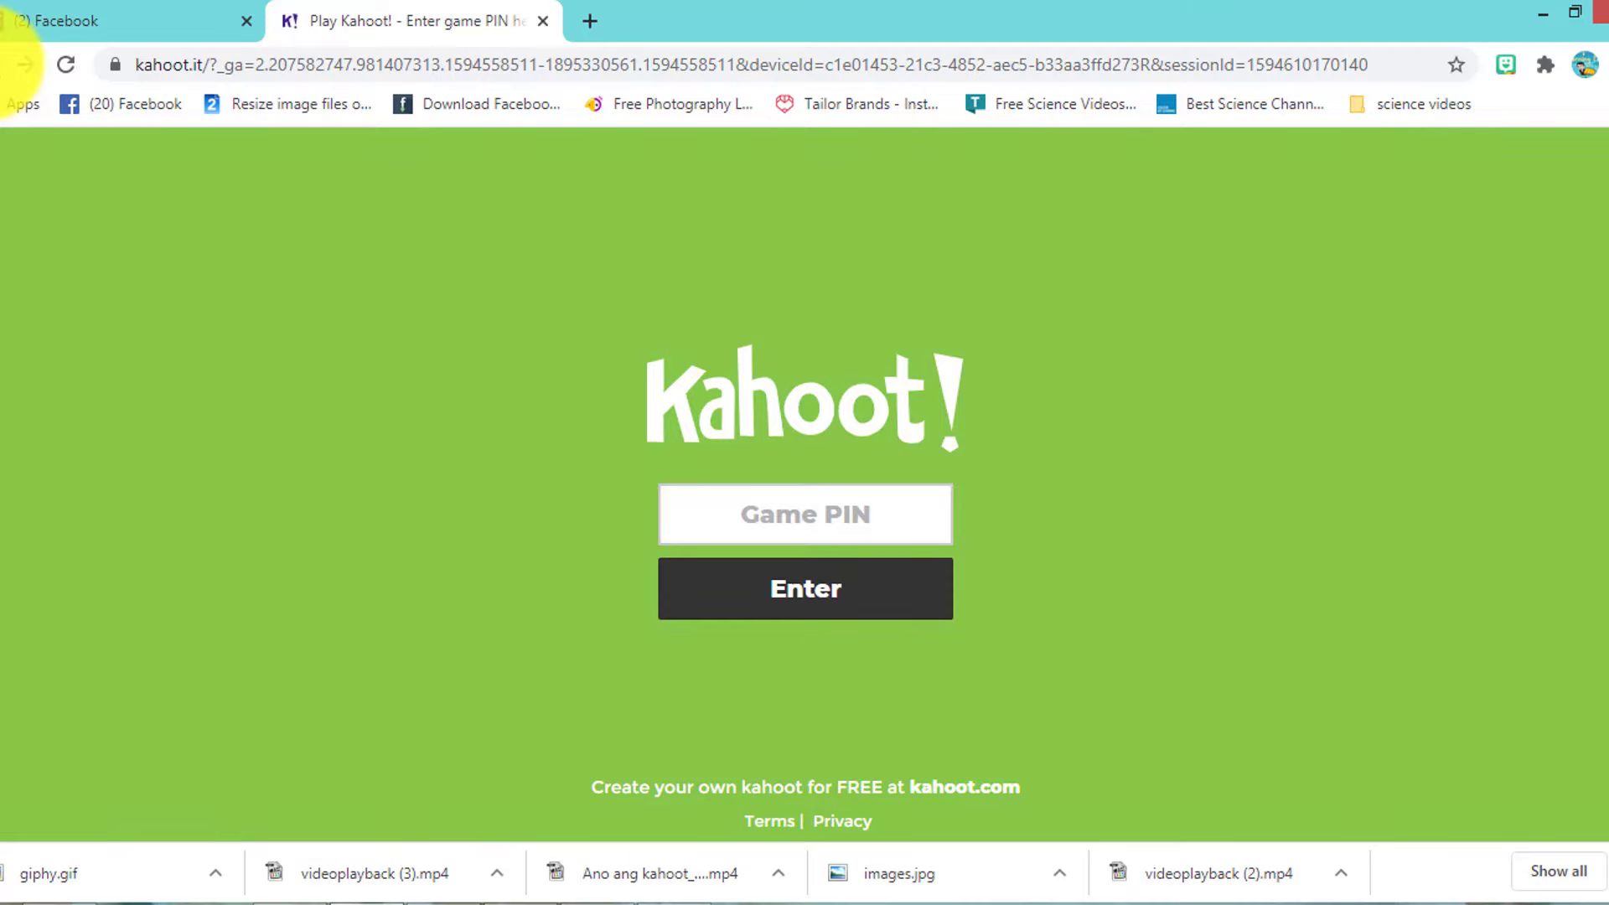
pyautogui.click(8, 65)
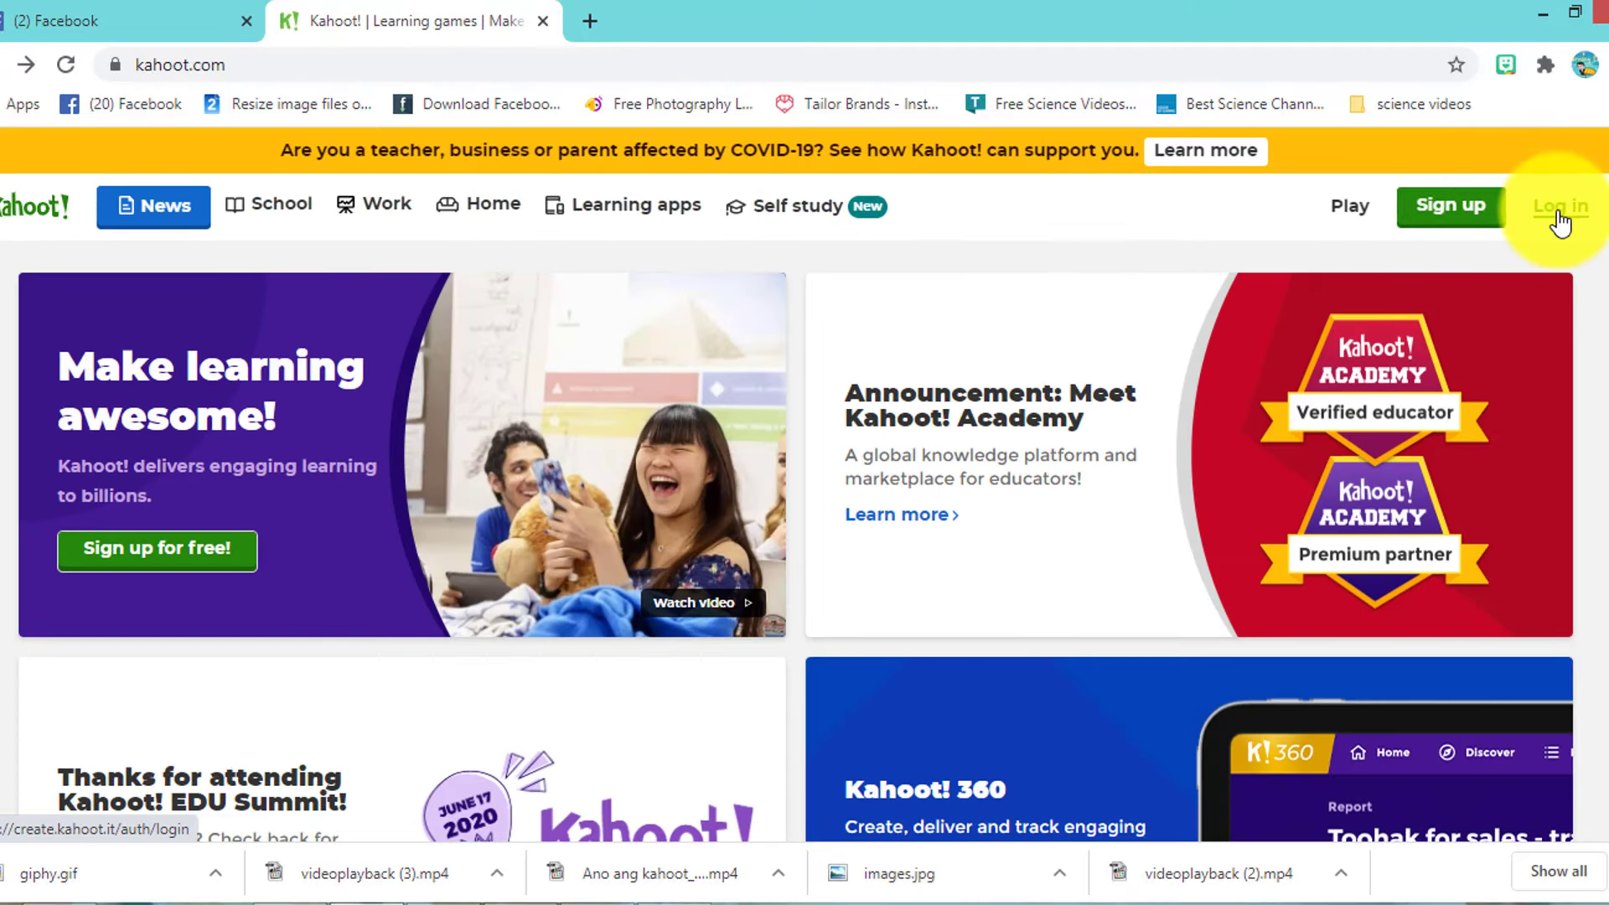
# - Look at the login page, return home, and start signing up for a new account
pyautogui.click(1559, 220)
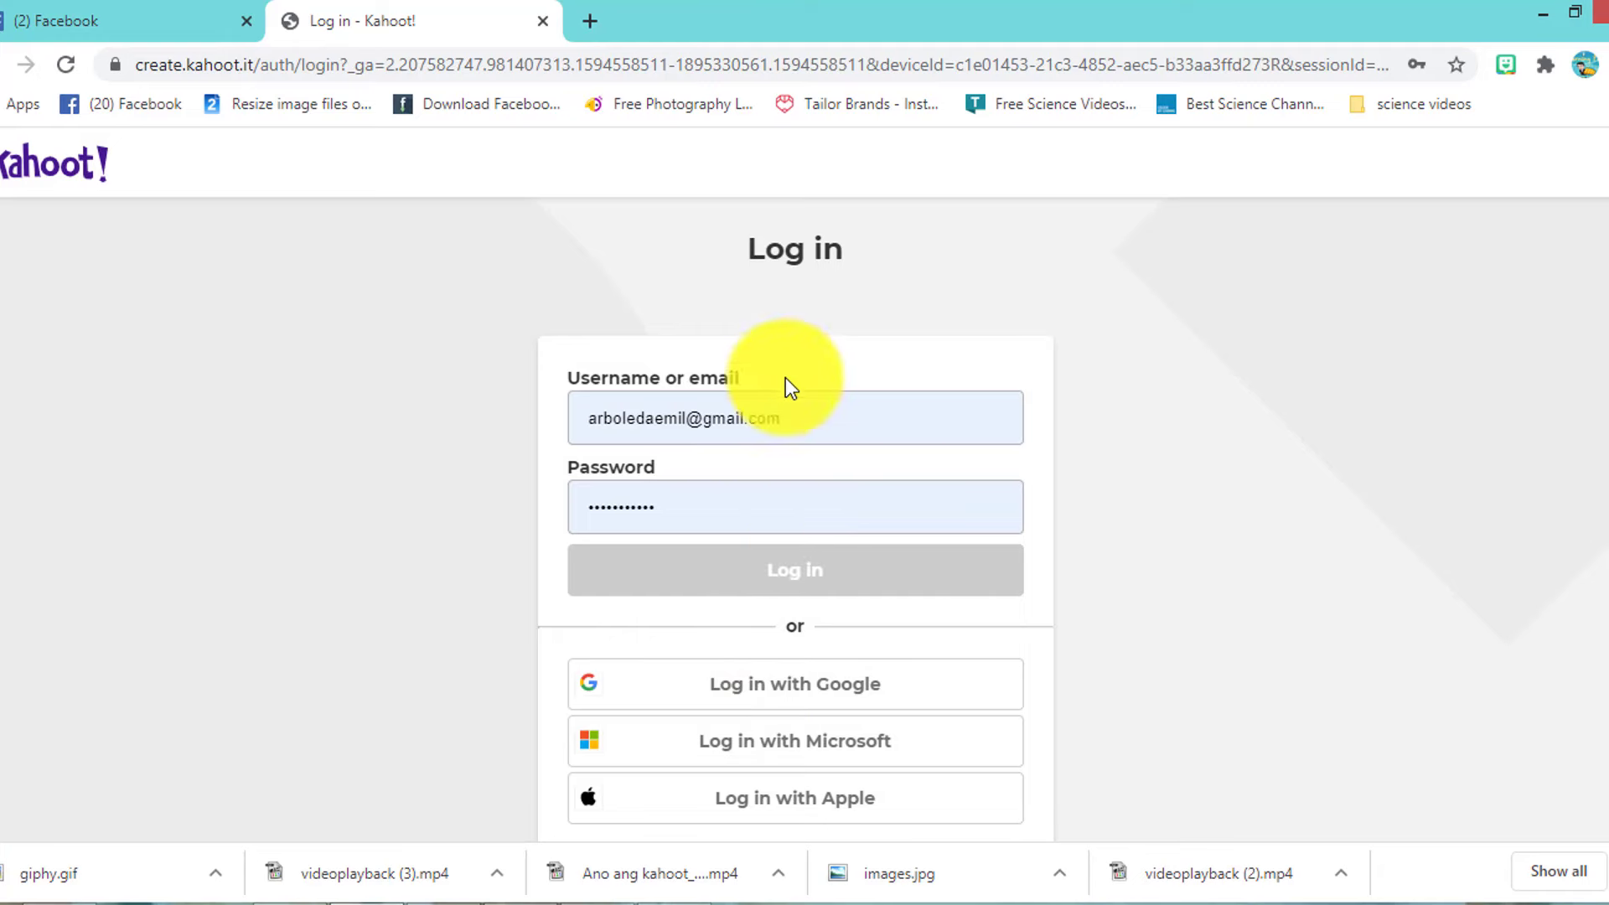
pyautogui.click(26, 65)
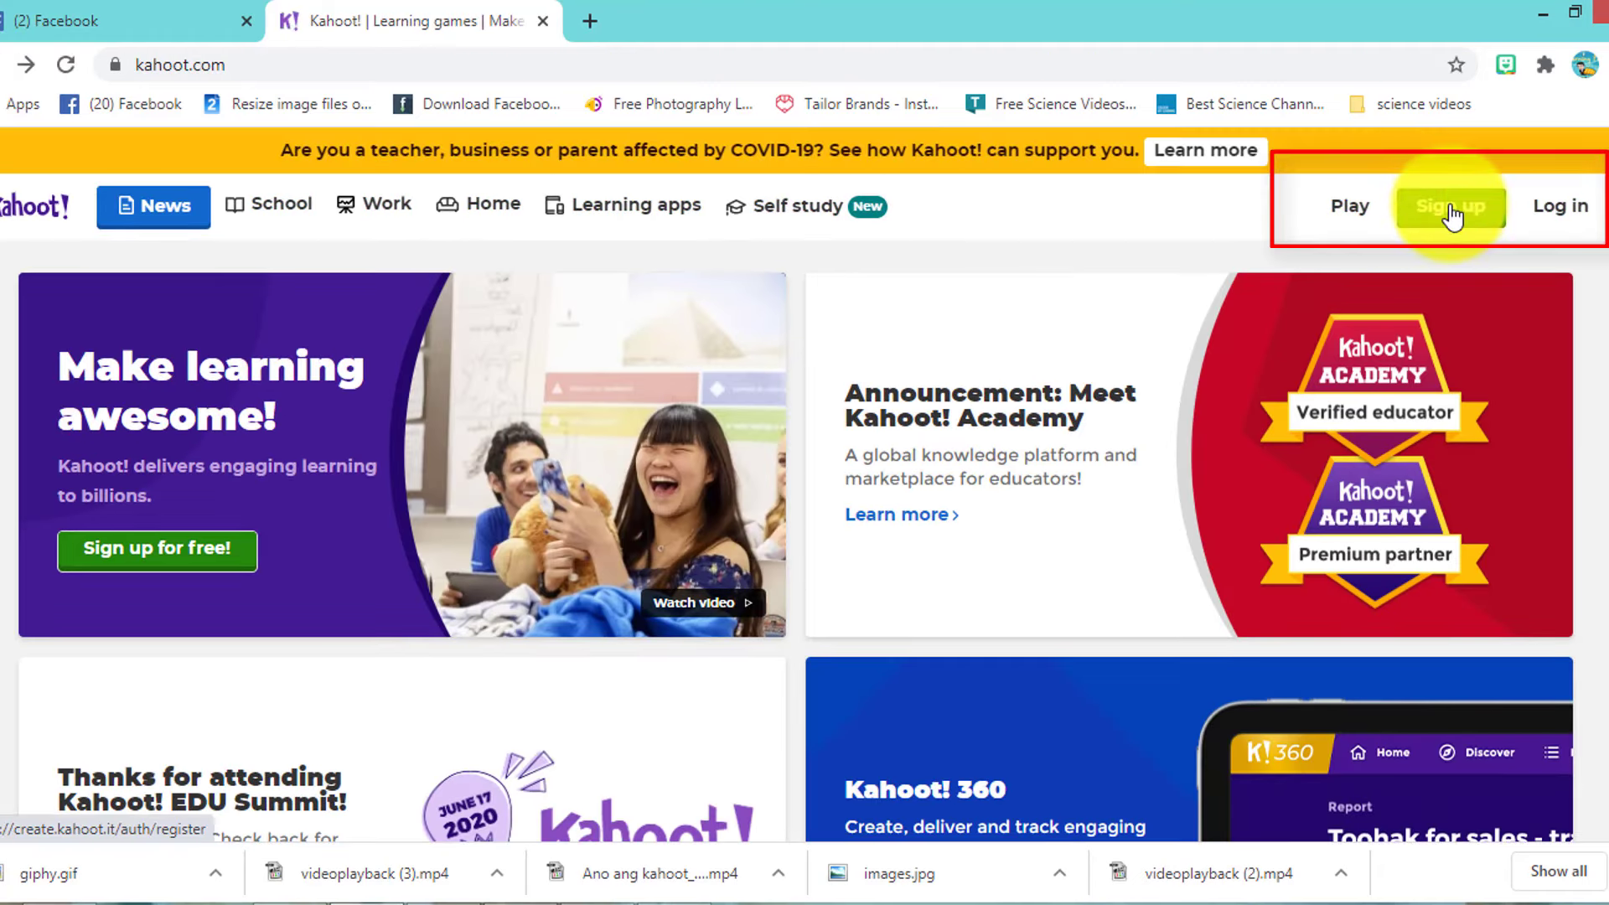
pyautogui.click(1473, 224)
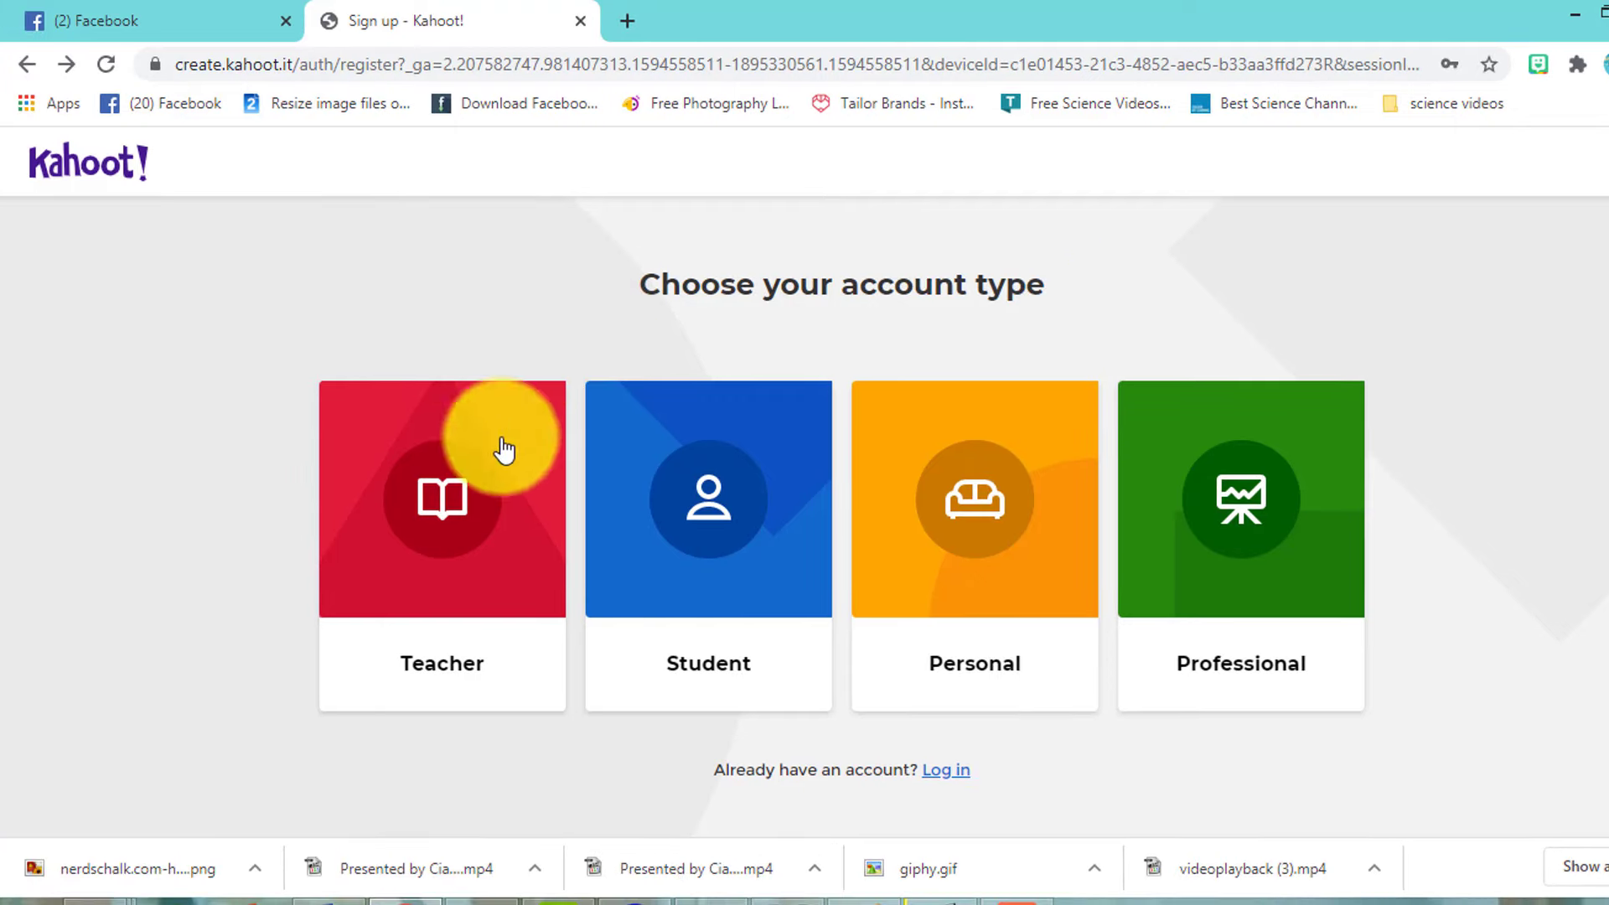
# - Register as a Teacher at a School workplace, entering the account e-mail and password
pyautogui.click(497, 543)
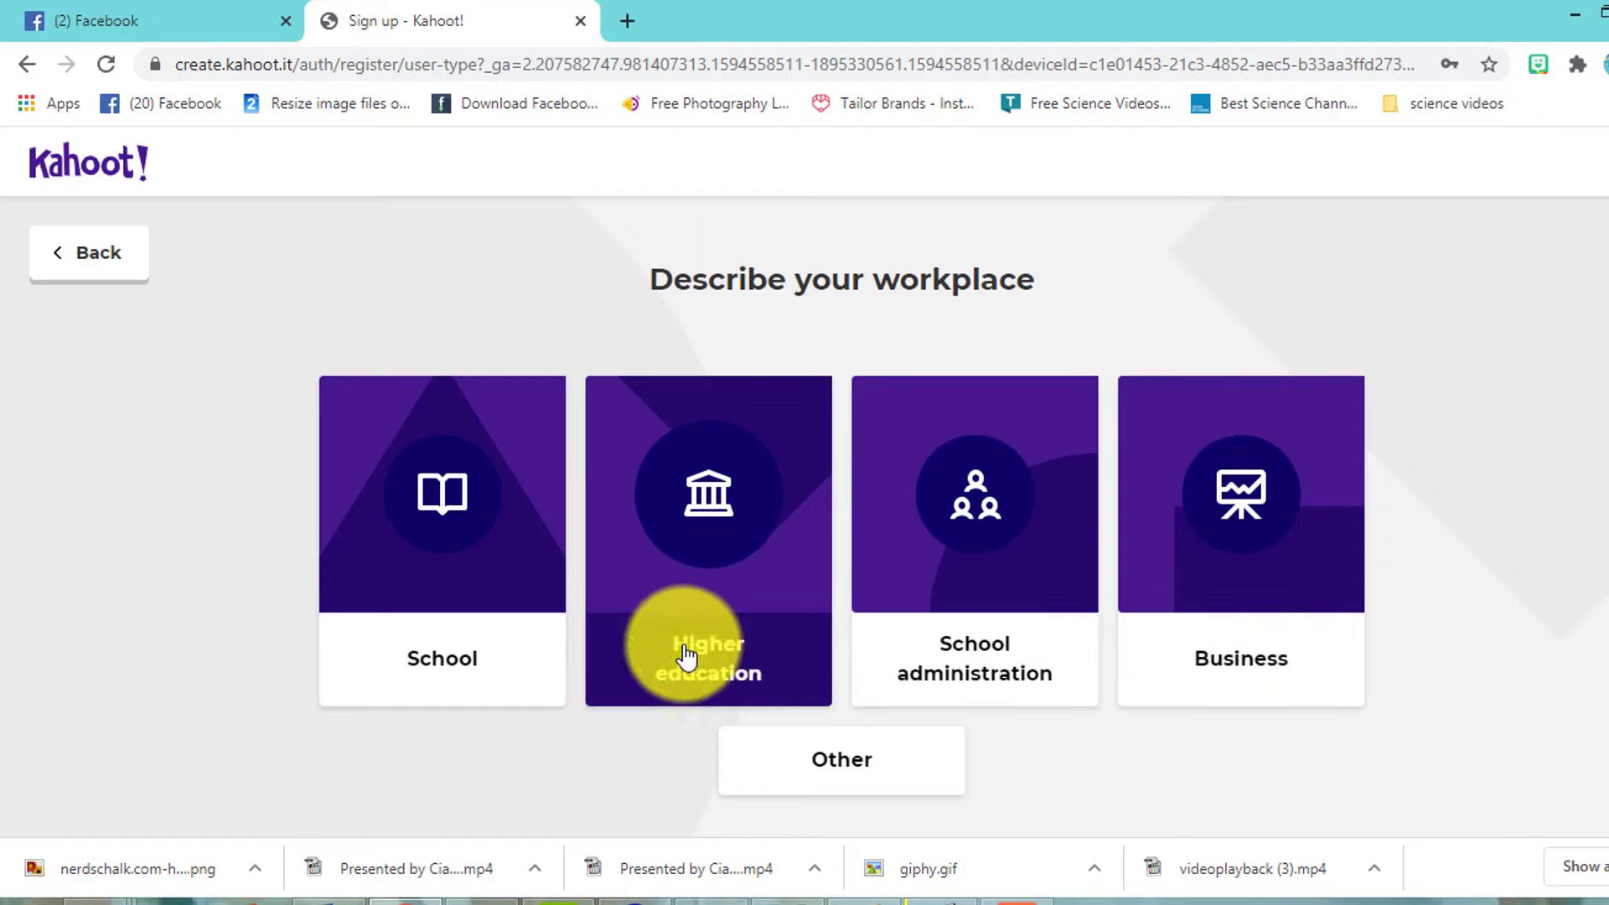
pyautogui.click(506, 625)
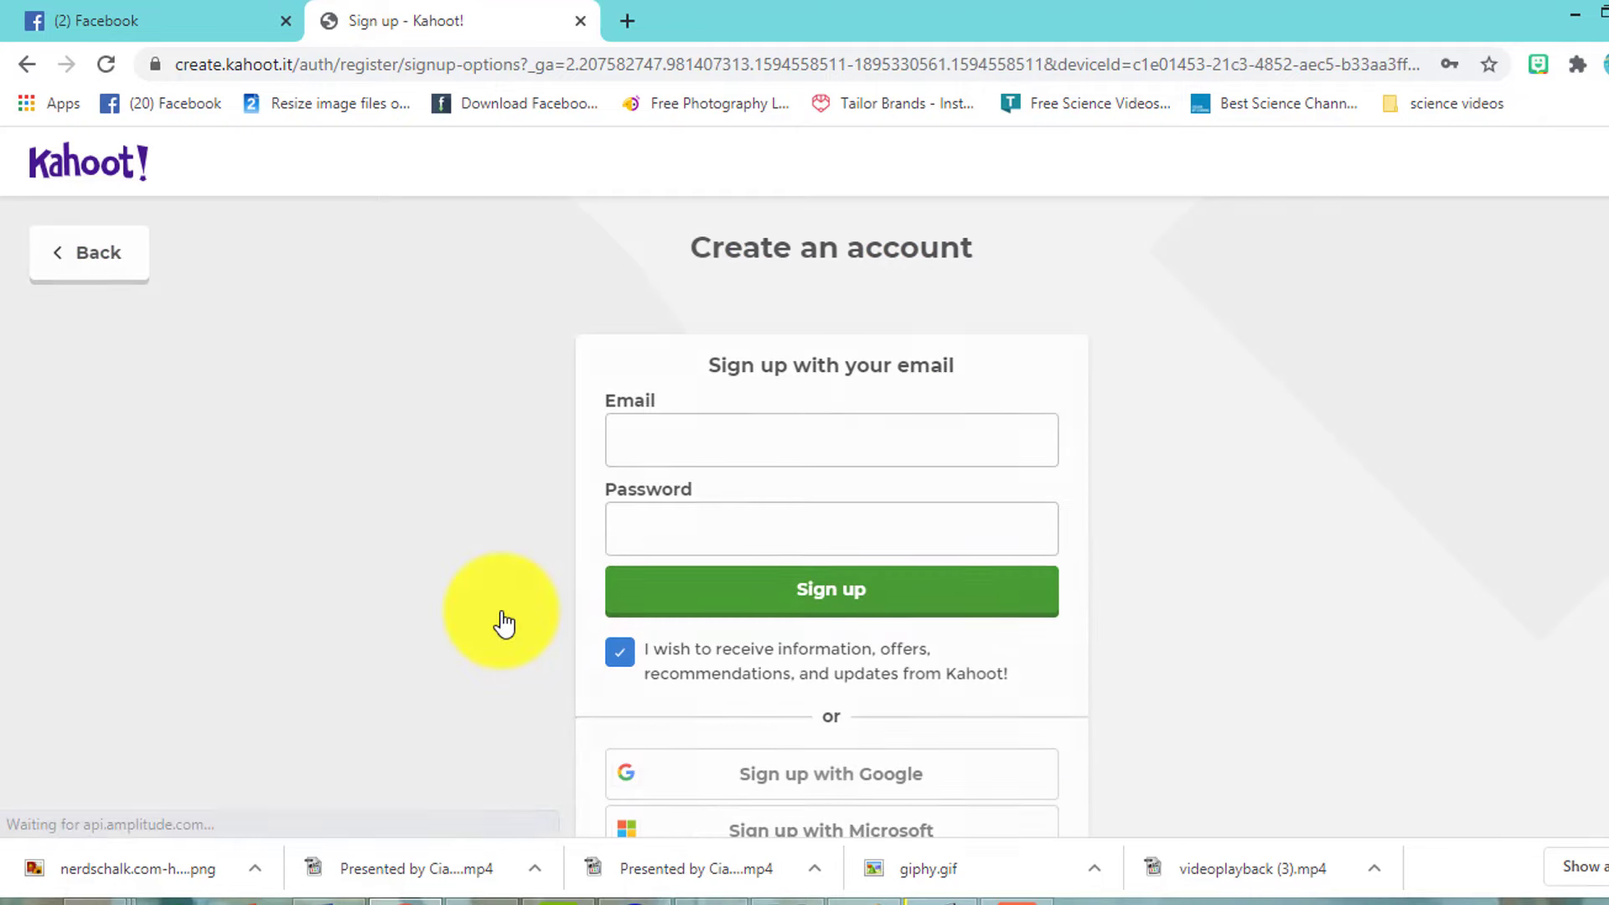
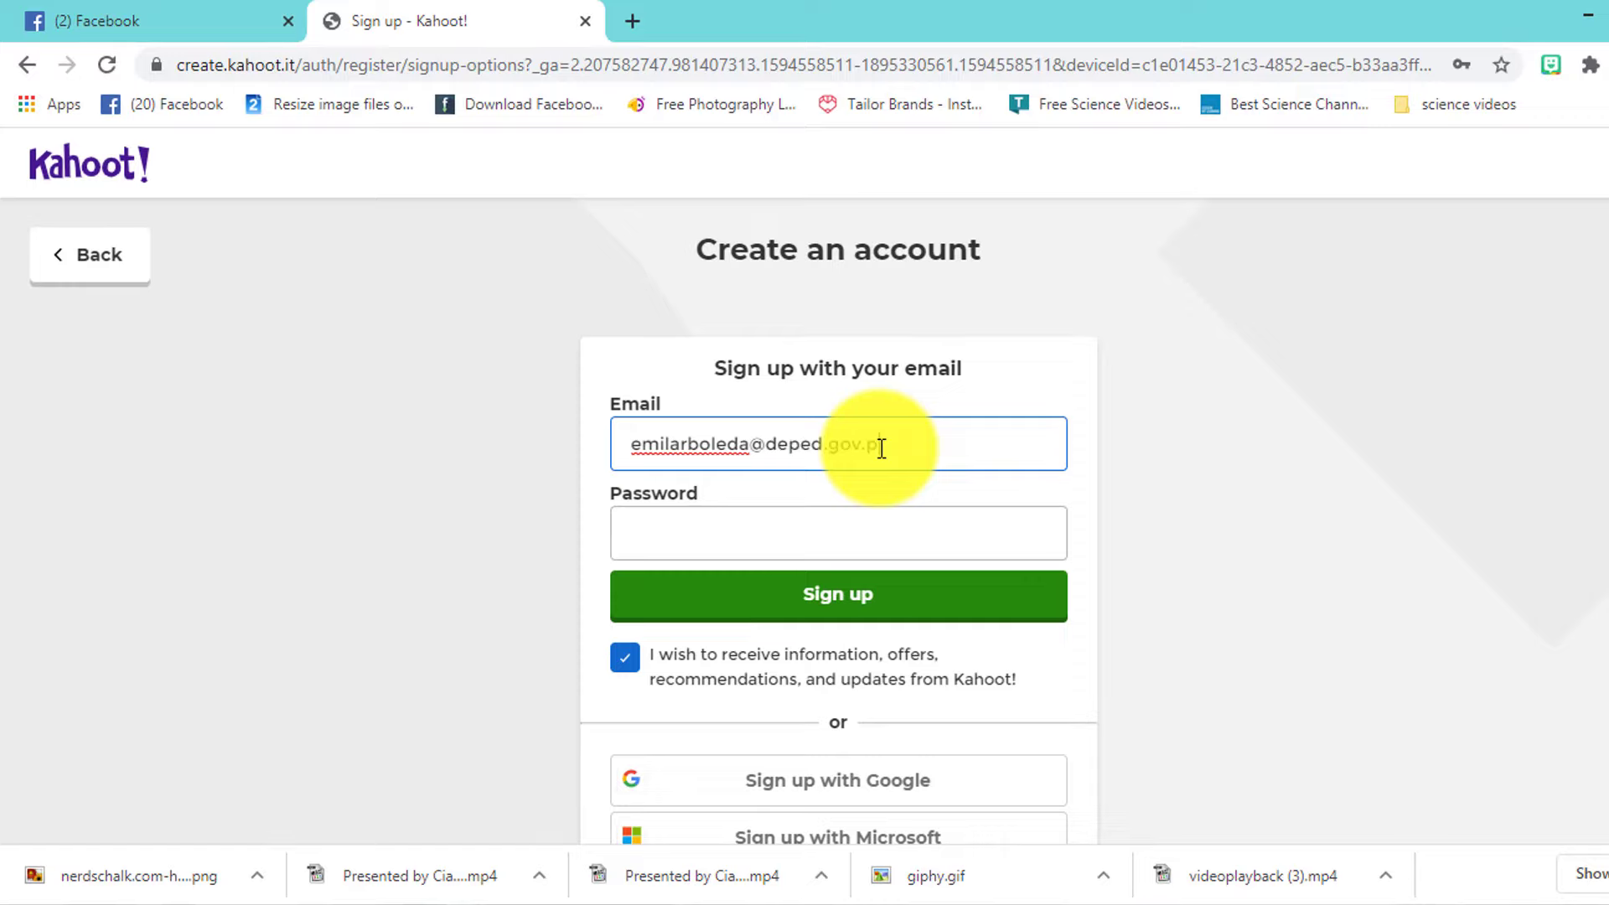
pyautogui.click(782, 536)
pyautogui.write('••••••')
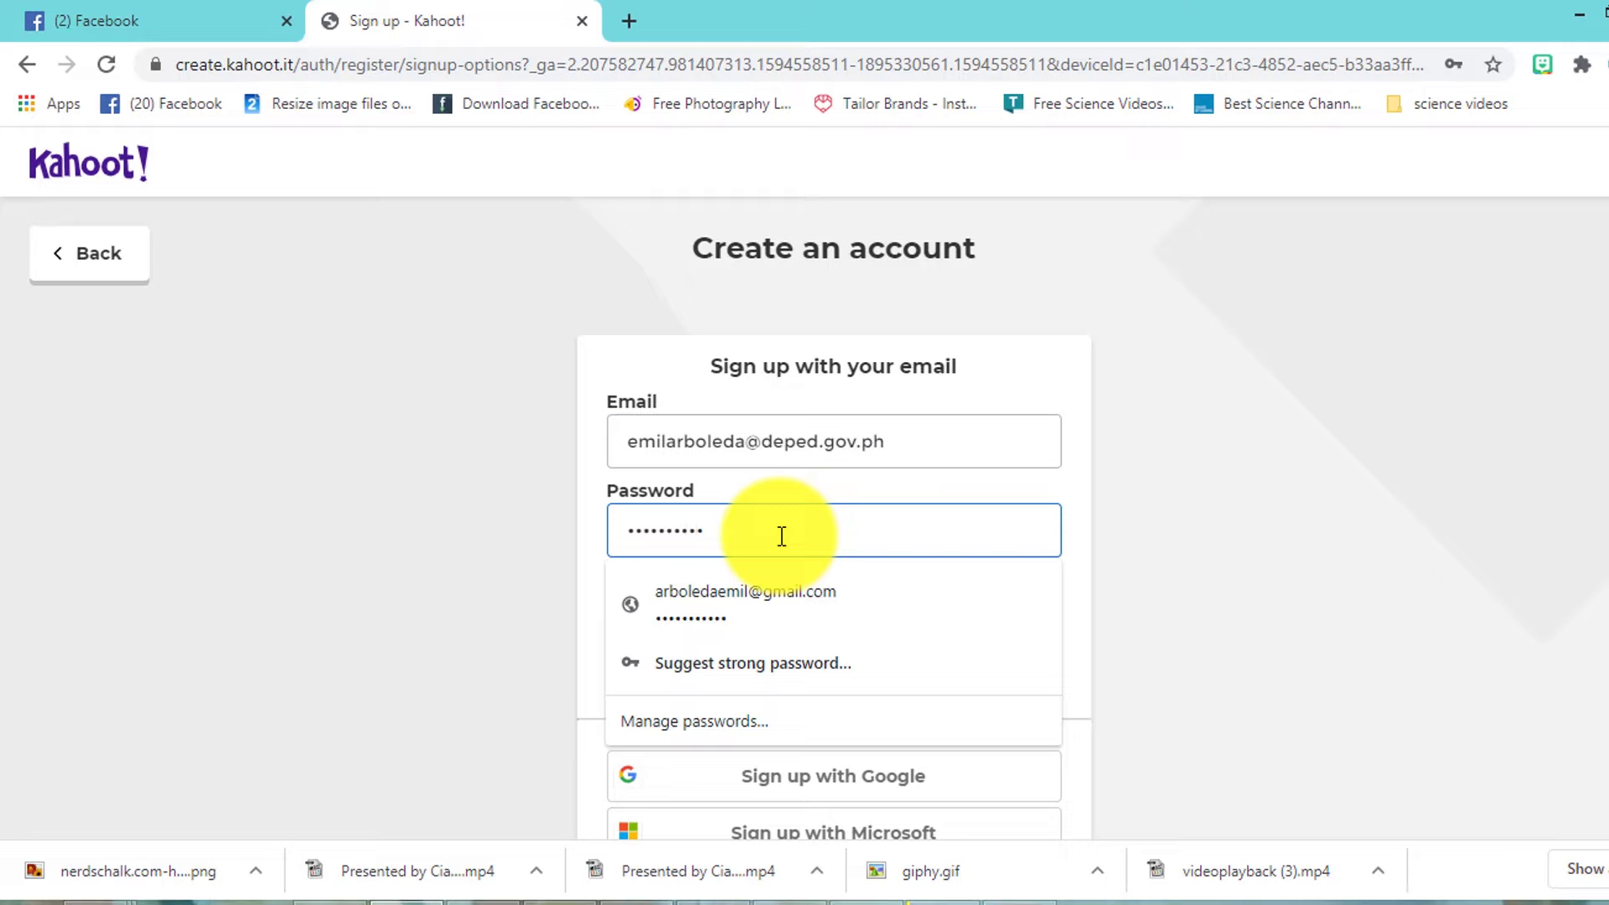
pyautogui.click(1149, 366)
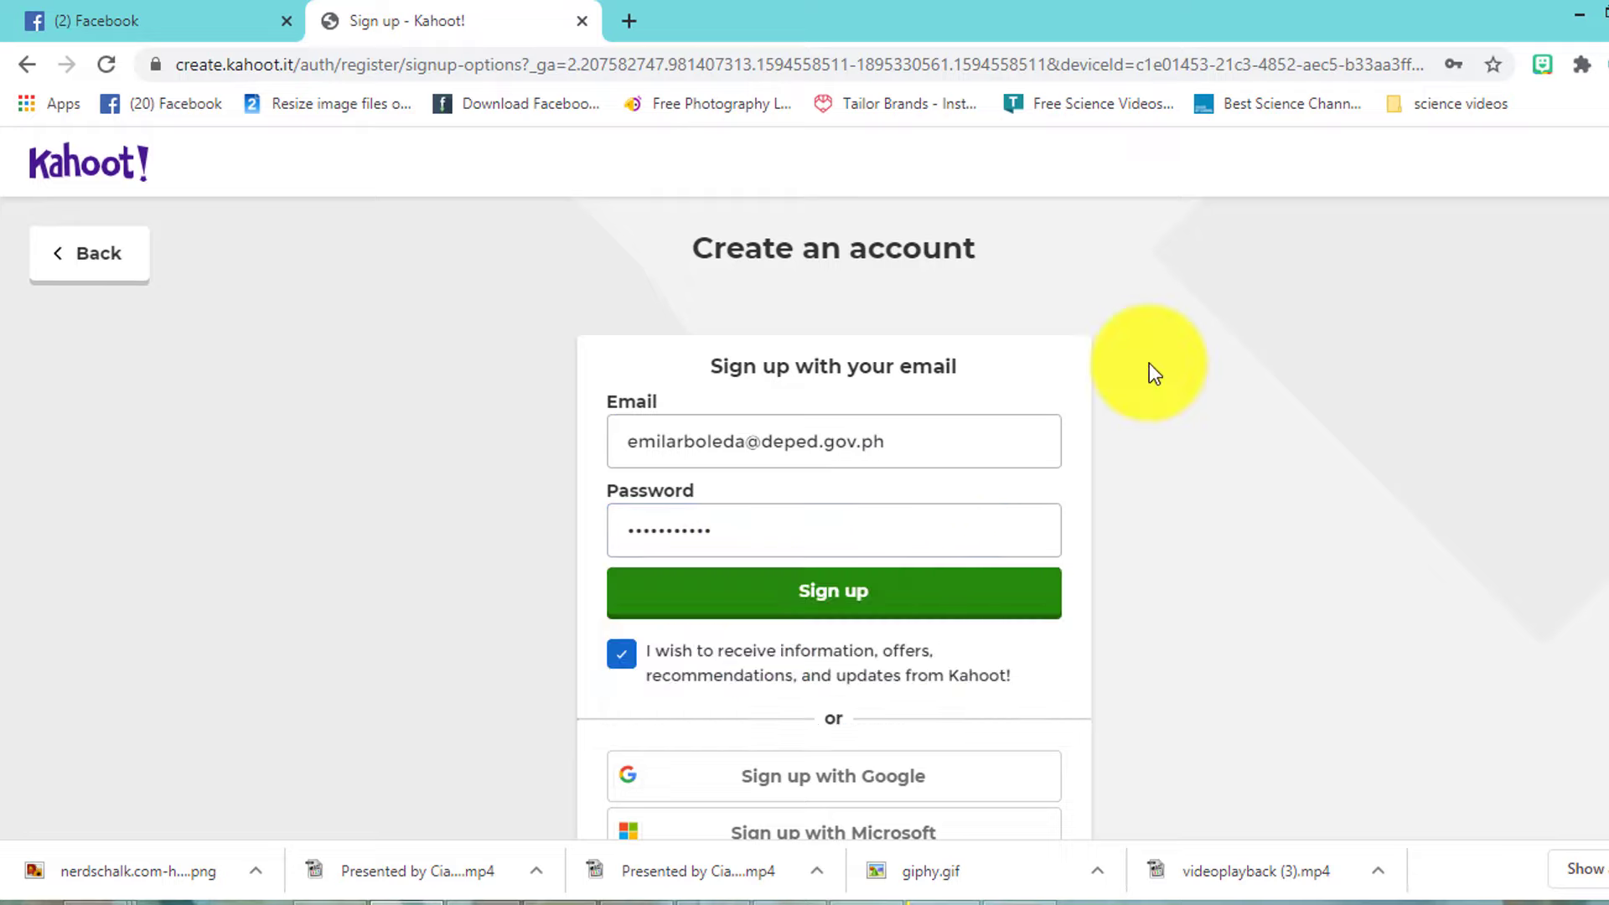
pyautogui.click(850, 614)
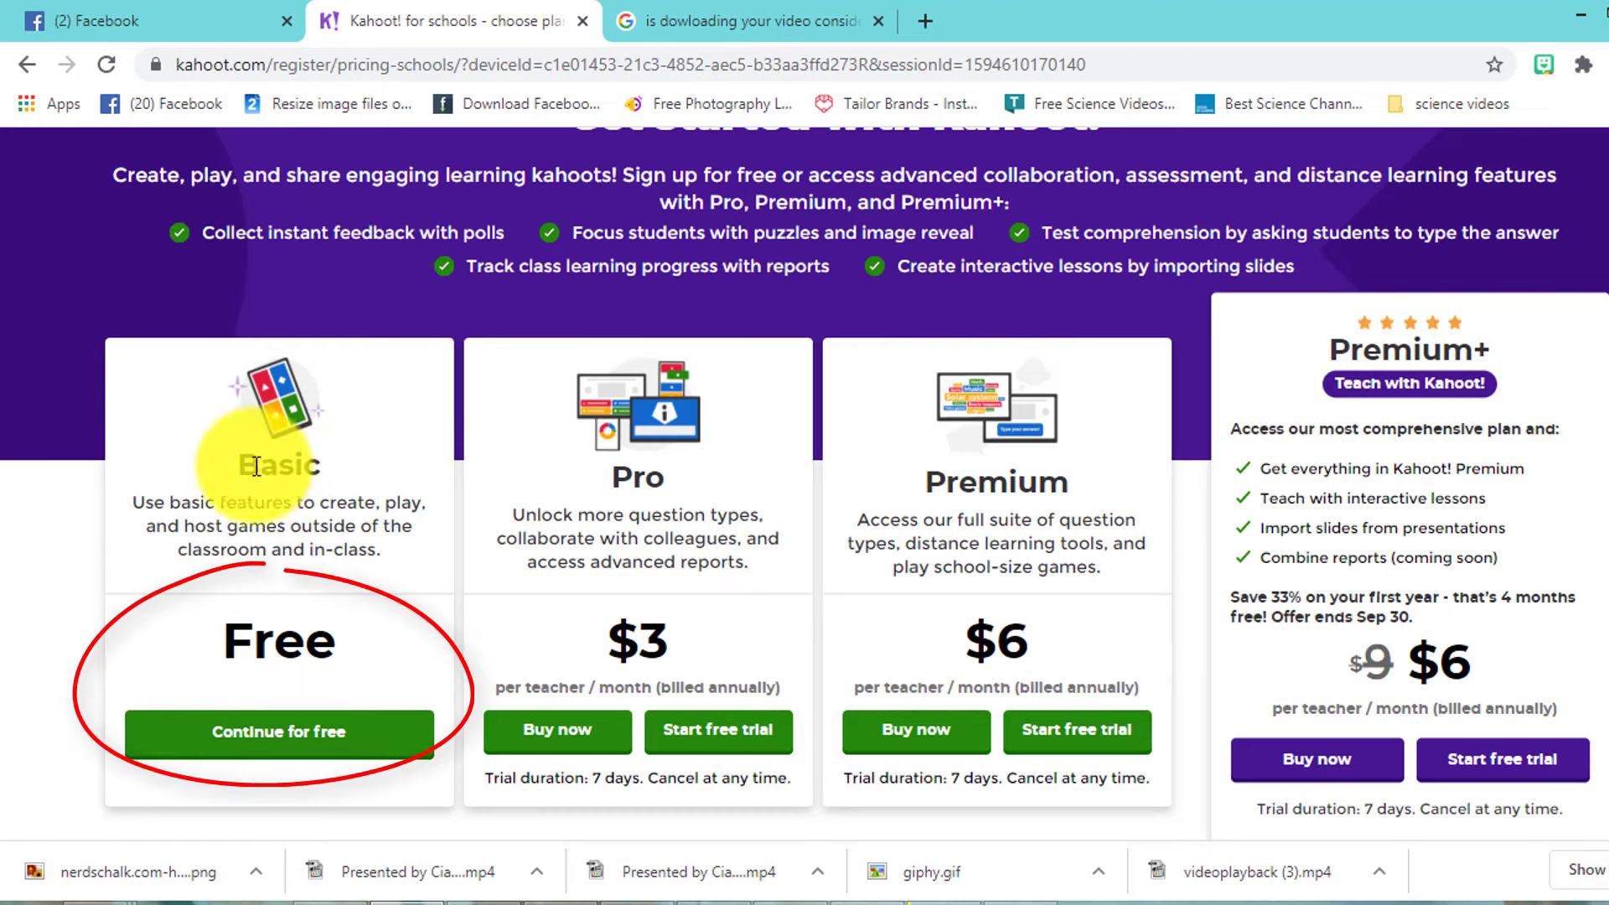
# - Continue with the free Basic plan and enter the profile's full name and username
pyautogui.click(339, 741)
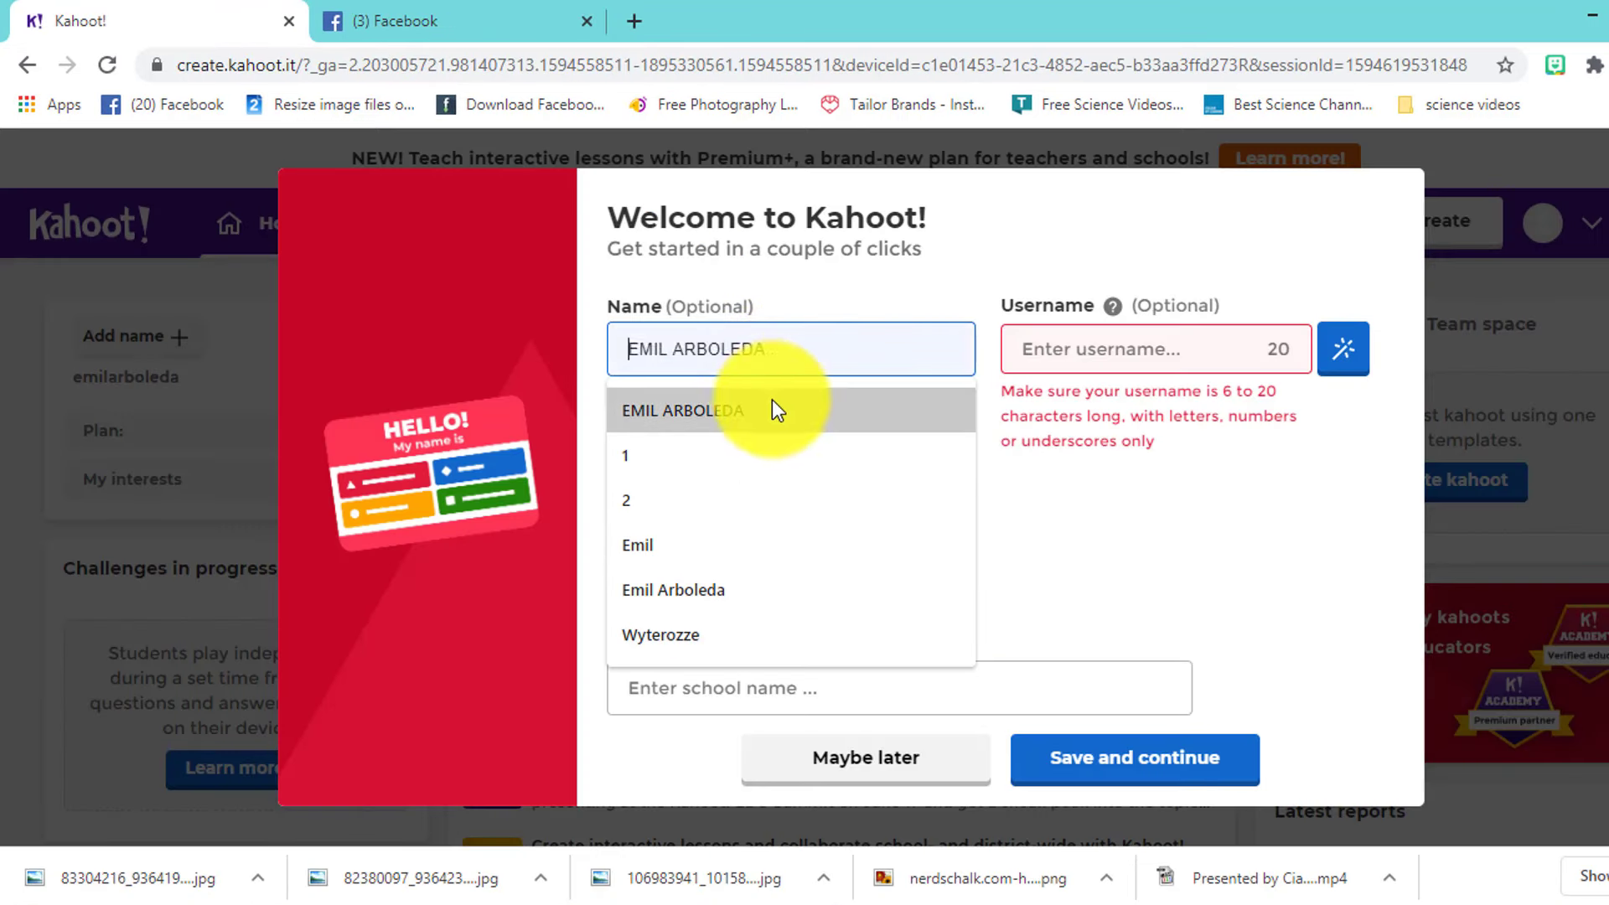
pyautogui.click(776, 400)
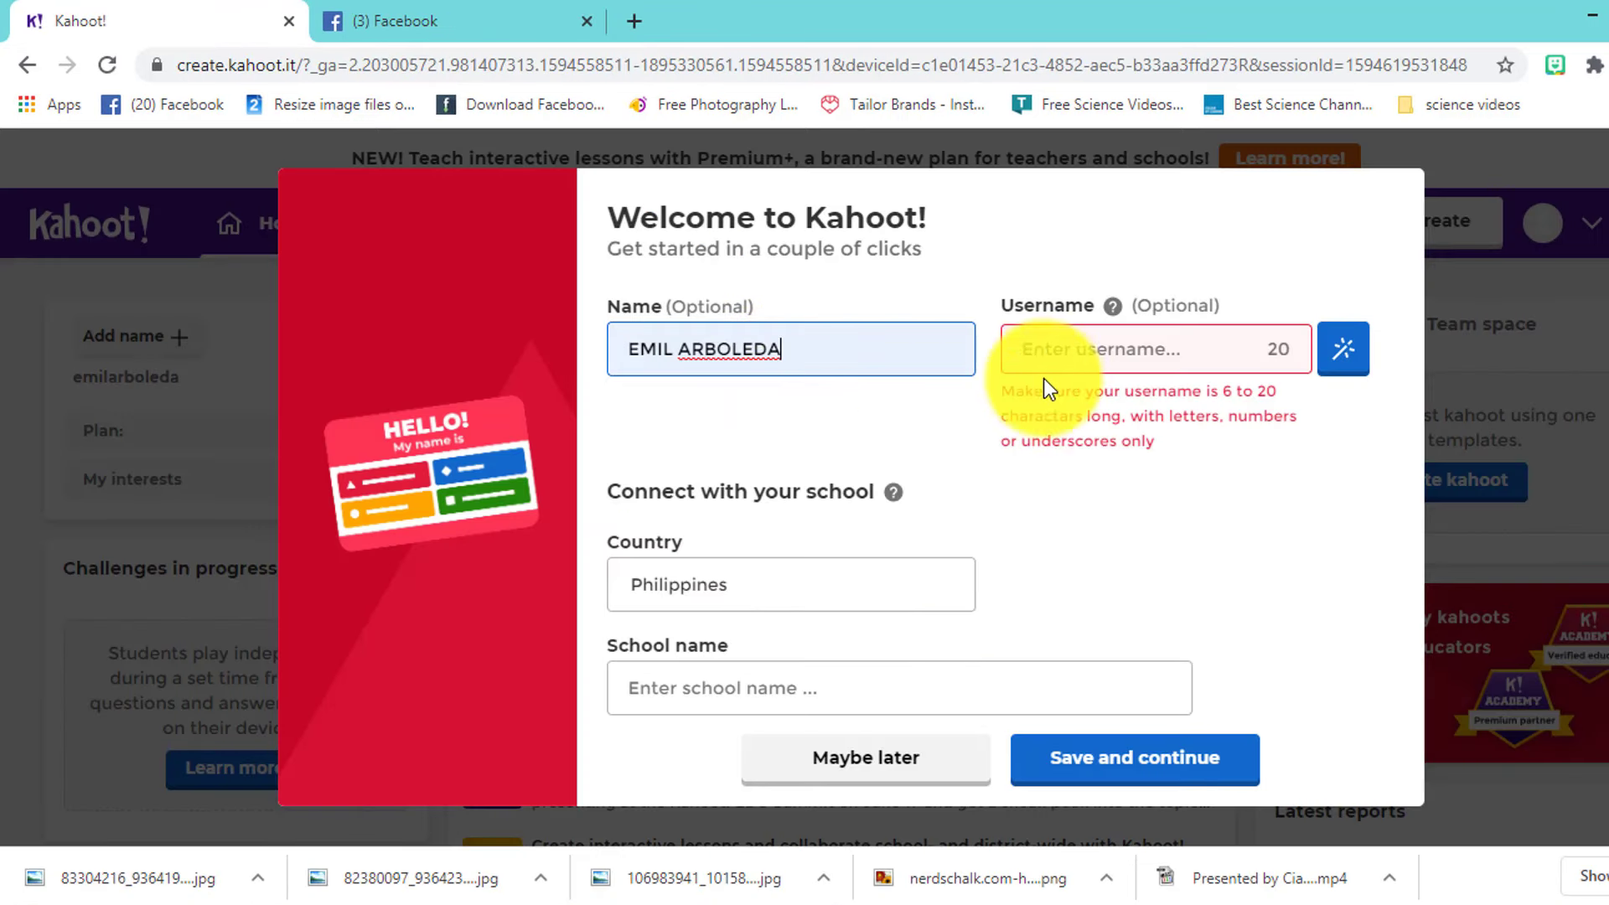
pyautogui.click(1104, 360)
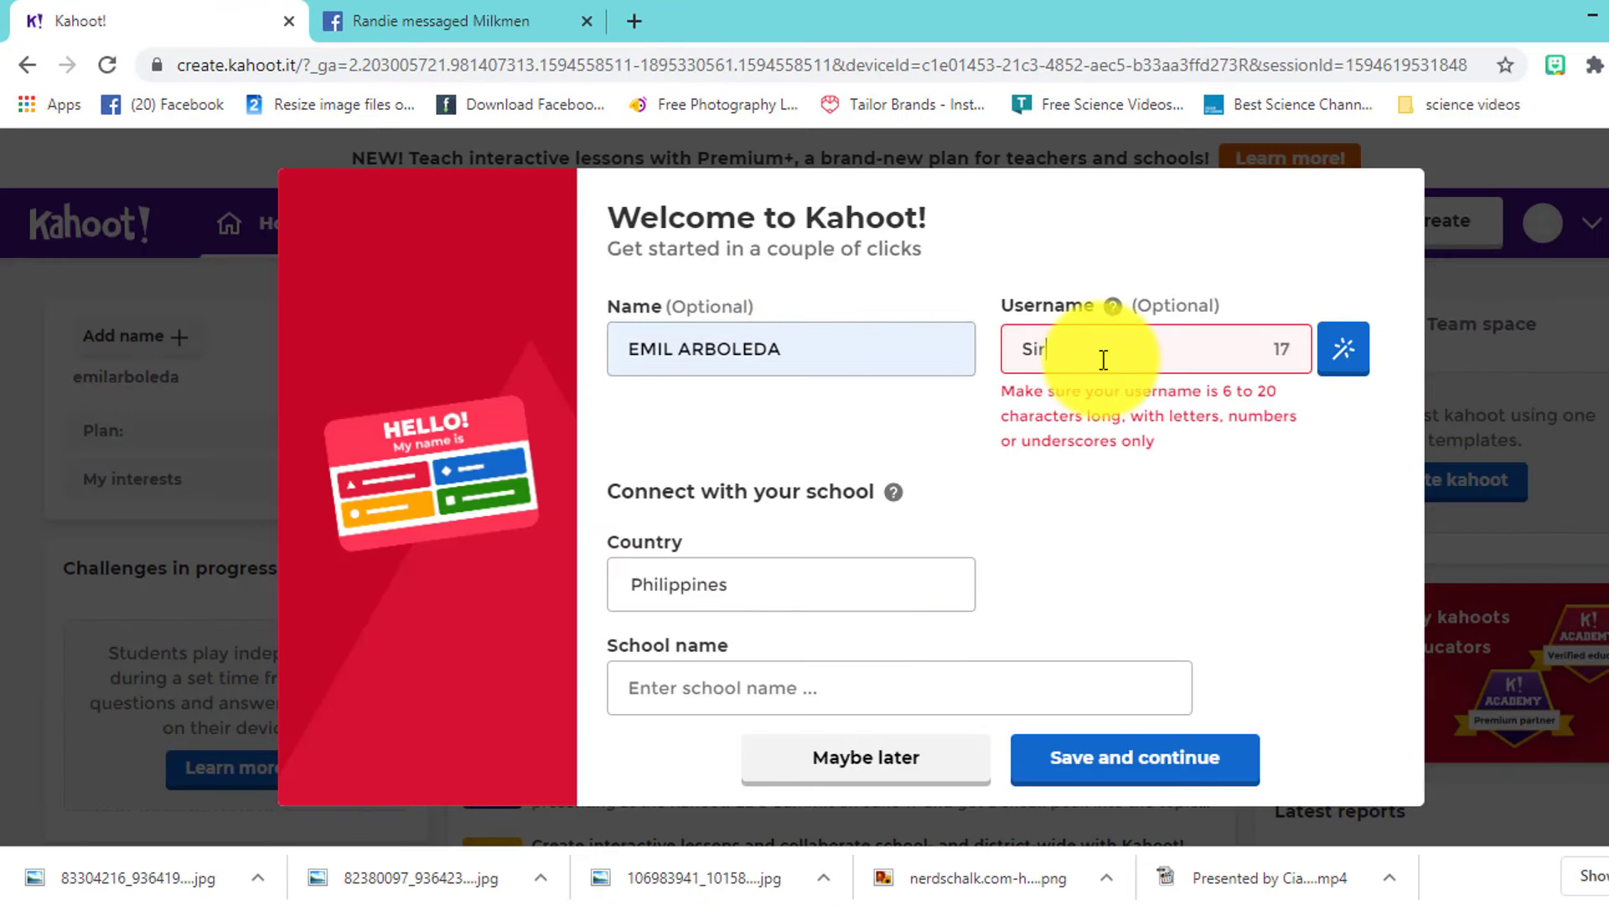
pyautogui.write('SirEmil24')
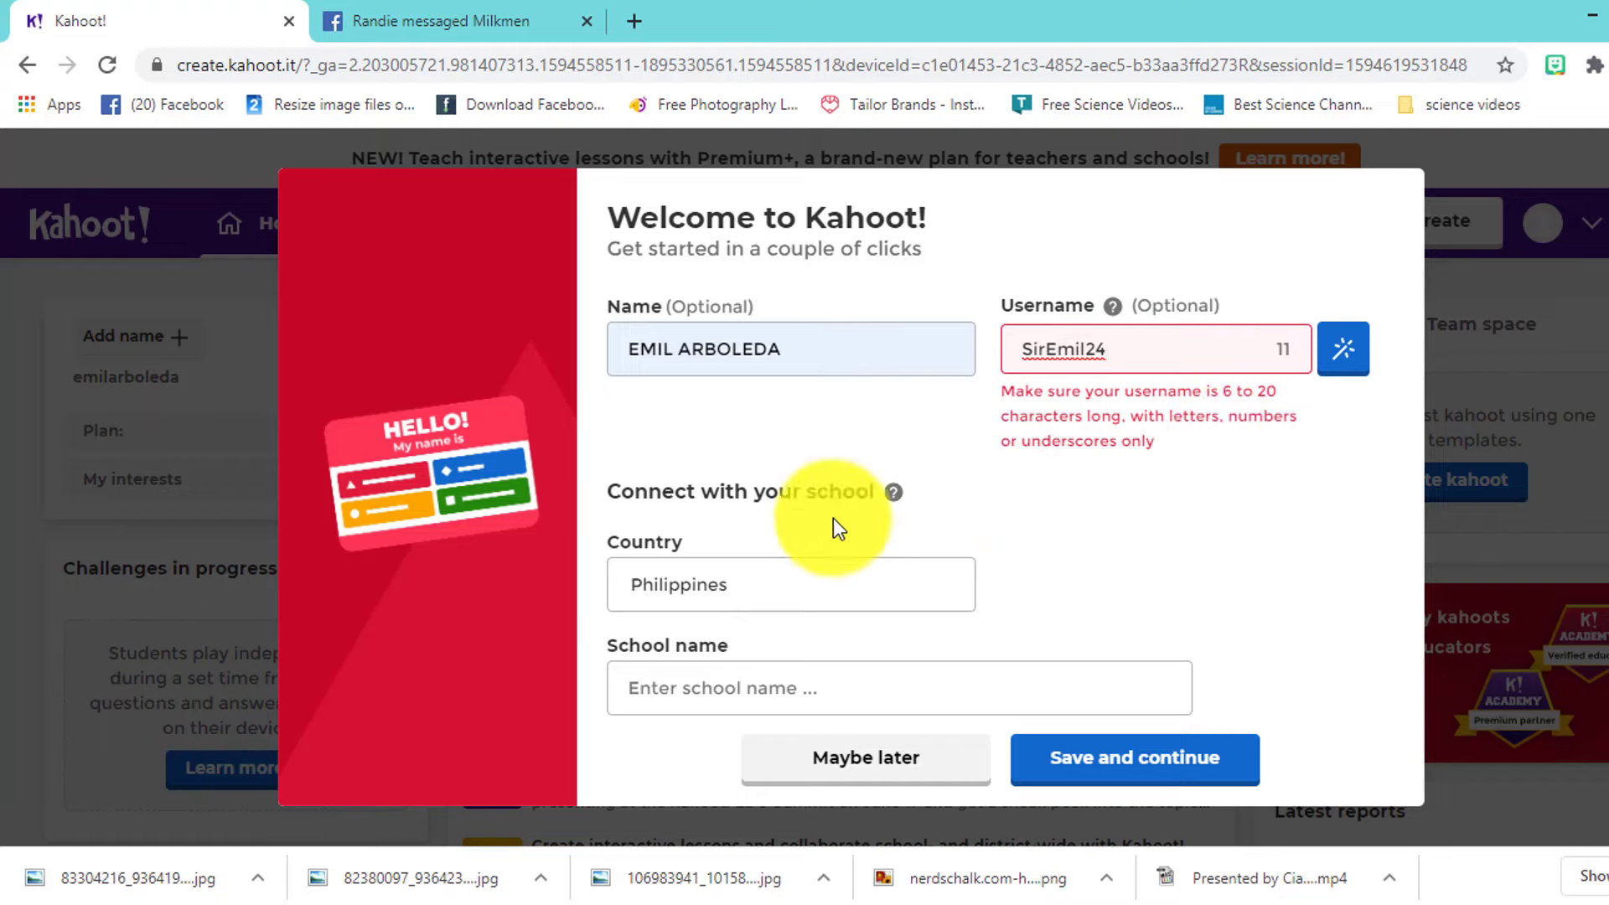
# - Keep Philippines as the country, enter school BNAHS, and save the profile
pyautogui.click(752, 587)
pyautogui.click(1043, 588)
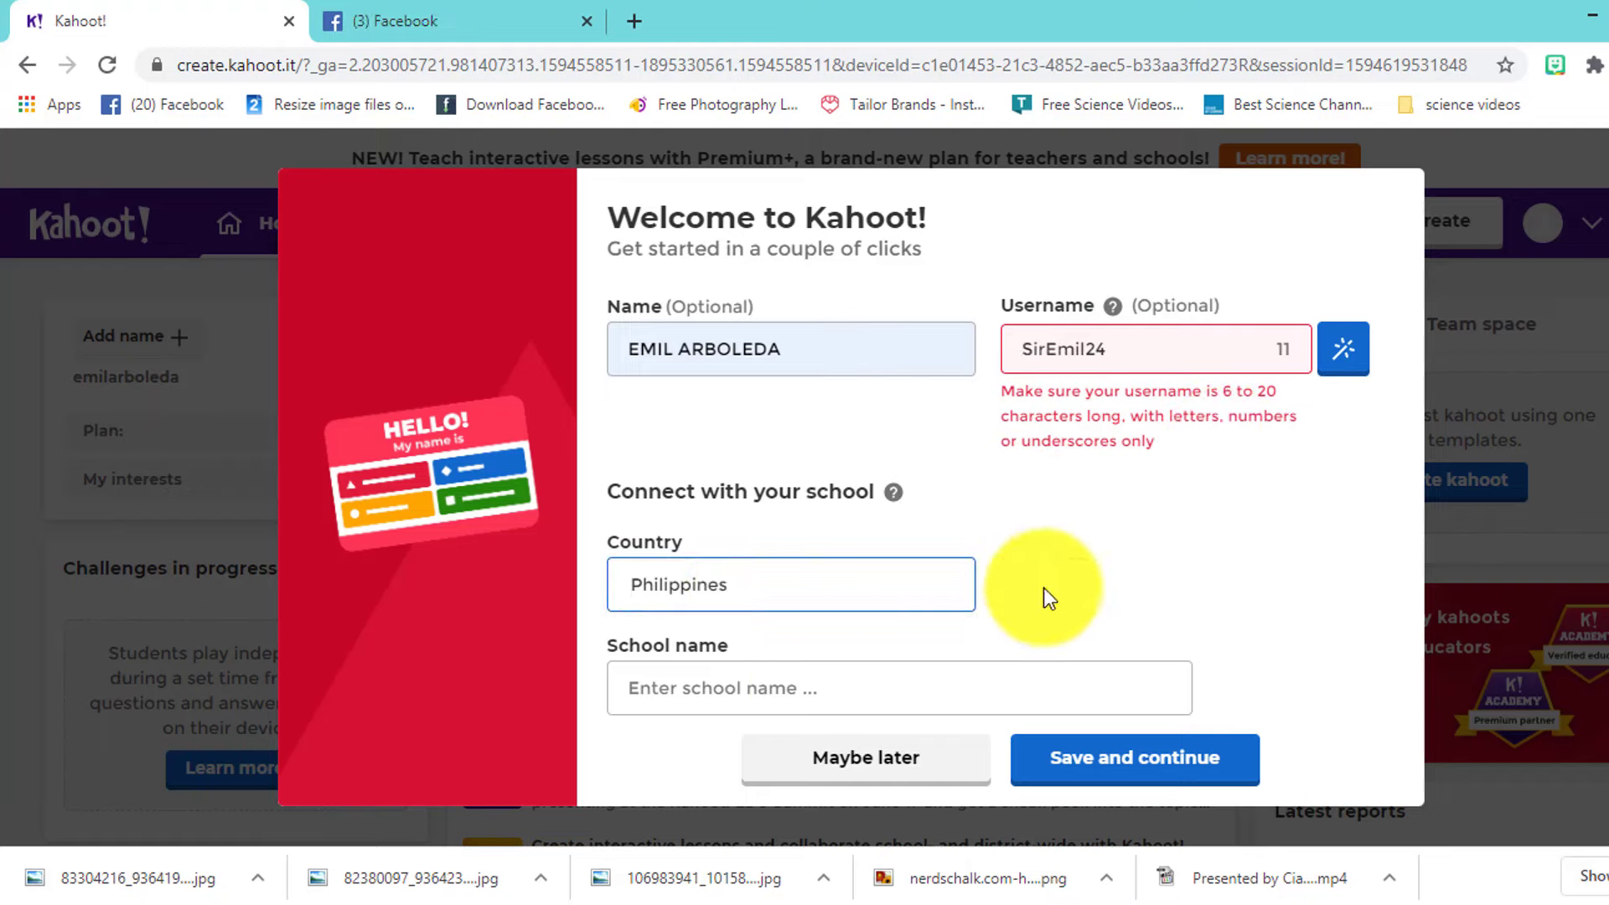
pyautogui.click(801, 690)
pyautogui.write('B')
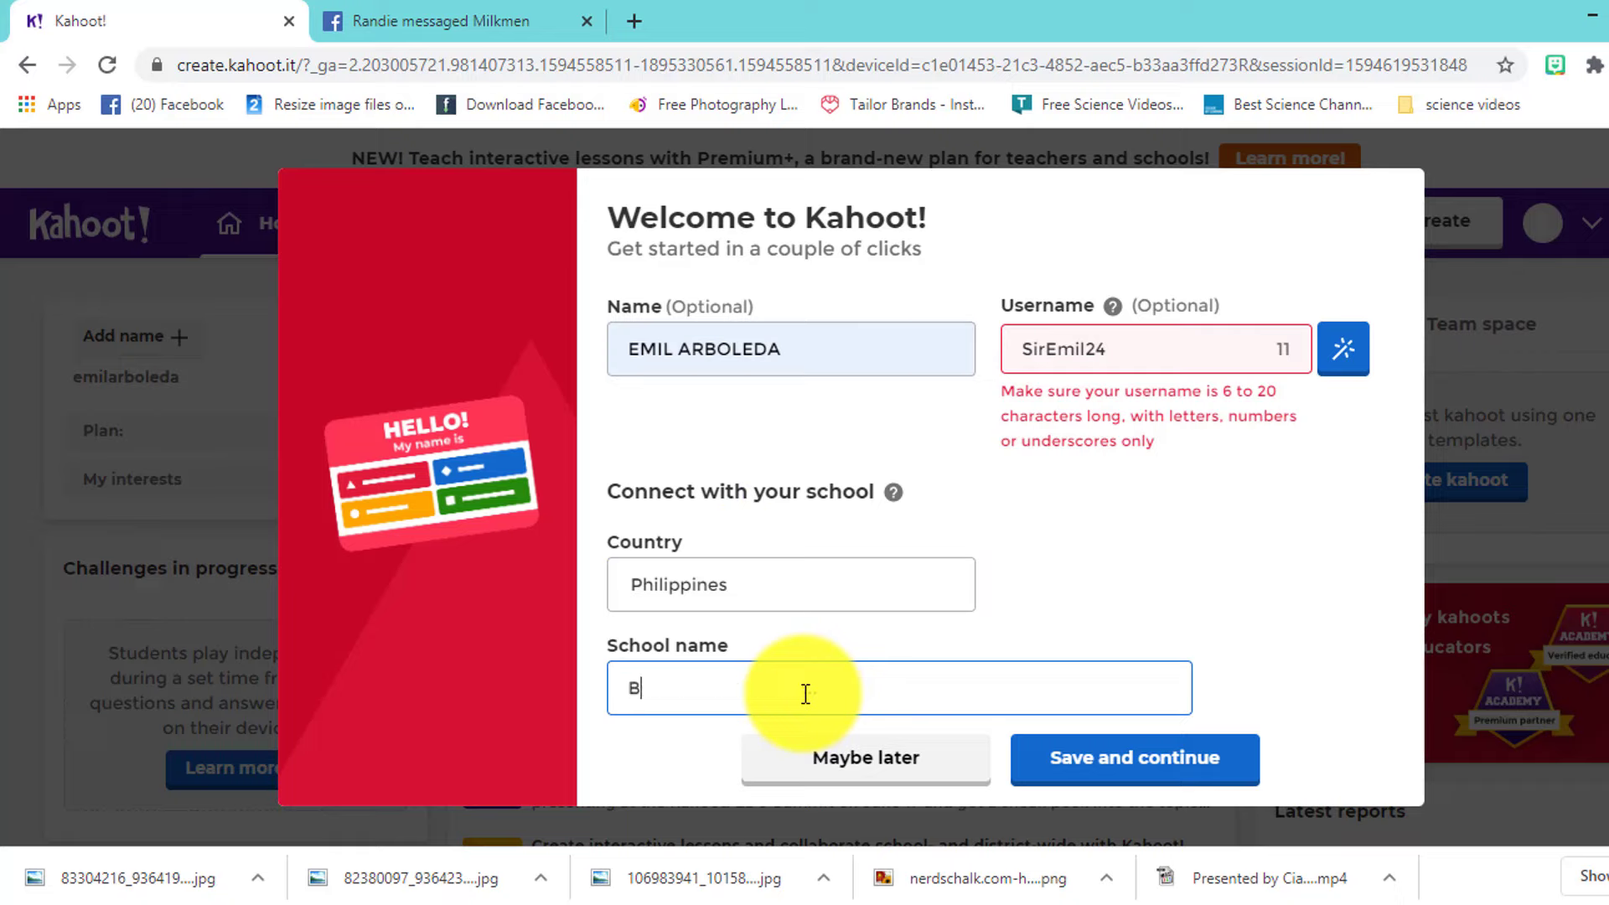
pyautogui.write('NAHS')
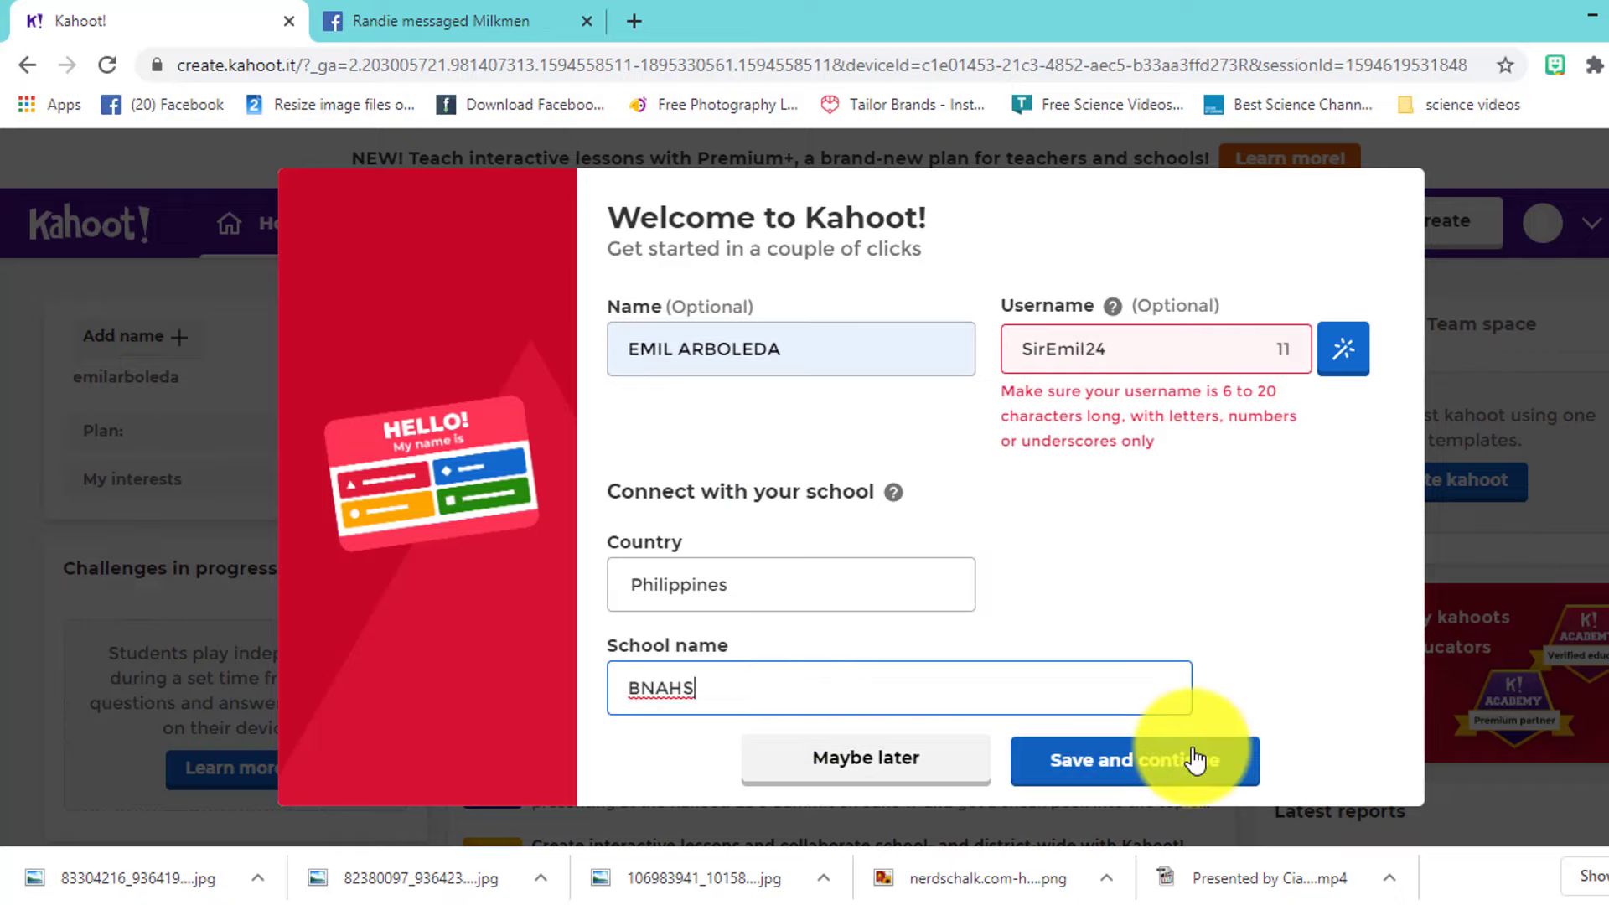
pyautogui.click(1195, 759)
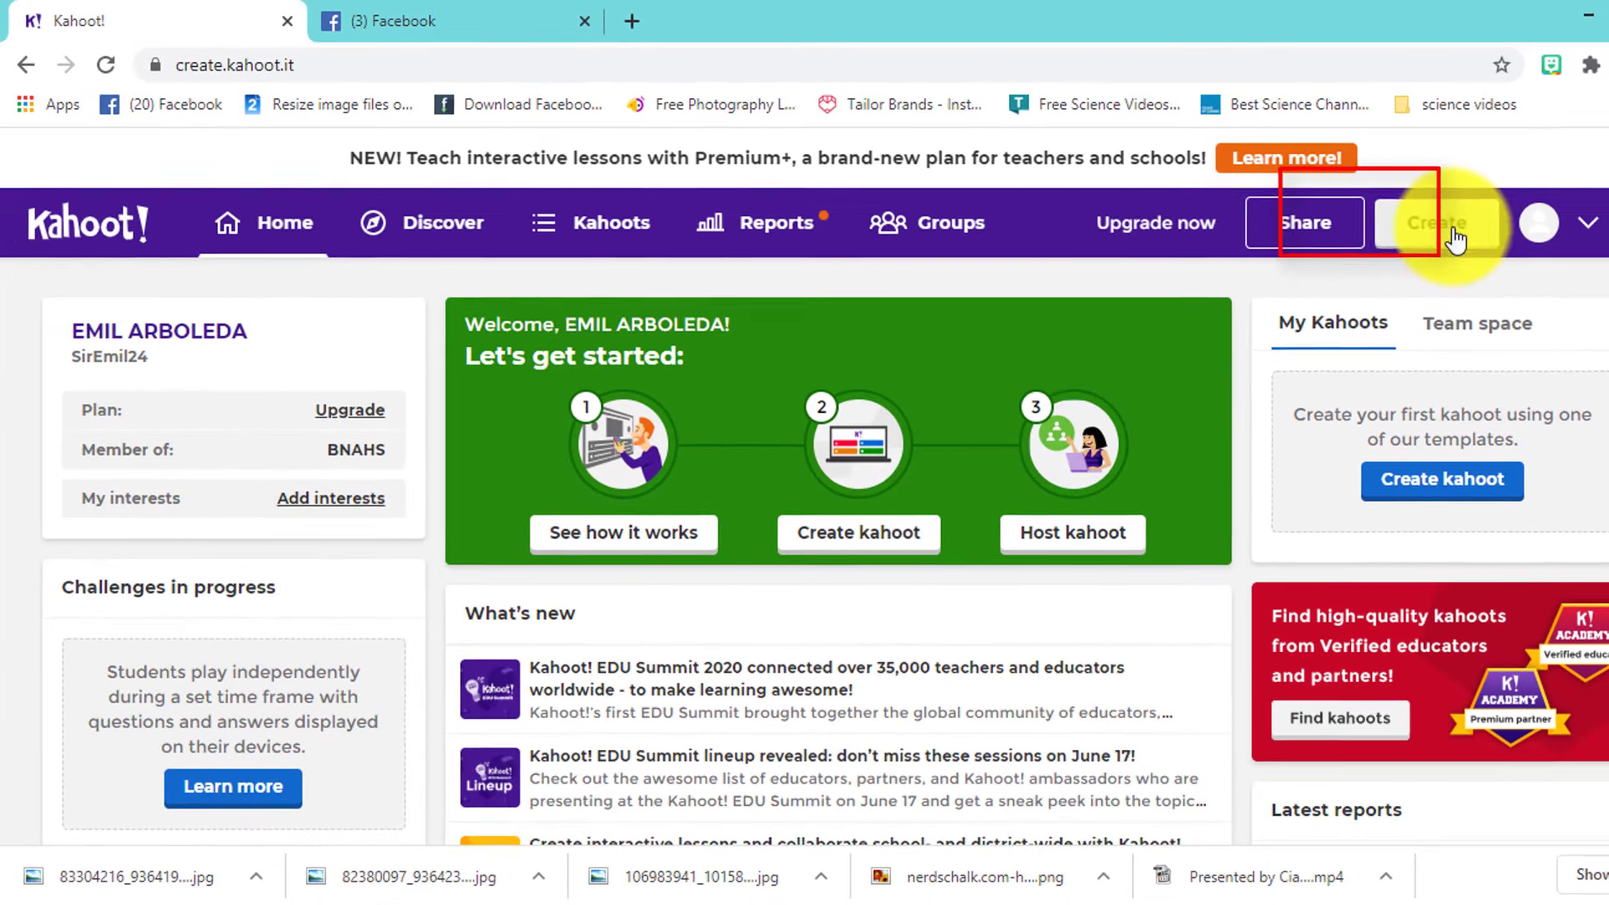
# - Create a new blank kahoot from the top-bar Create menu
pyautogui.click(1238, 336)
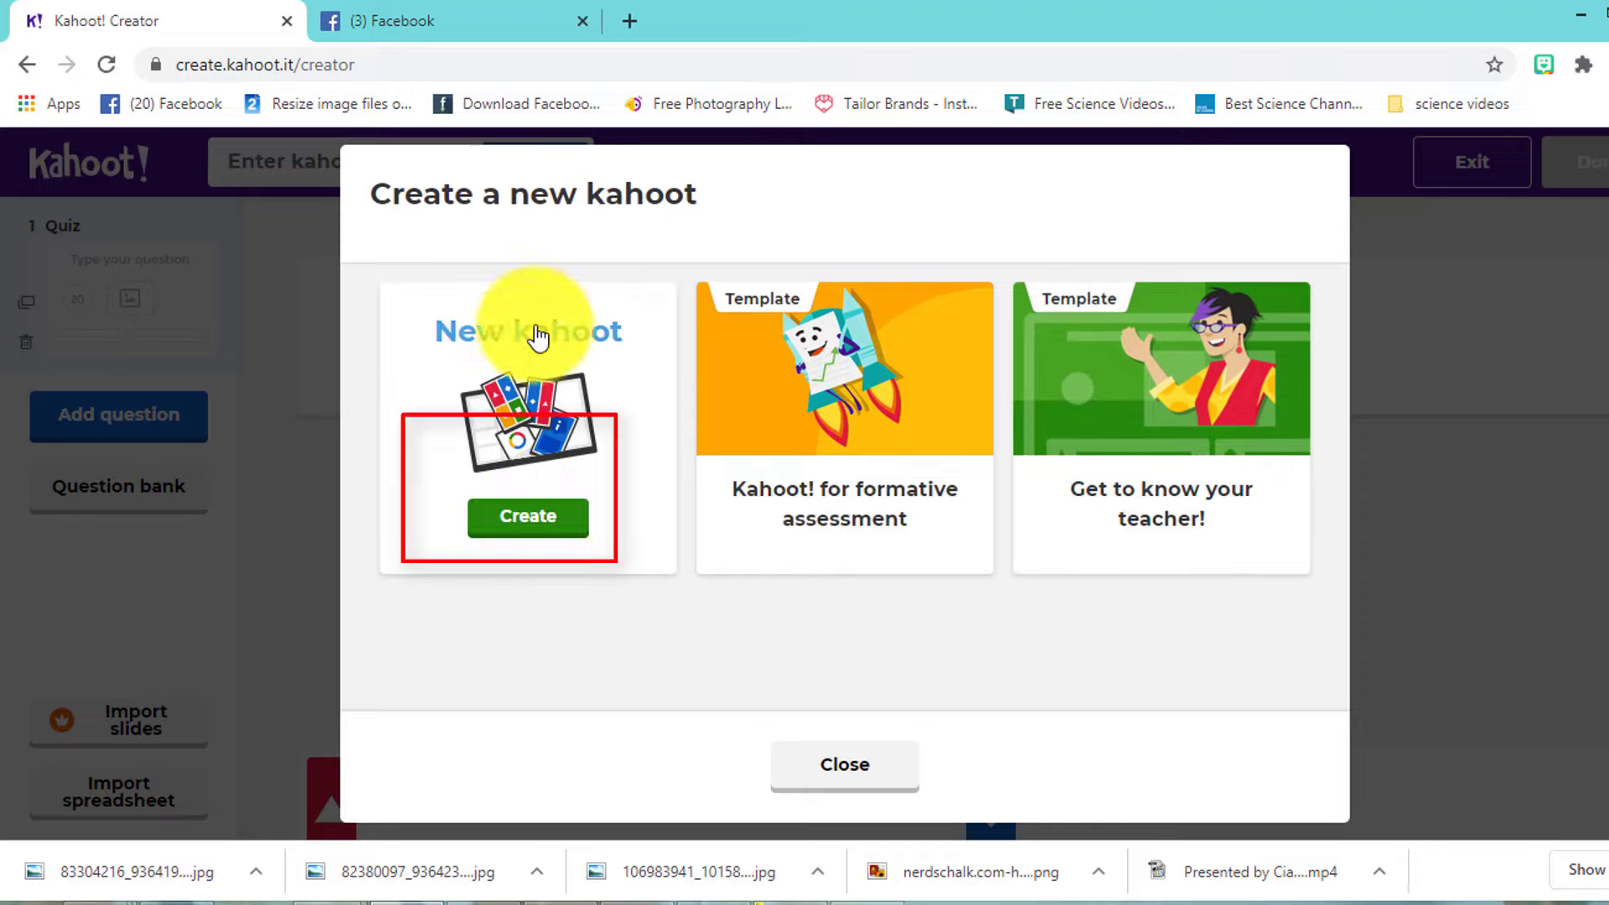
pyautogui.click(553, 535)
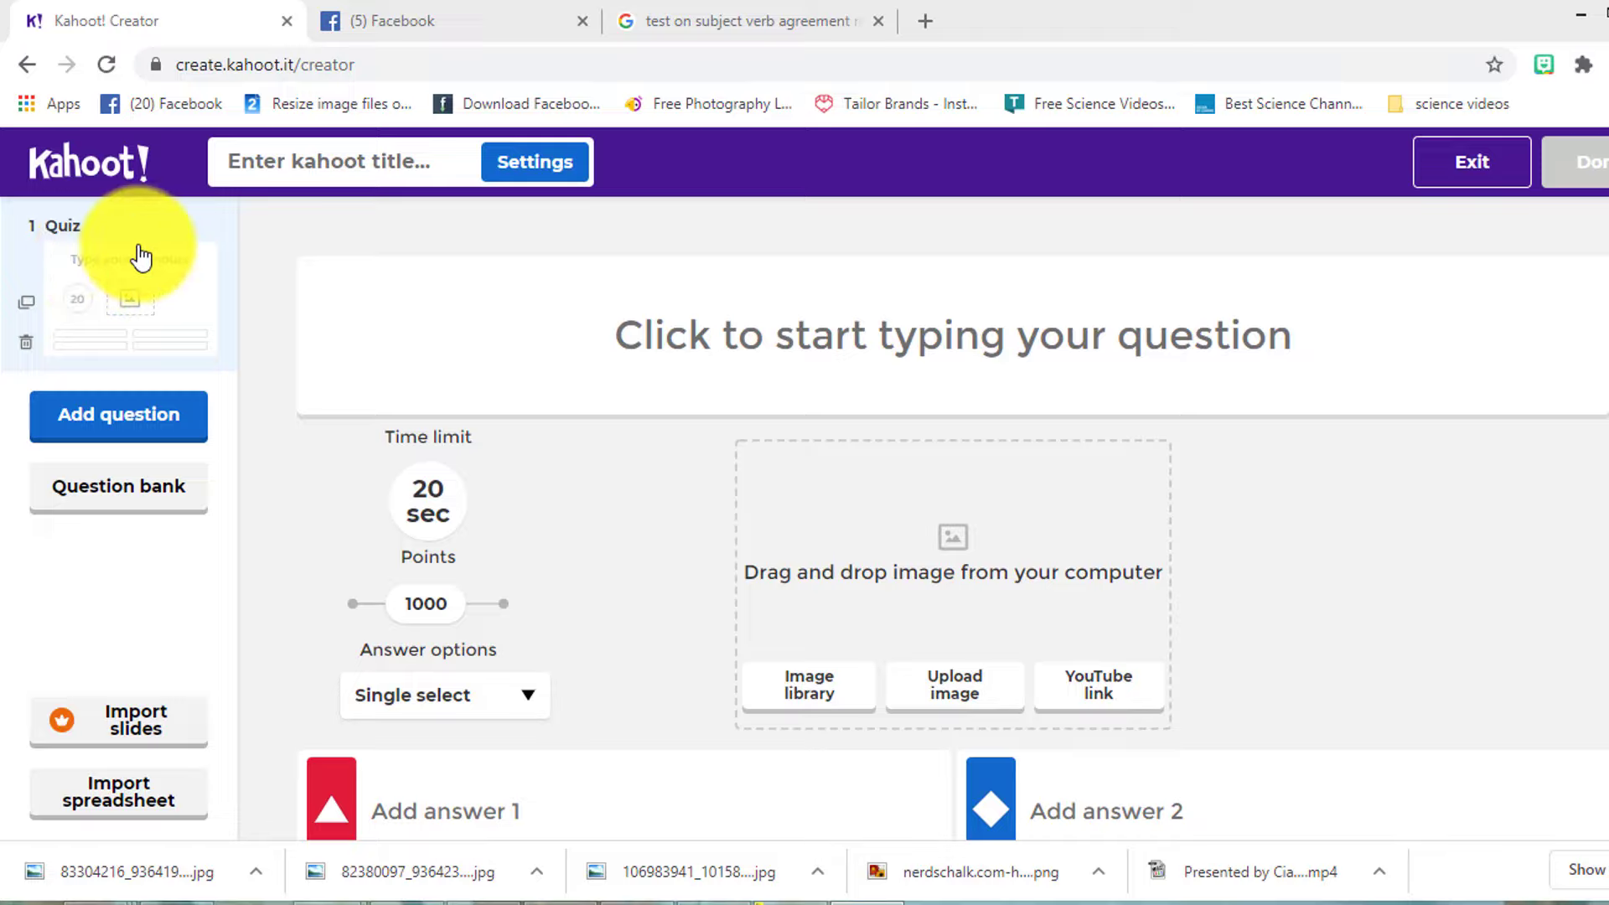
# - Title the kahoot 'tes kahoot (4 questions)' in the summary dialog
pyautogui.click(556, 164)
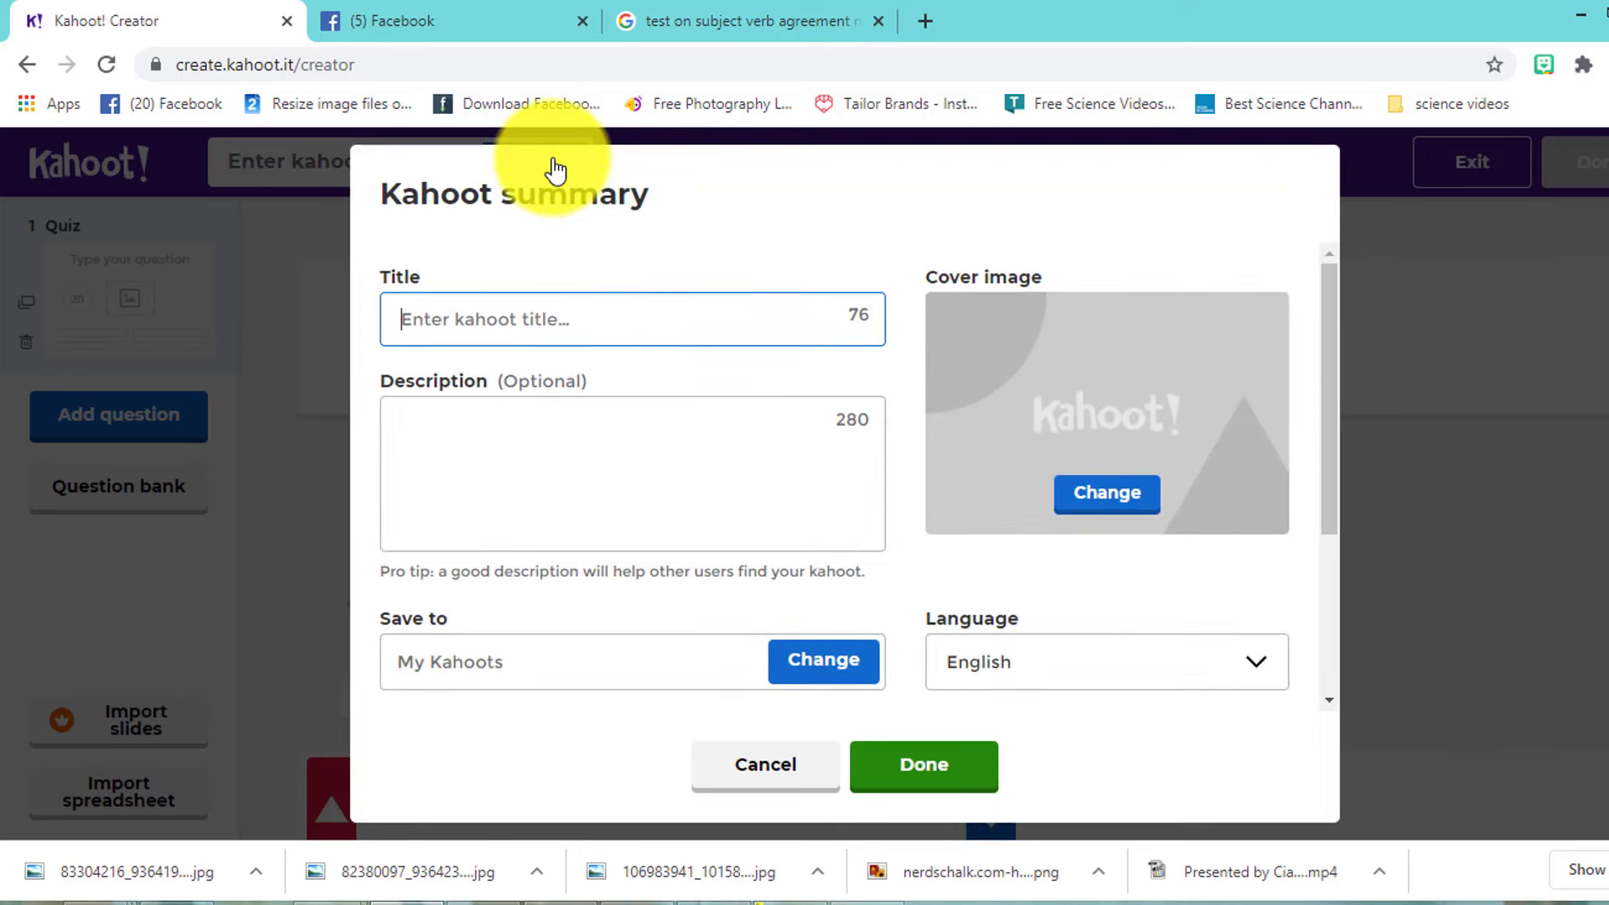
pyautogui.click(531, 322)
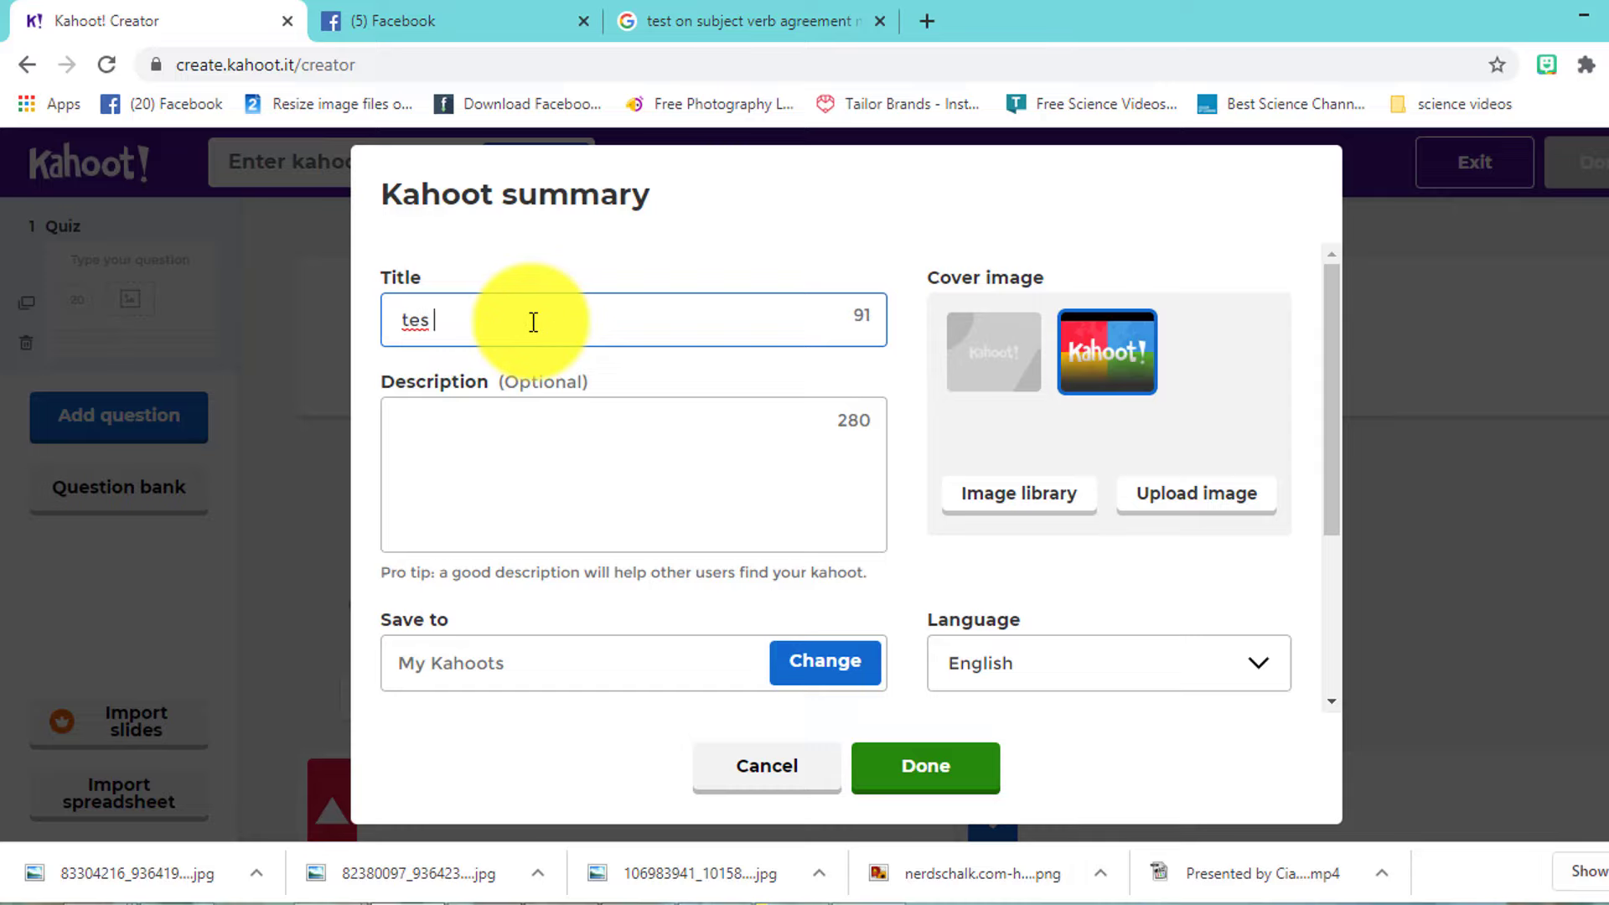
pyautogui.write('tes kahoot (4 questions)')
pyautogui.click(486, 460)
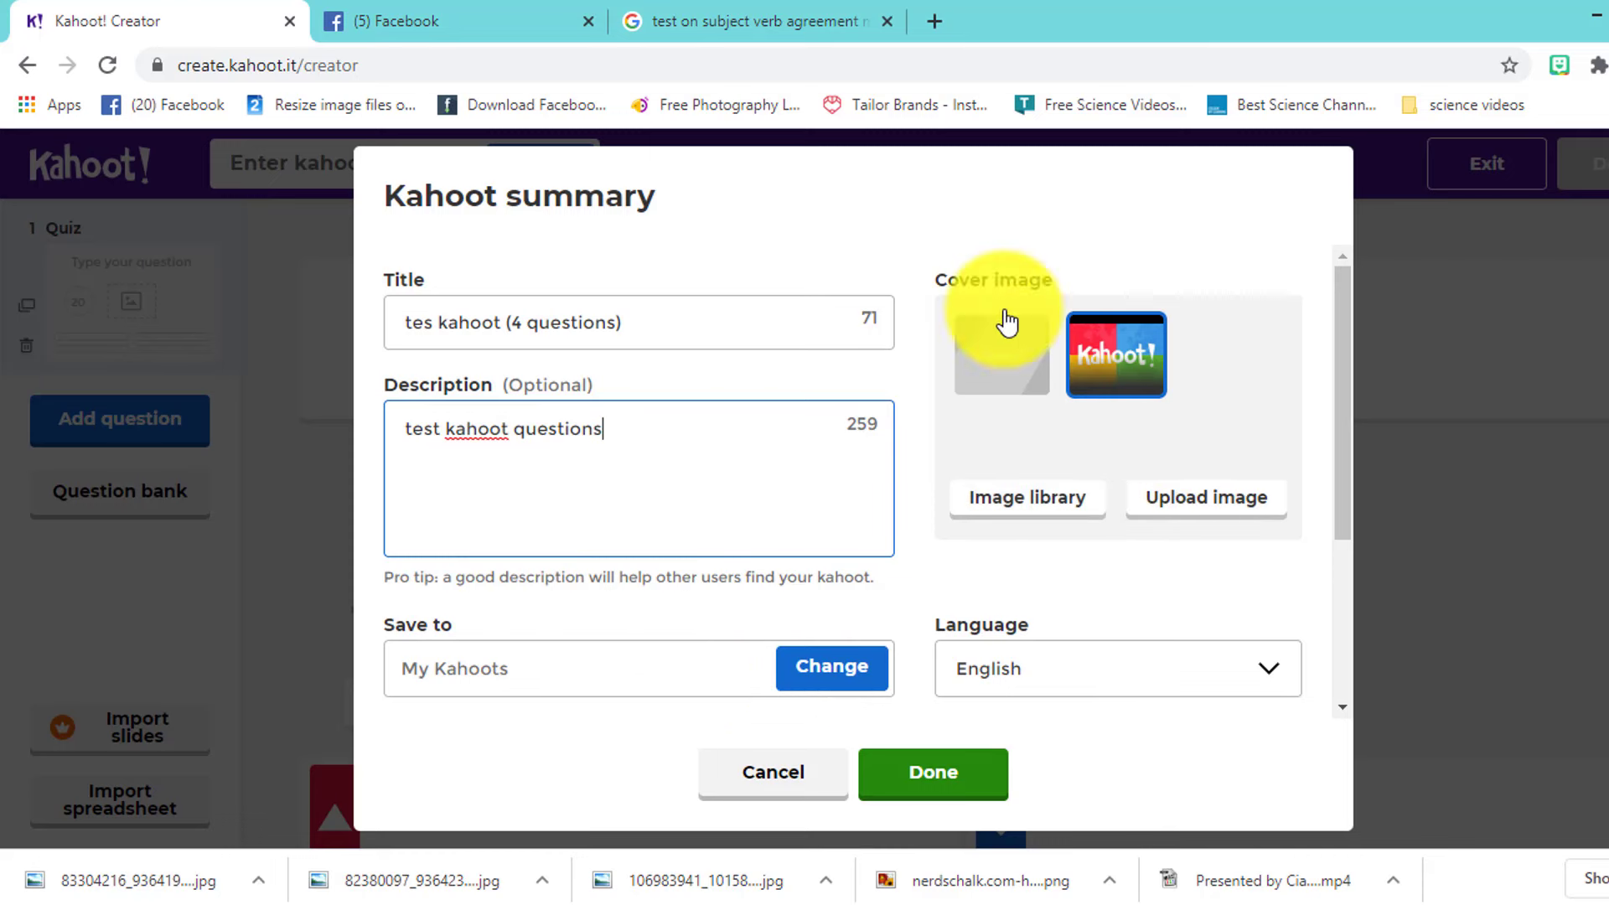
# - Upload Kahoot-1-978x652 as the cover image and finish the summary
pyautogui.click(1223, 507)
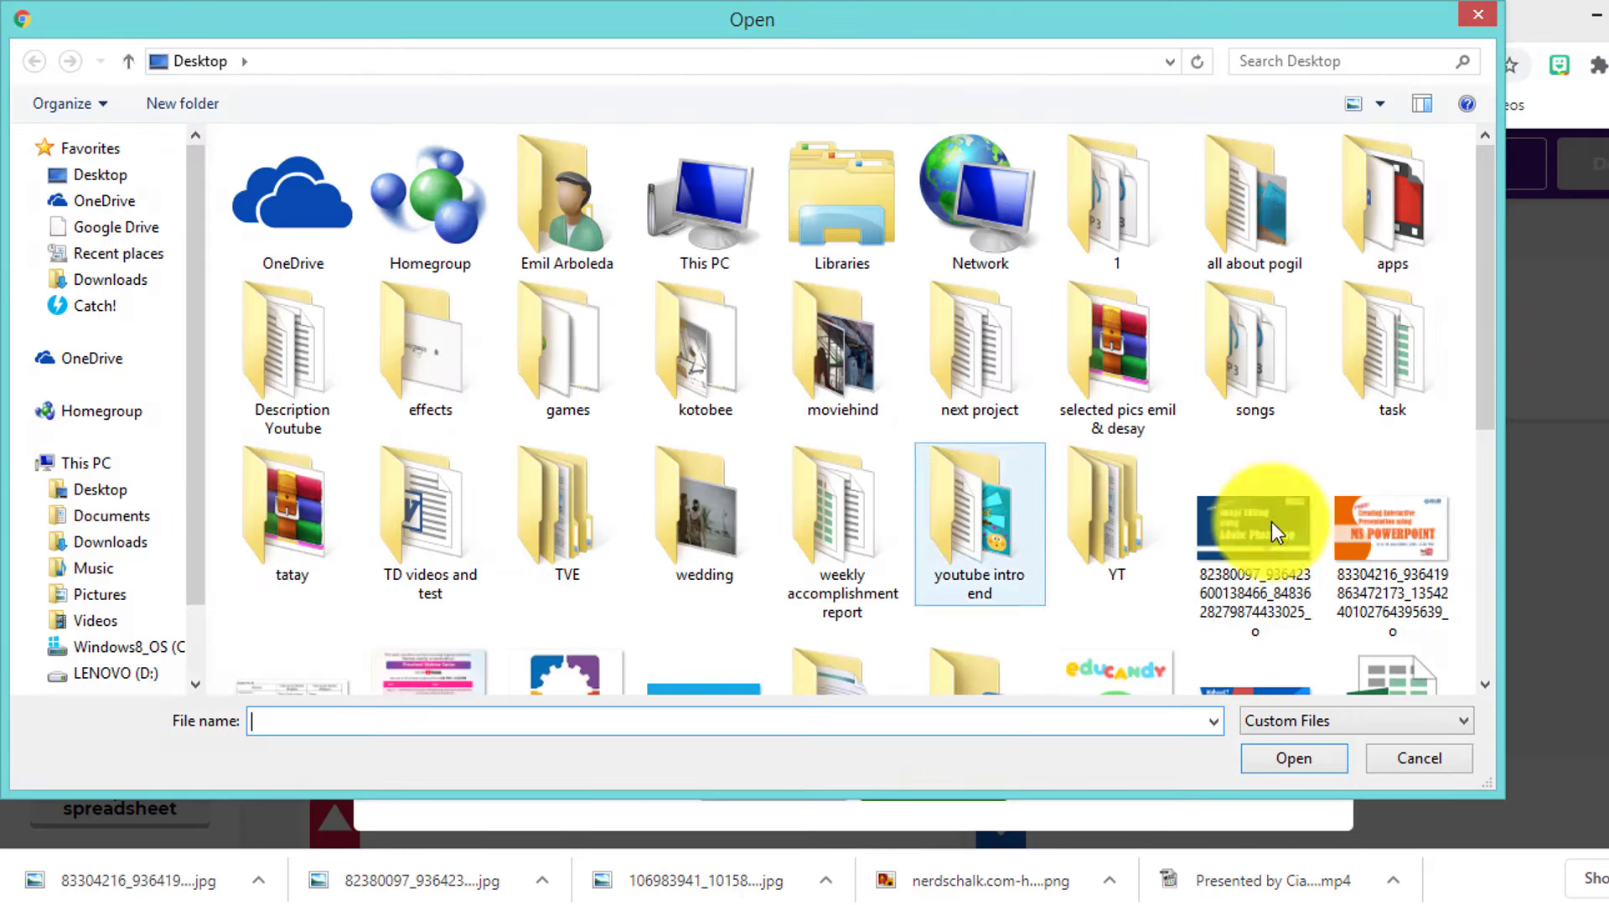
pyautogui.moveTo(1483, 347); pyautogui.dragTo(1487, 635)
pyautogui.click(696, 444)
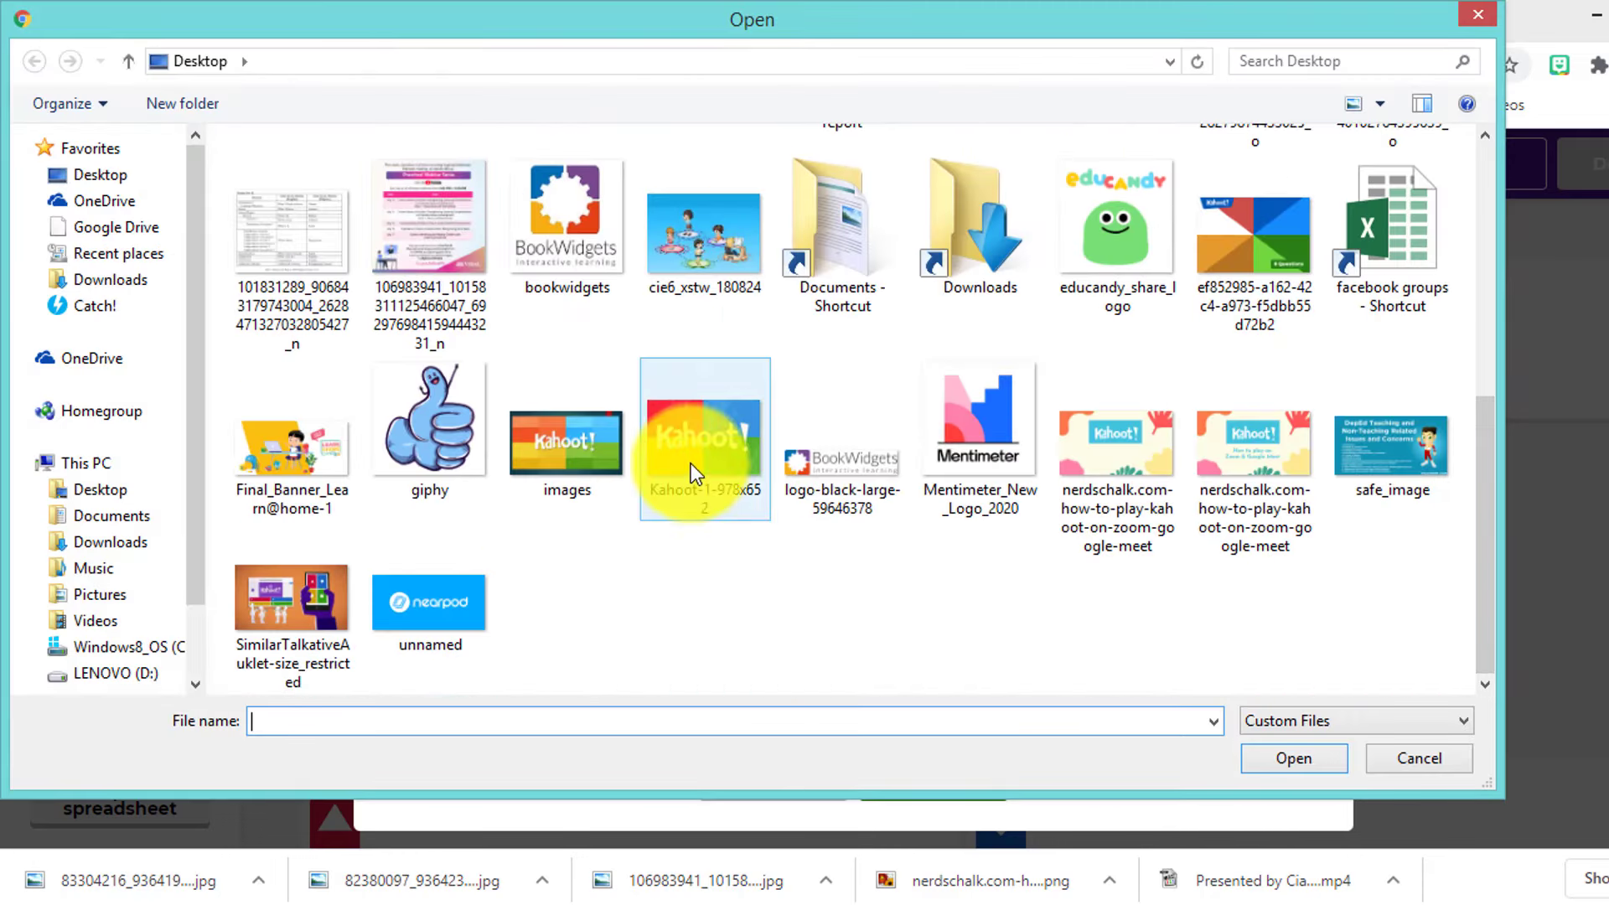
pyautogui.click(1324, 767)
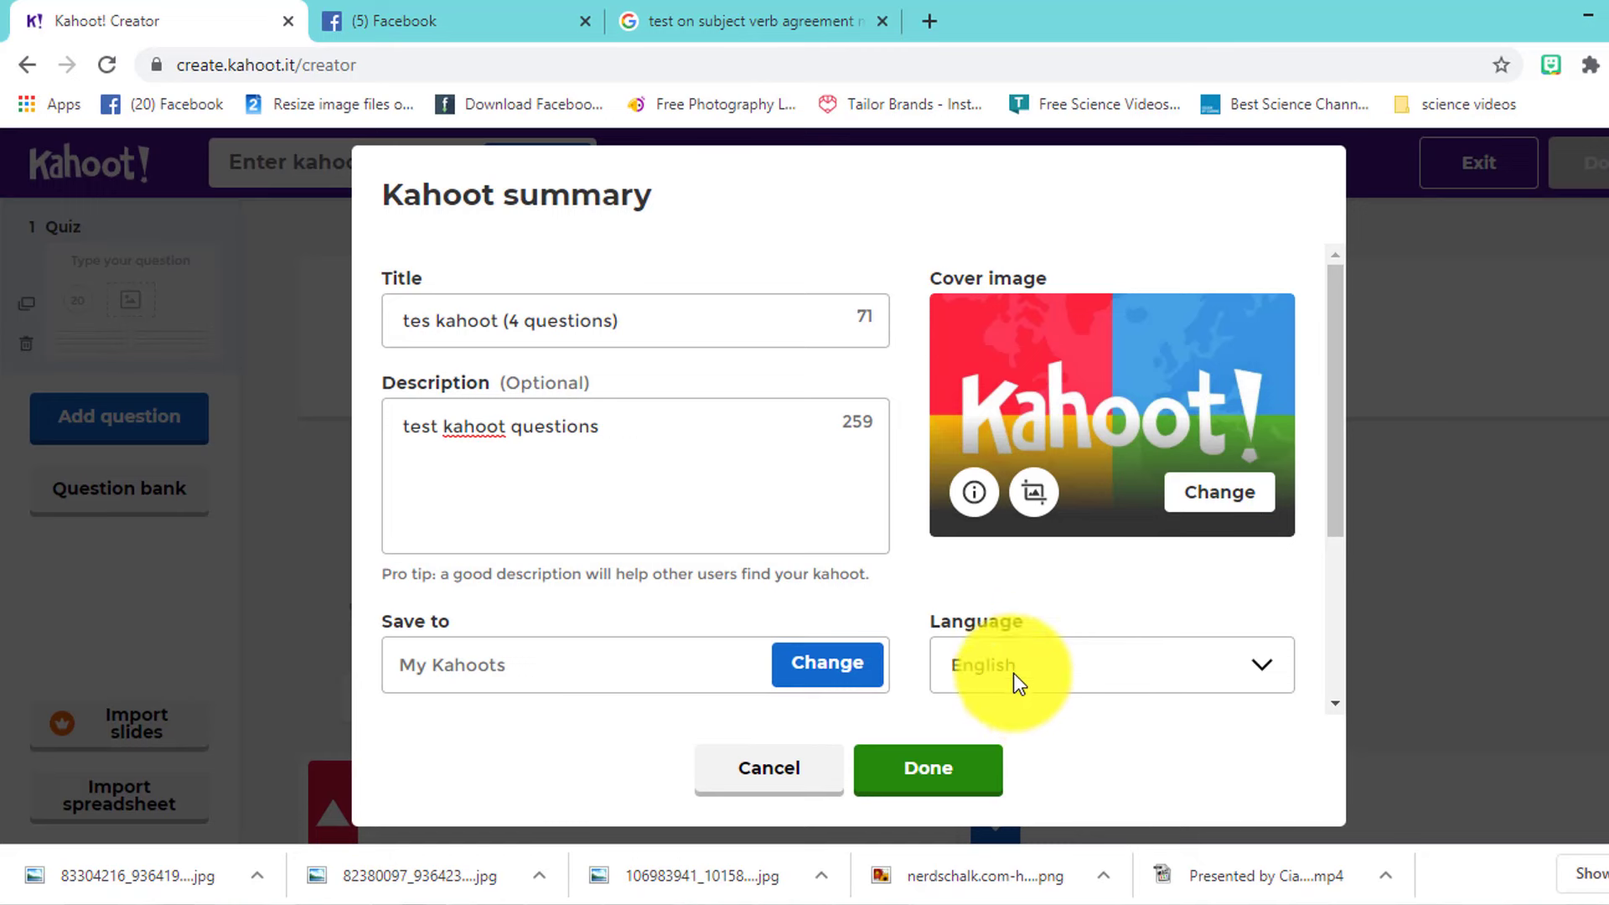
pyautogui.click(947, 785)
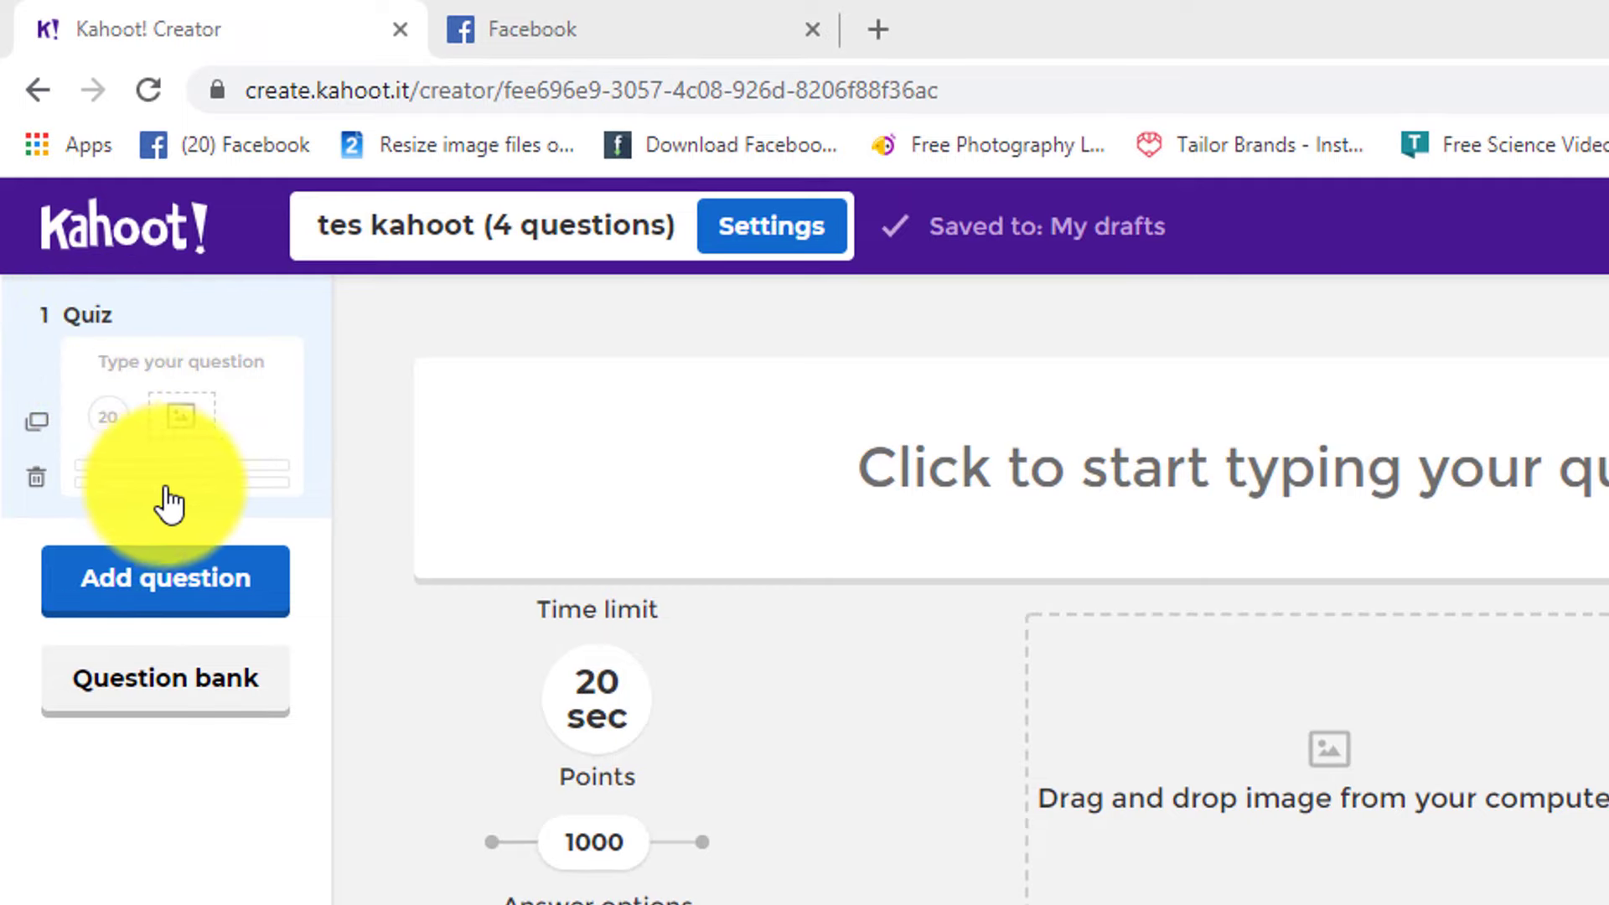
pyautogui.click(91, 318)
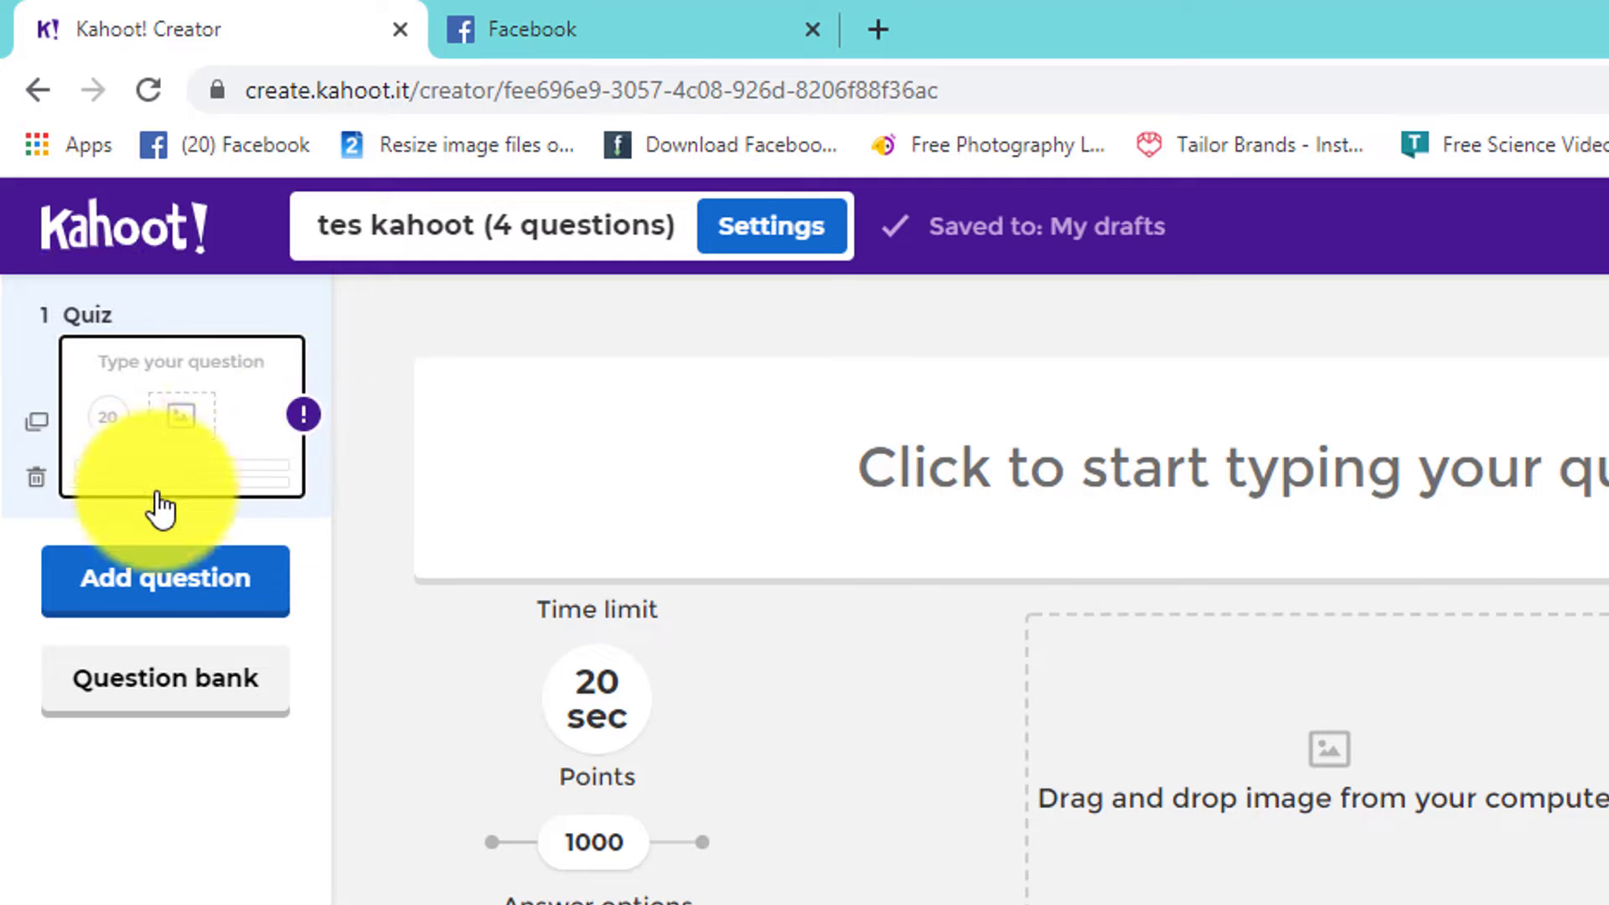
pyautogui.click(315, 526)
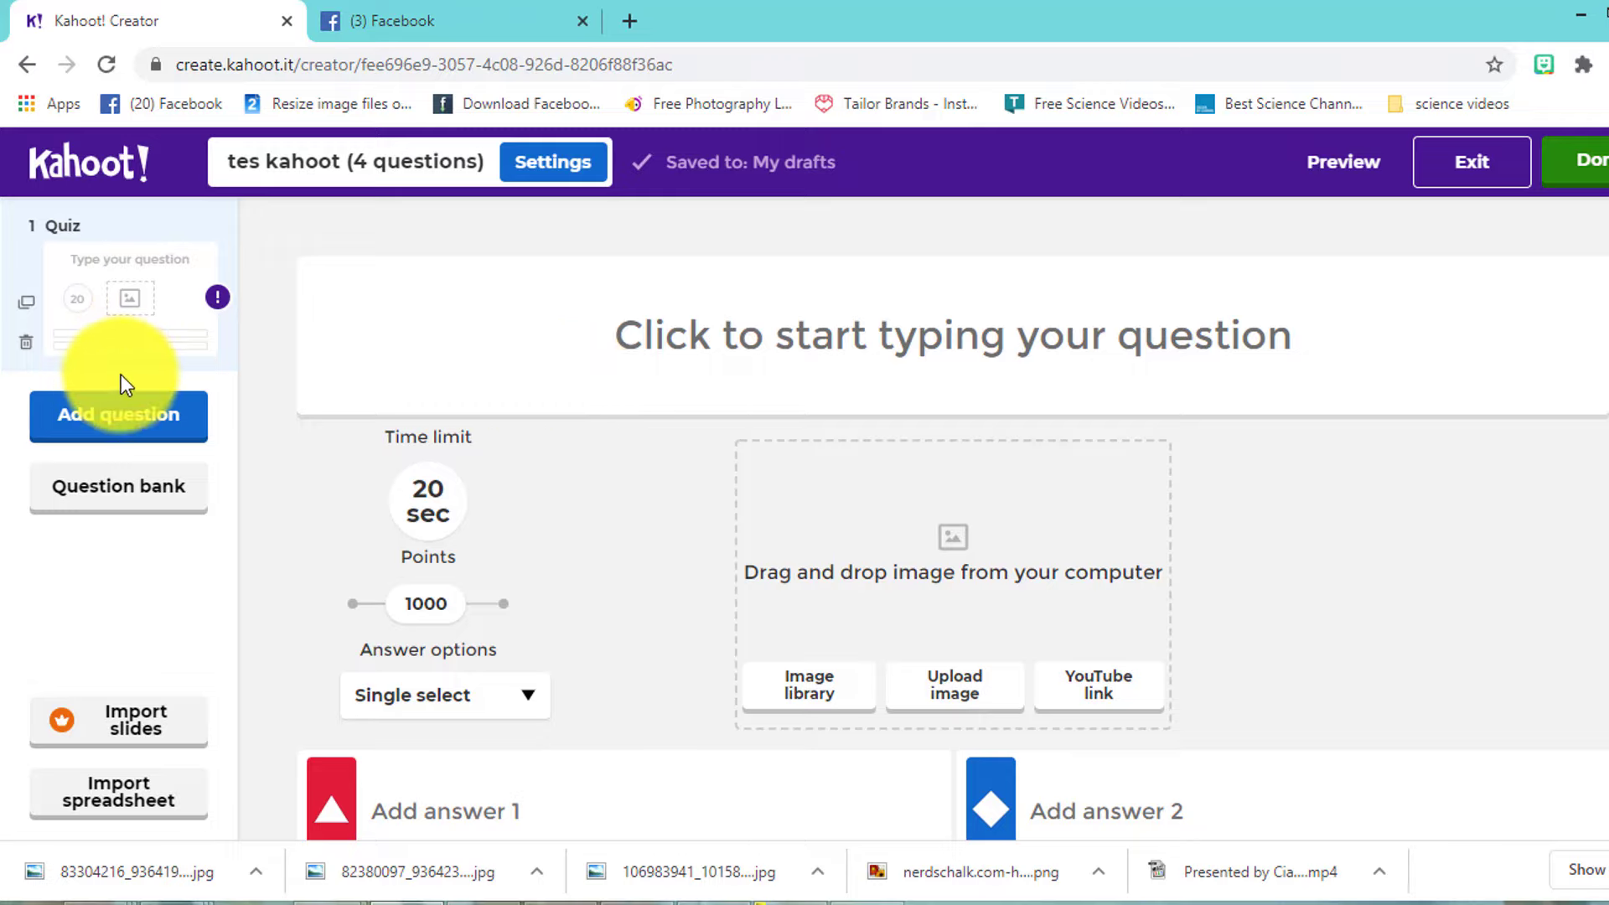
pyautogui.click(162, 432)
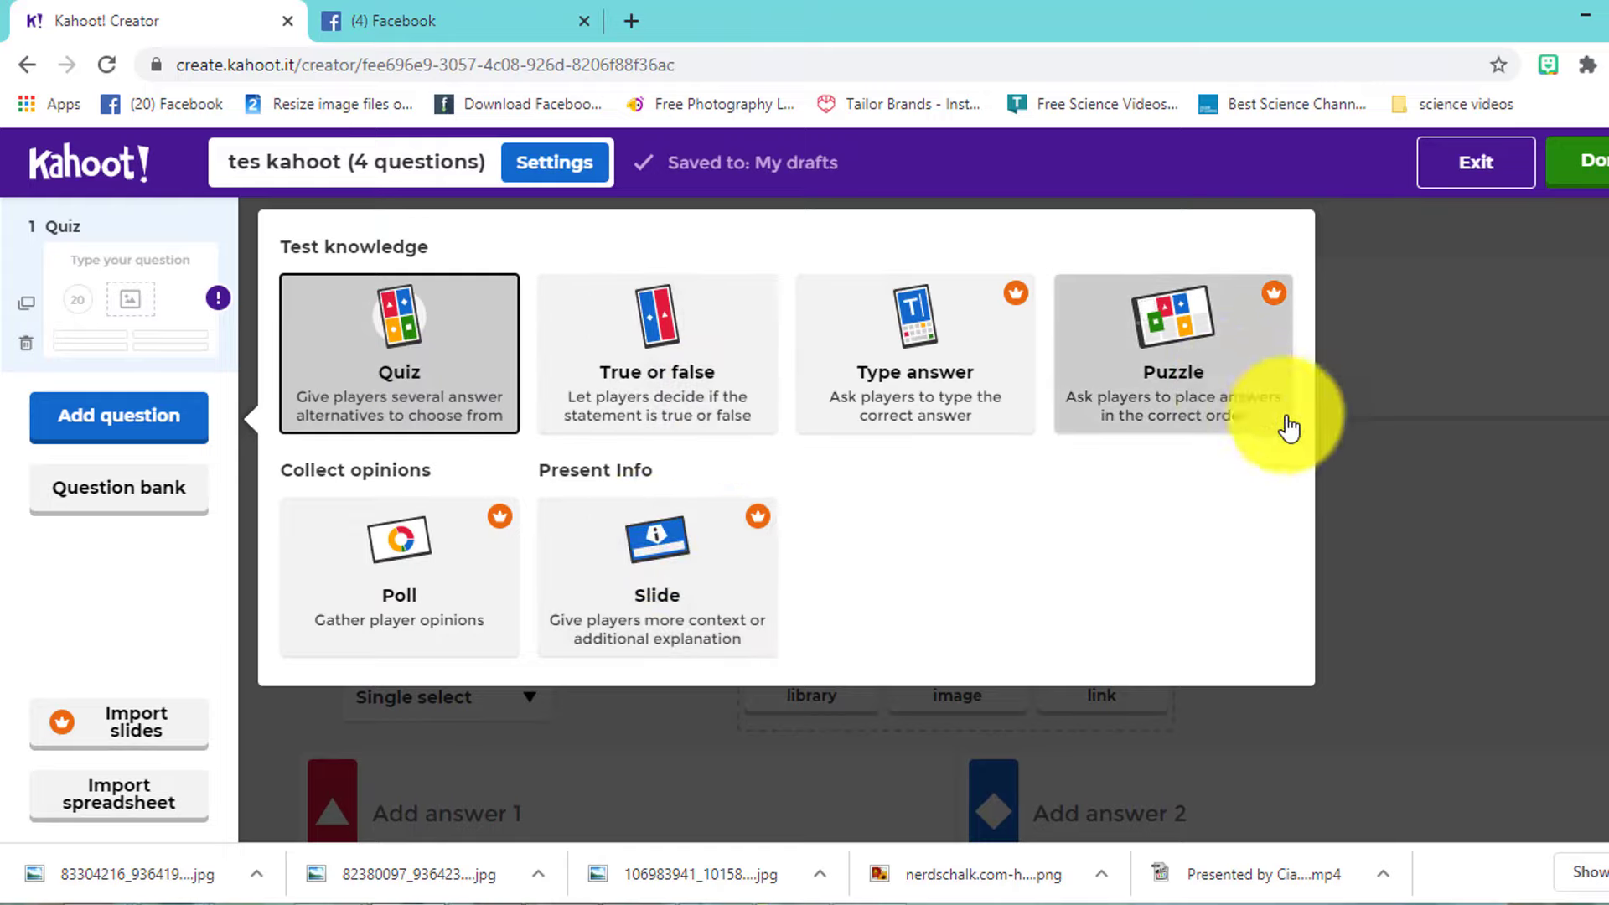
pyautogui.click(1389, 471)
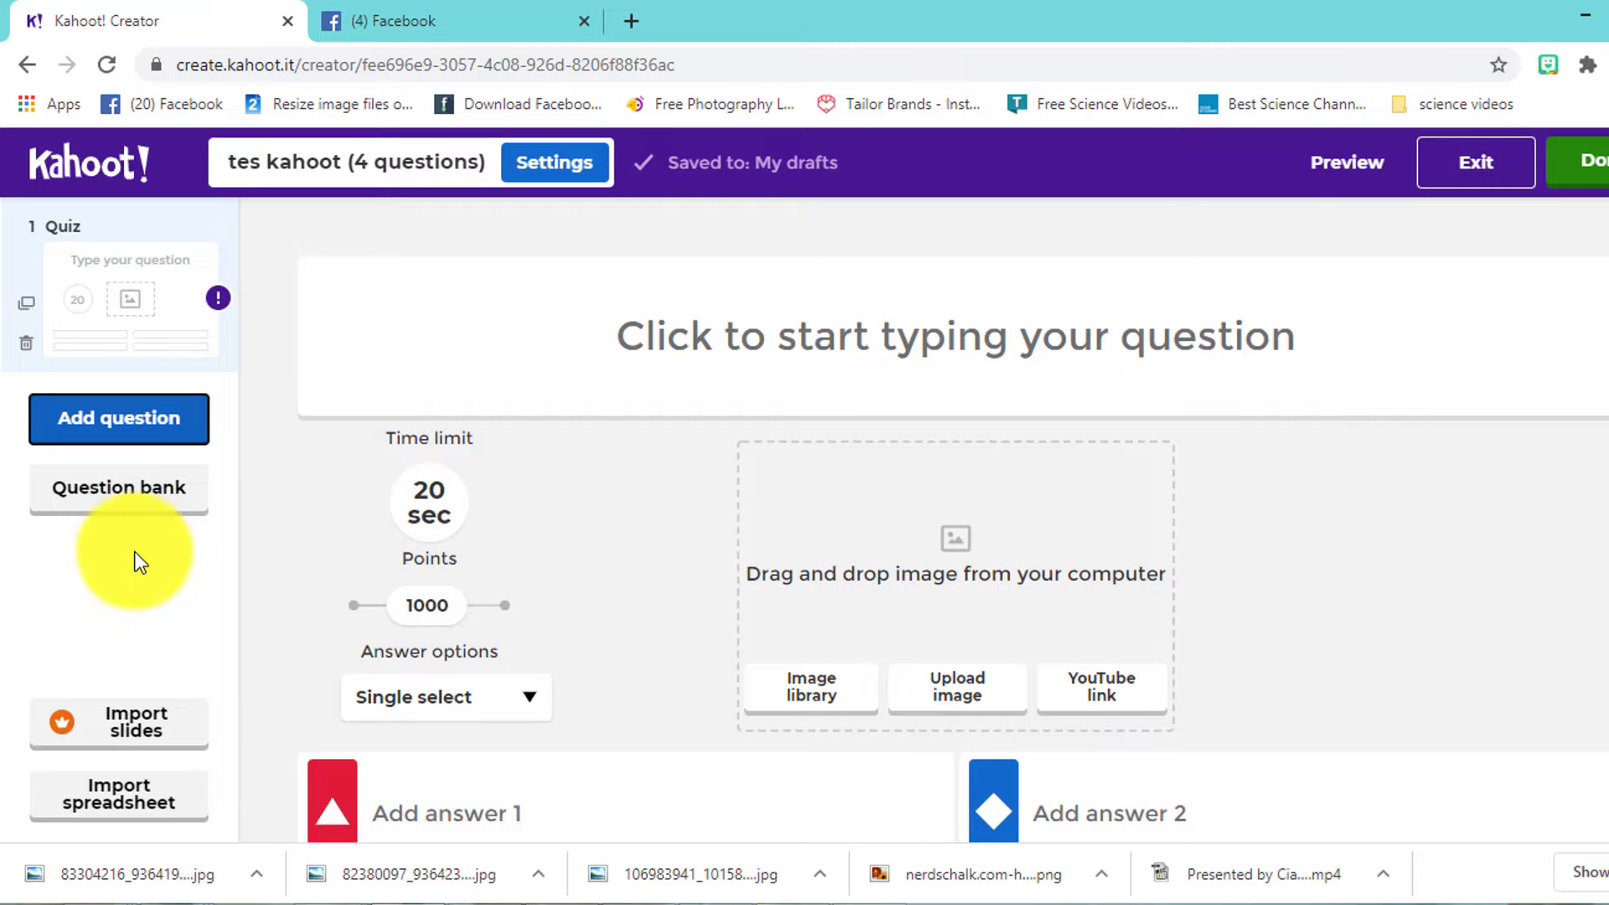
# - Search the question bank, cancel slide import, then open the Import kahoot from spreadsheet dialog
pyautogui.write('What is the term for the main character in a story?')
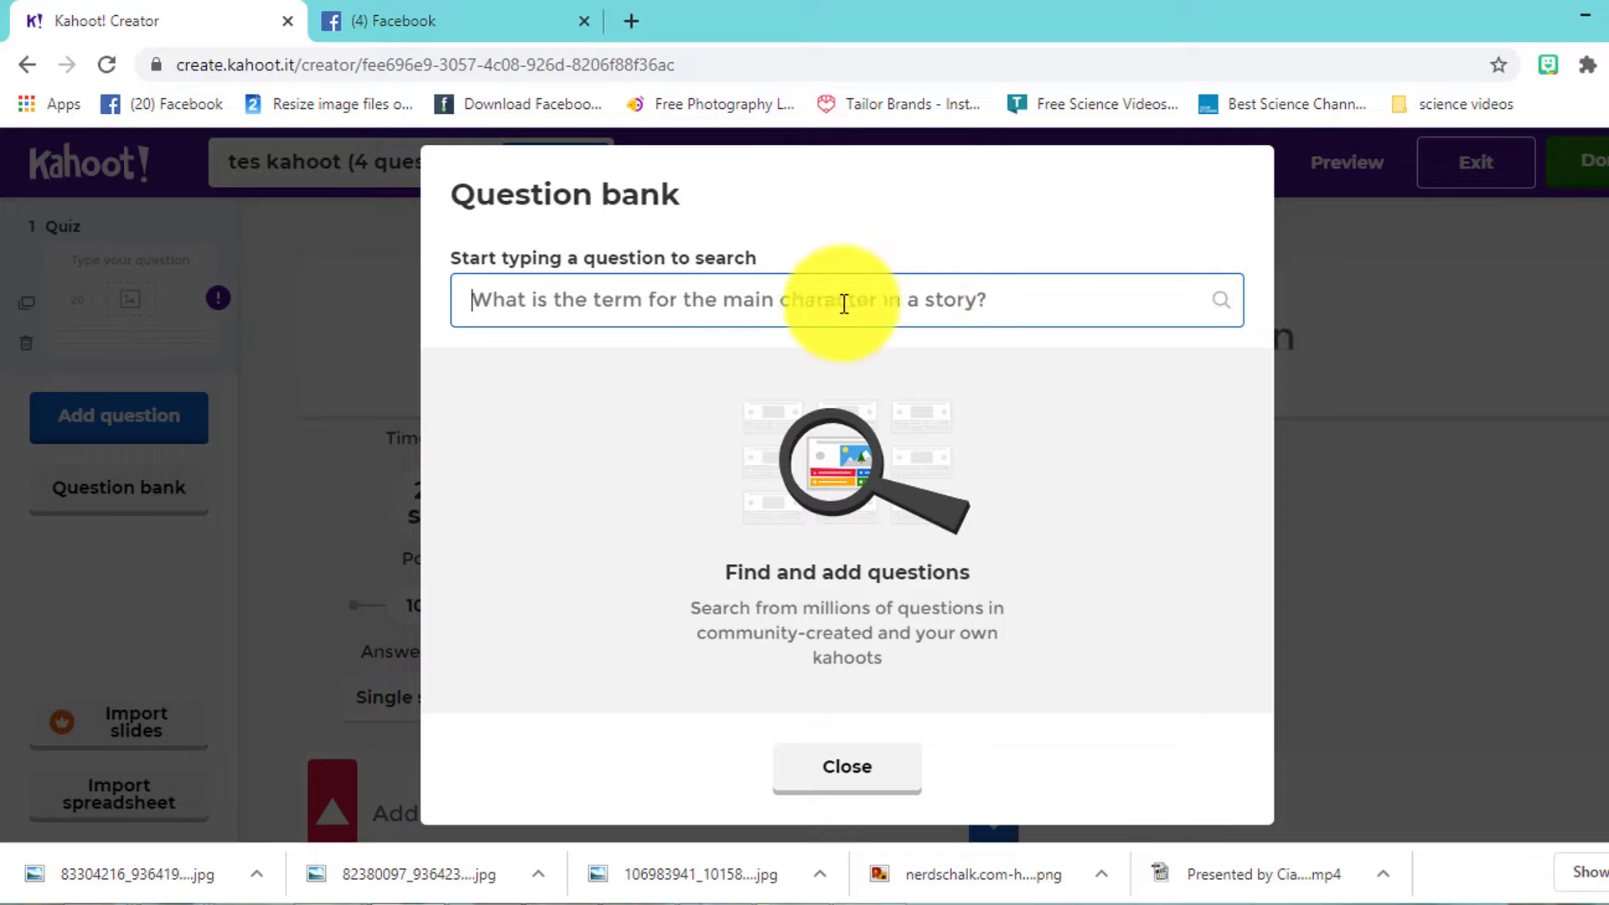
pyautogui.click(898, 788)
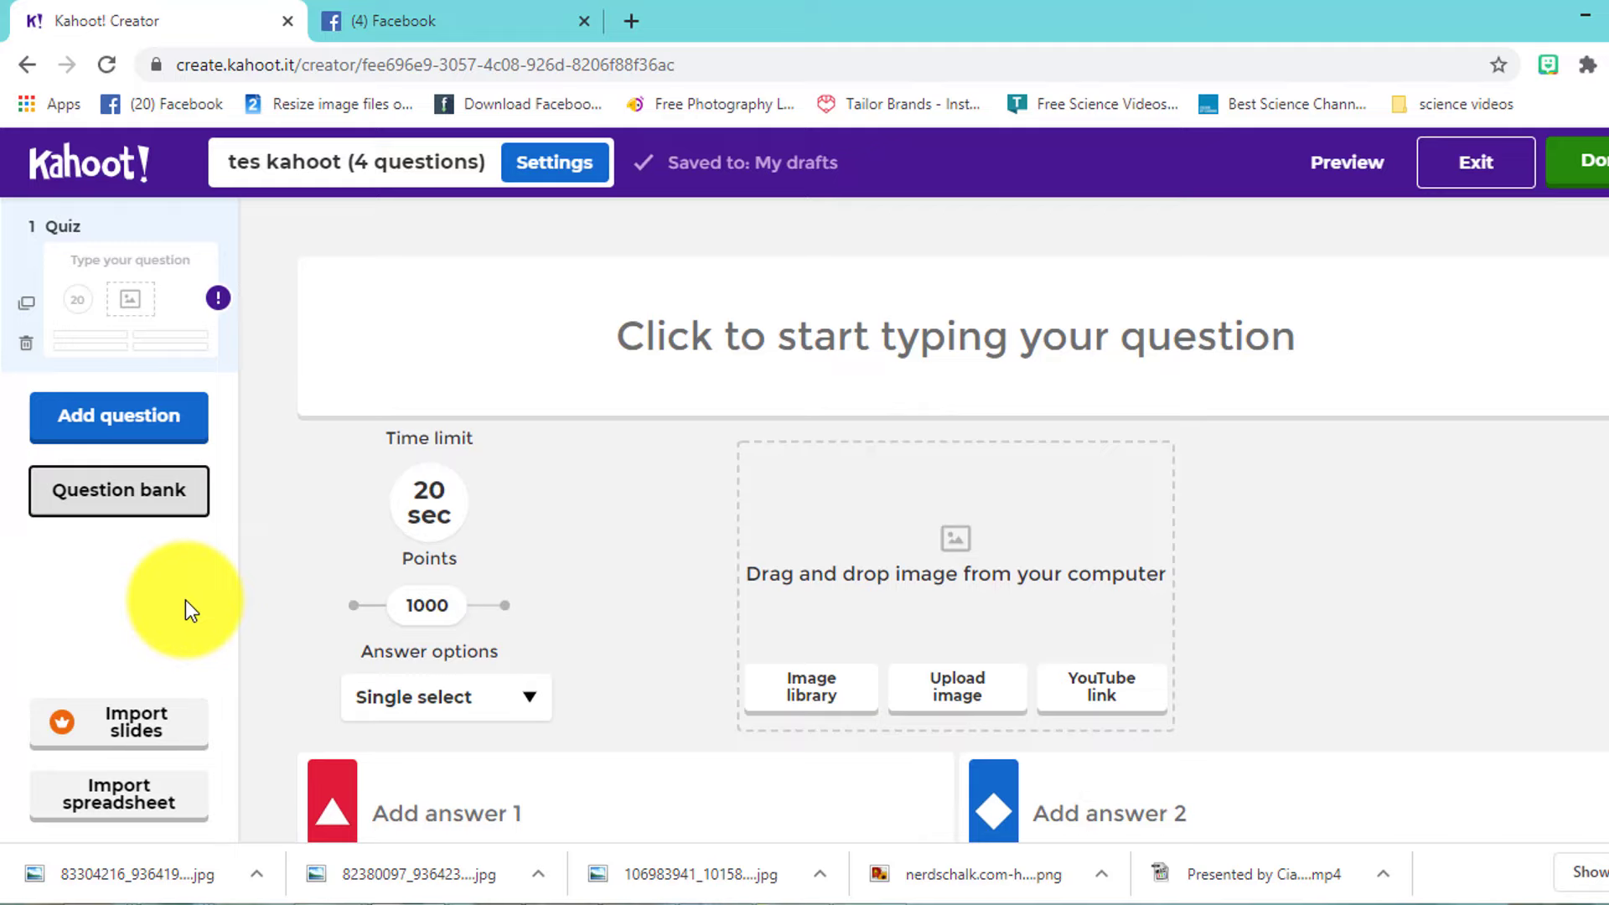
pyautogui.click(150, 731)
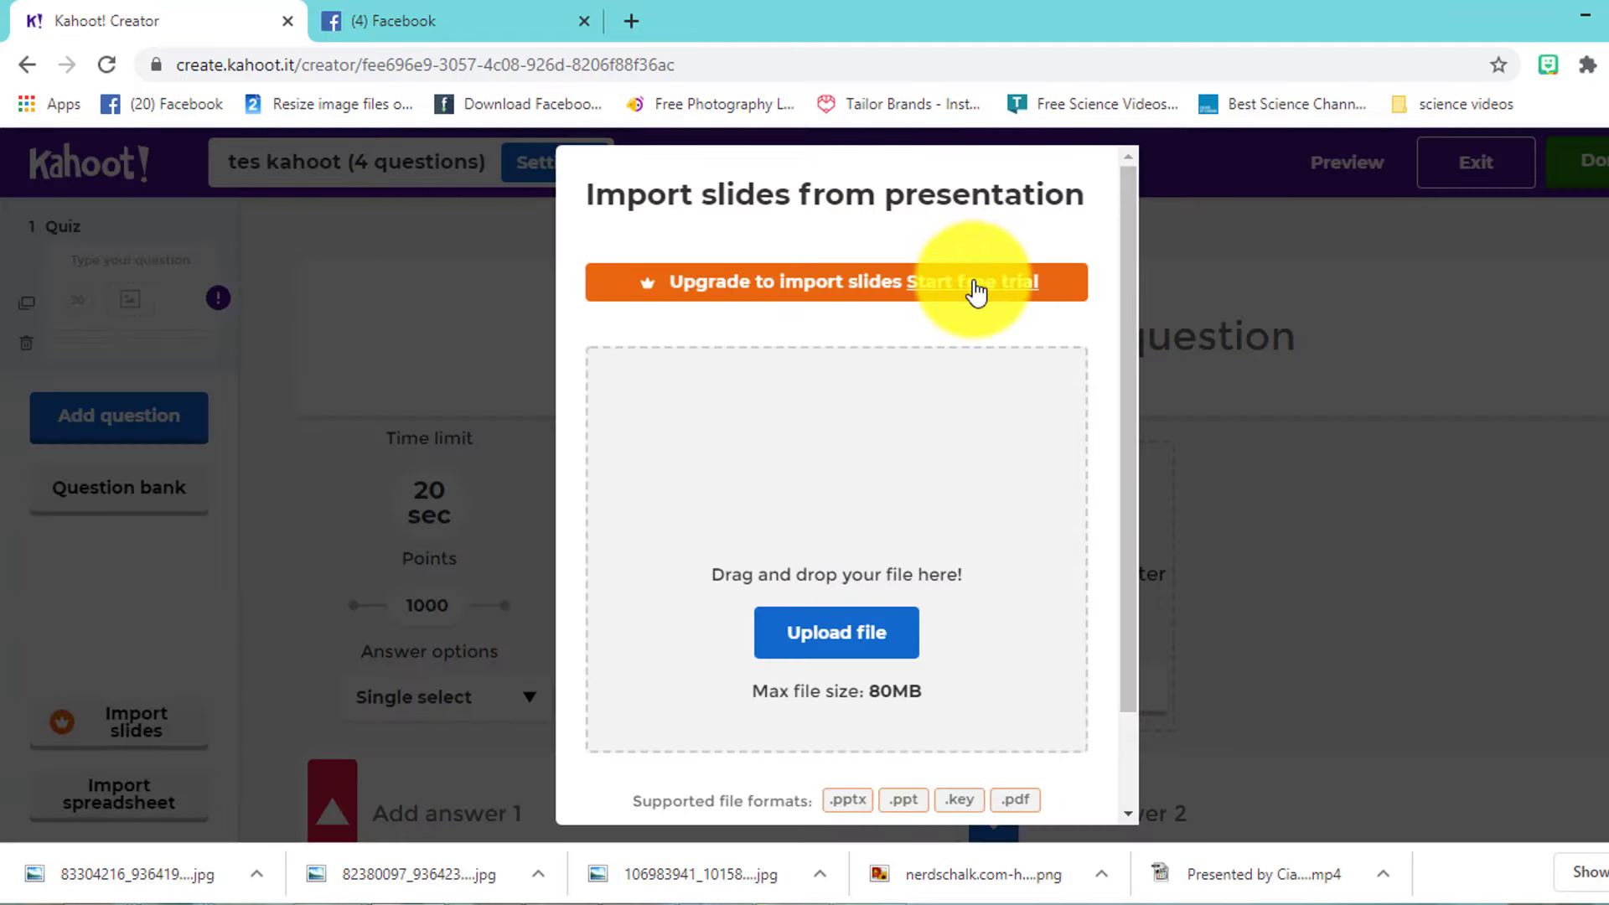
pyautogui.moveTo(1132, 645); pyautogui.dragTo(1140, 766)
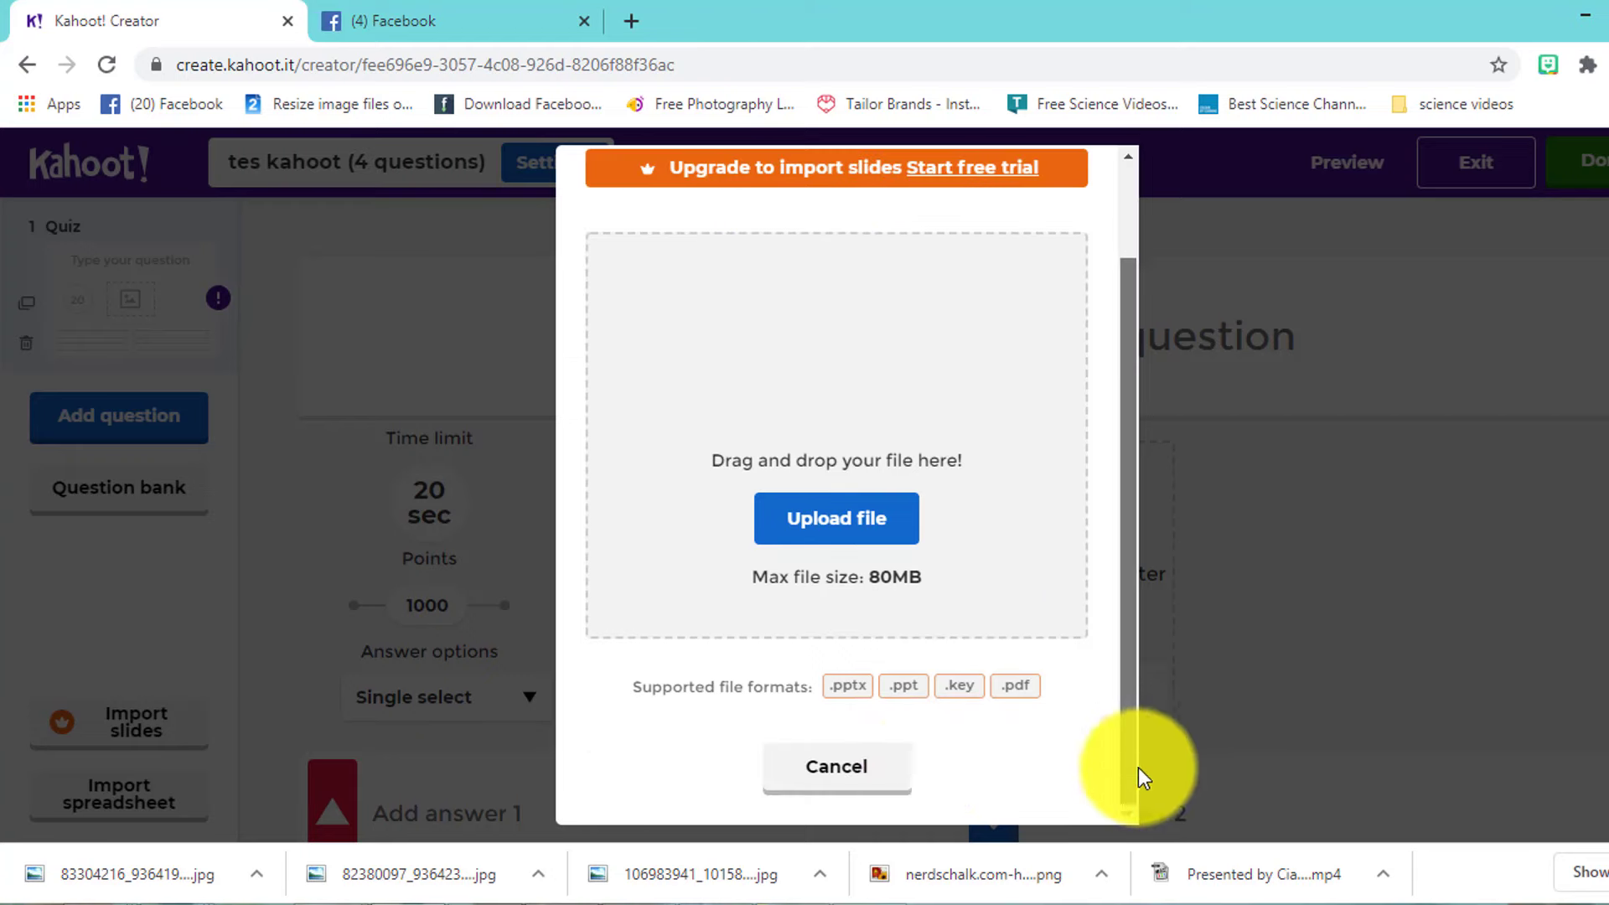
pyautogui.click(897, 769)
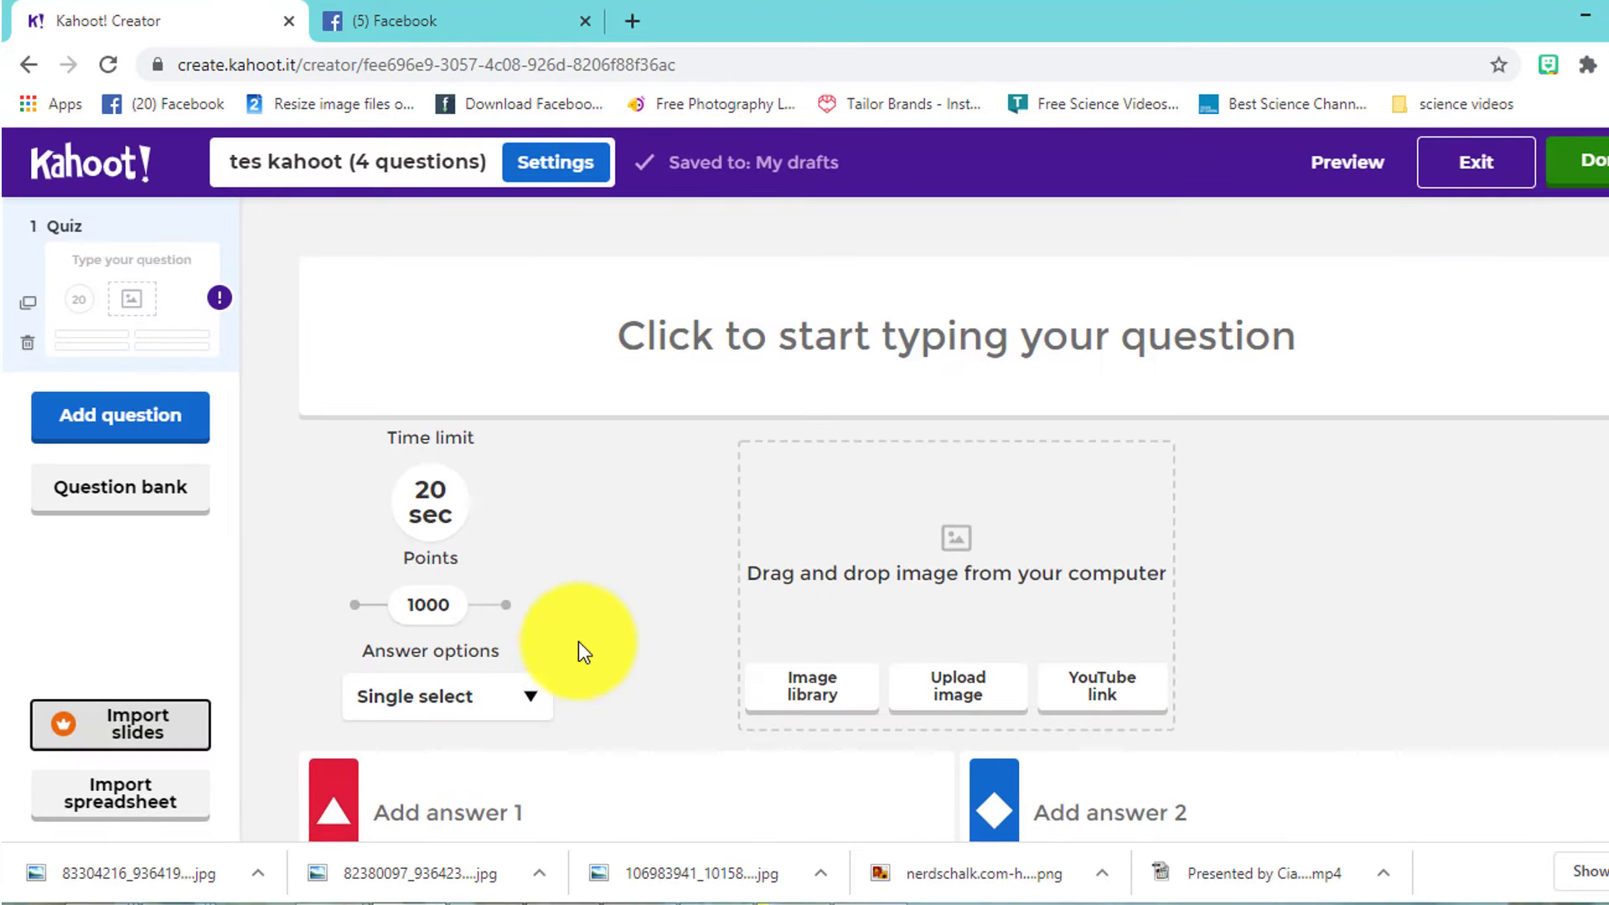
pyautogui.click(167, 800)
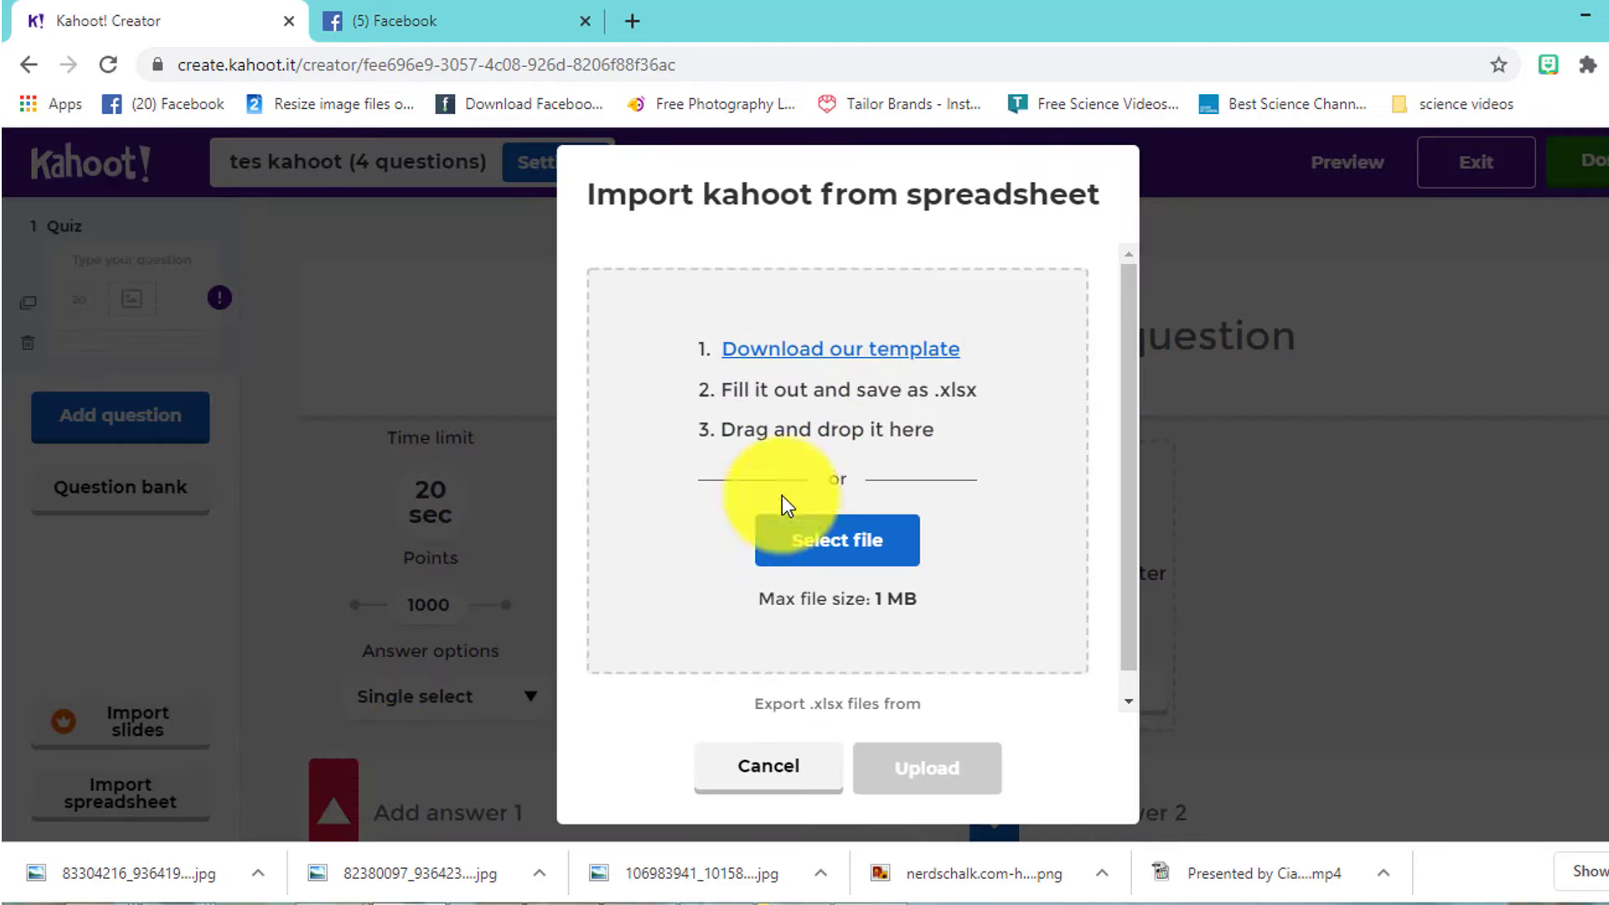
pyautogui.press('Tab')
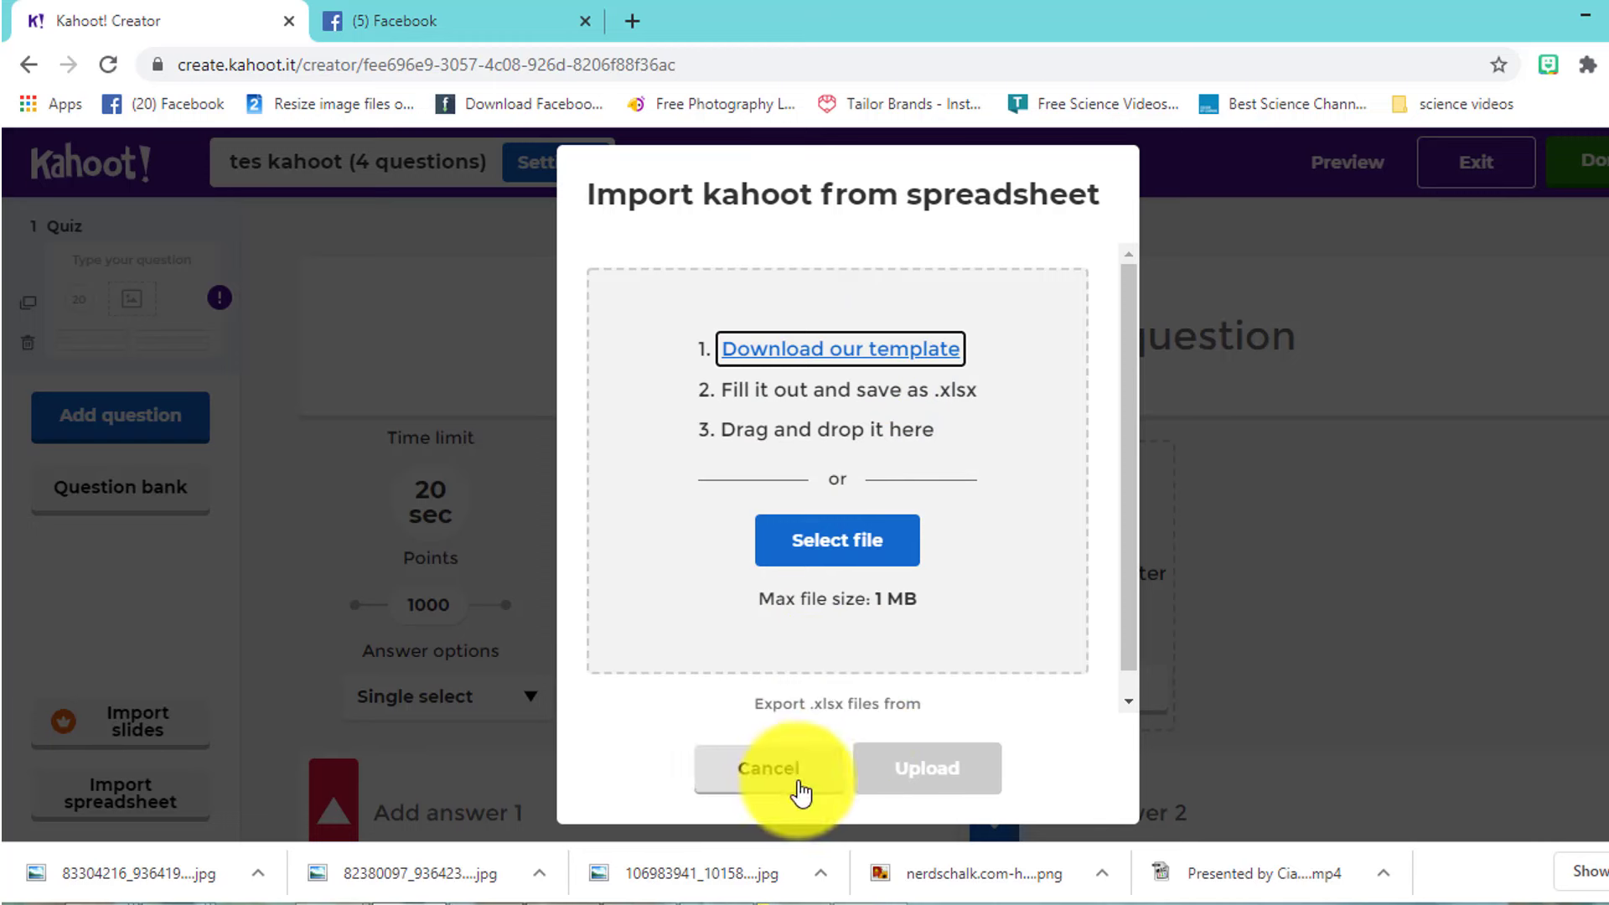
# - Cancel the spreadsheet import and enter the question 'Ano sa mga larawan ang watawat ng japan?'
pyautogui.click(803, 777)
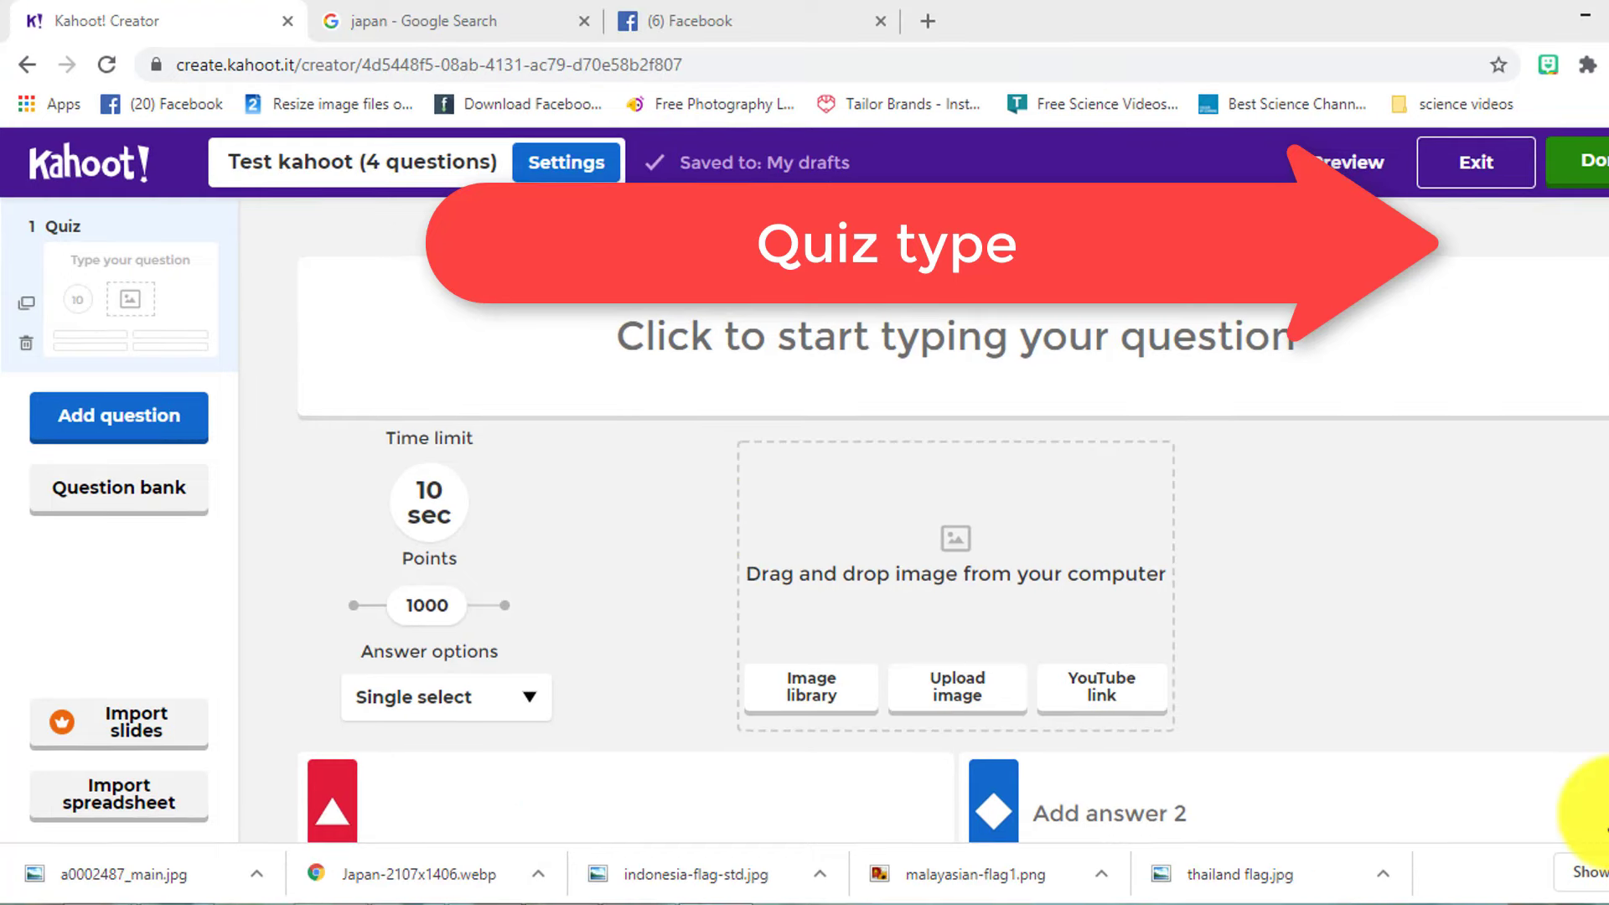
pyautogui.click(1289, 349)
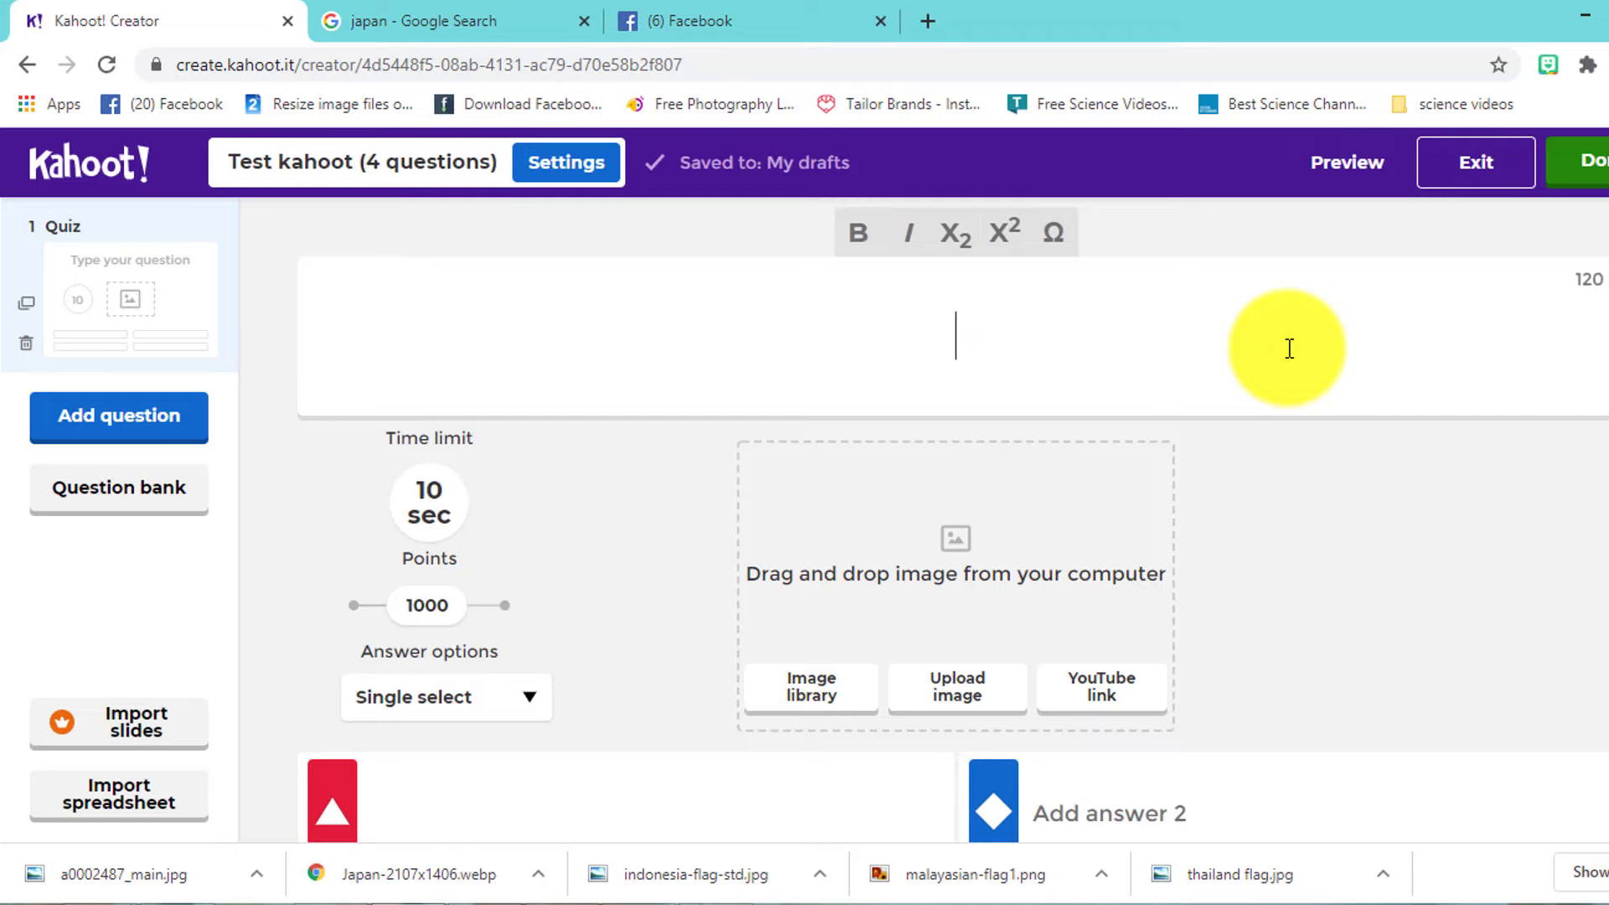
pyautogui.write('Ano sa mga larawan a')
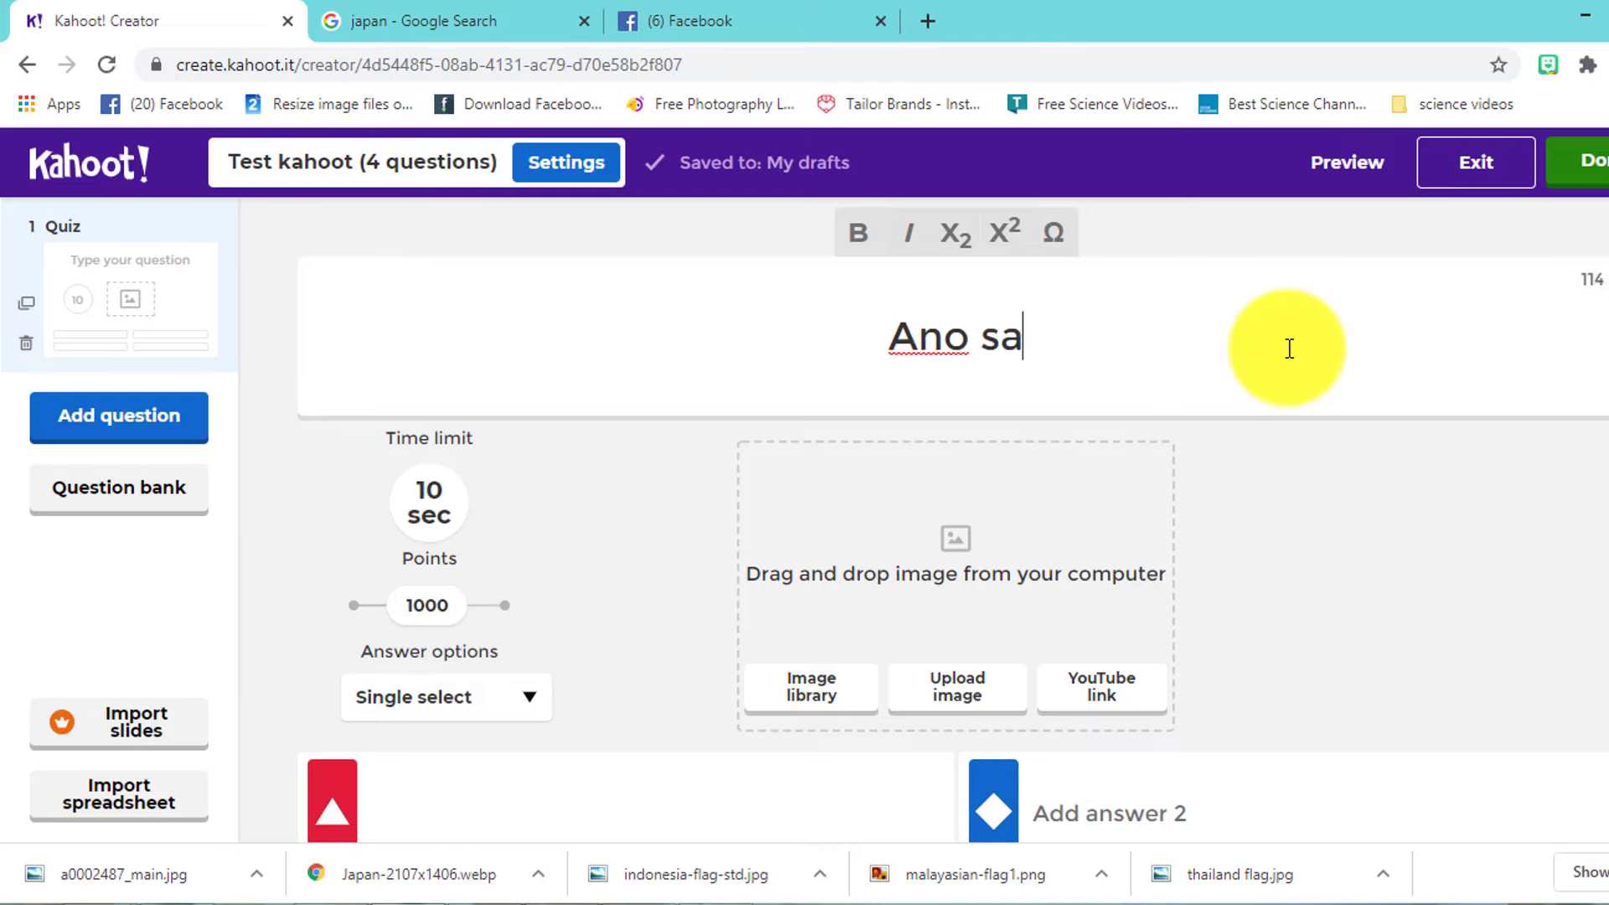
pyautogui.write('ng w')
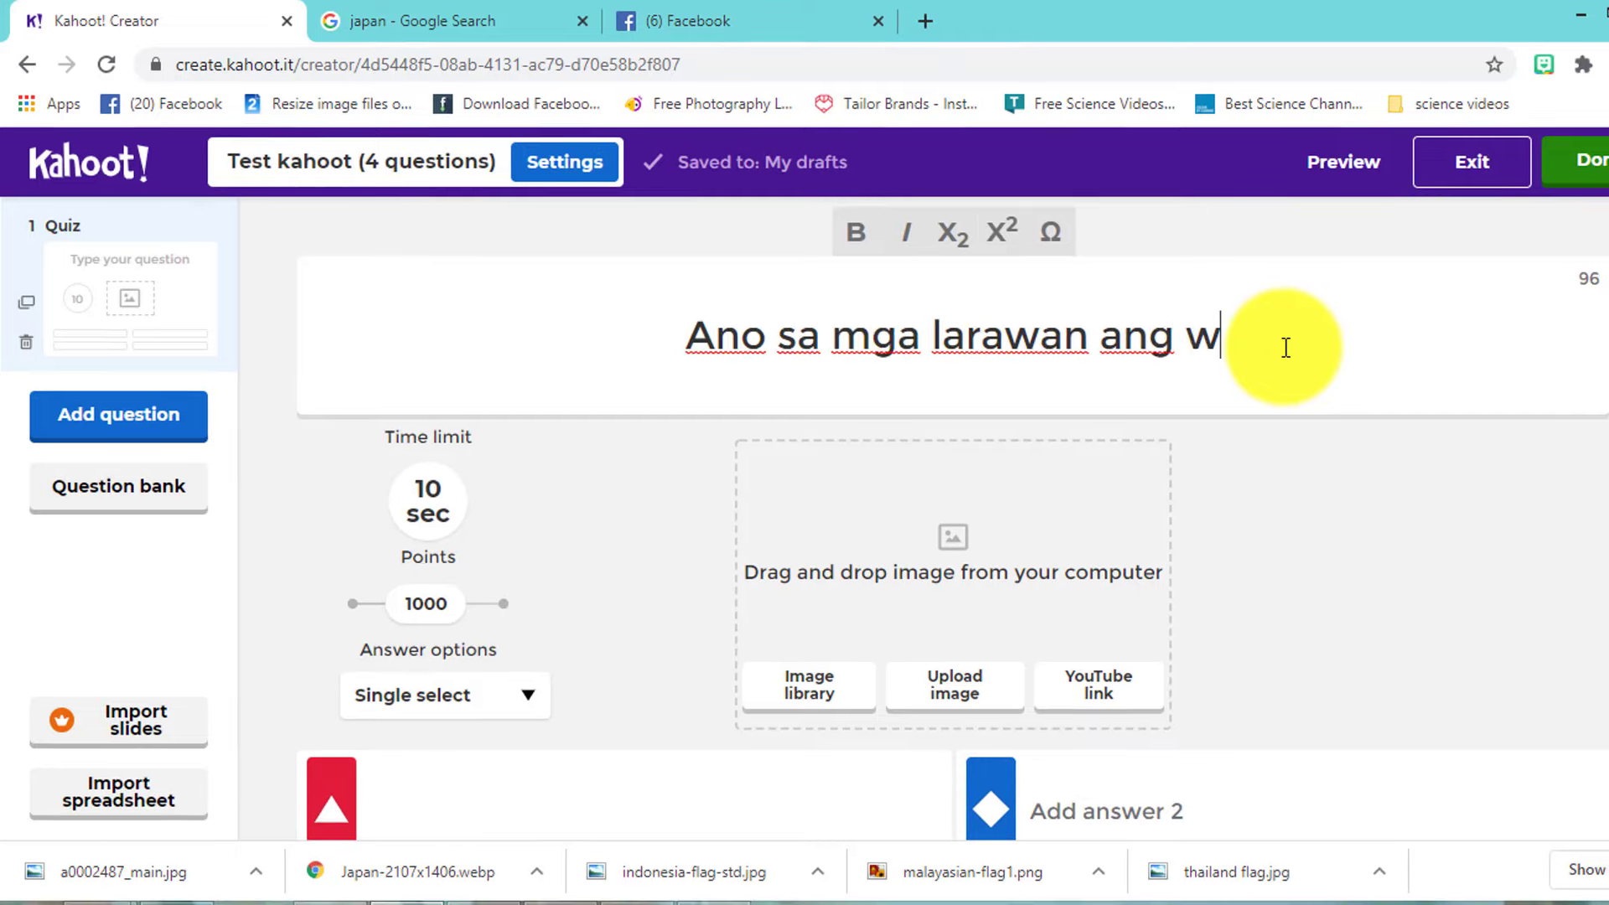
pyautogui.write('atawat')
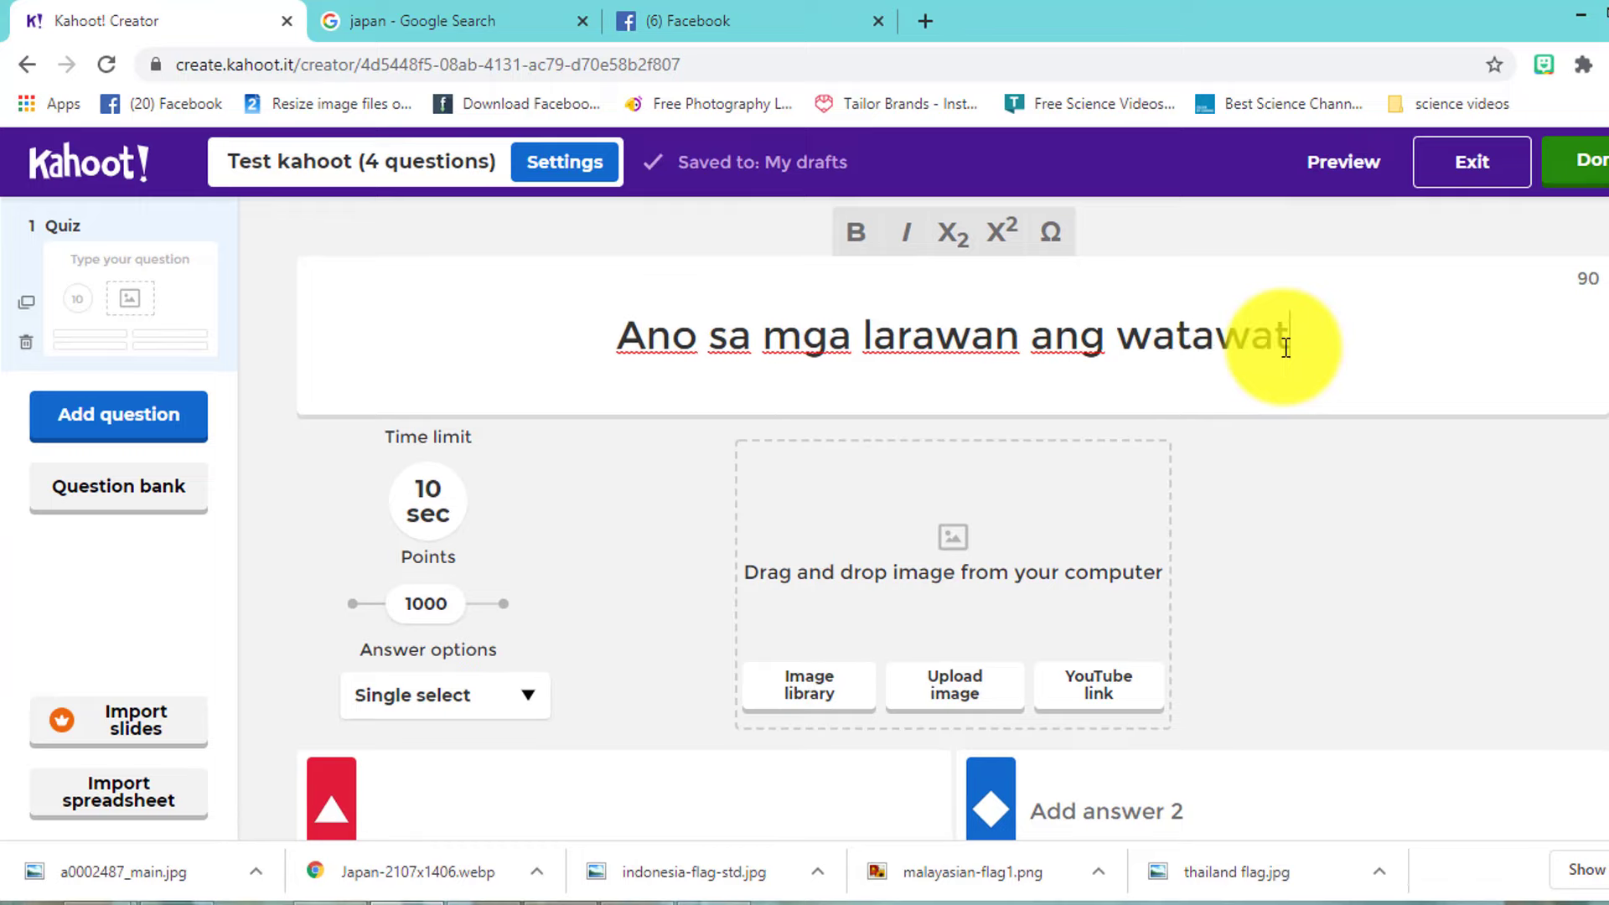
pyautogui.write(' ng japan?')
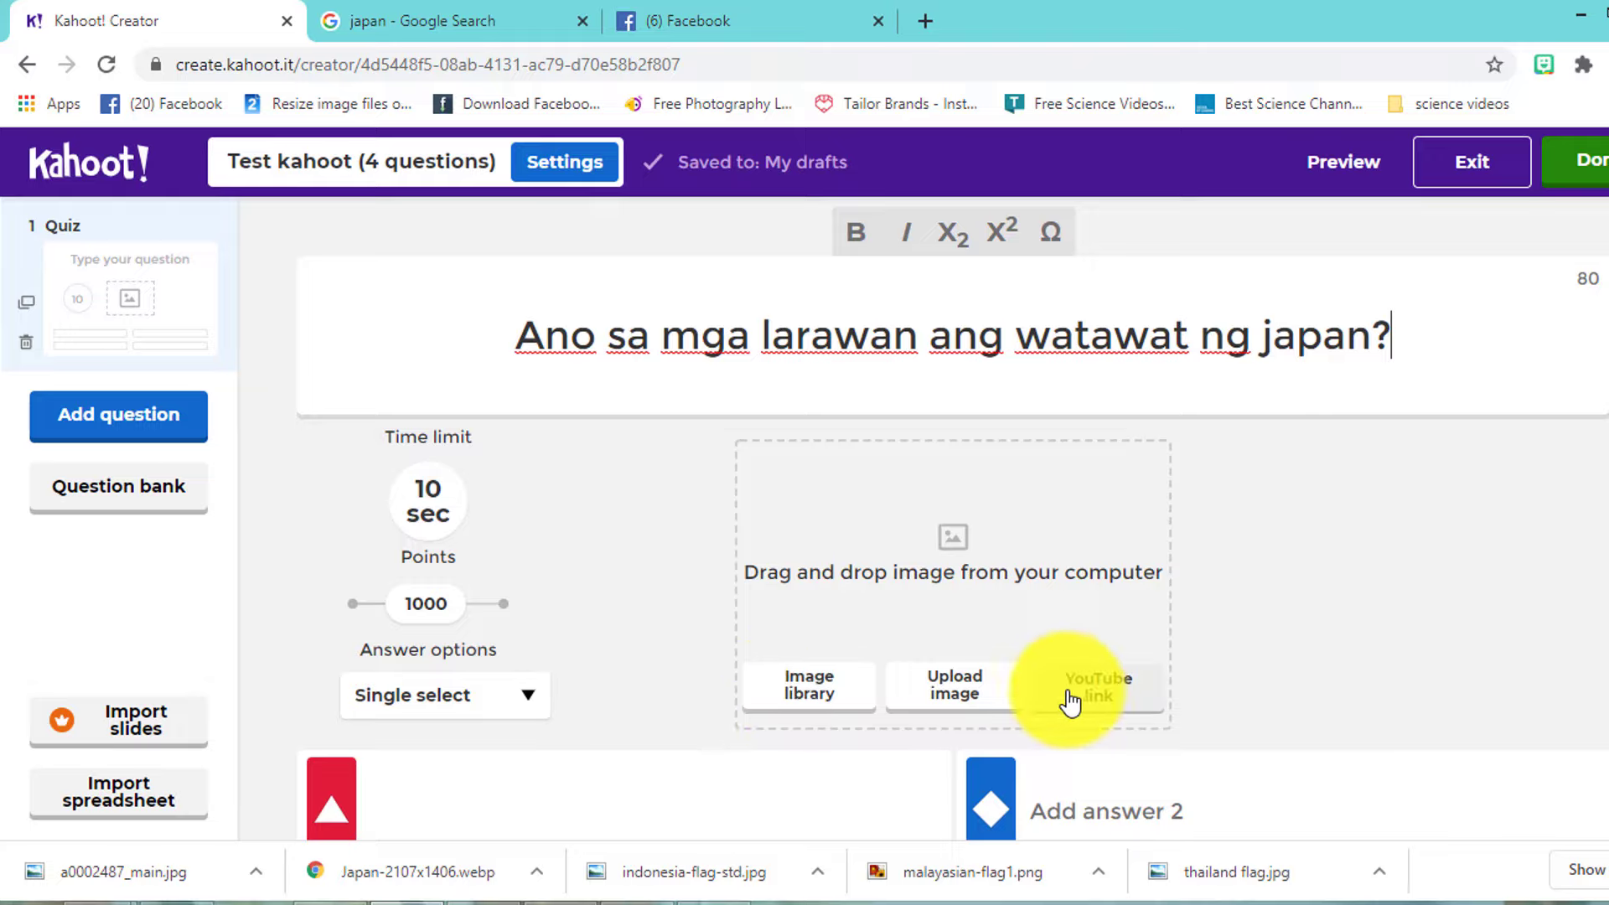
# - Upload the picture a0002487_main from the Desktop into the first question
pyautogui.click(957, 704)
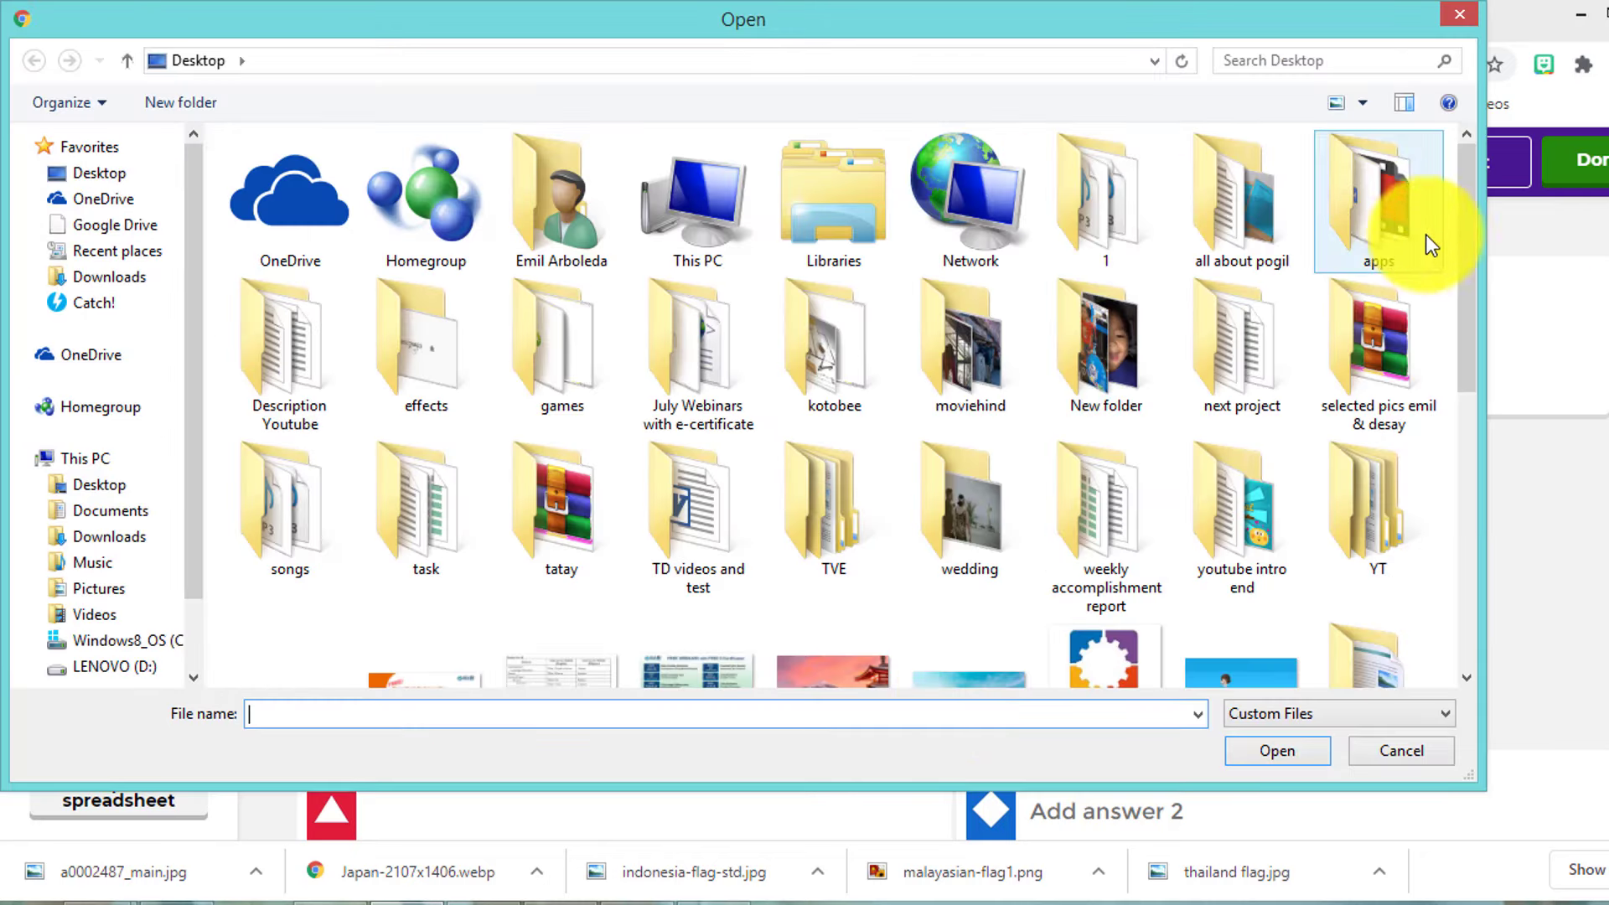
pyautogui.moveTo(1463, 221); pyautogui.dragTo(1434, 386)
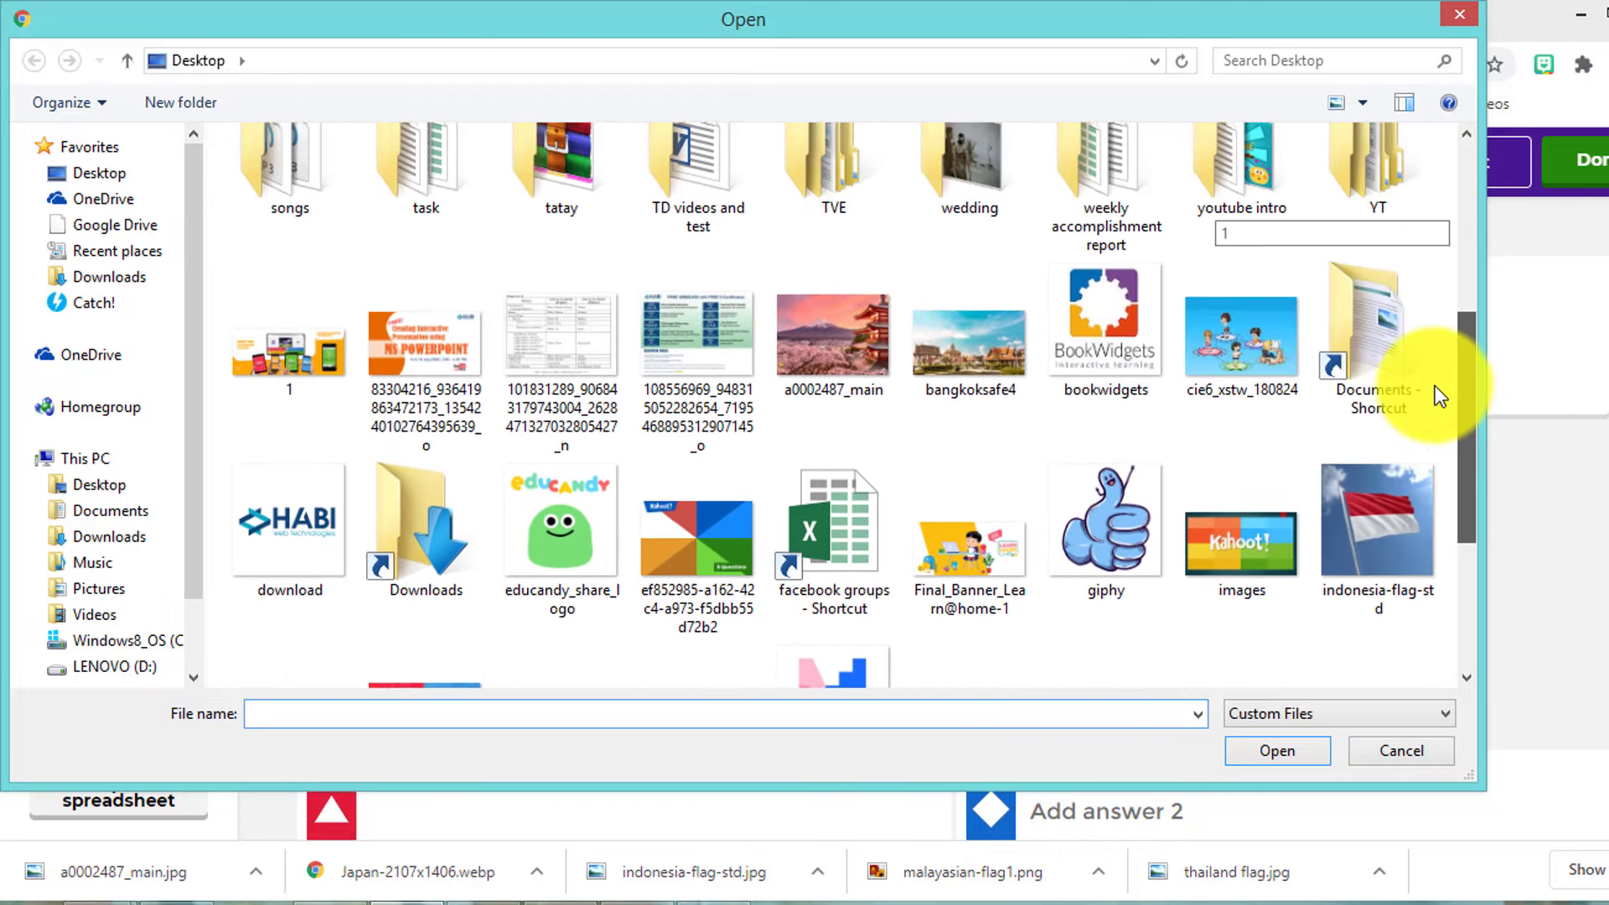
pyautogui.click(797, 360)
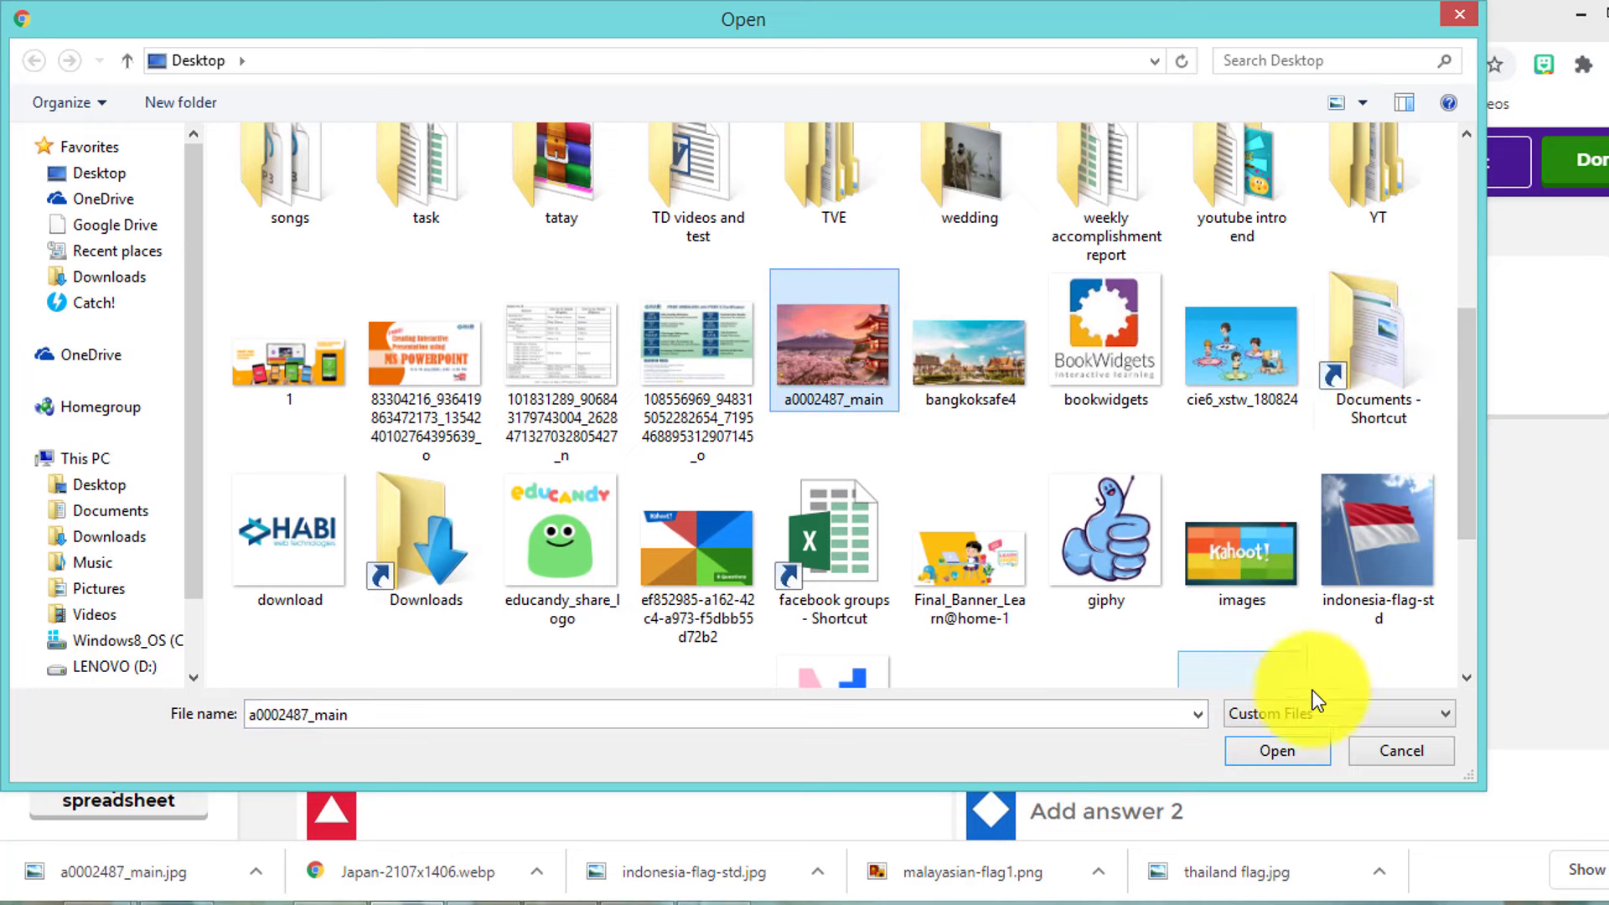
pyautogui.click(1298, 759)
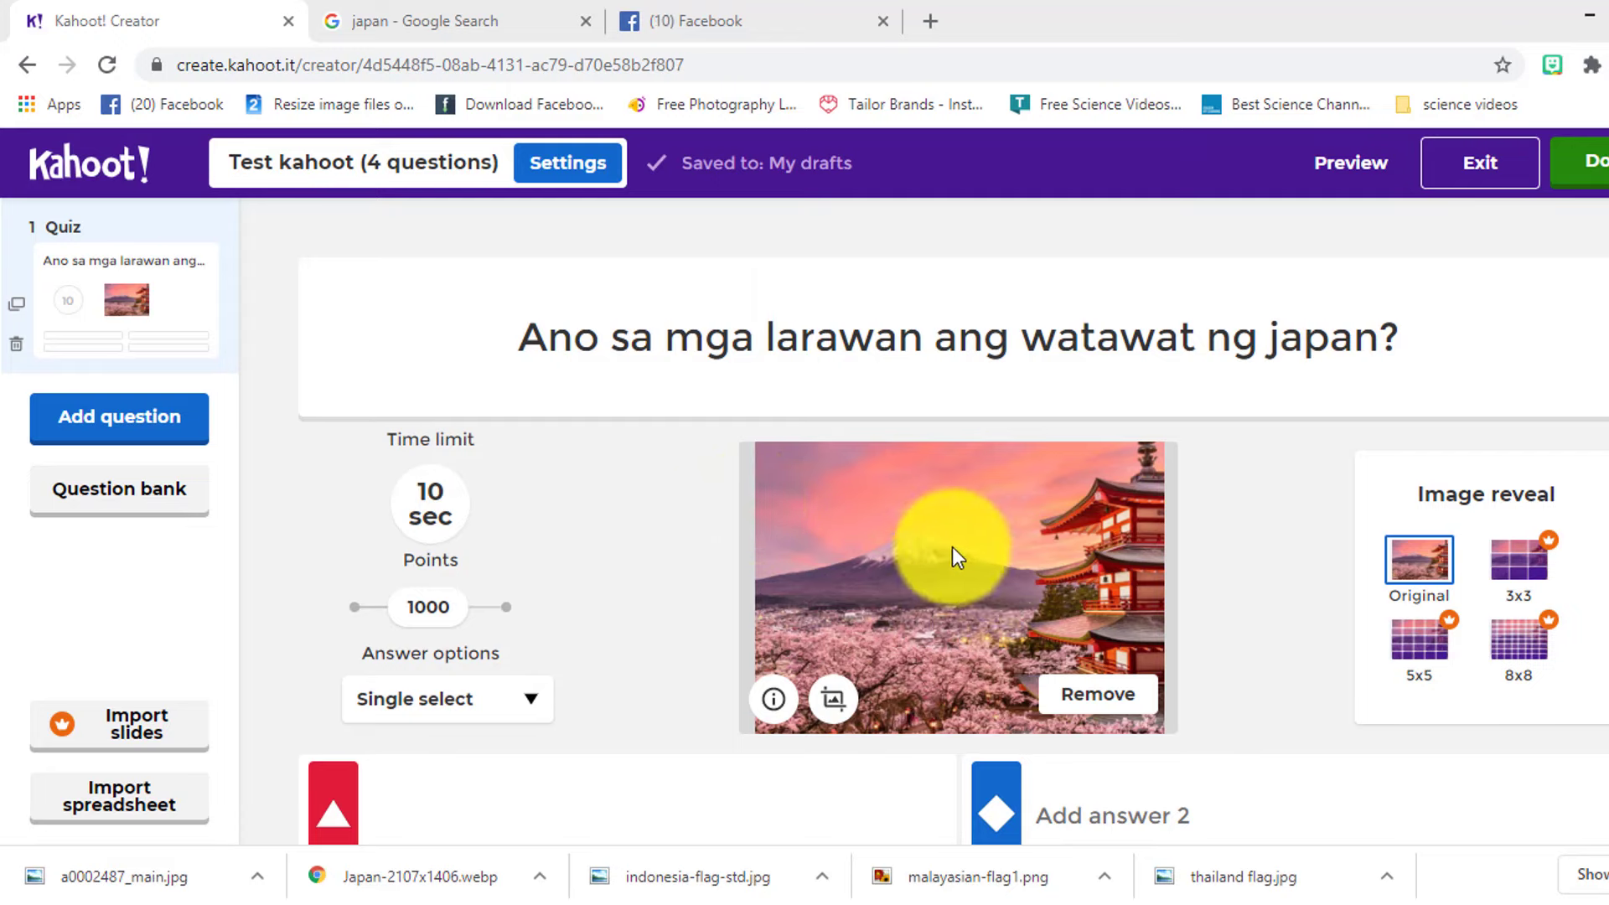
# - Open the image details dialog, then dismiss it without adding alt text or credit
pyautogui.click(774, 701)
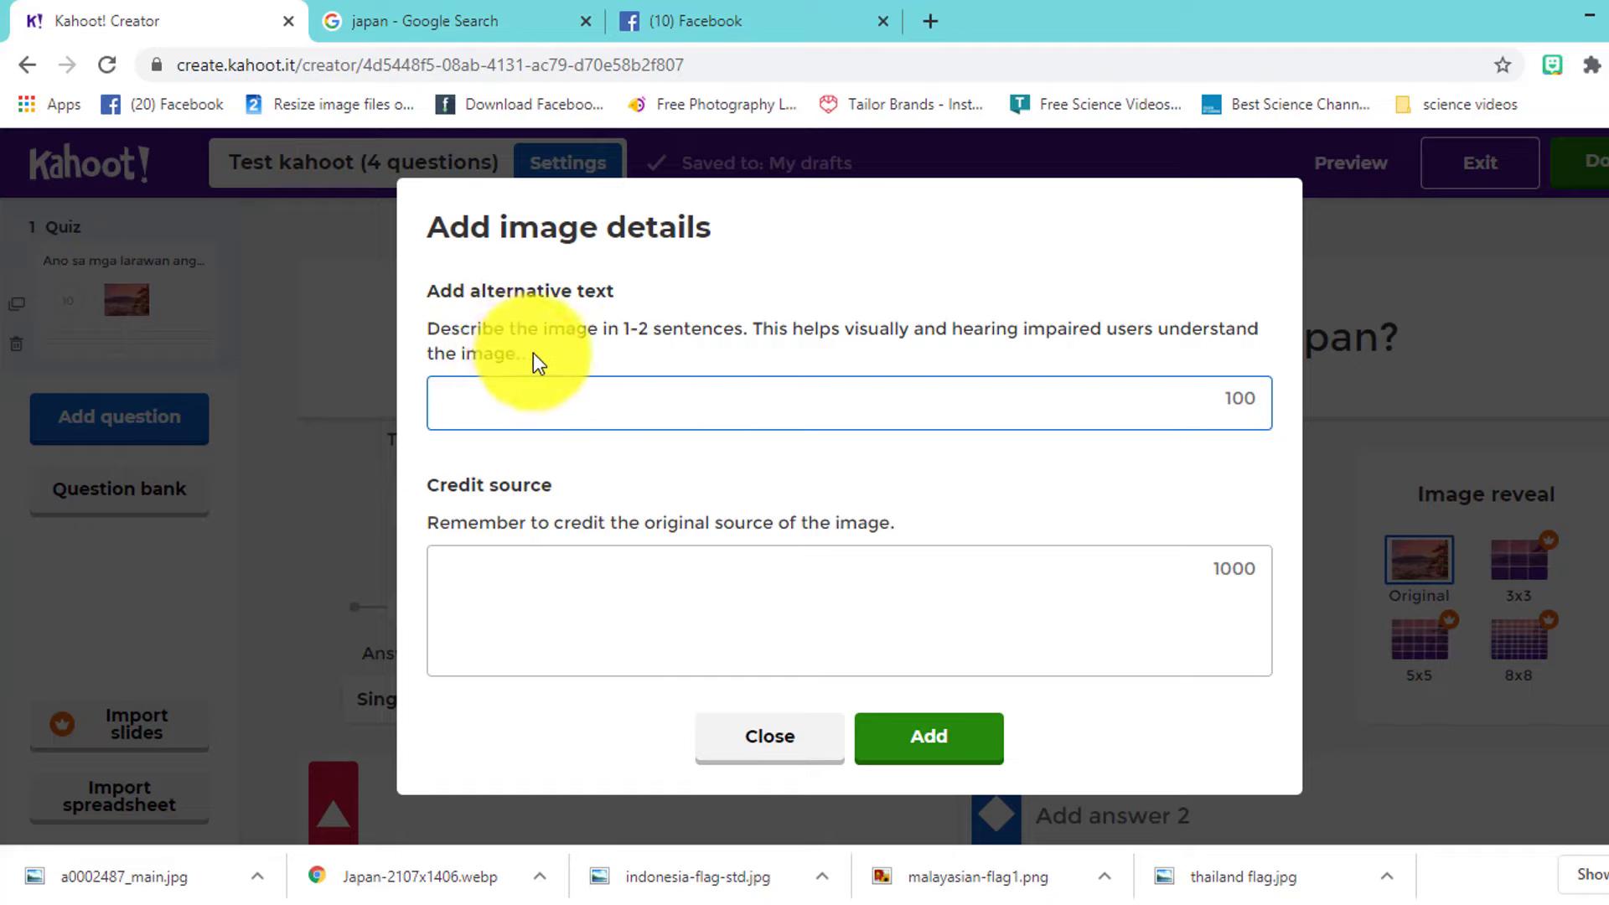
pyautogui.click(506, 566)
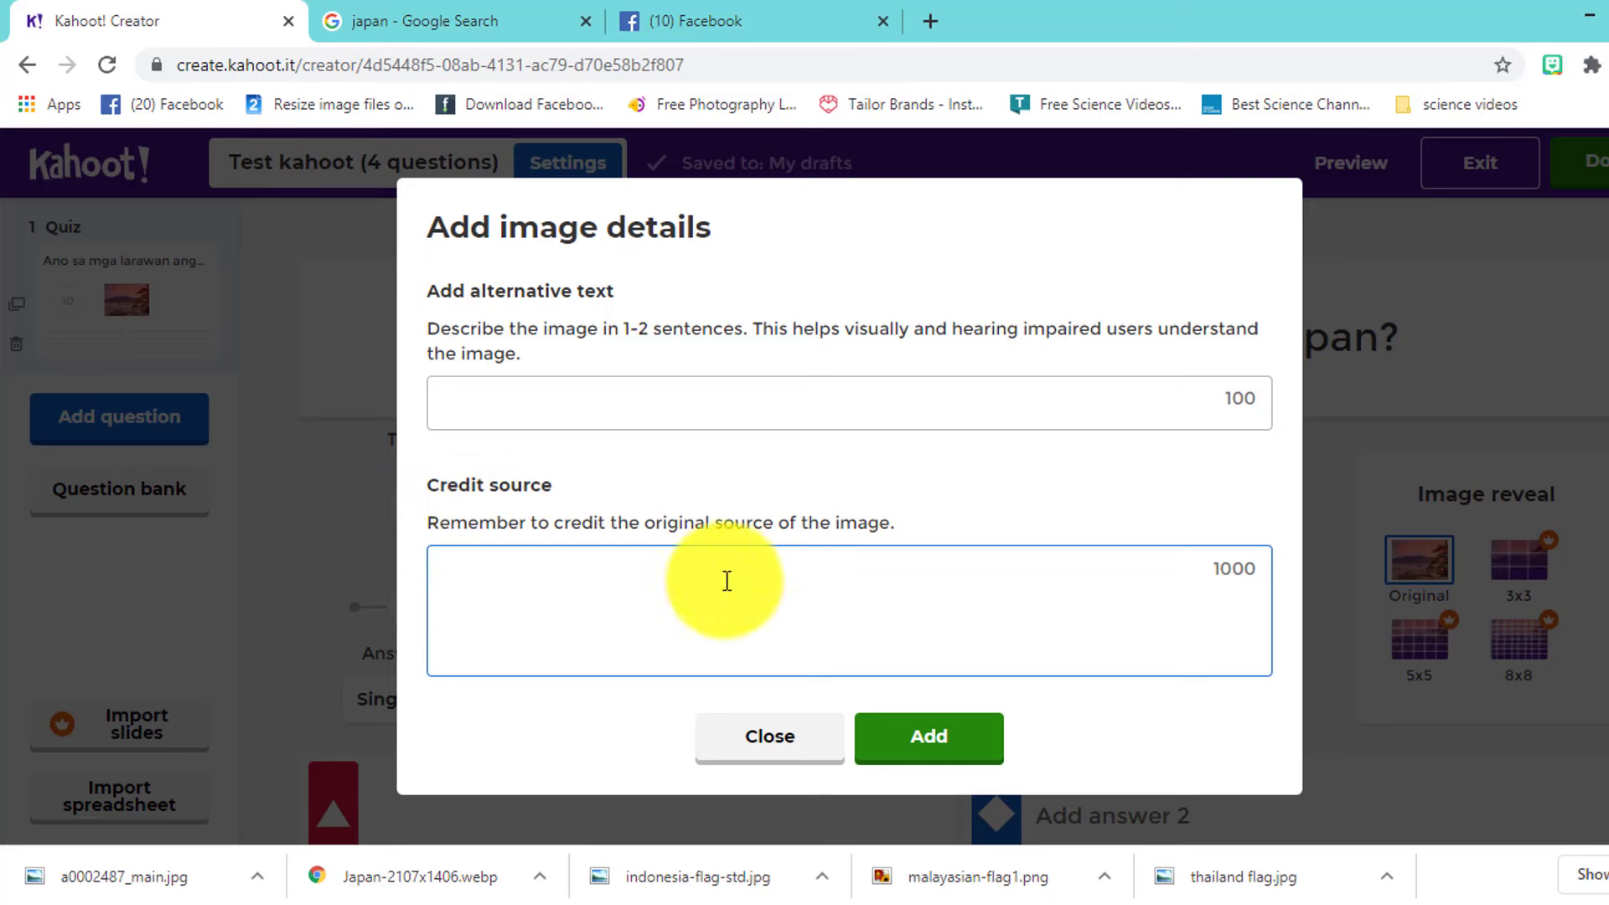
pyautogui.click(771, 736)
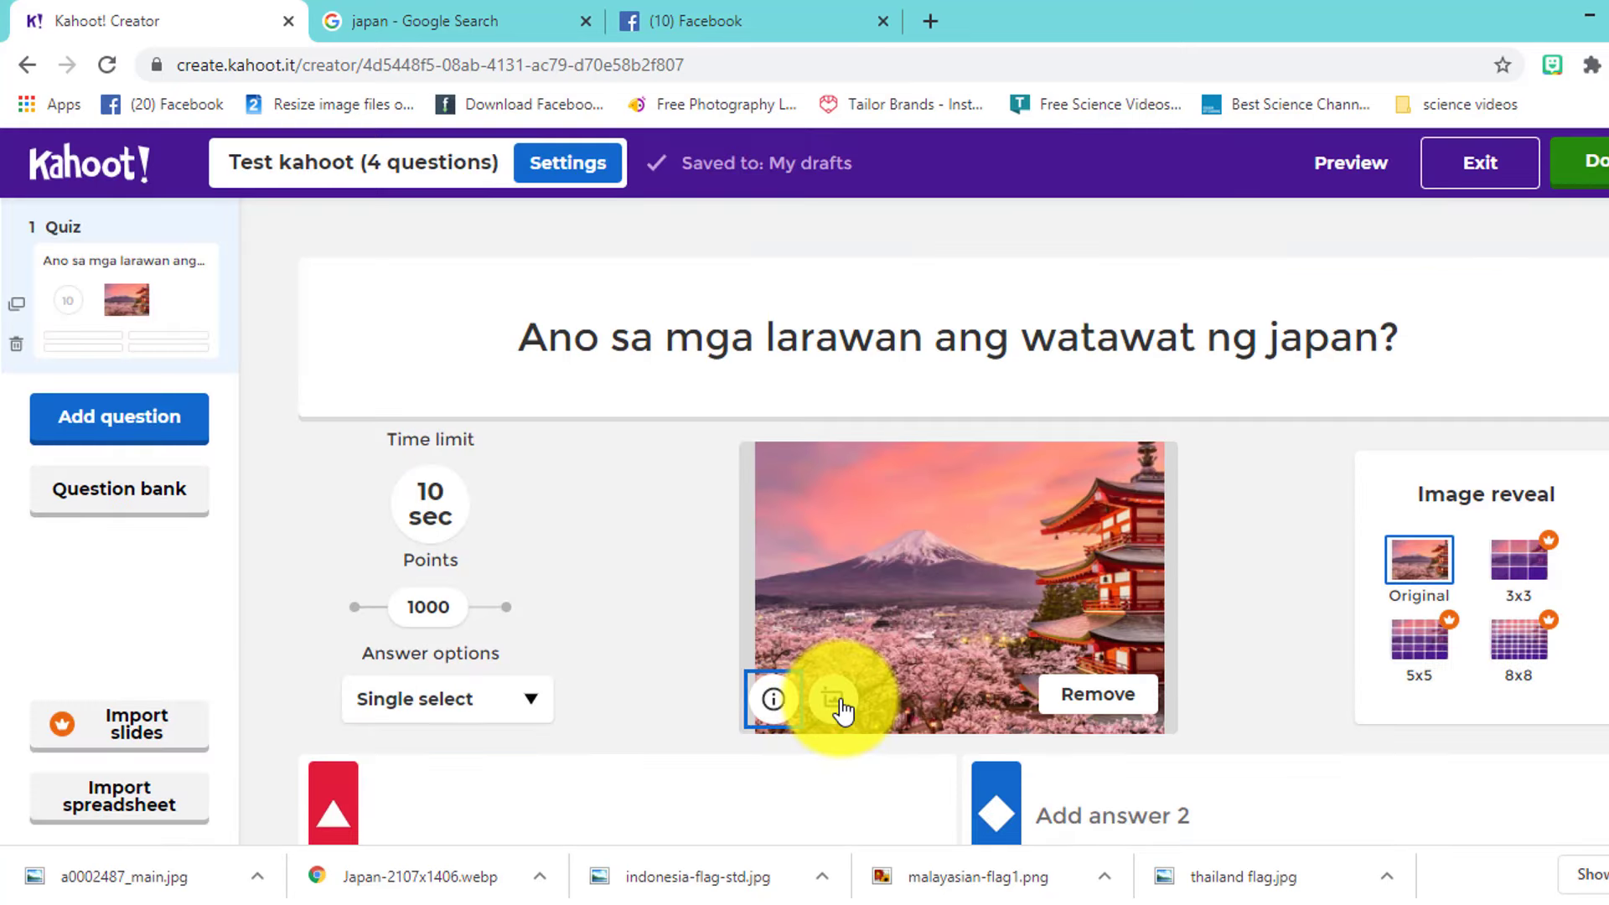
# - Crop the Mount Fuji image, repositioning and zooming in slightly, then save
pyautogui.click(832, 698)
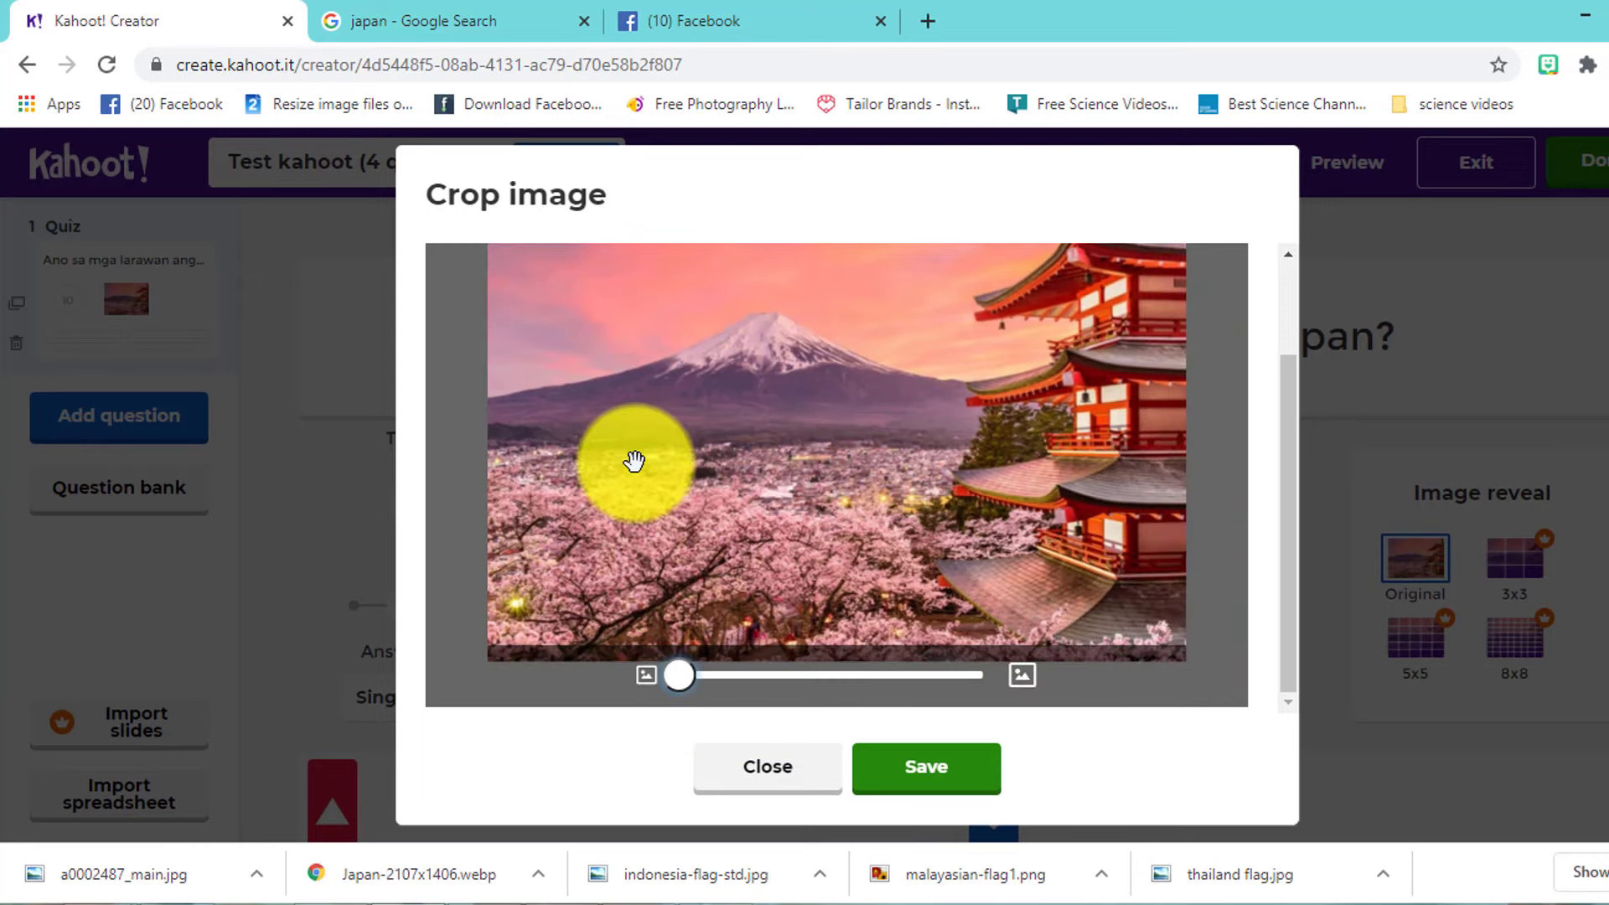
pyautogui.moveTo(711, 545); pyautogui.dragTo(783, 539)
pyautogui.moveTo(687, 677); pyautogui.dragTo(818, 693)
pyautogui.click(926, 766)
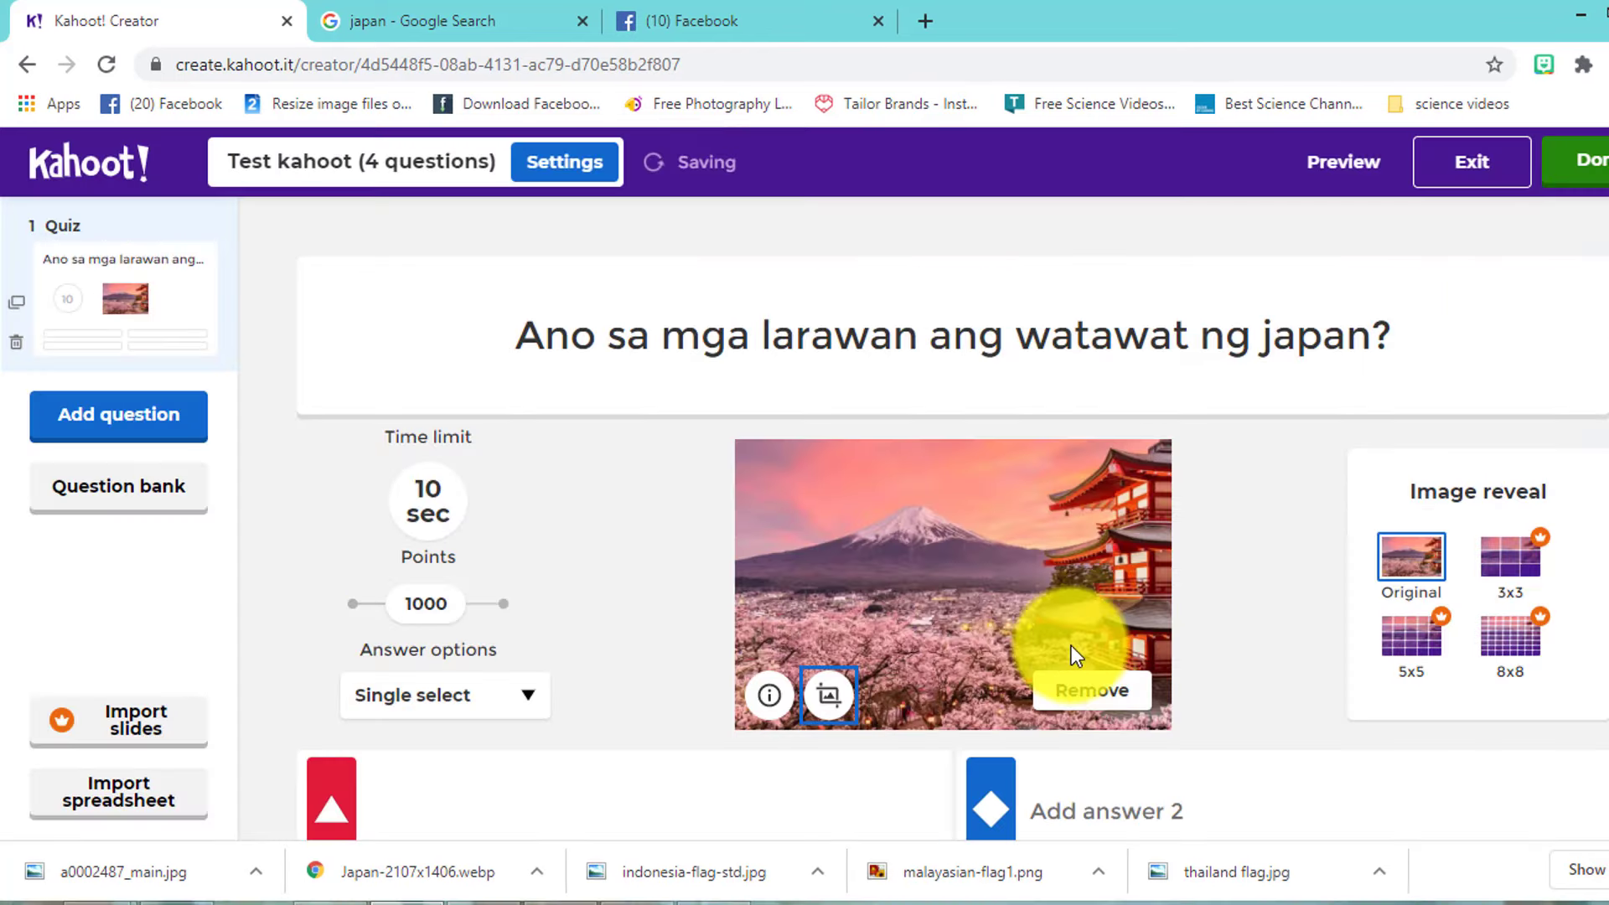
pyautogui.click(1096, 694)
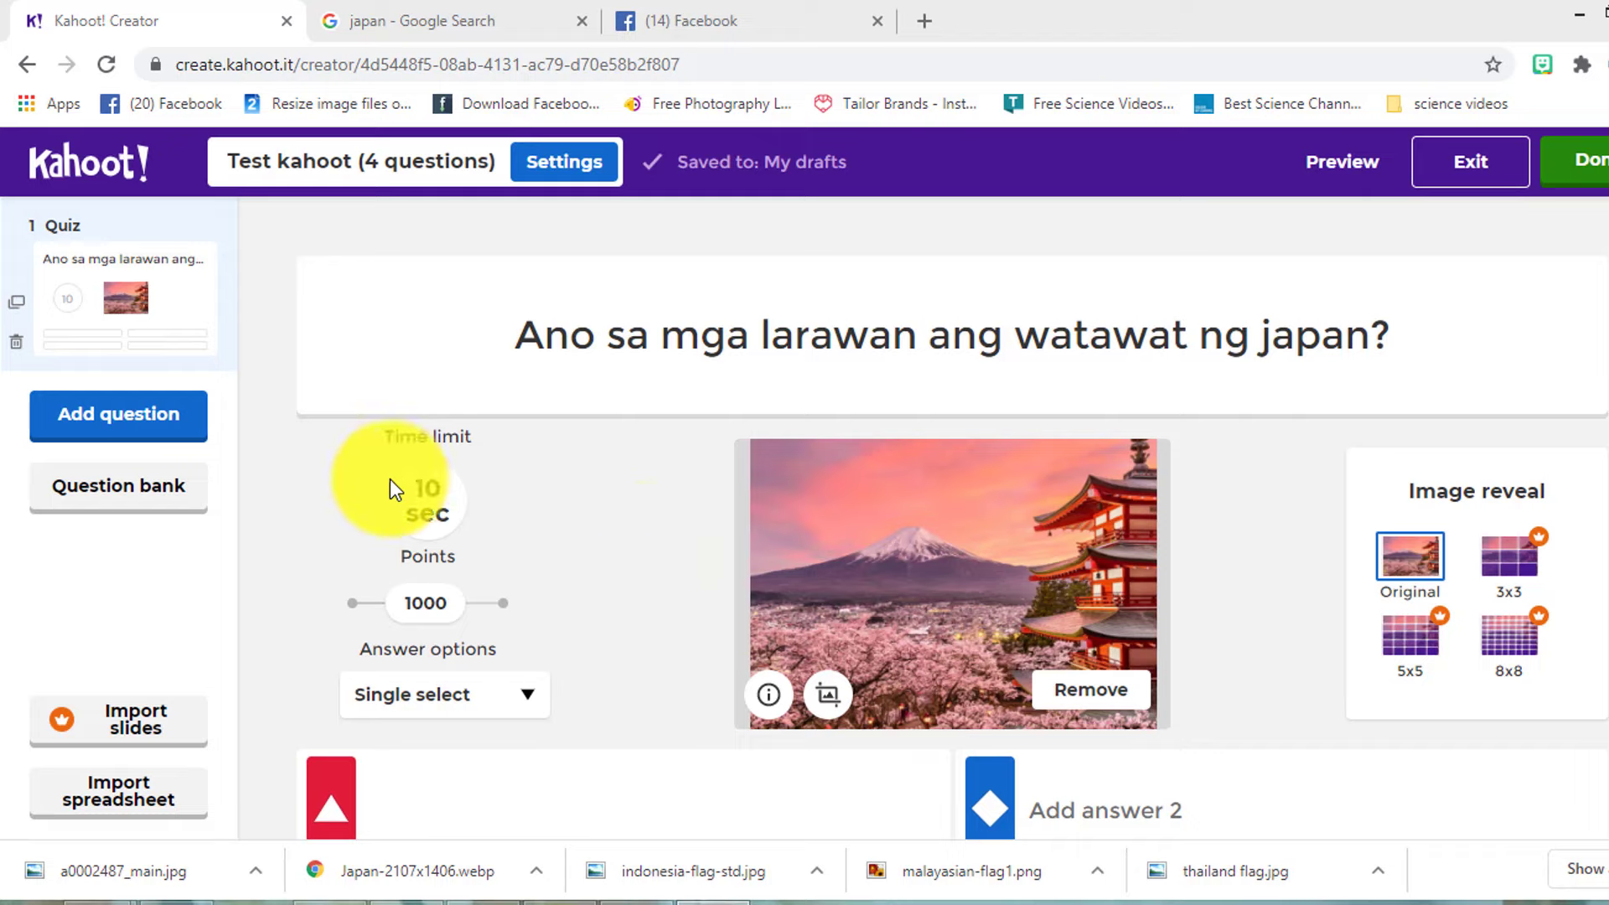
pyautogui.click(434, 508)
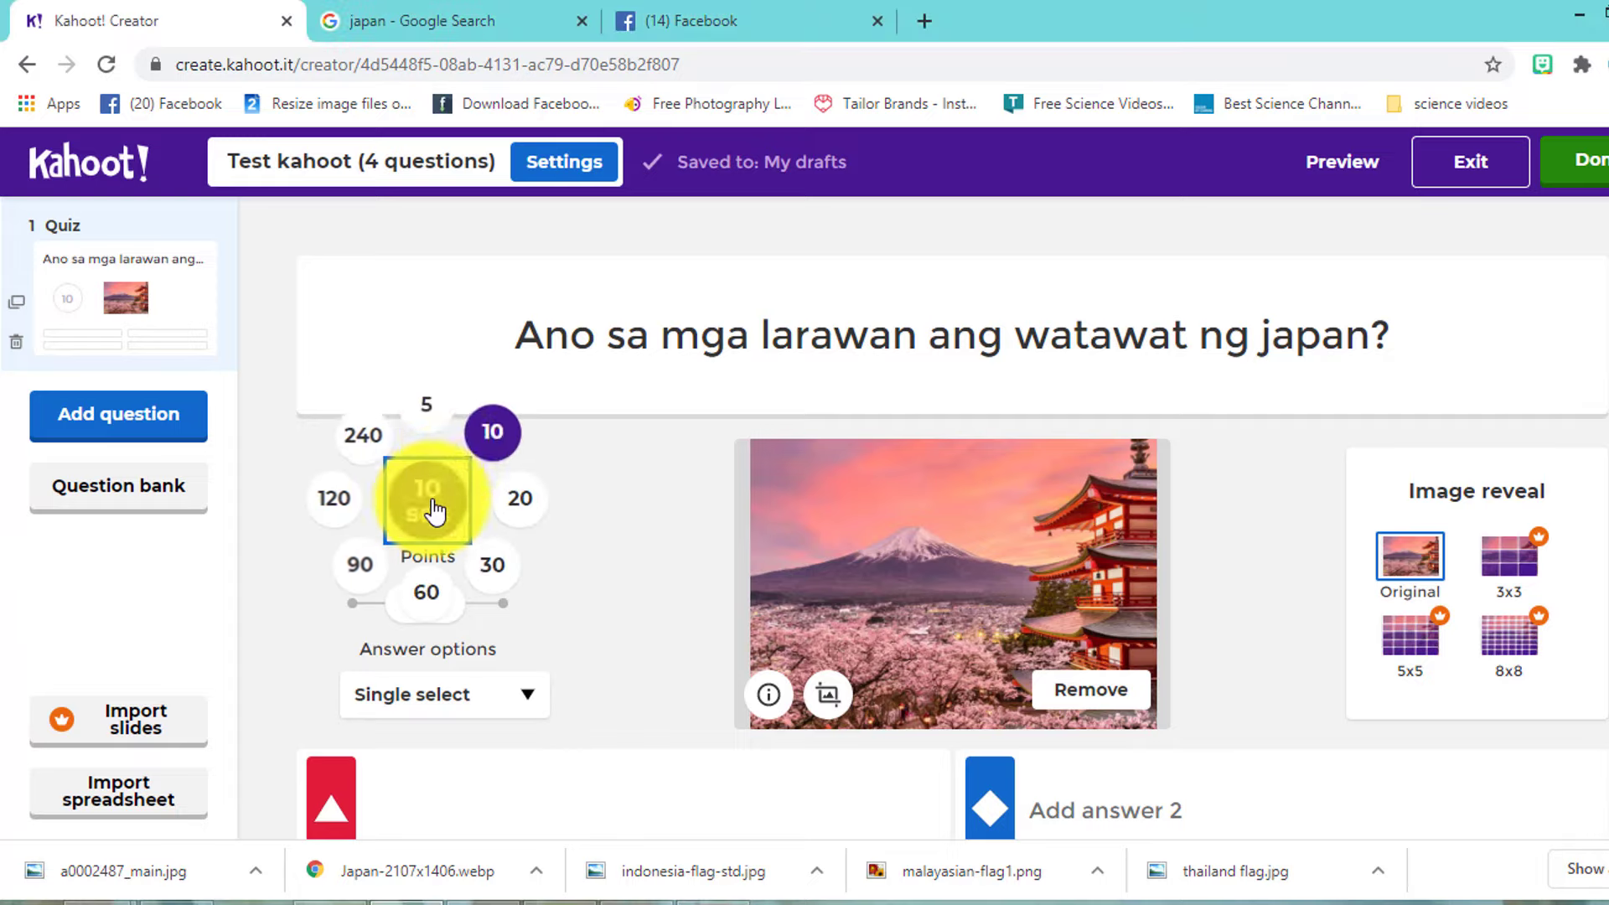
pyautogui.click(492, 432)
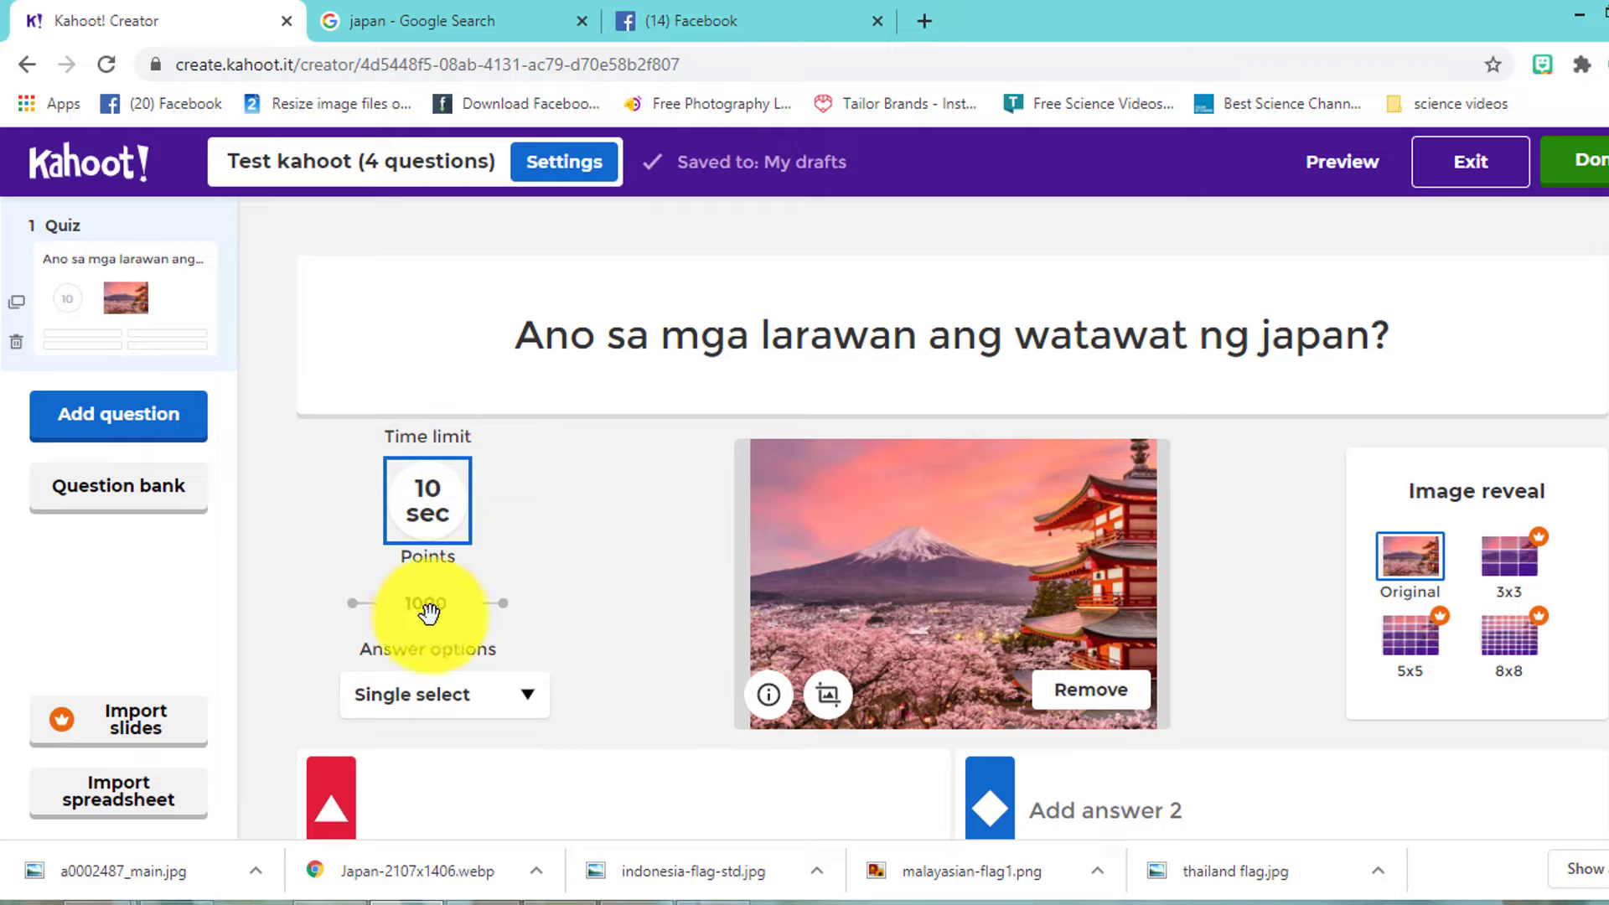
pyautogui.moveTo(430, 612); pyautogui.dragTo(474, 625)
pyautogui.scroll(-1, 471, 610)
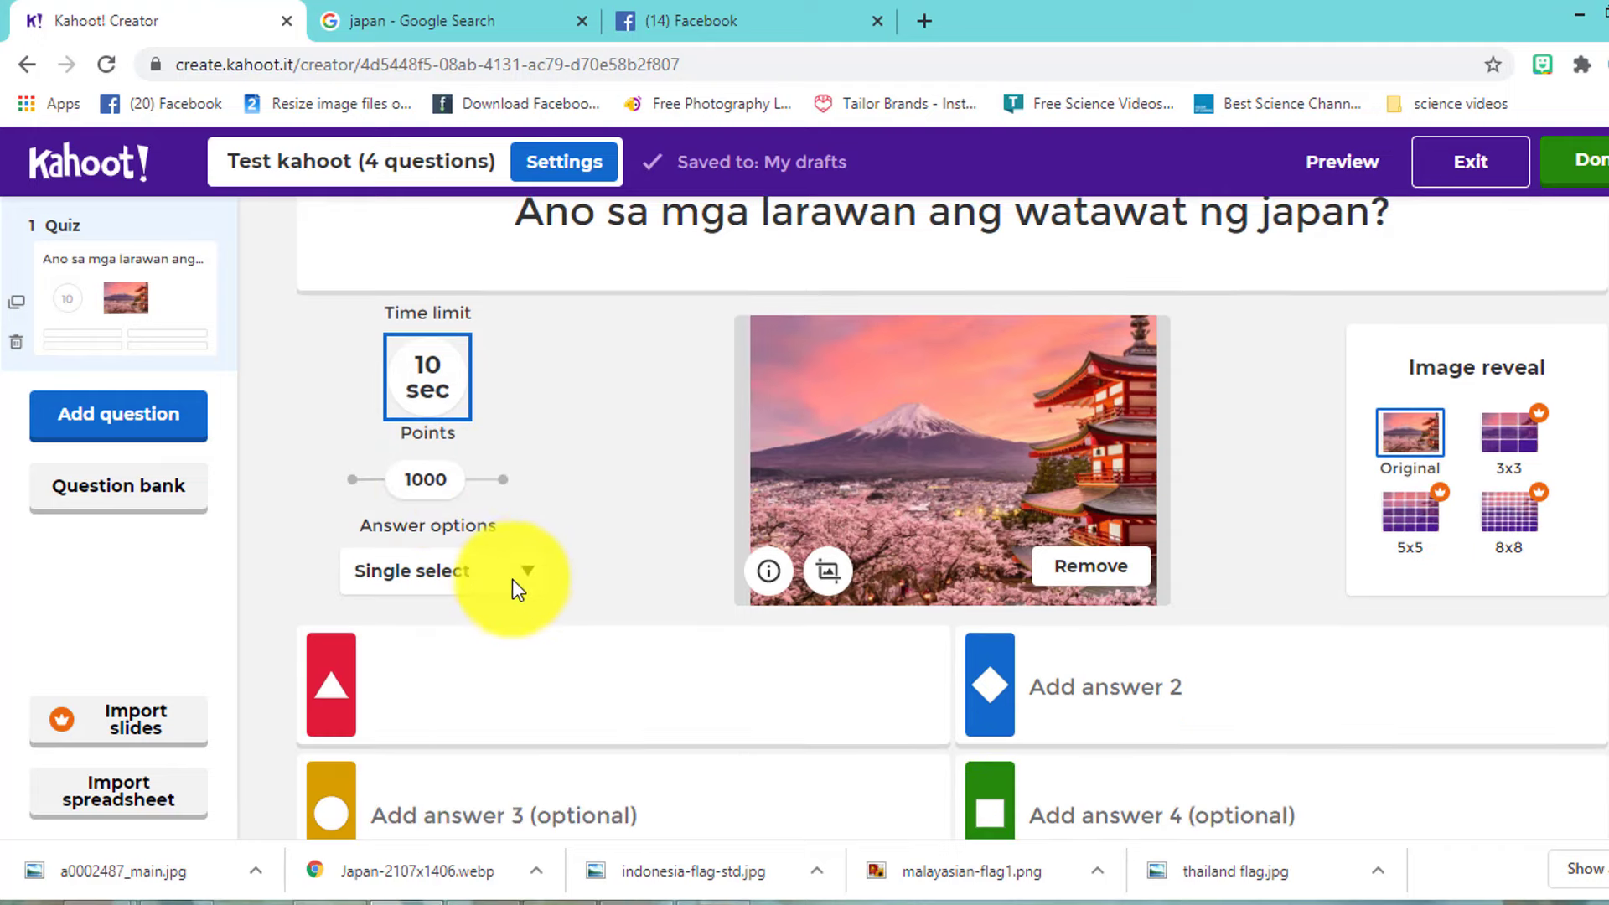
pyautogui.click(527, 570)
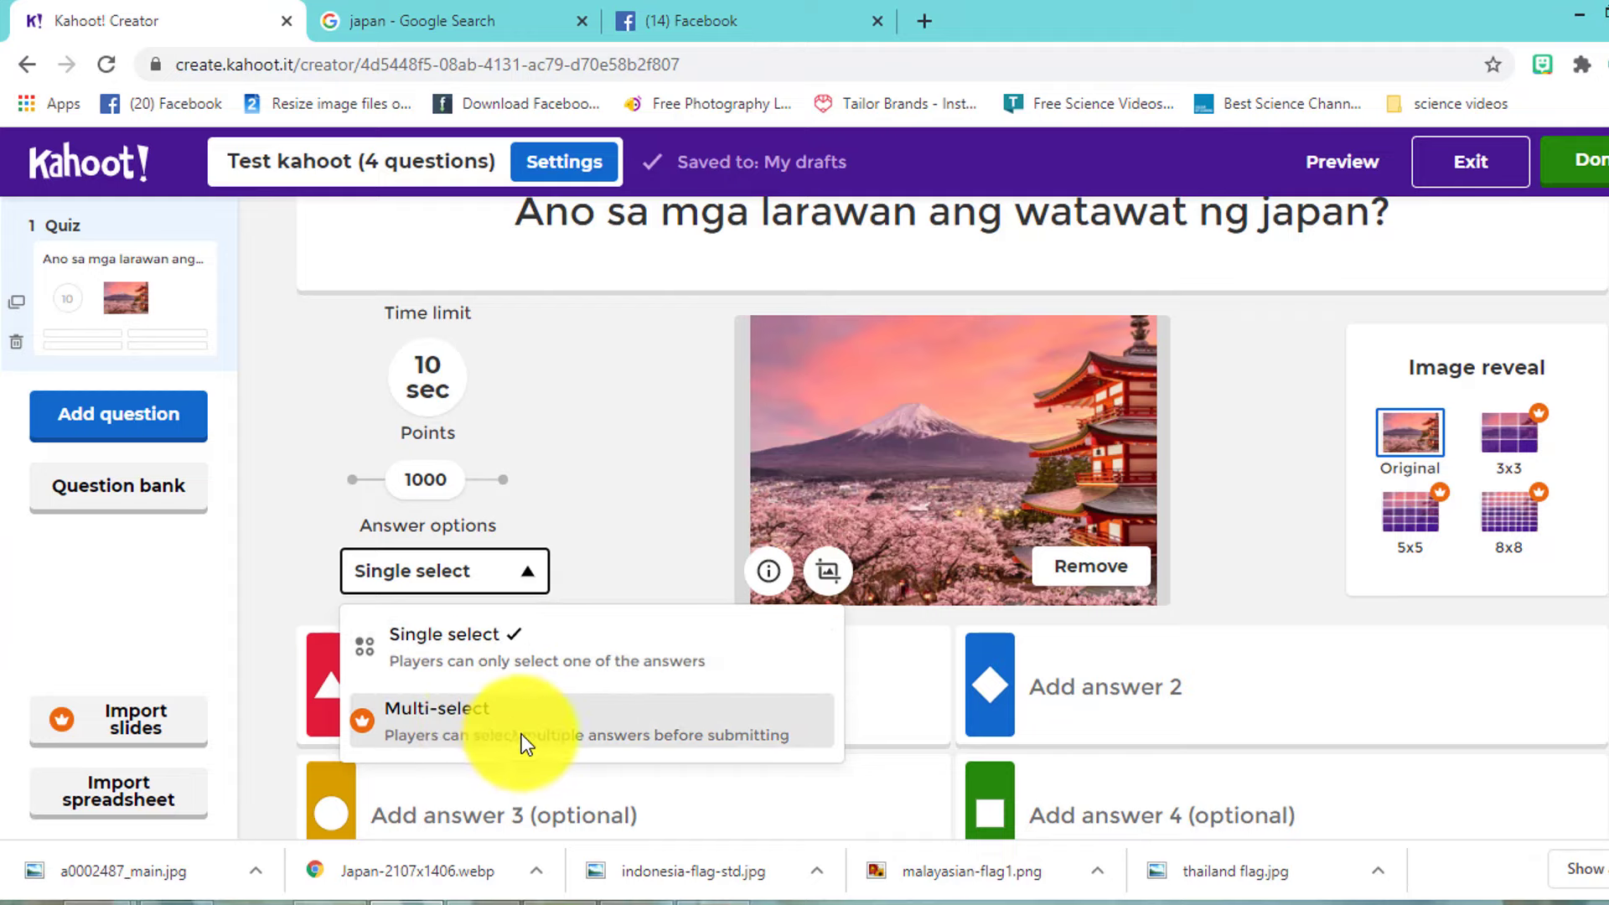
pyautogui.click(520, 645)
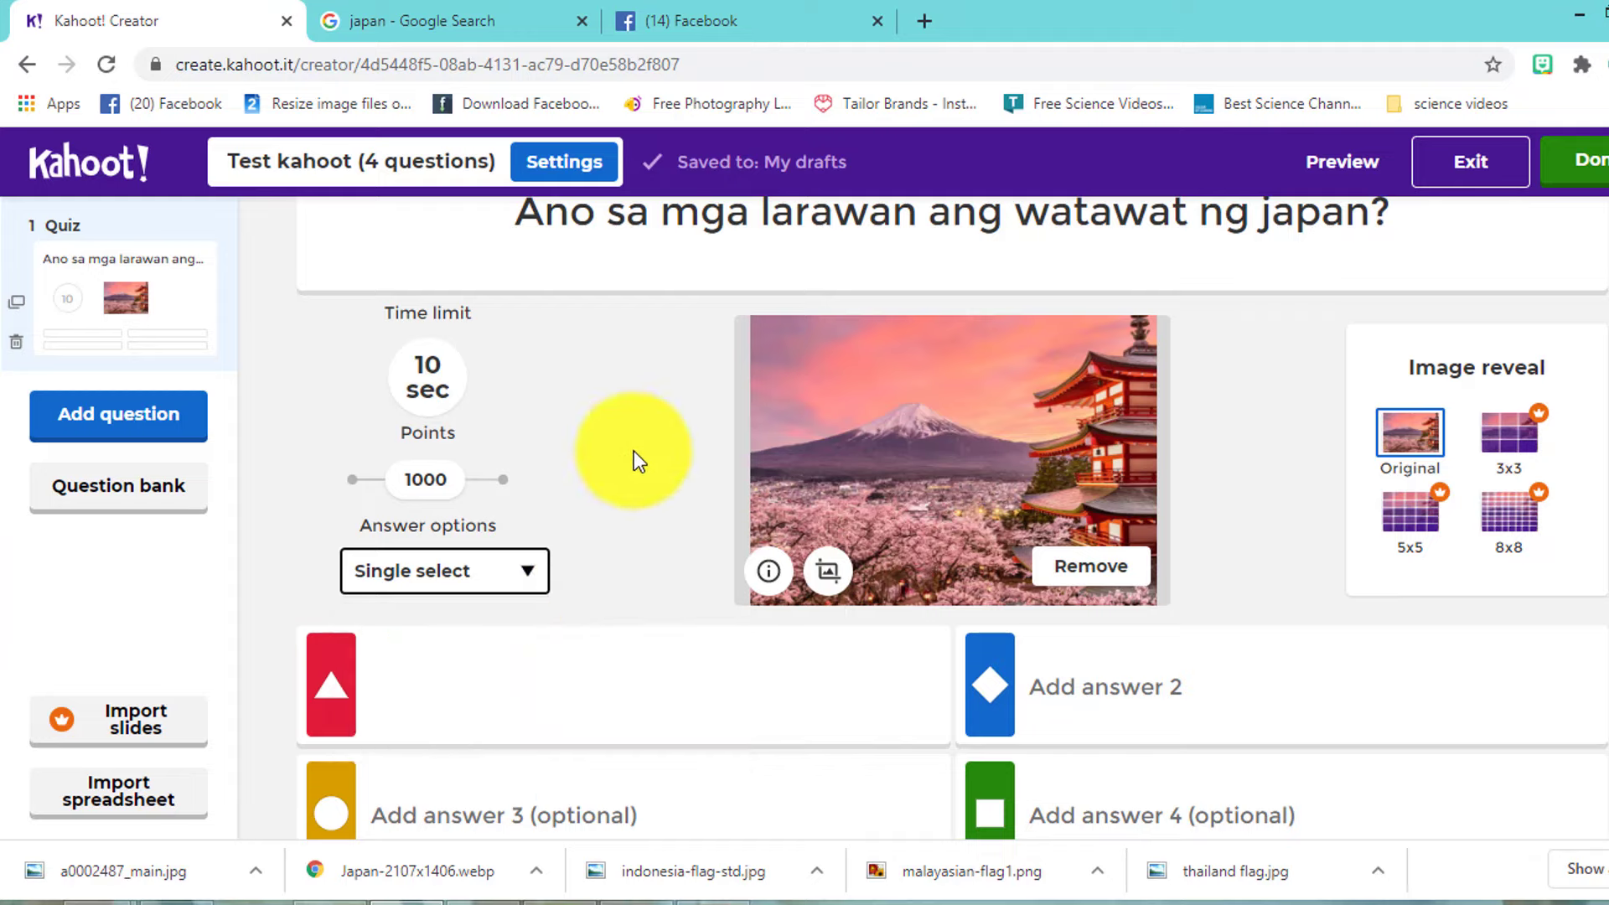
pyautogui.scroll(-1, 1592, 803)
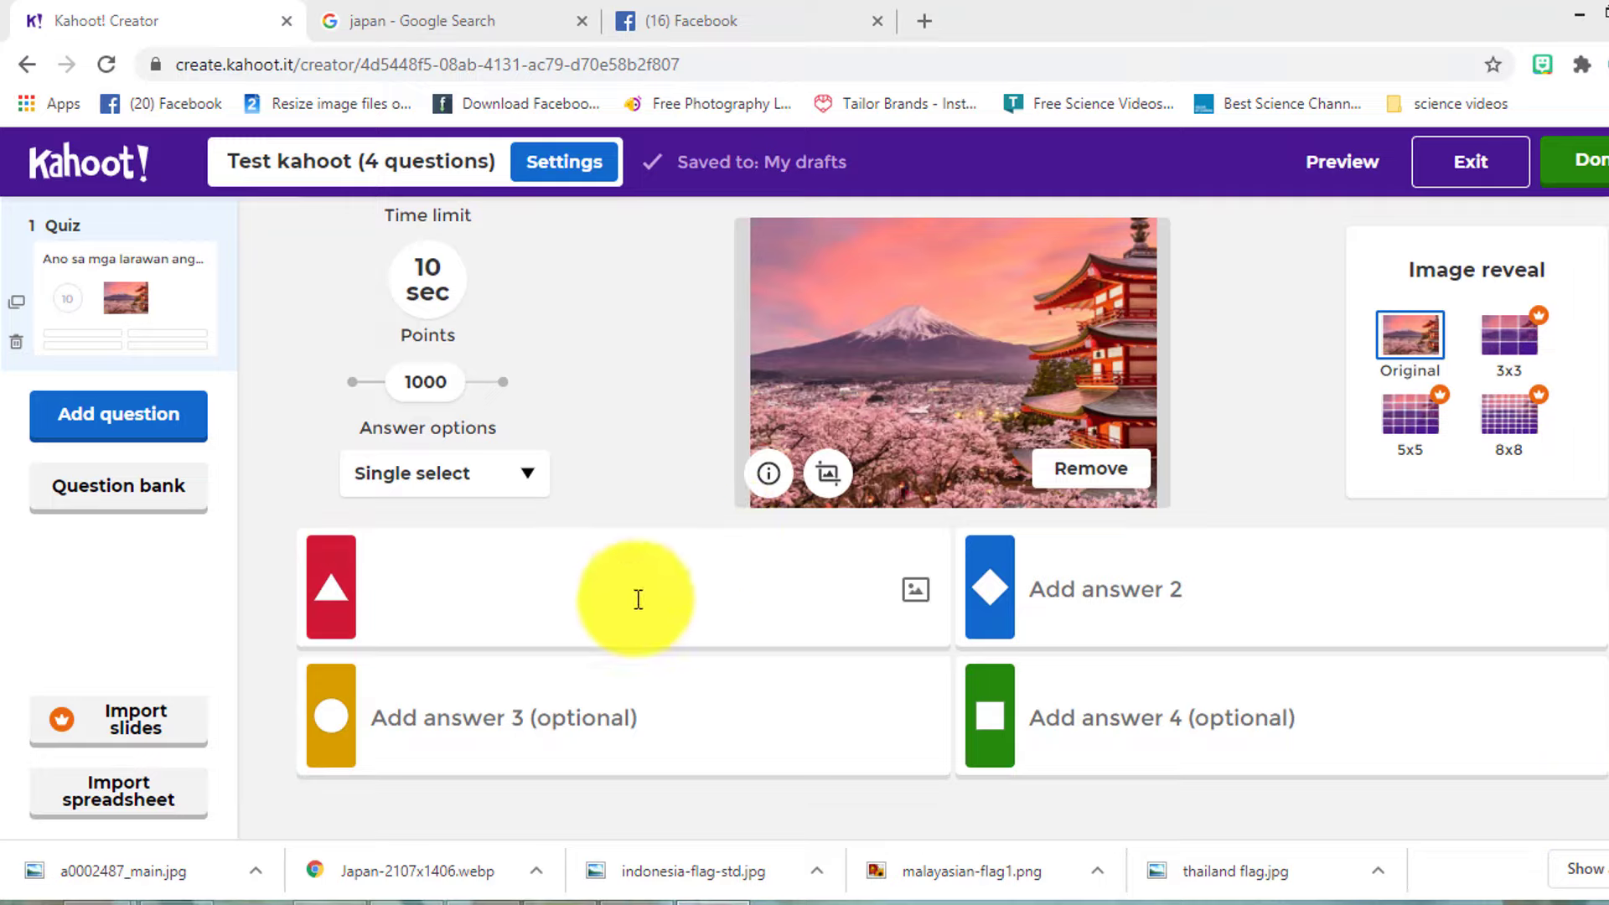
# - Type italic 'Bgghfrhtrh H₂ 4²' into Answer 1 and bring up the Insert a symbol dialog
pyautogui.click(487, 592)
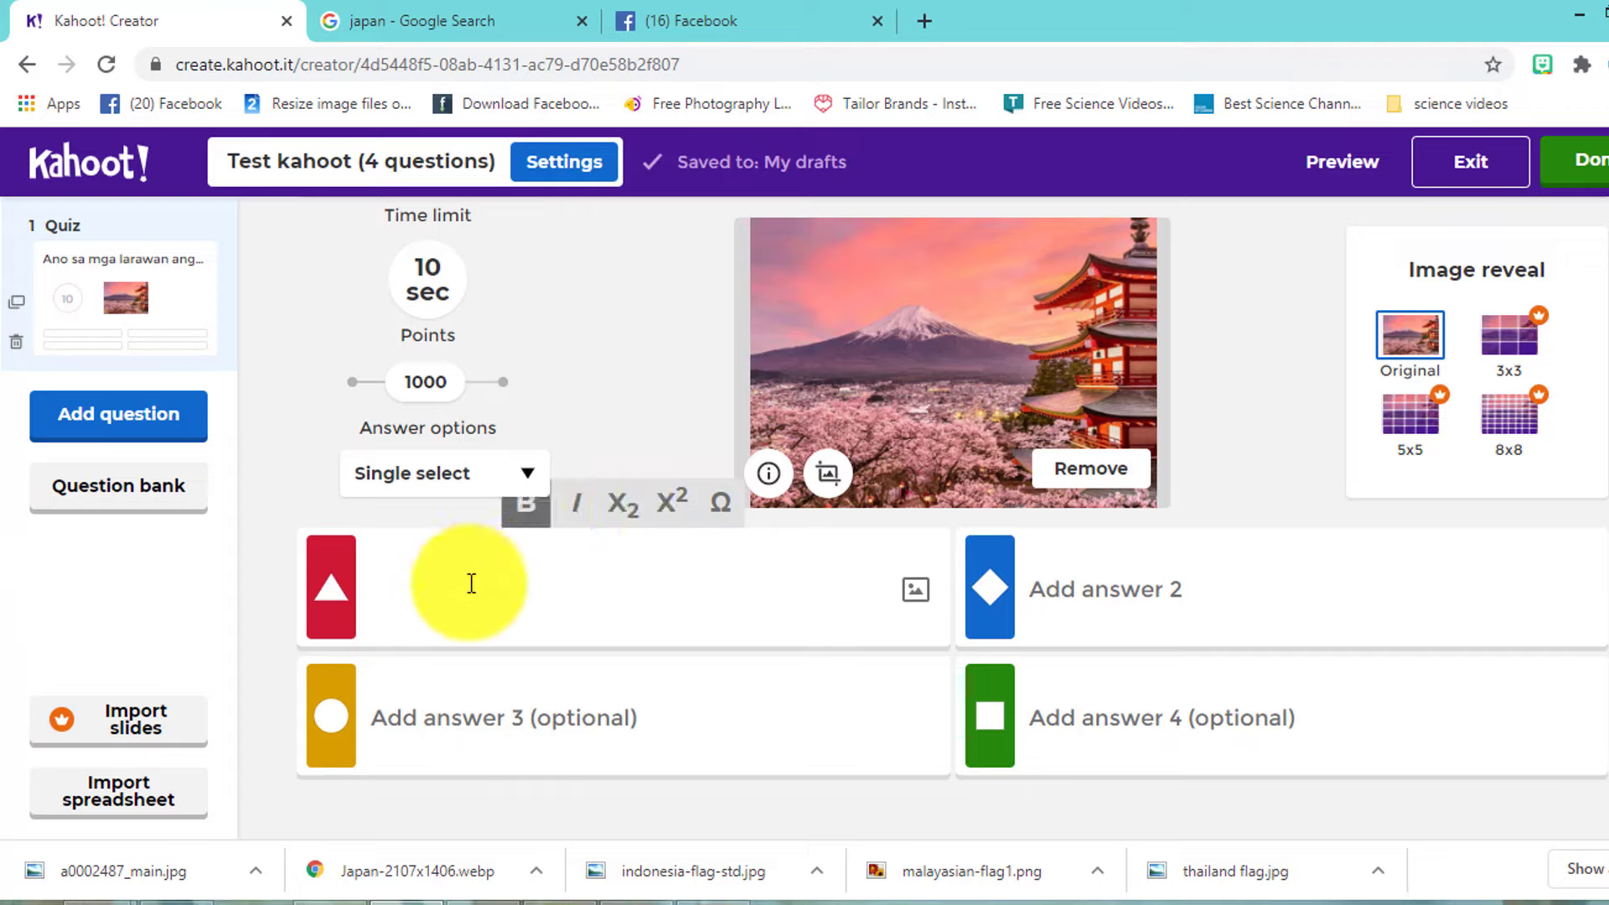
pyautogui.write('B')
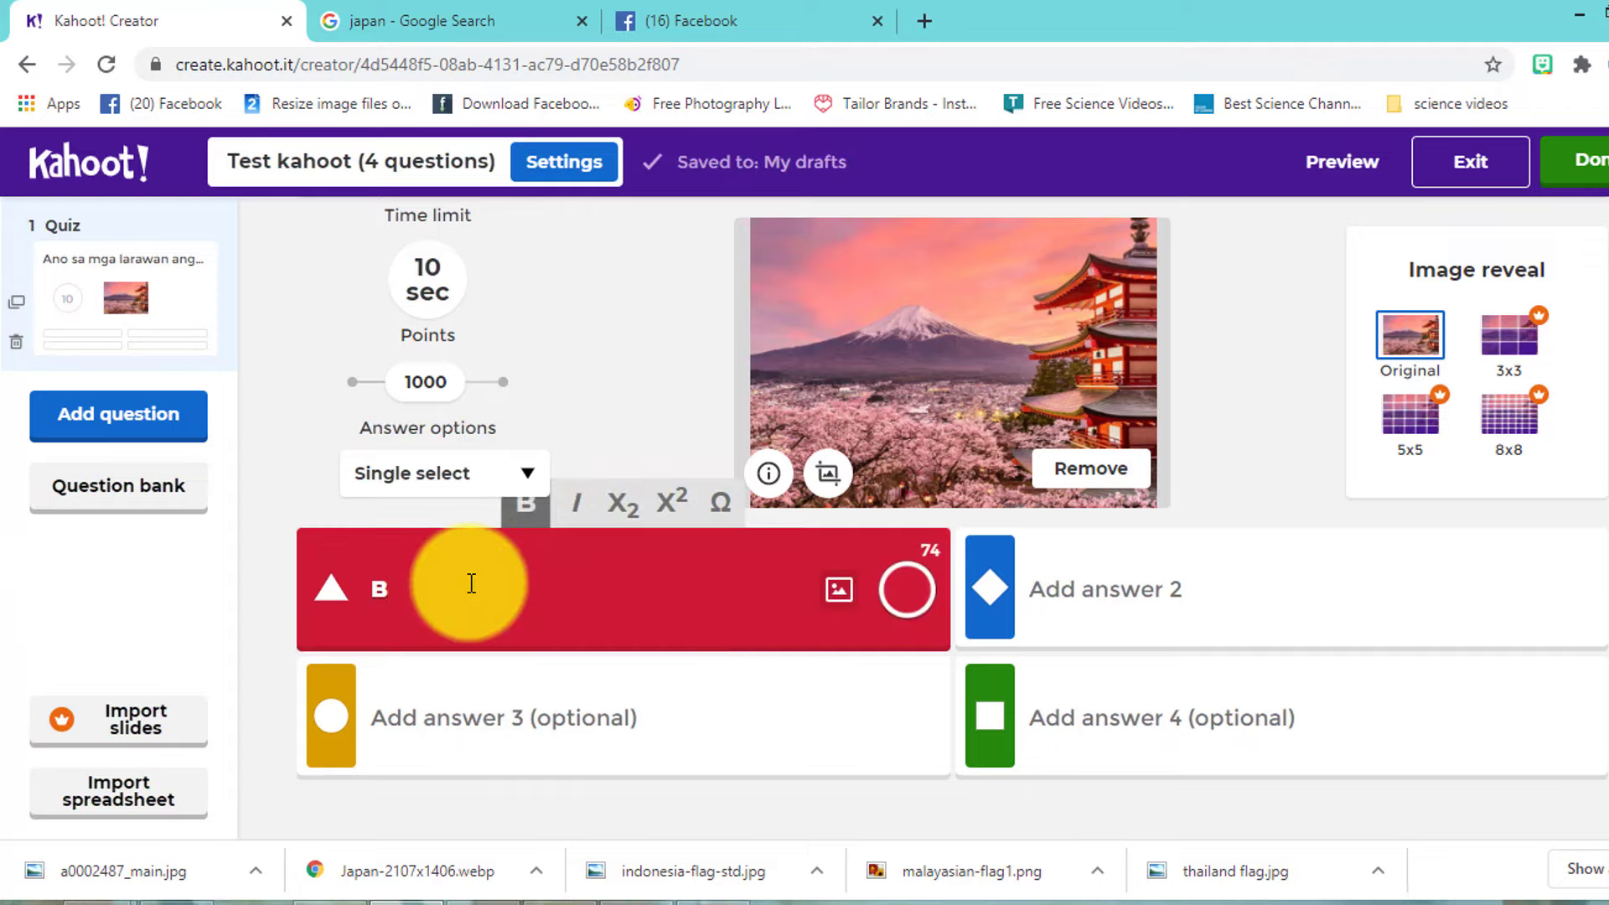
pyautogui.click(575, 507)
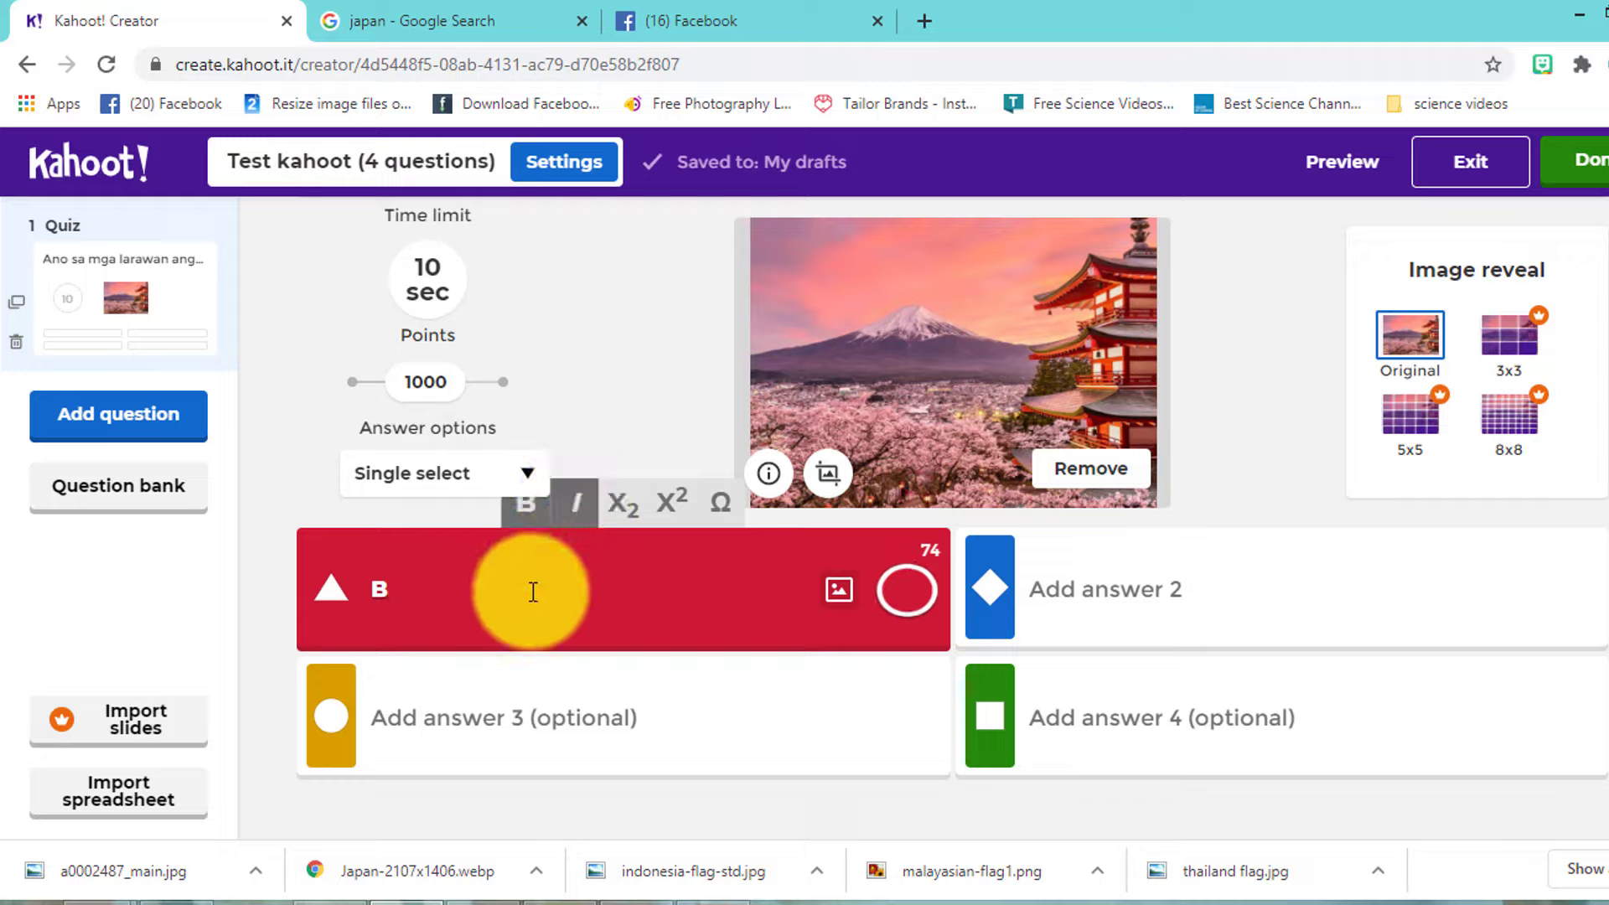
pyautogui.write('gghfrhtrh')
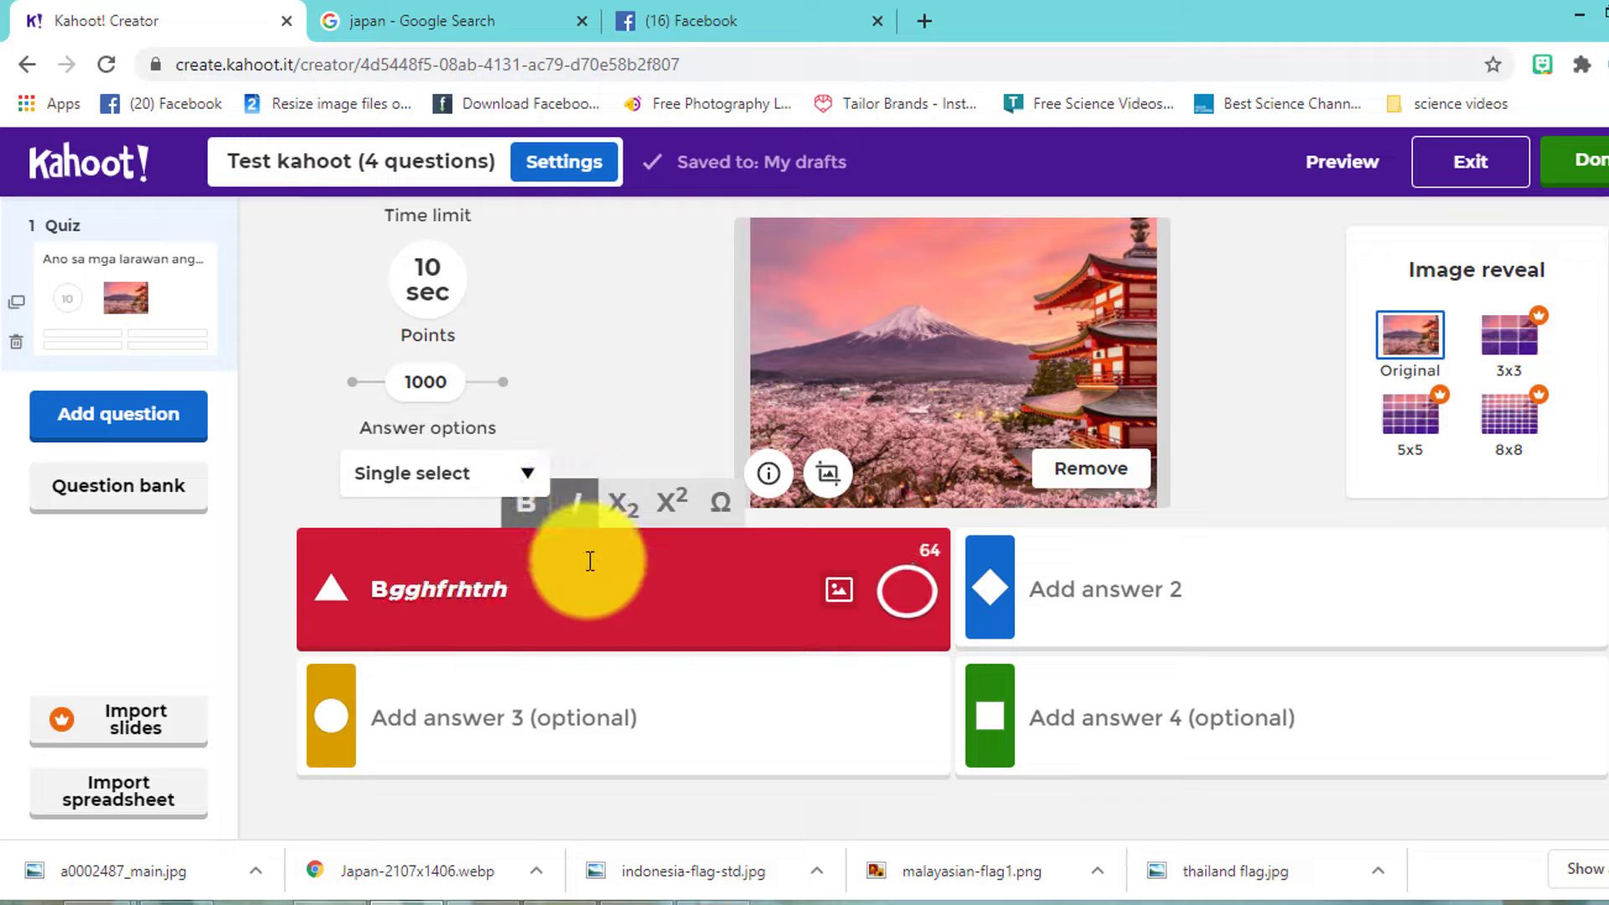
pyautogui.write(' H')
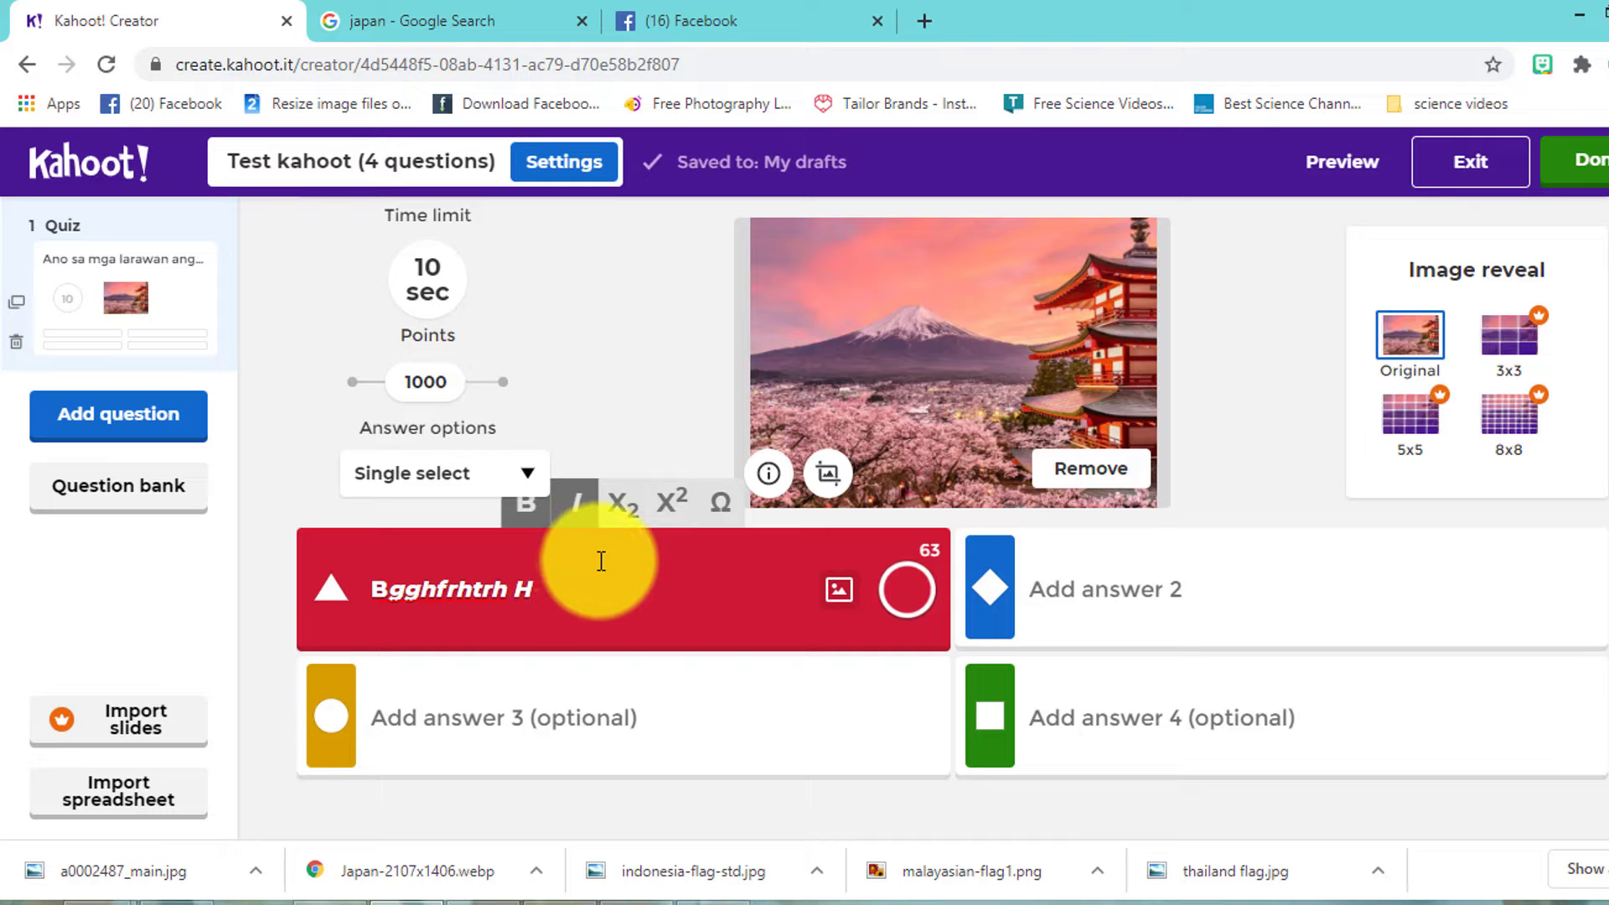
pyautogui.write('2')
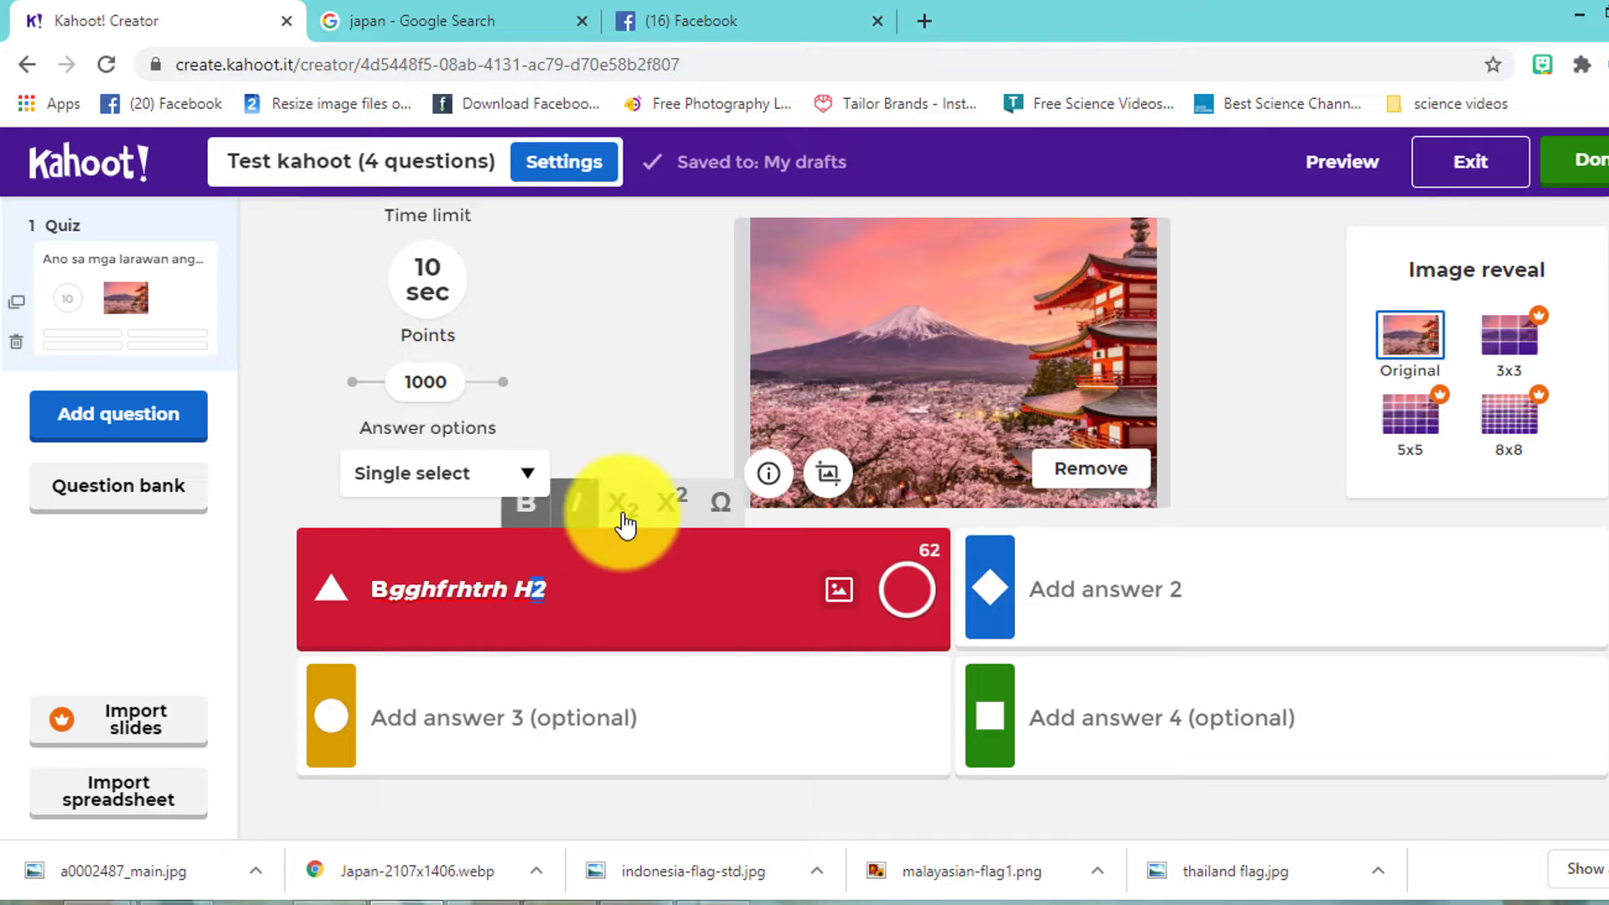
pyautogui.click(628, 510)
pyautogui.write('42')
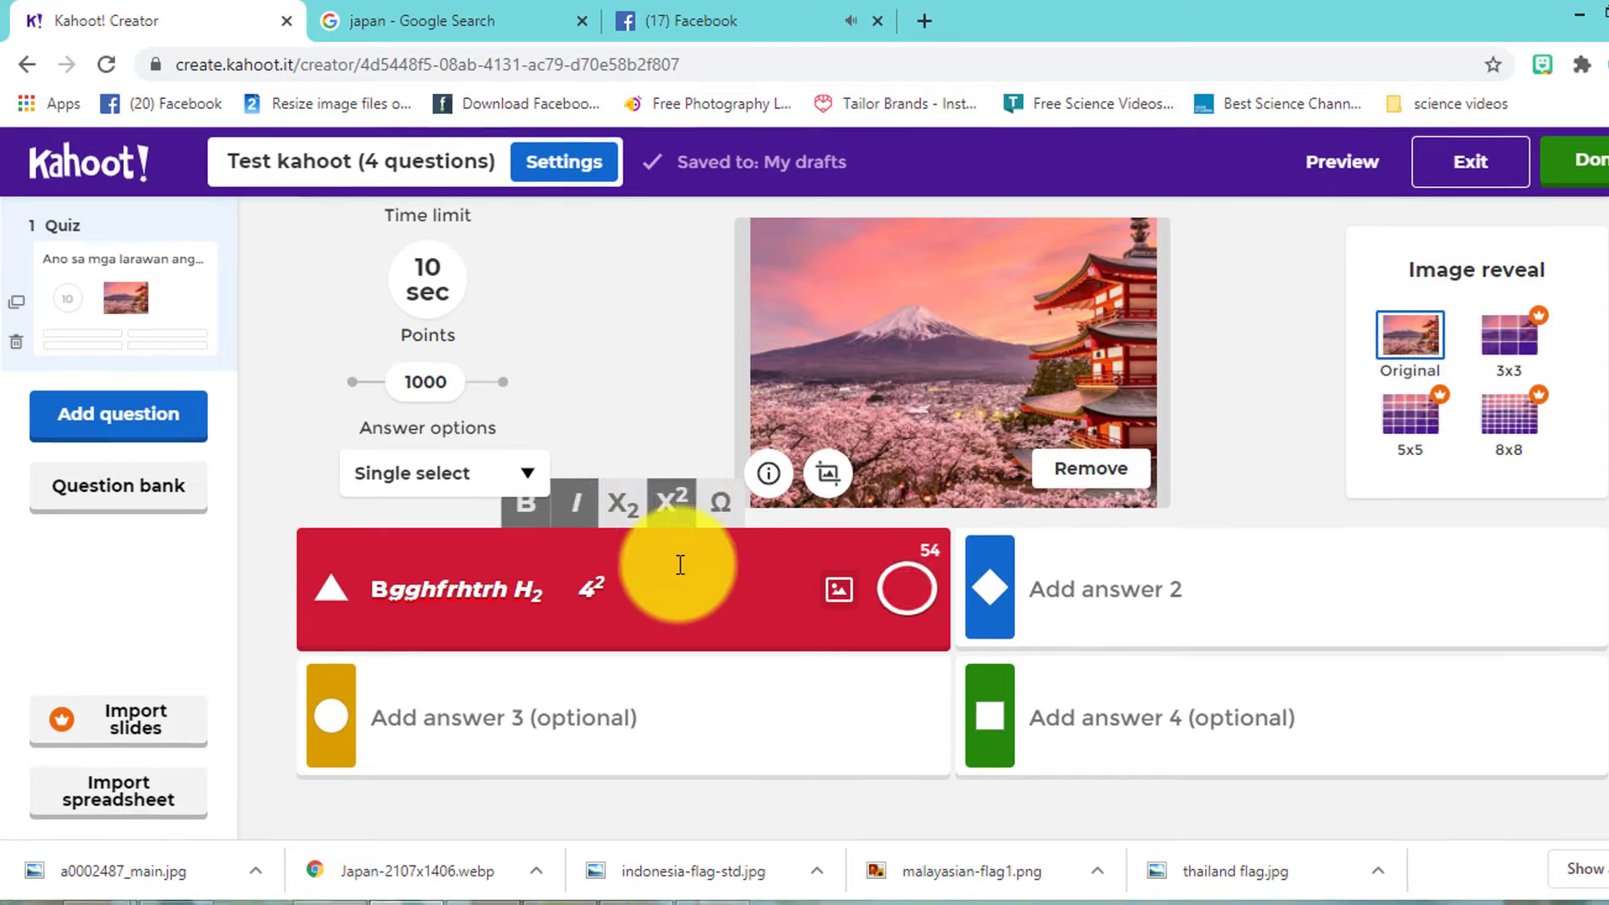
pyautogui.click(722, 513)
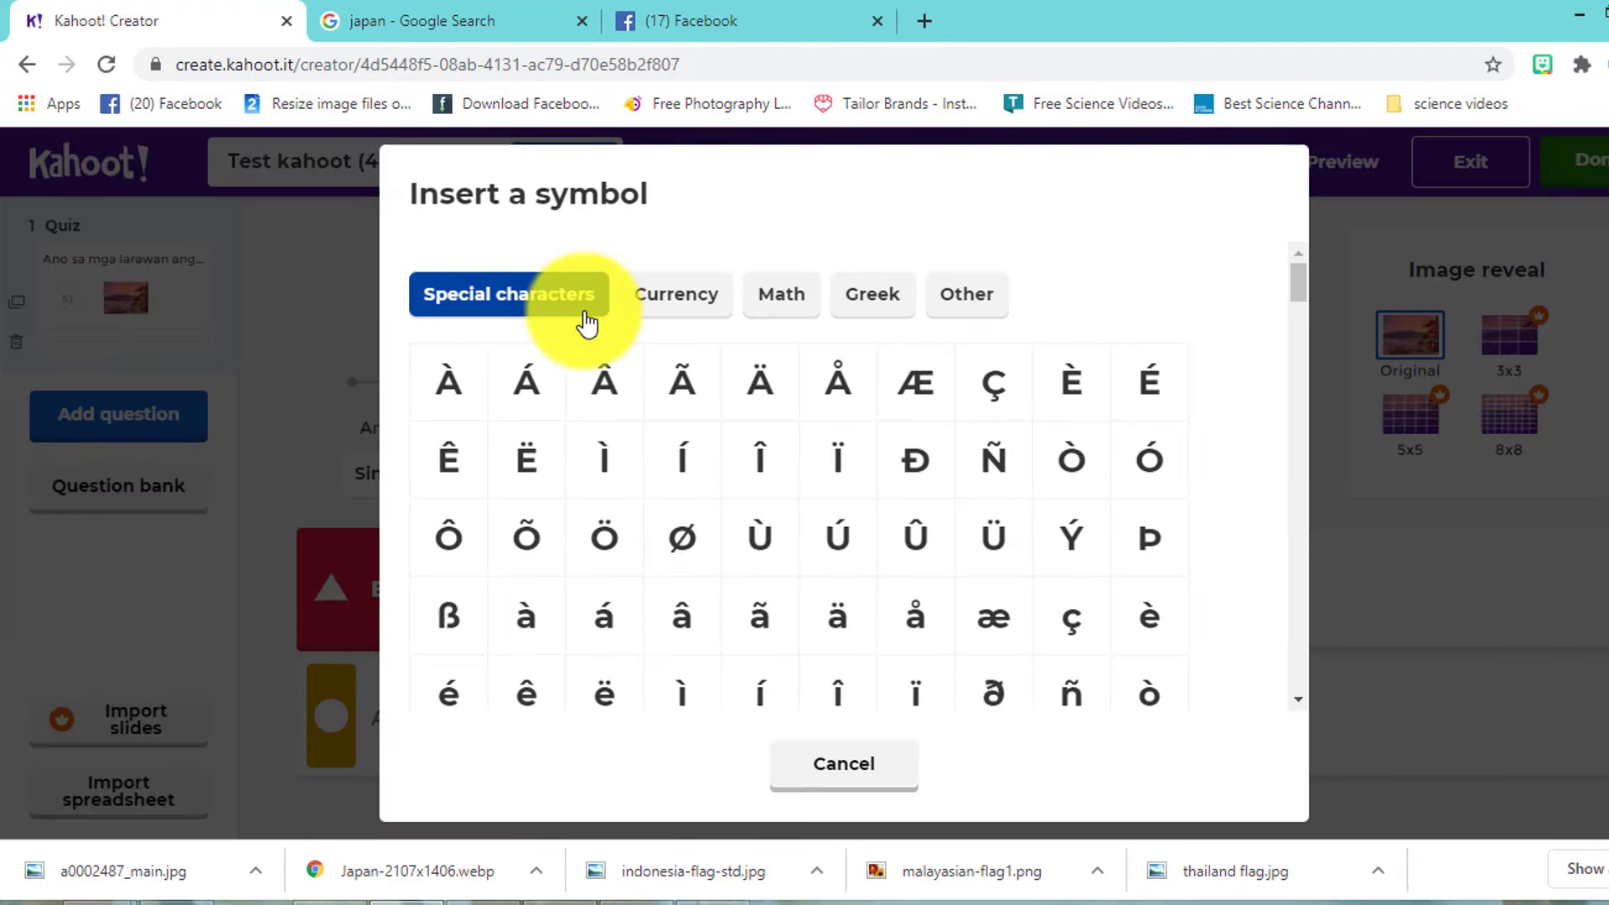
# - Browse the Currency, Math, Greek and Other symbol tabs, then cancel without inserting a symbol
pyautogui.click(675, 312)
pyautogui.click(800, 310)
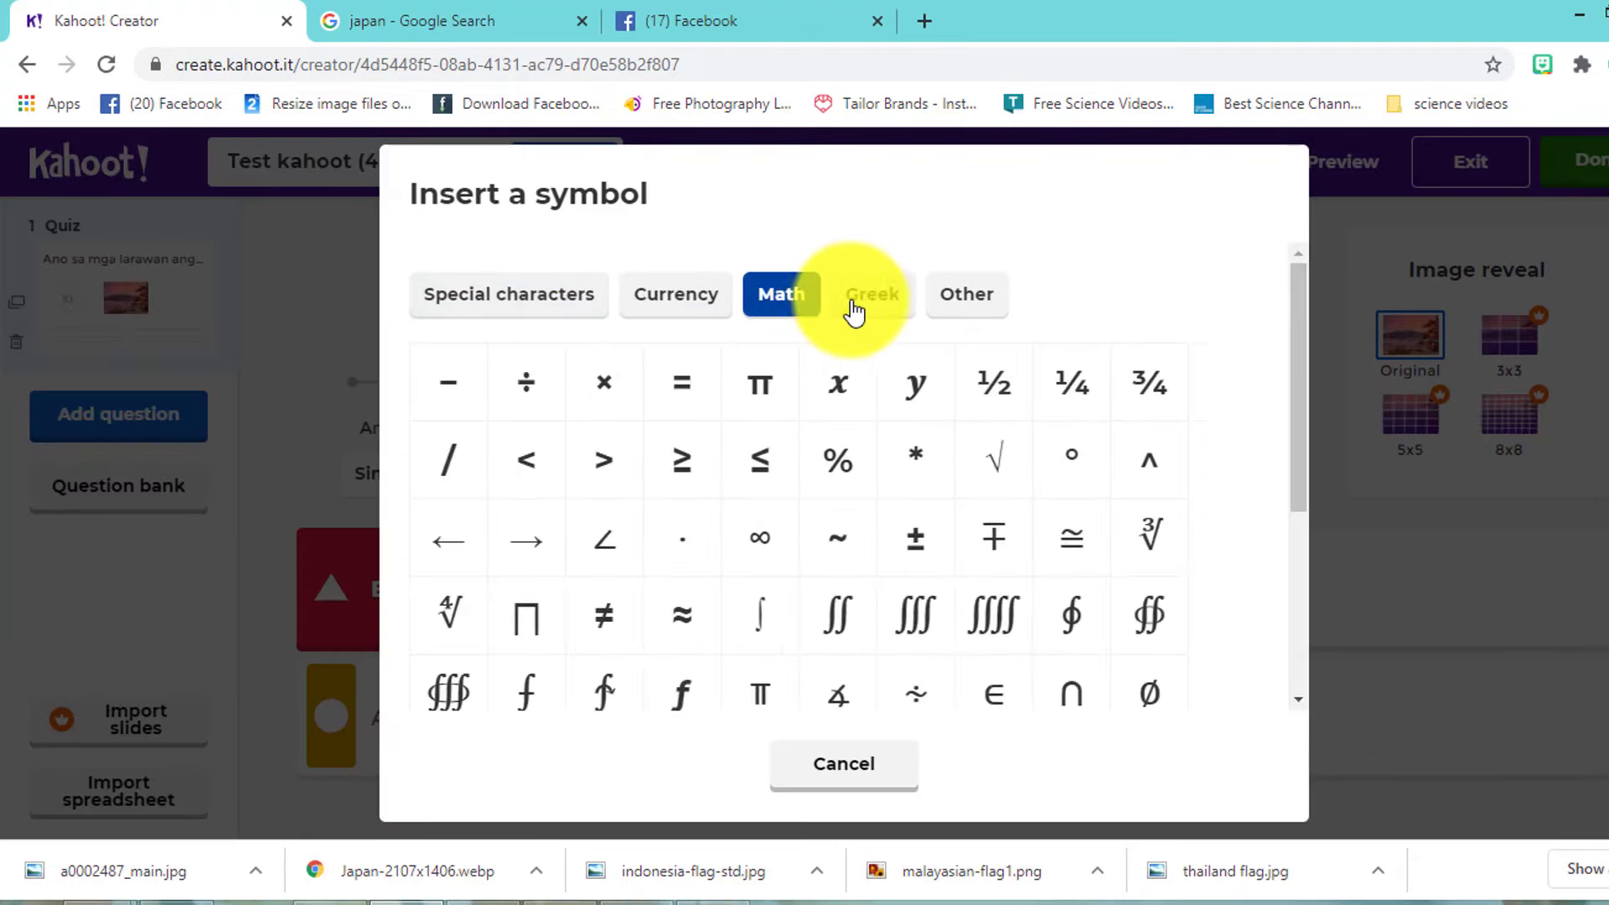
pyautogui.click(854, 310)
pyautogui.click(957, 311)
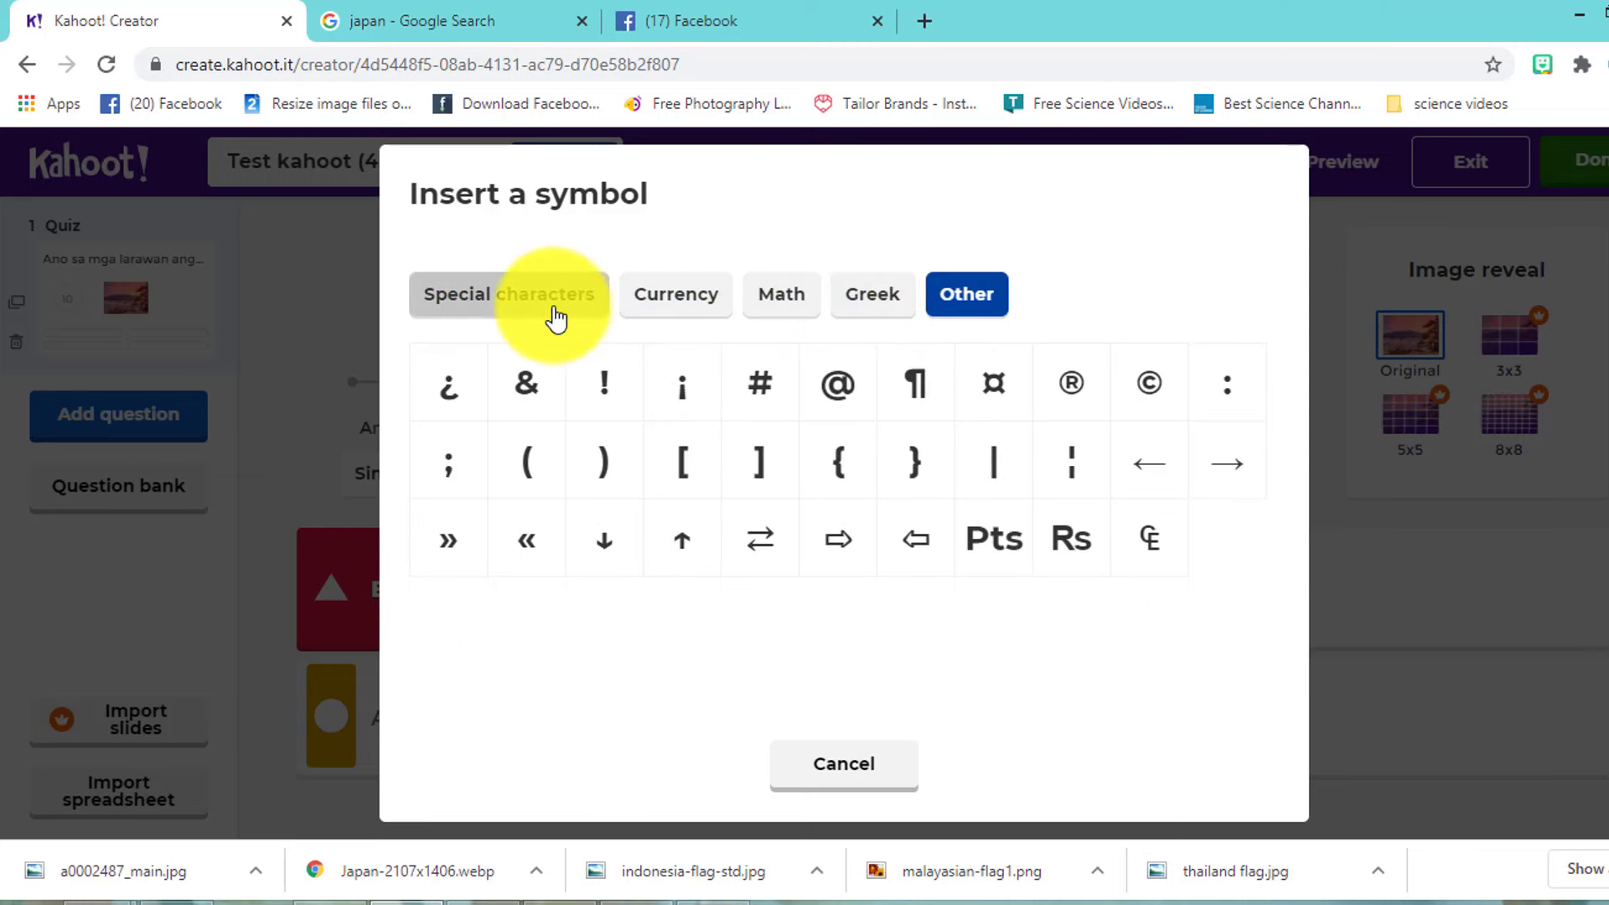
pyautogui.click(710, 474)
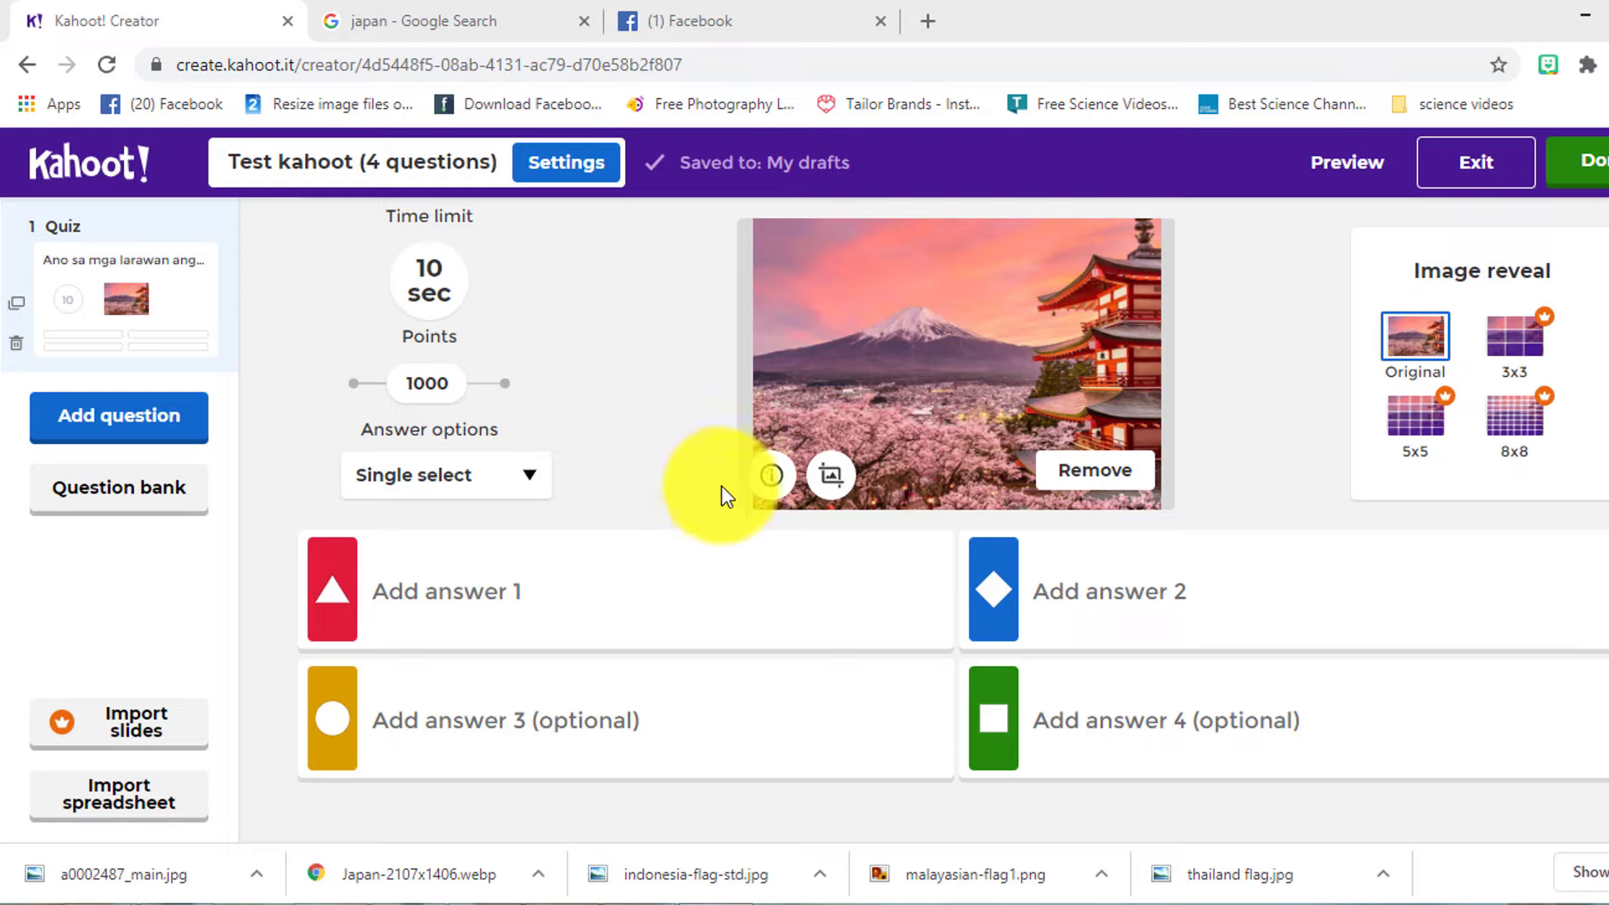
# - Upload the indonesia-flag-std picture from the computer as the first answer's image
pyautogui.click(650, 601)
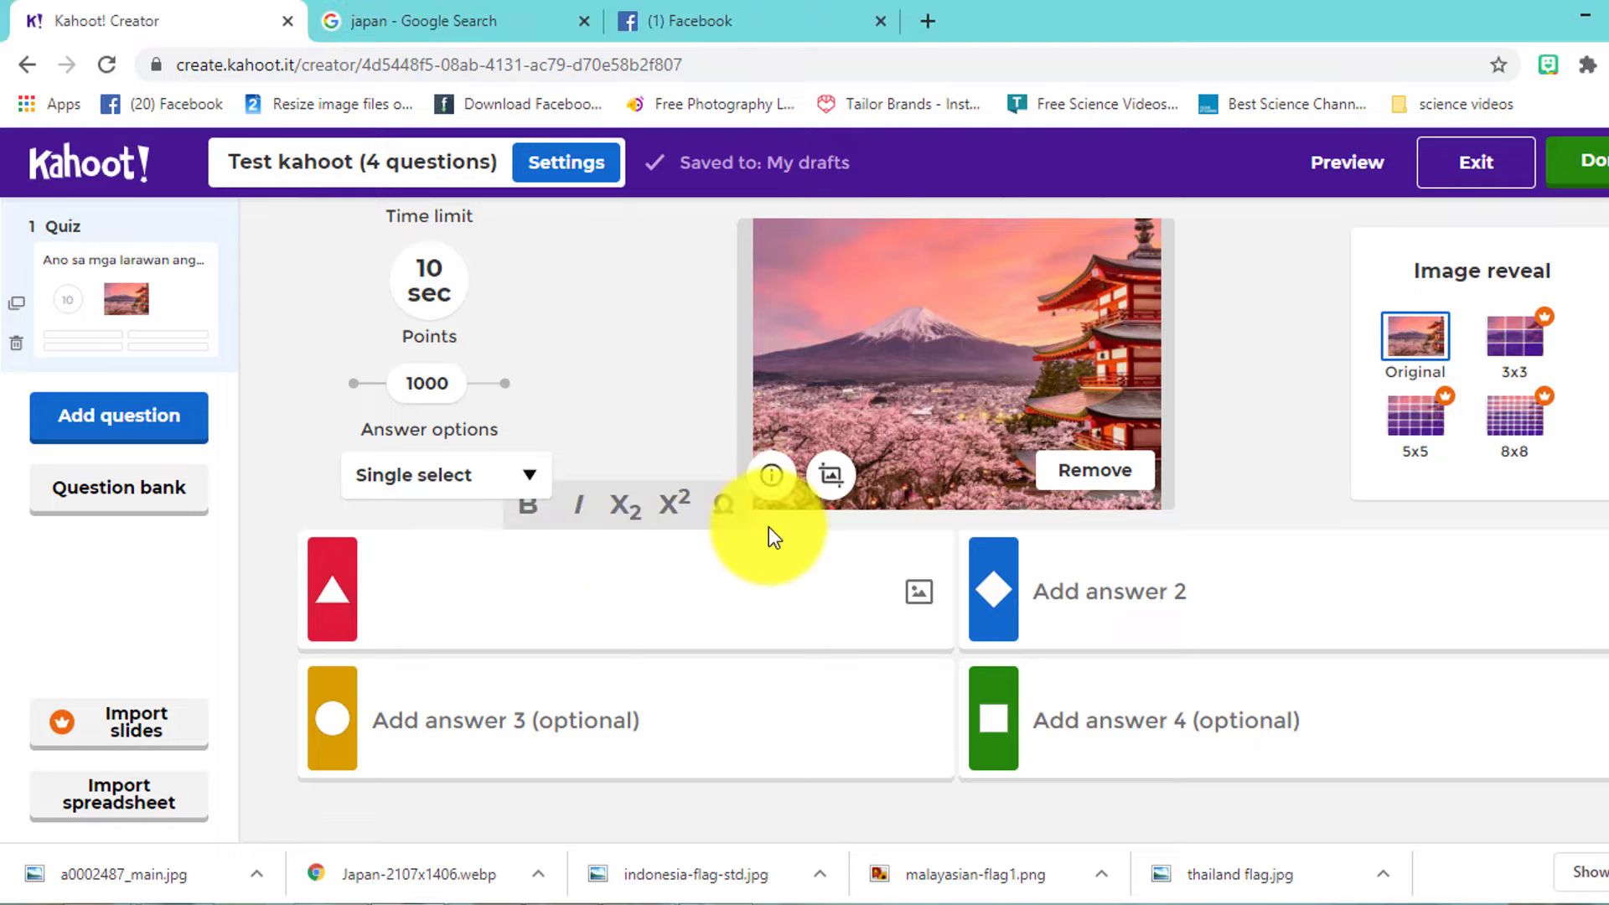
pyautogui.scroll(3, 769, 524)
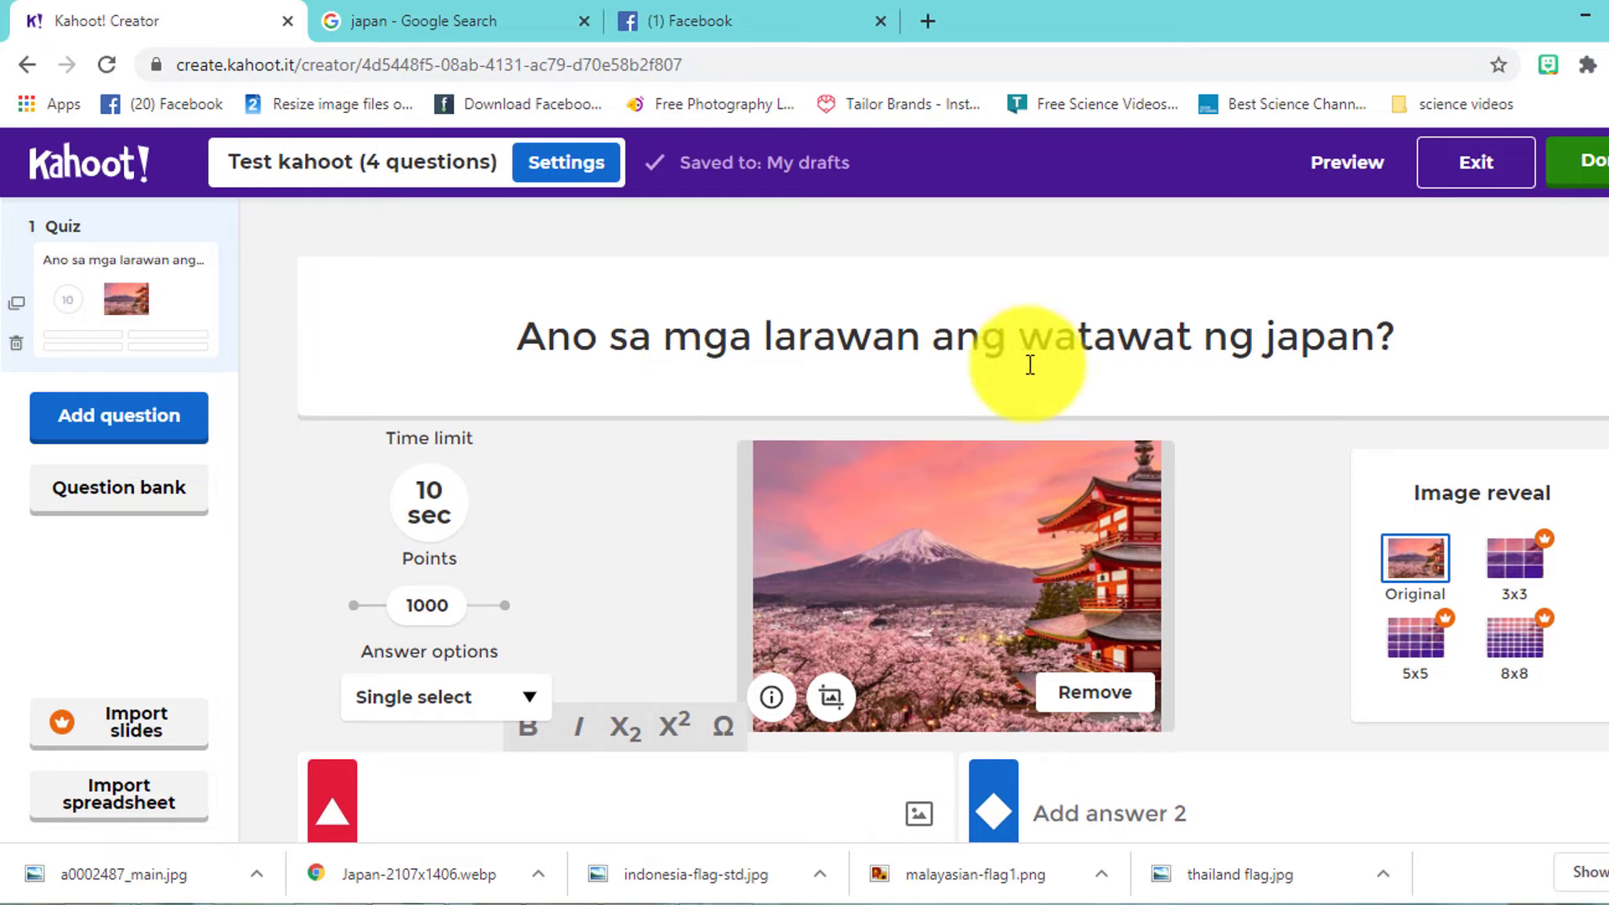
pyautogui.scroll(-3, 814, 556)
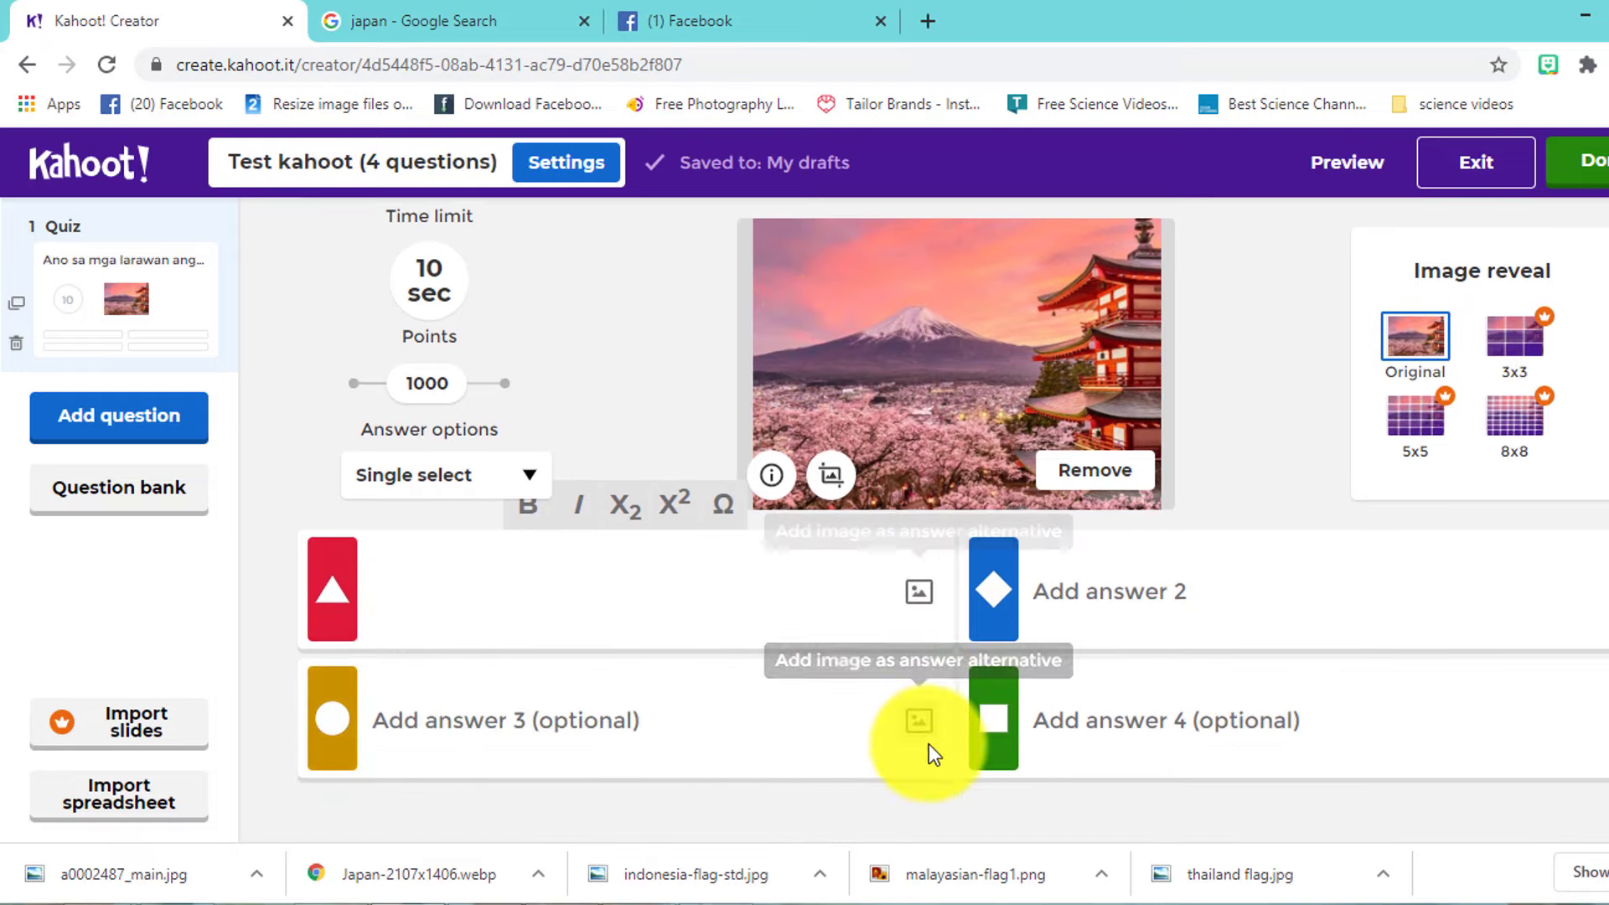
pyautogui.click(918, 602)
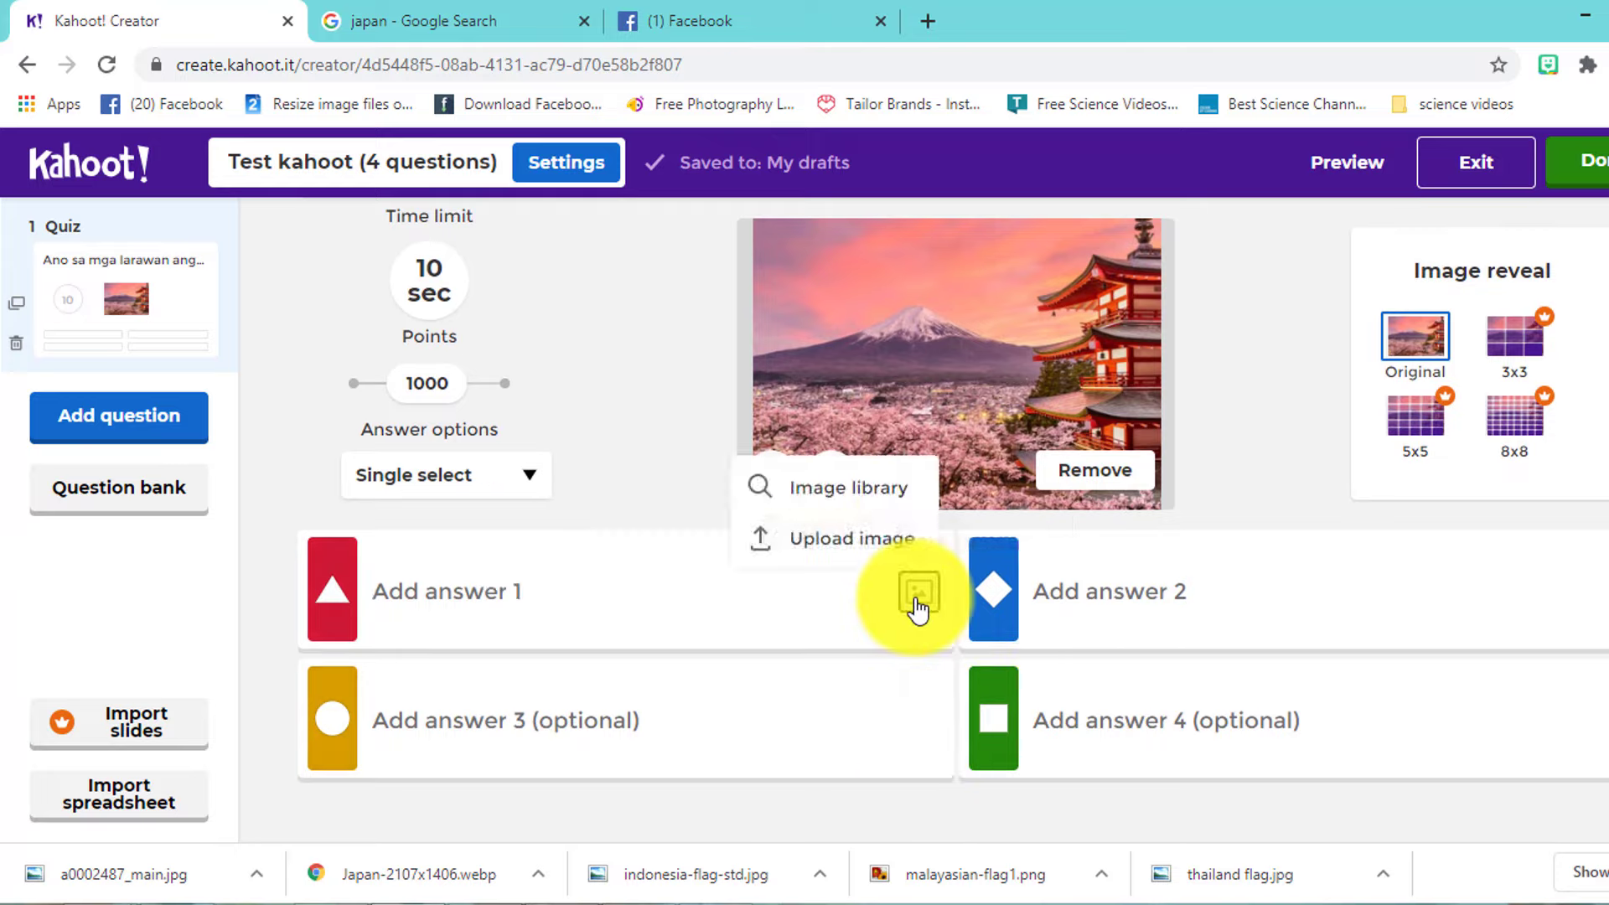
pyautogui.click(874, 543)
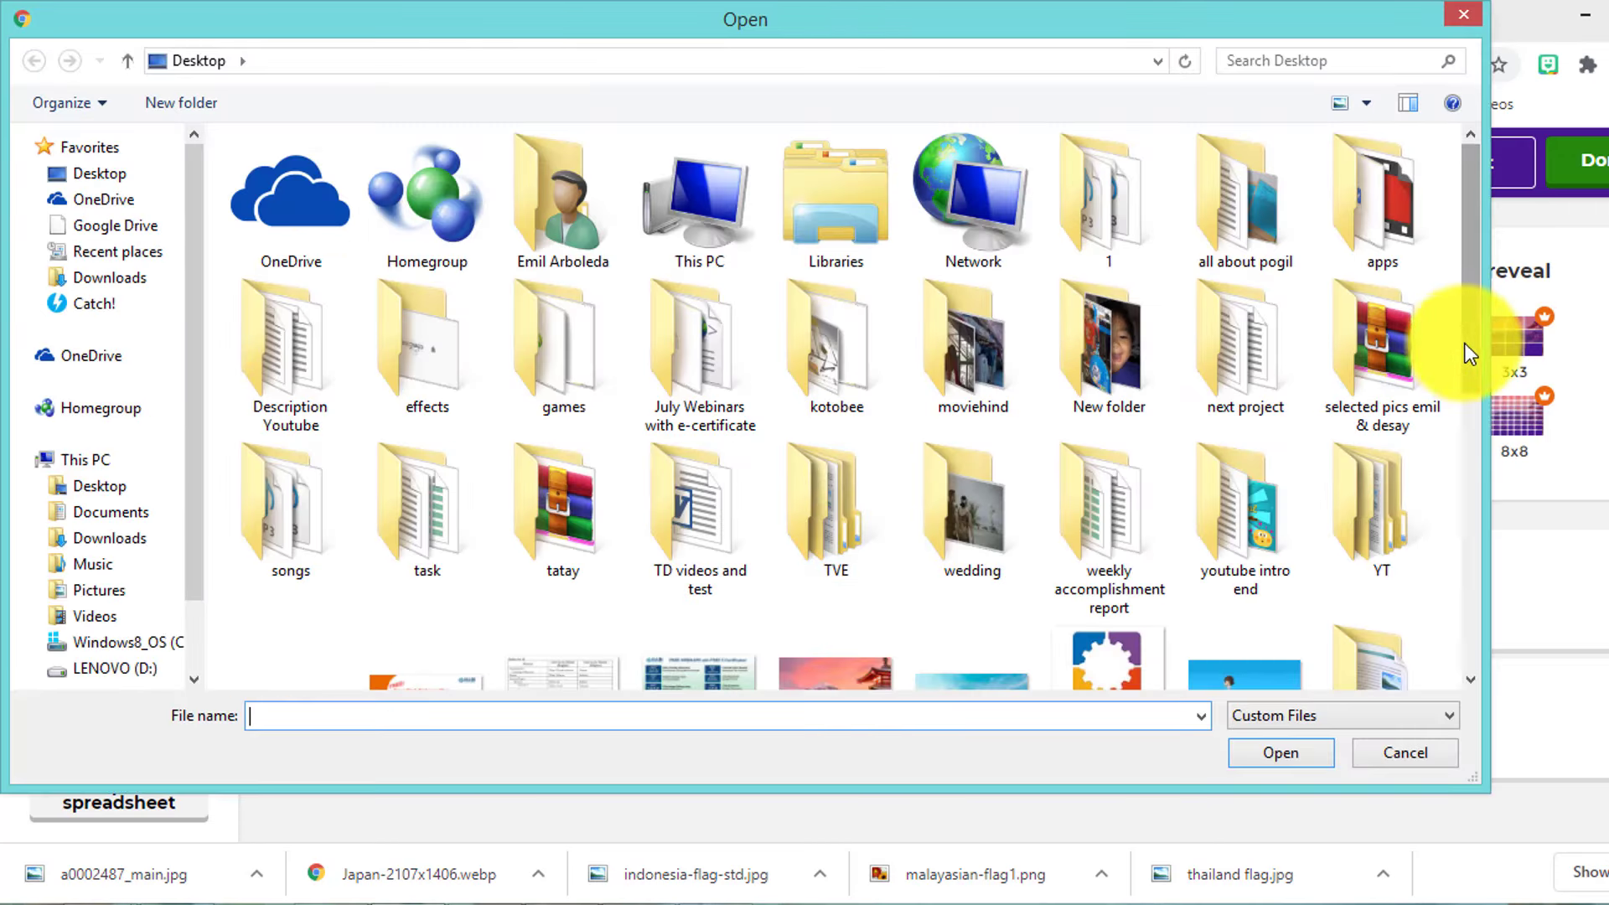
pyautogui.moveTo(1466, 352); pyautogui.dragTo(1466, 533)
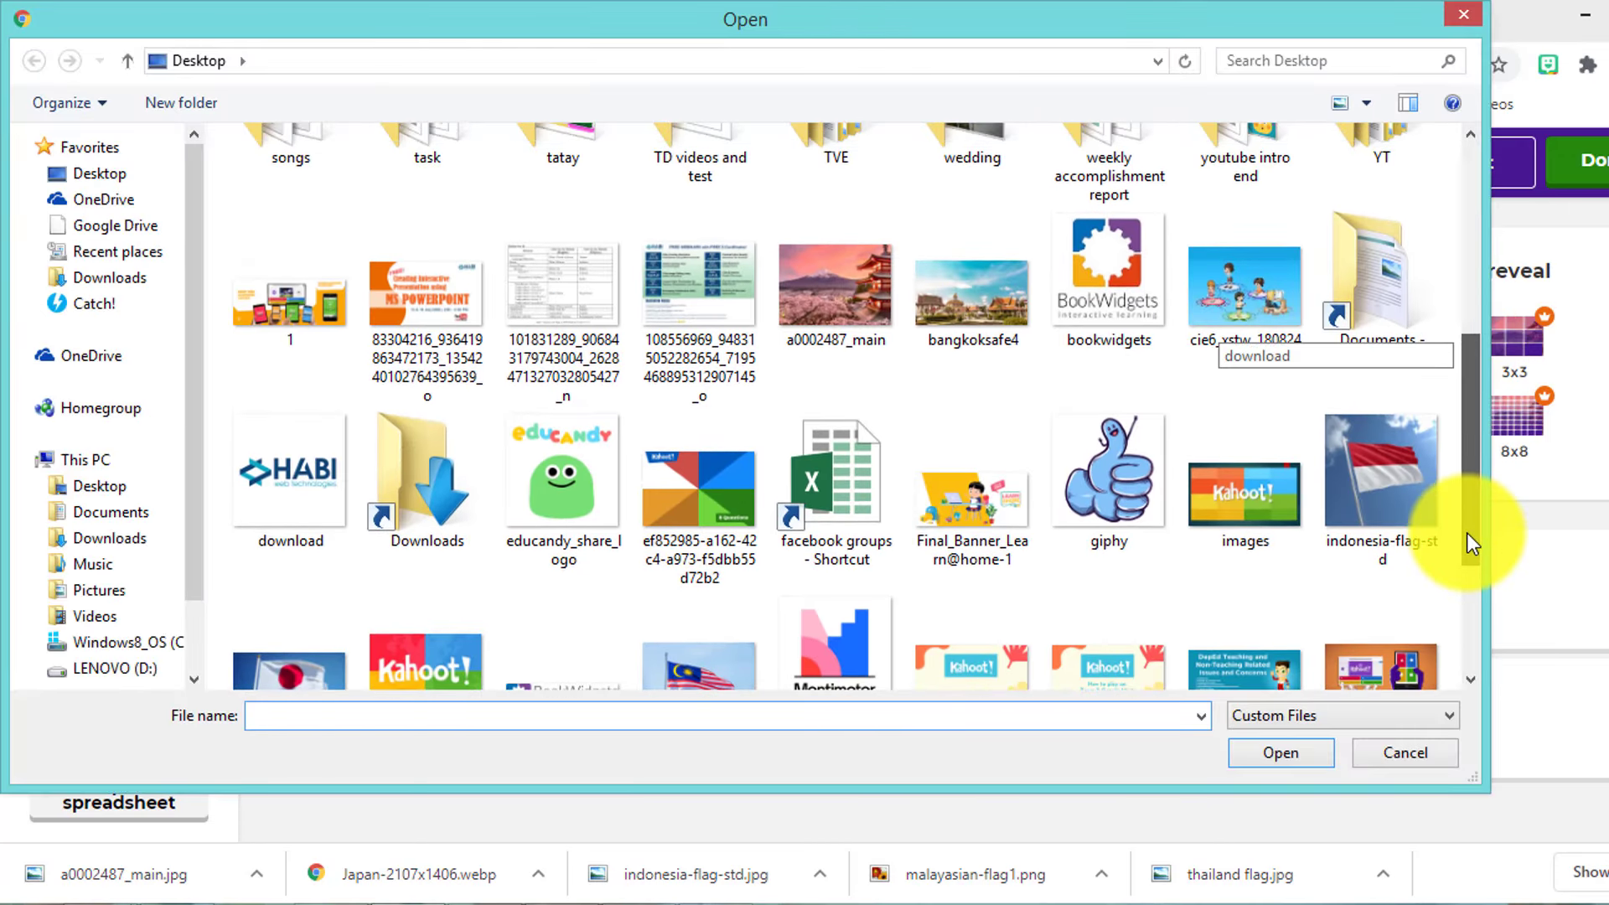
pyautogui.click(1396, 502)
pyautogui.click(1287, 760)
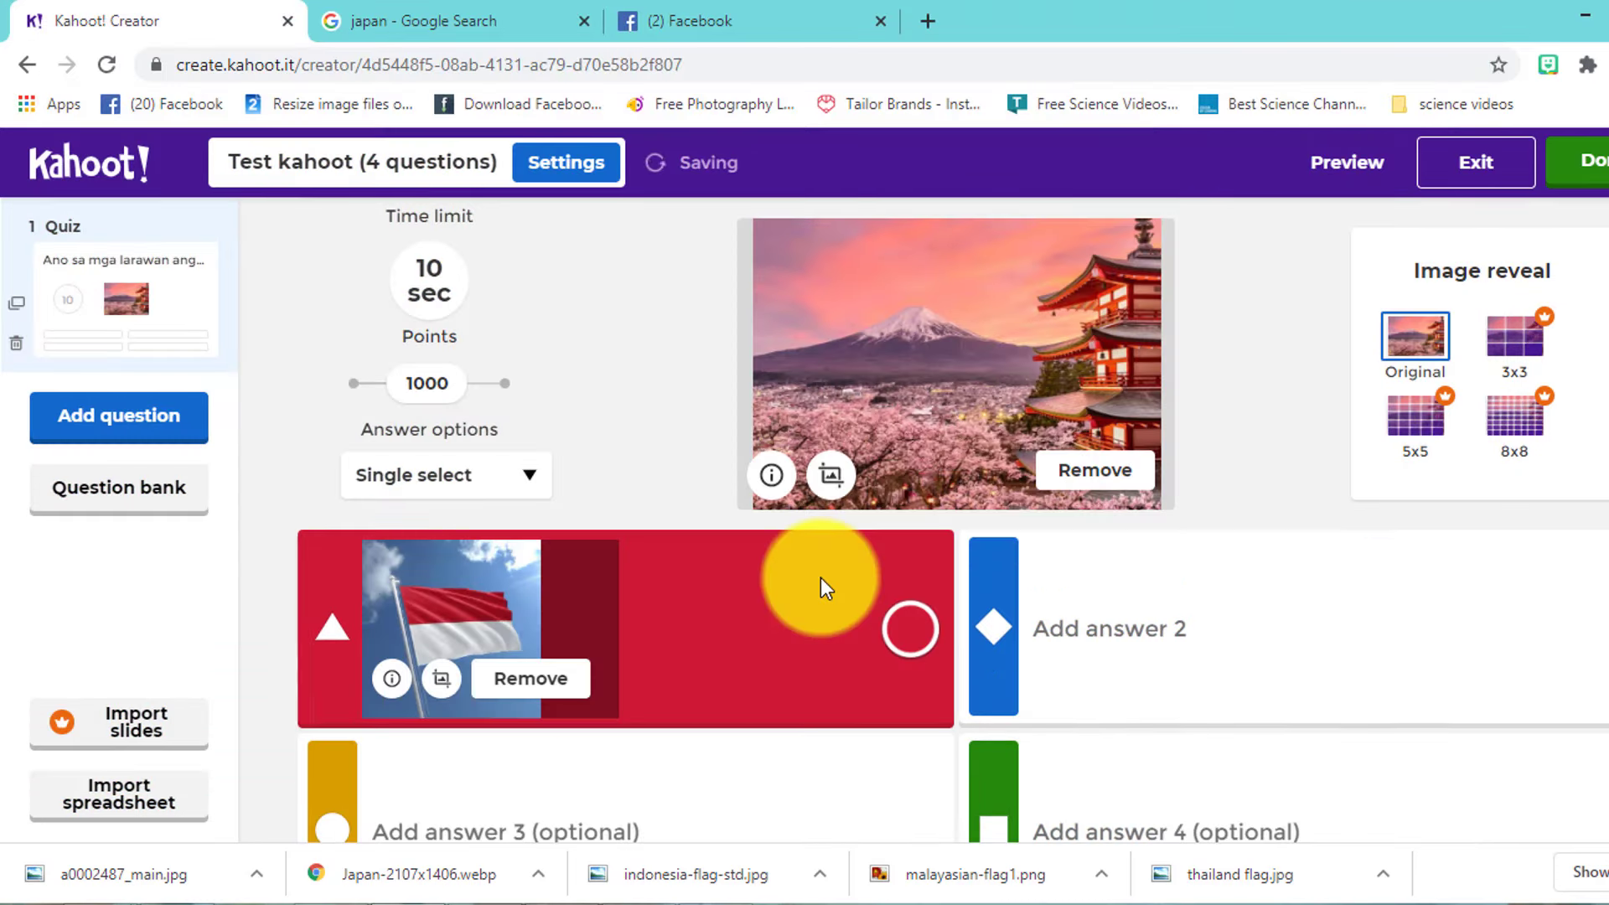
# - Recrop answer 1's Indonesia flag, adjusting the zoom and shifting it lower, and save the crop
pyautogui.click(441, 678)
pyautogui.moveTo(675, 675); pyautogui.dragTo(664, 677)
pyautogui.moveTo(877, 500); pyautogui.dragTo(862, 592)
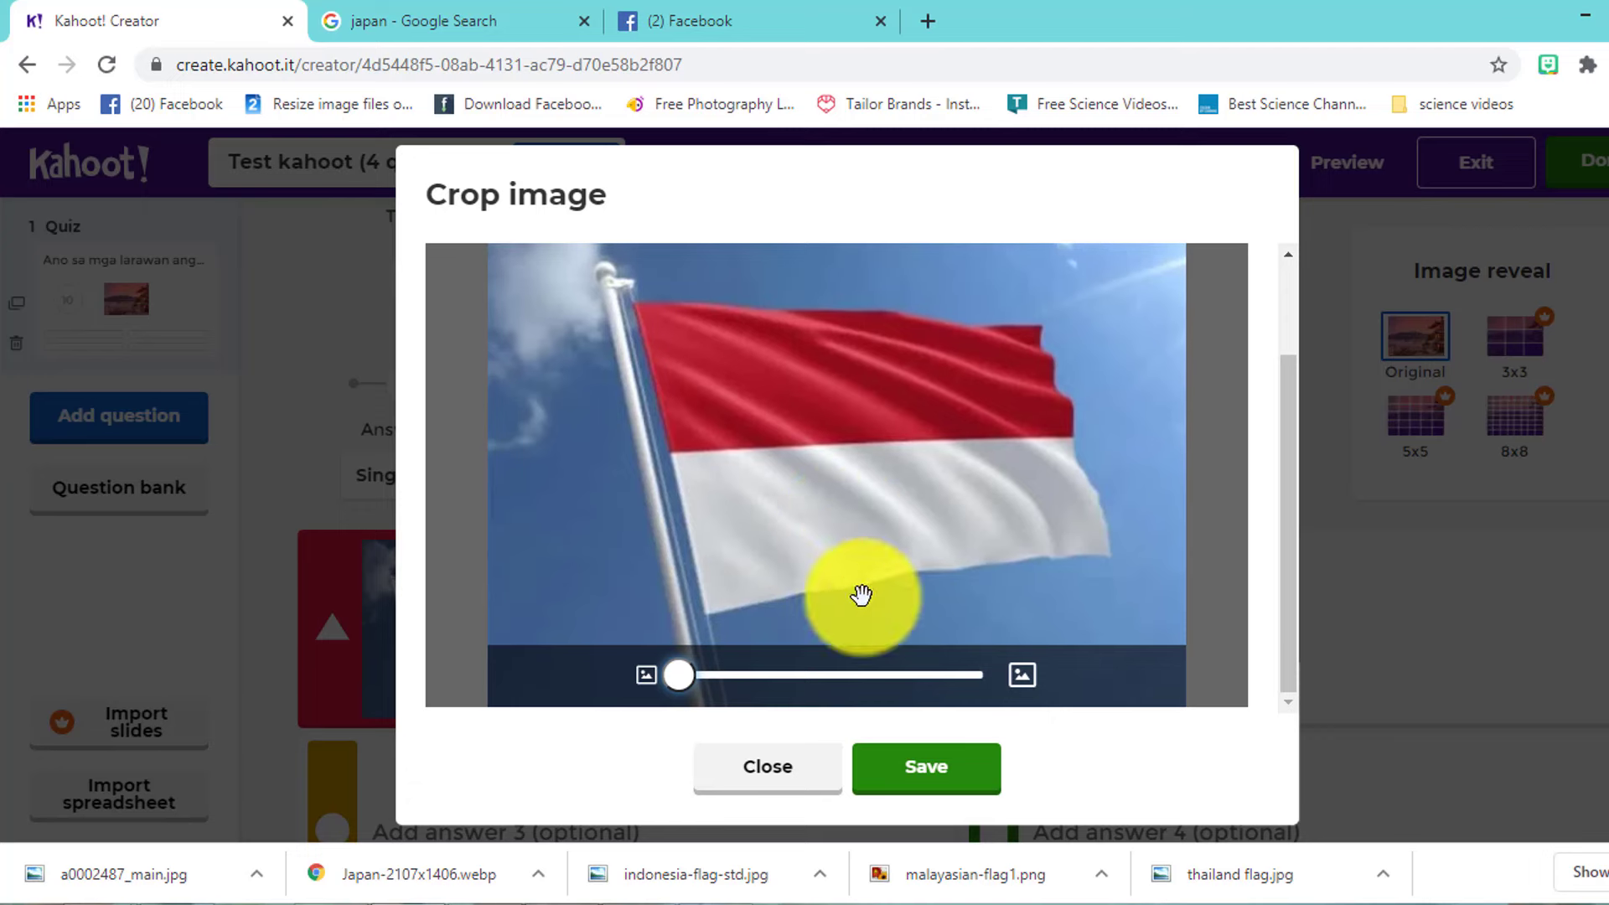
pyautogui.click(926, 787)
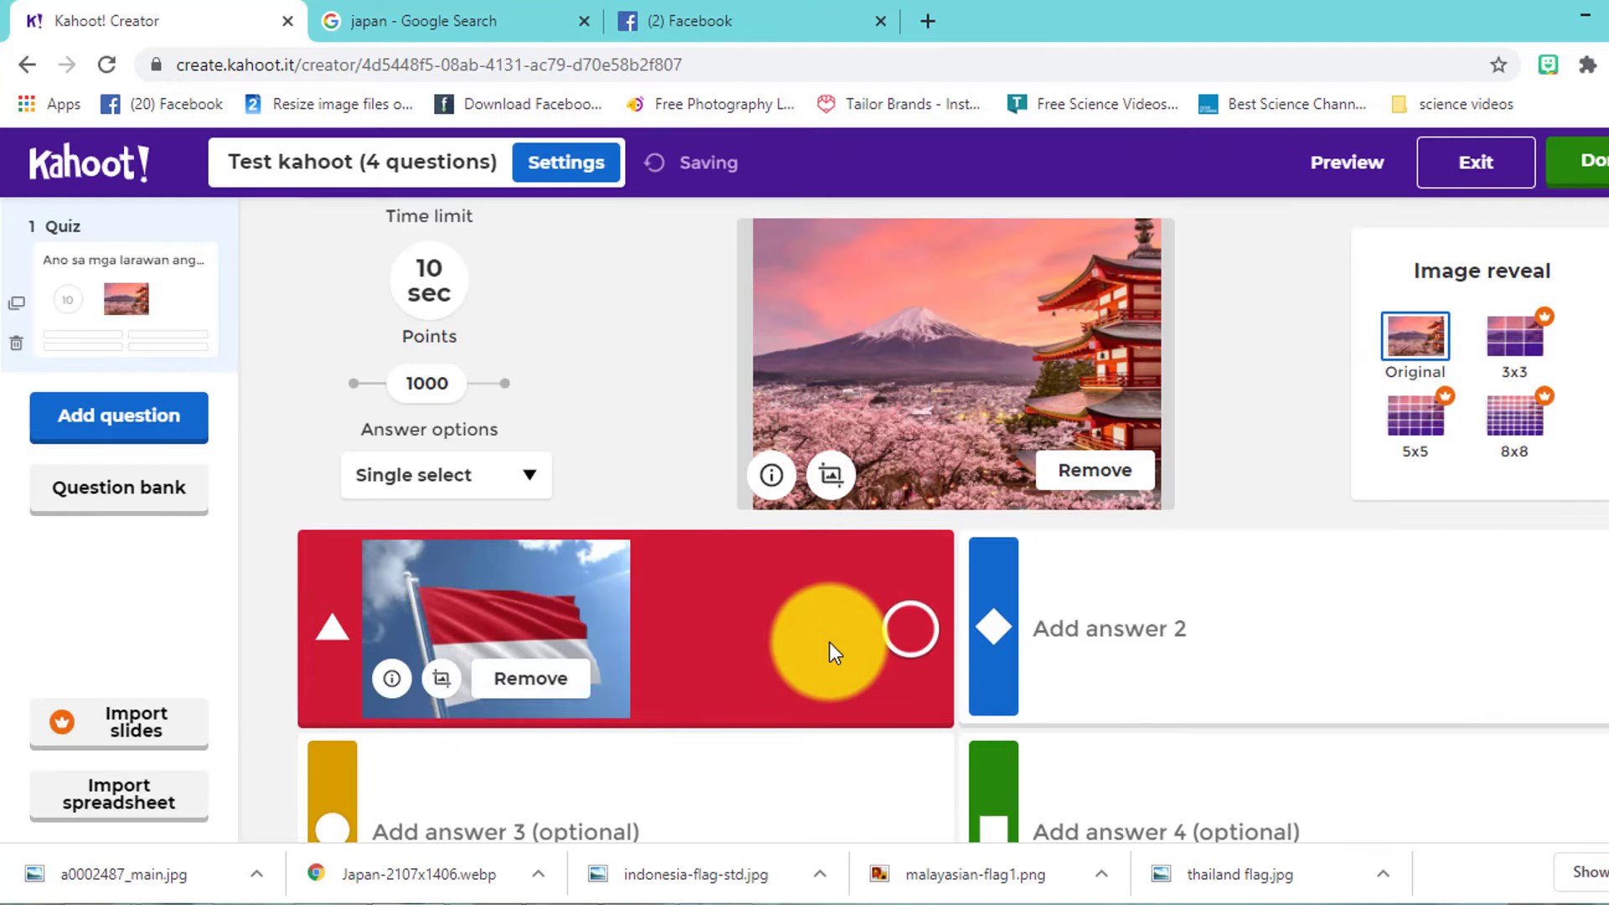
pyautogui.scroll(-2, 828, 645)
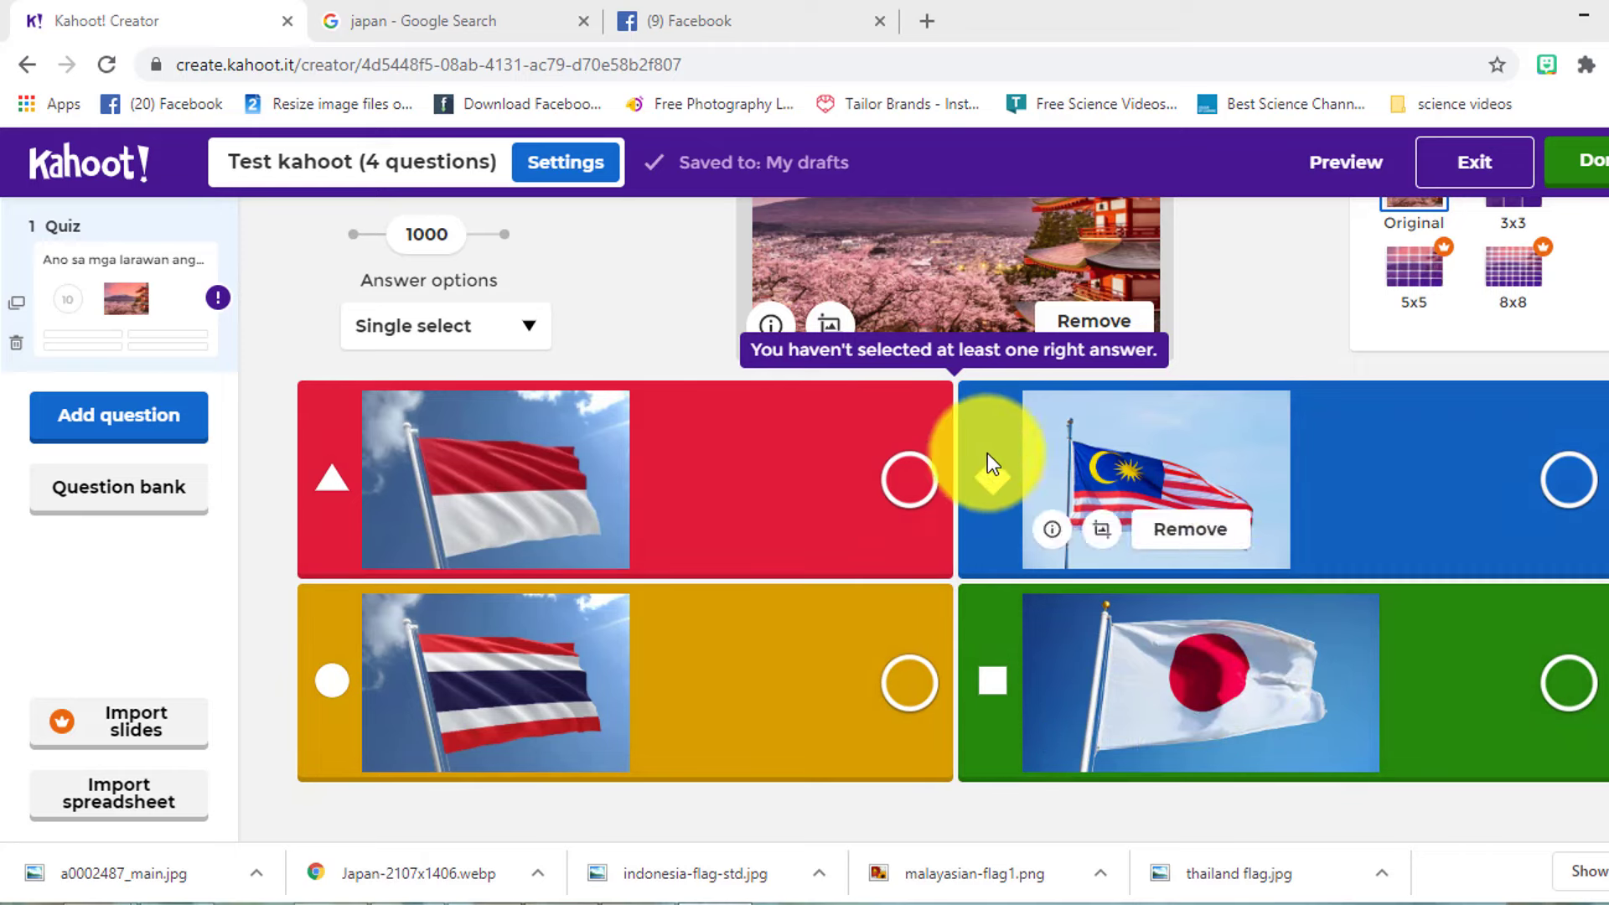
# - Mark the Japan flag as the correct answer and start adding a new question
pyautogui.click(1568, 680)
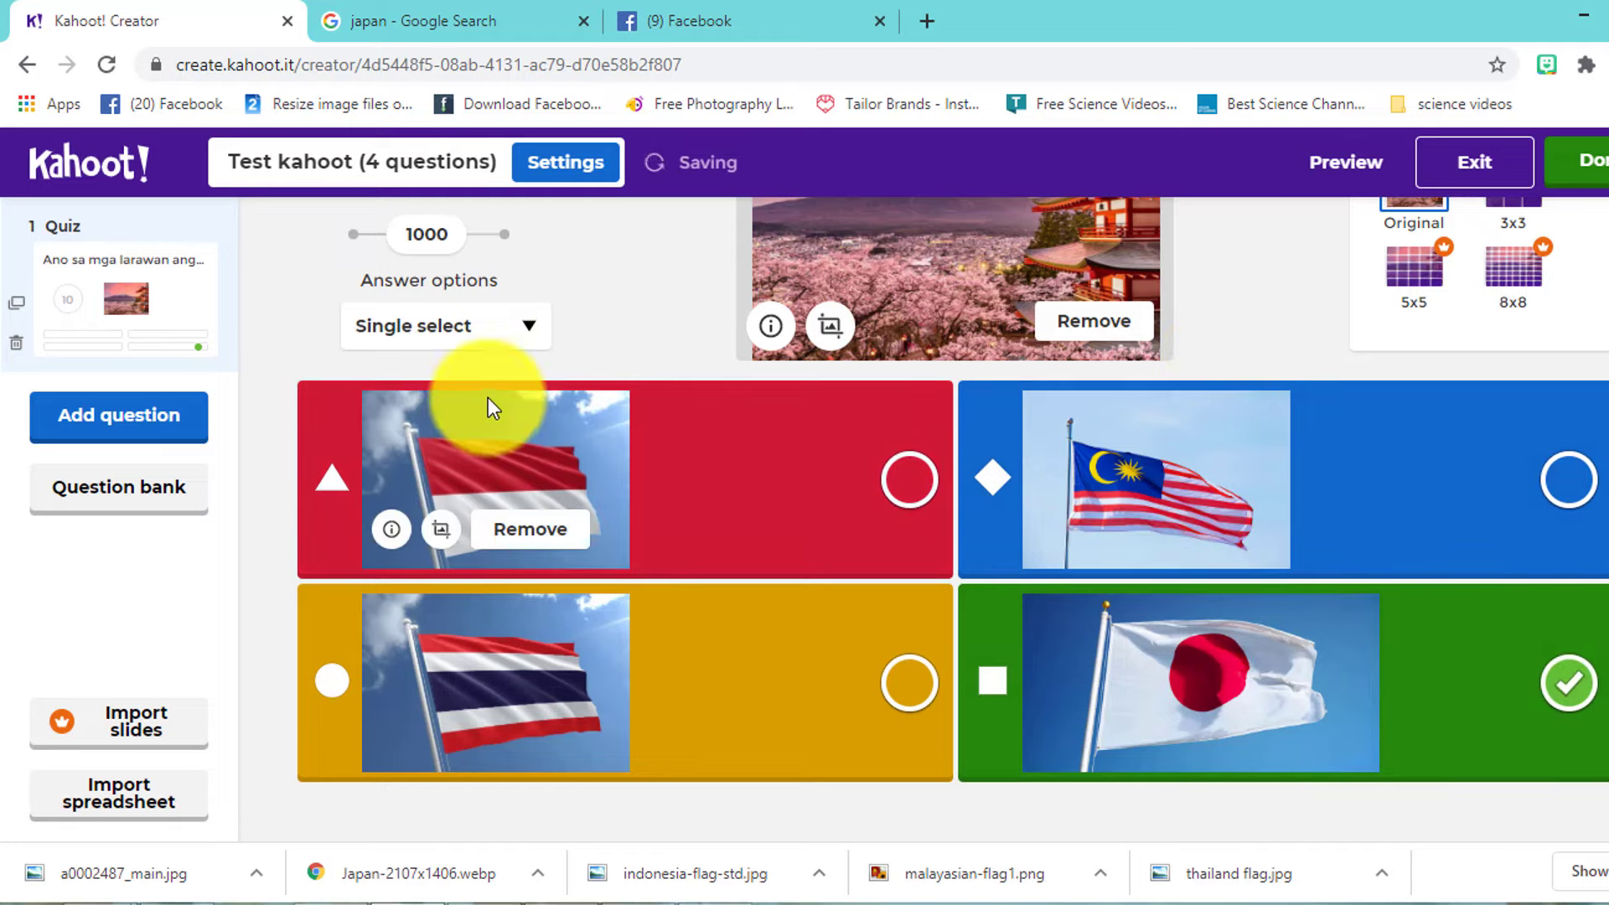
pyautogui.click(165, 419)
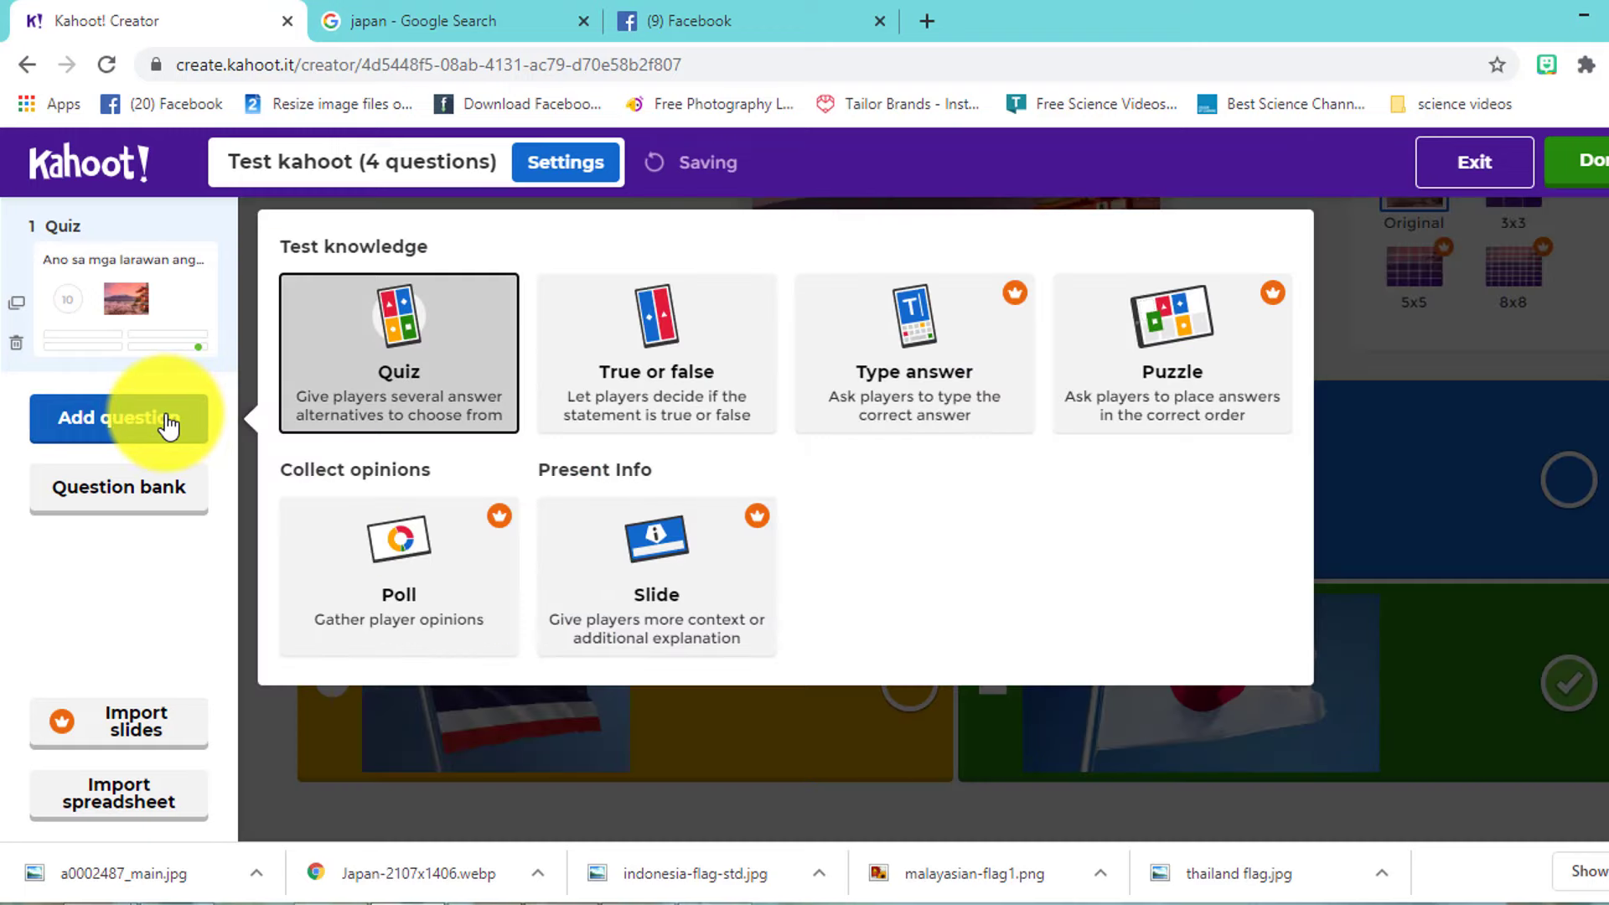
# - Add a Quiz question asking which ear part funnels the sound, with pinna marked correct
pyautogui.click(409, 371)
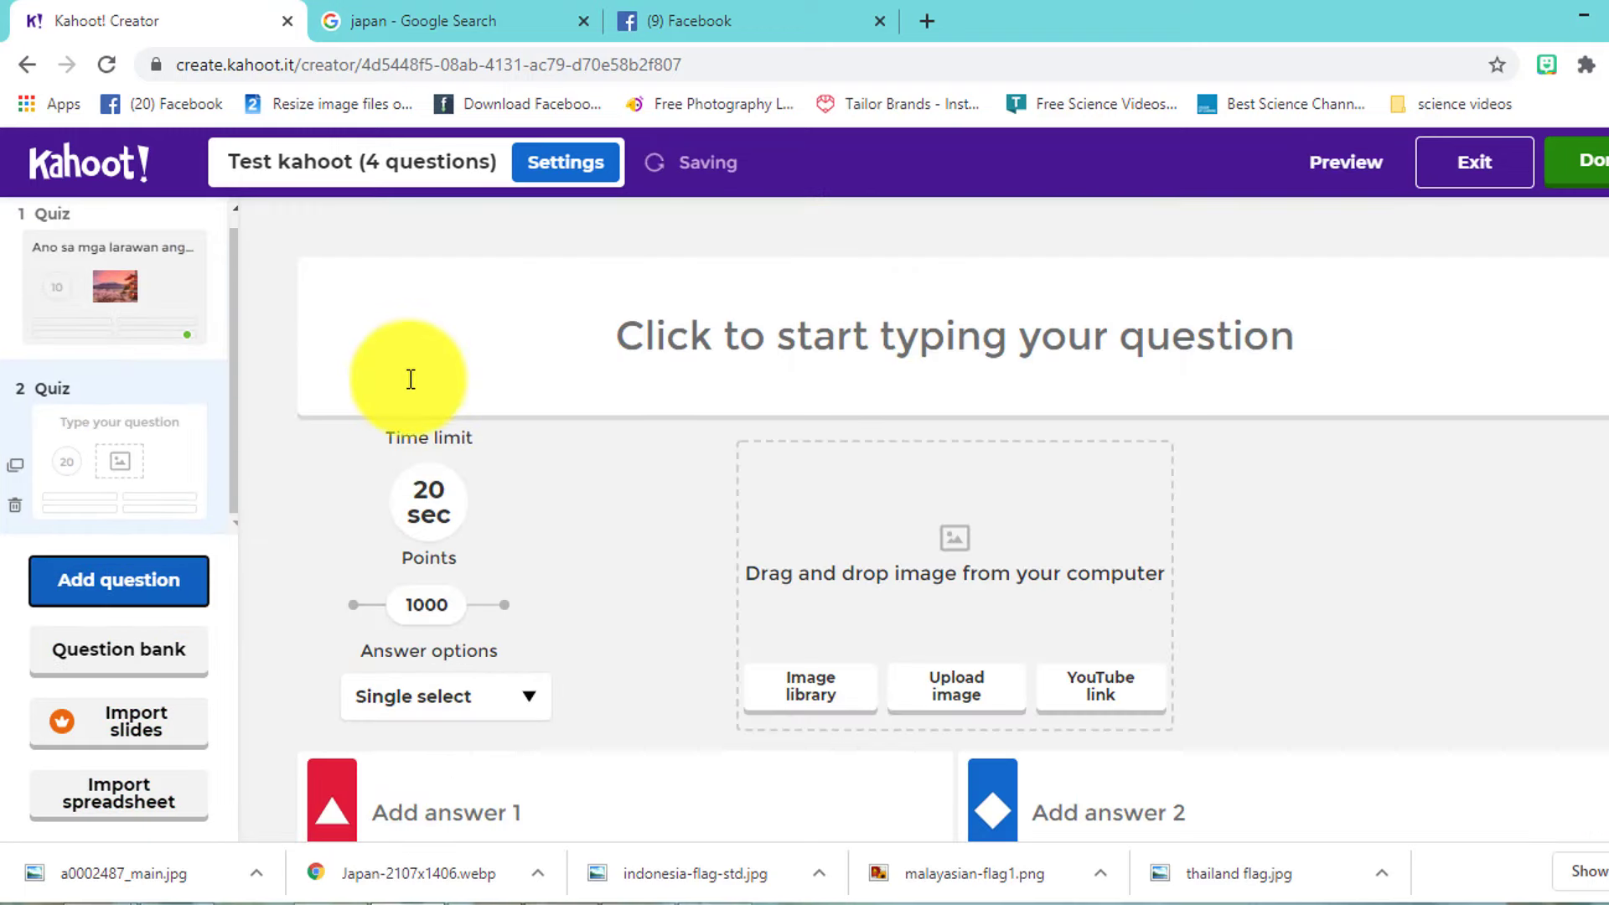
pyautogui.click(672, 369)
pyautogui.write('What part of the ear is responsible for funneling')
pyautogui.write('t')
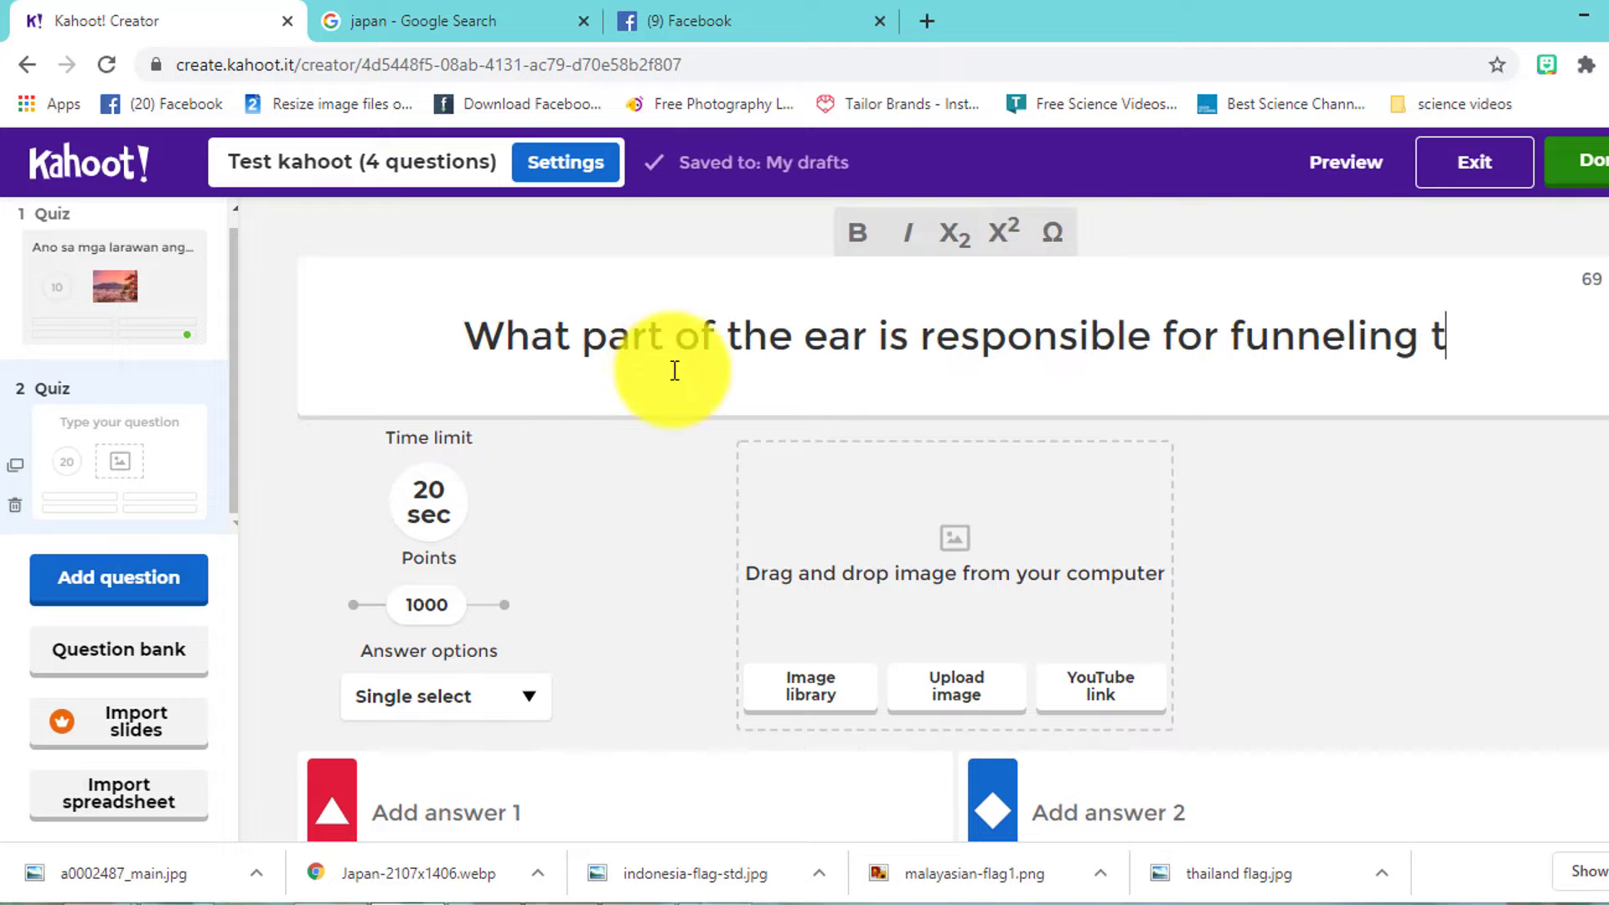
pyautogui.write('he sound')
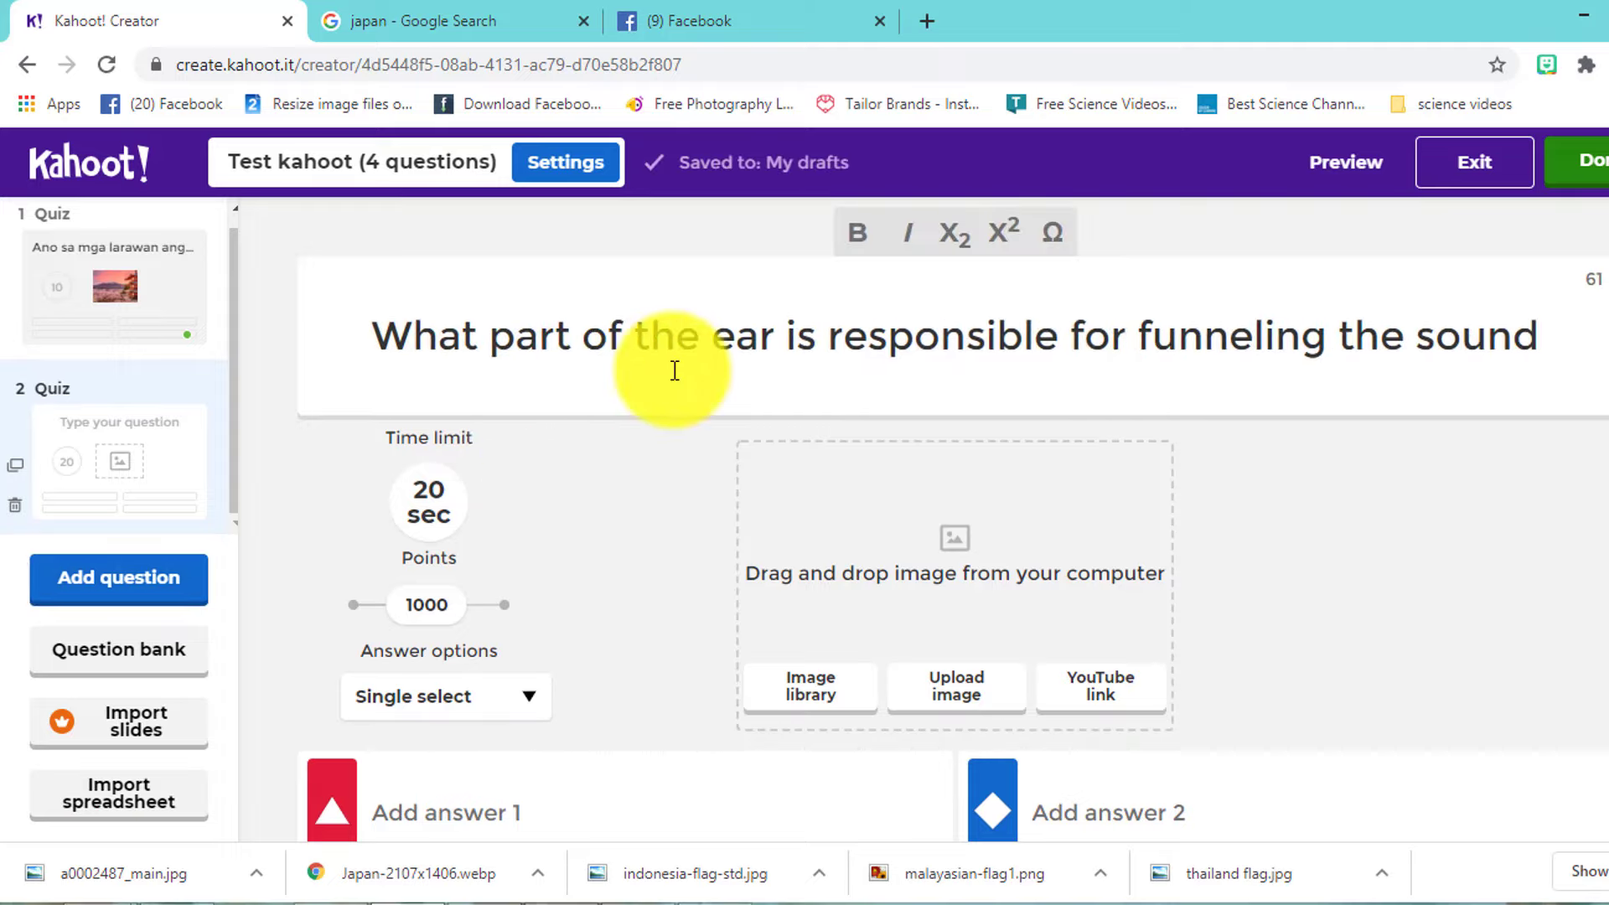
pyautogui.write('?')
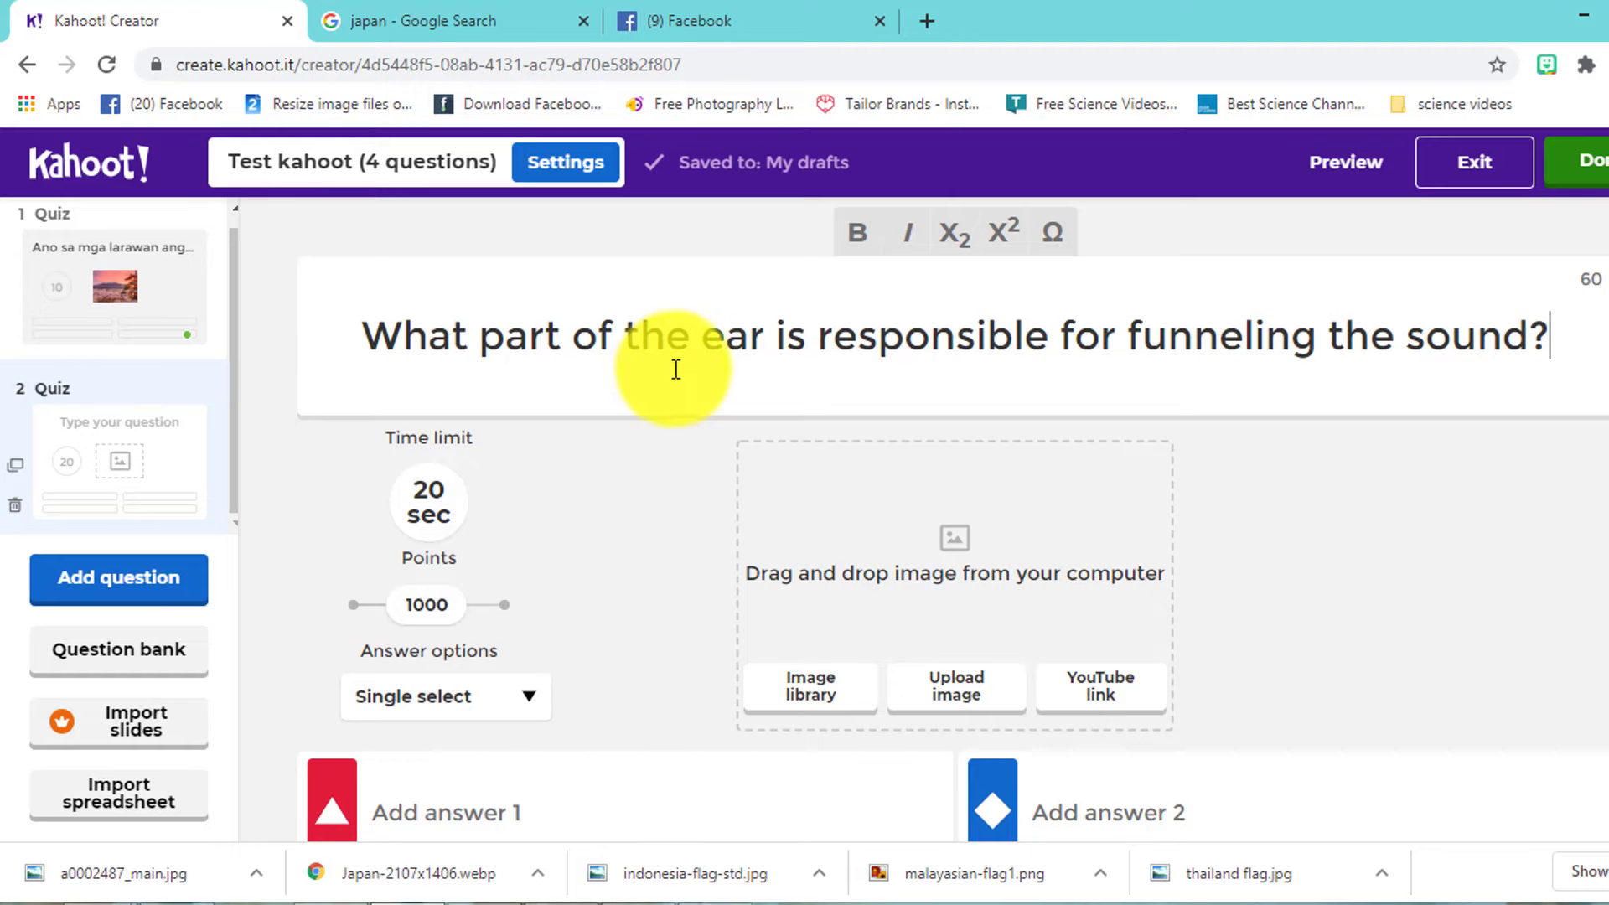
pyautogui.scroll(-3, 797, 394)
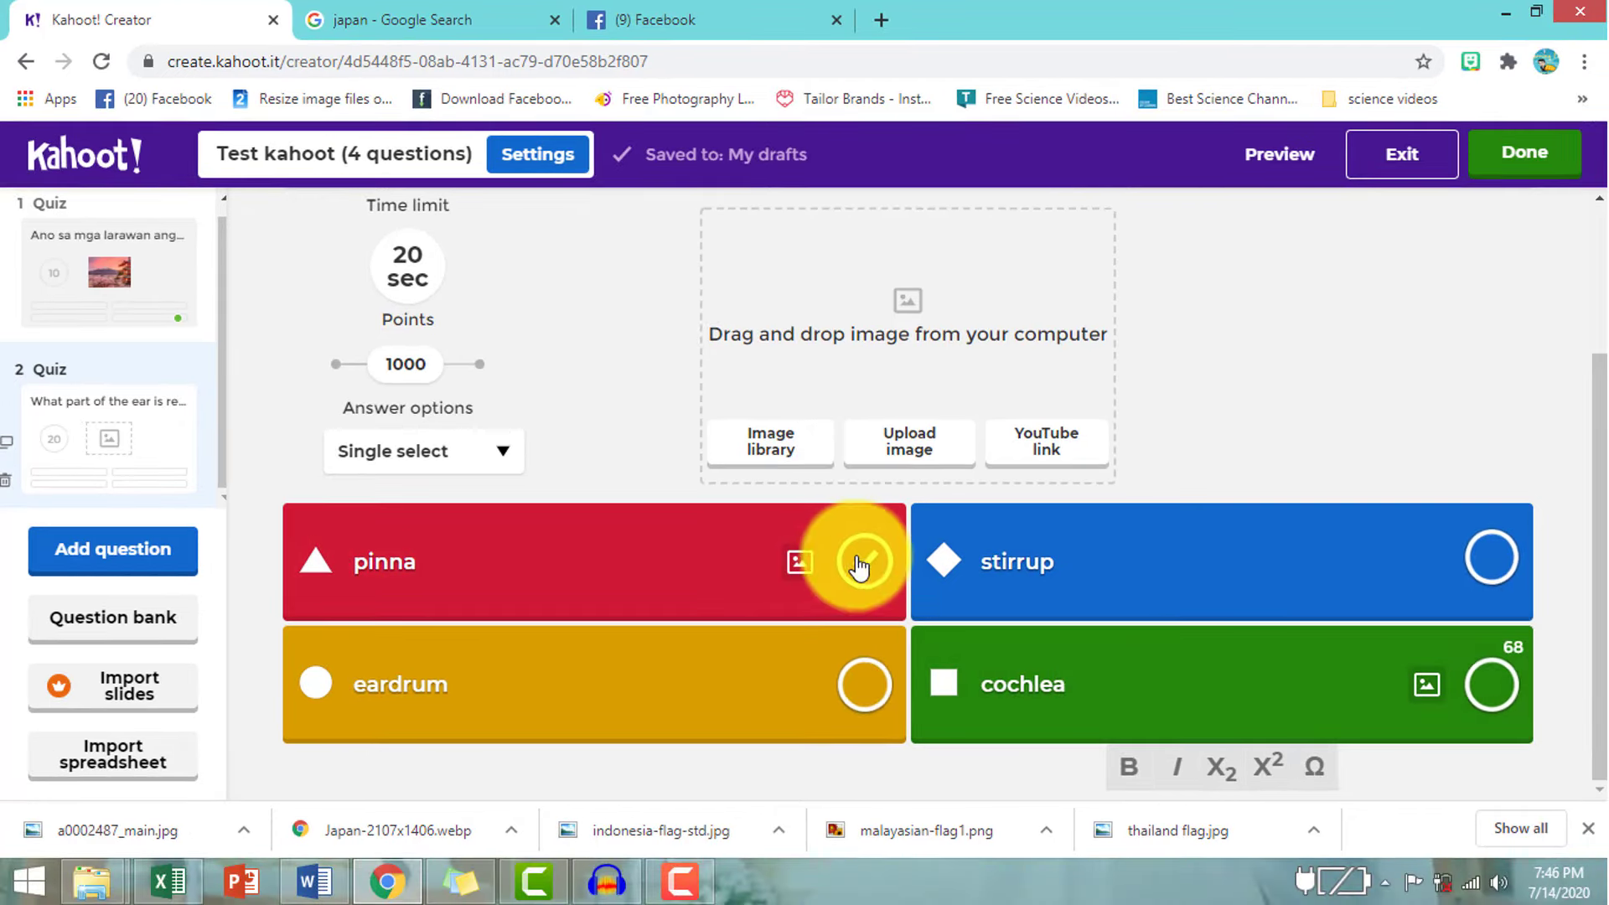
pyautogui.click(912, 595)
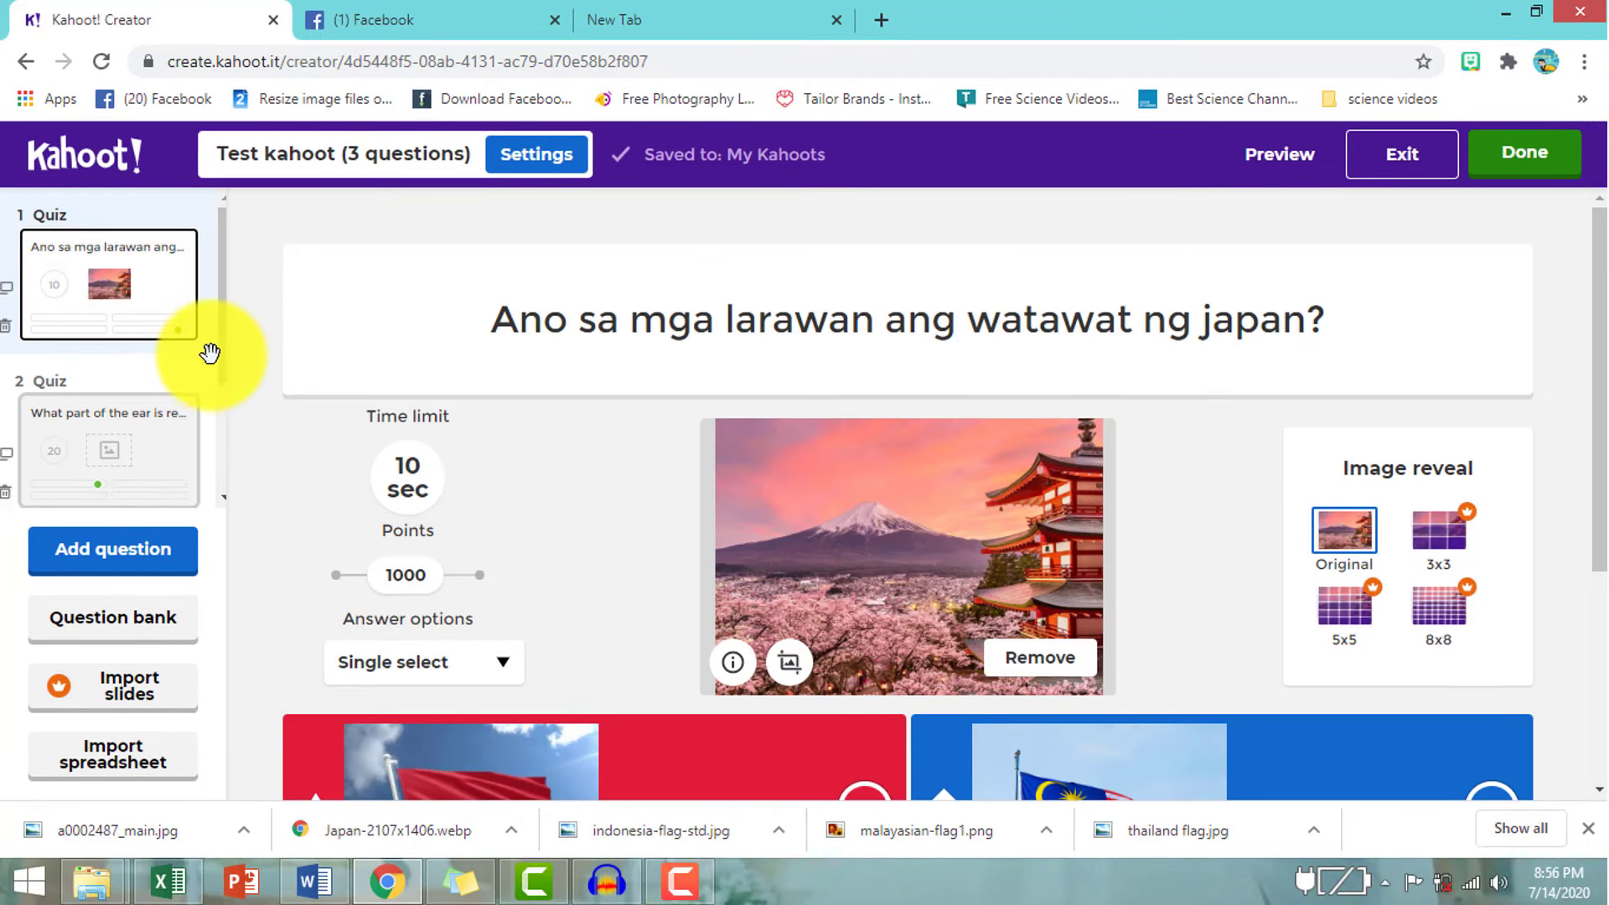
# - Preview the quiz through questions 1 and 2 of 3, then exit the preview
pyautogui.click(1280, 168)
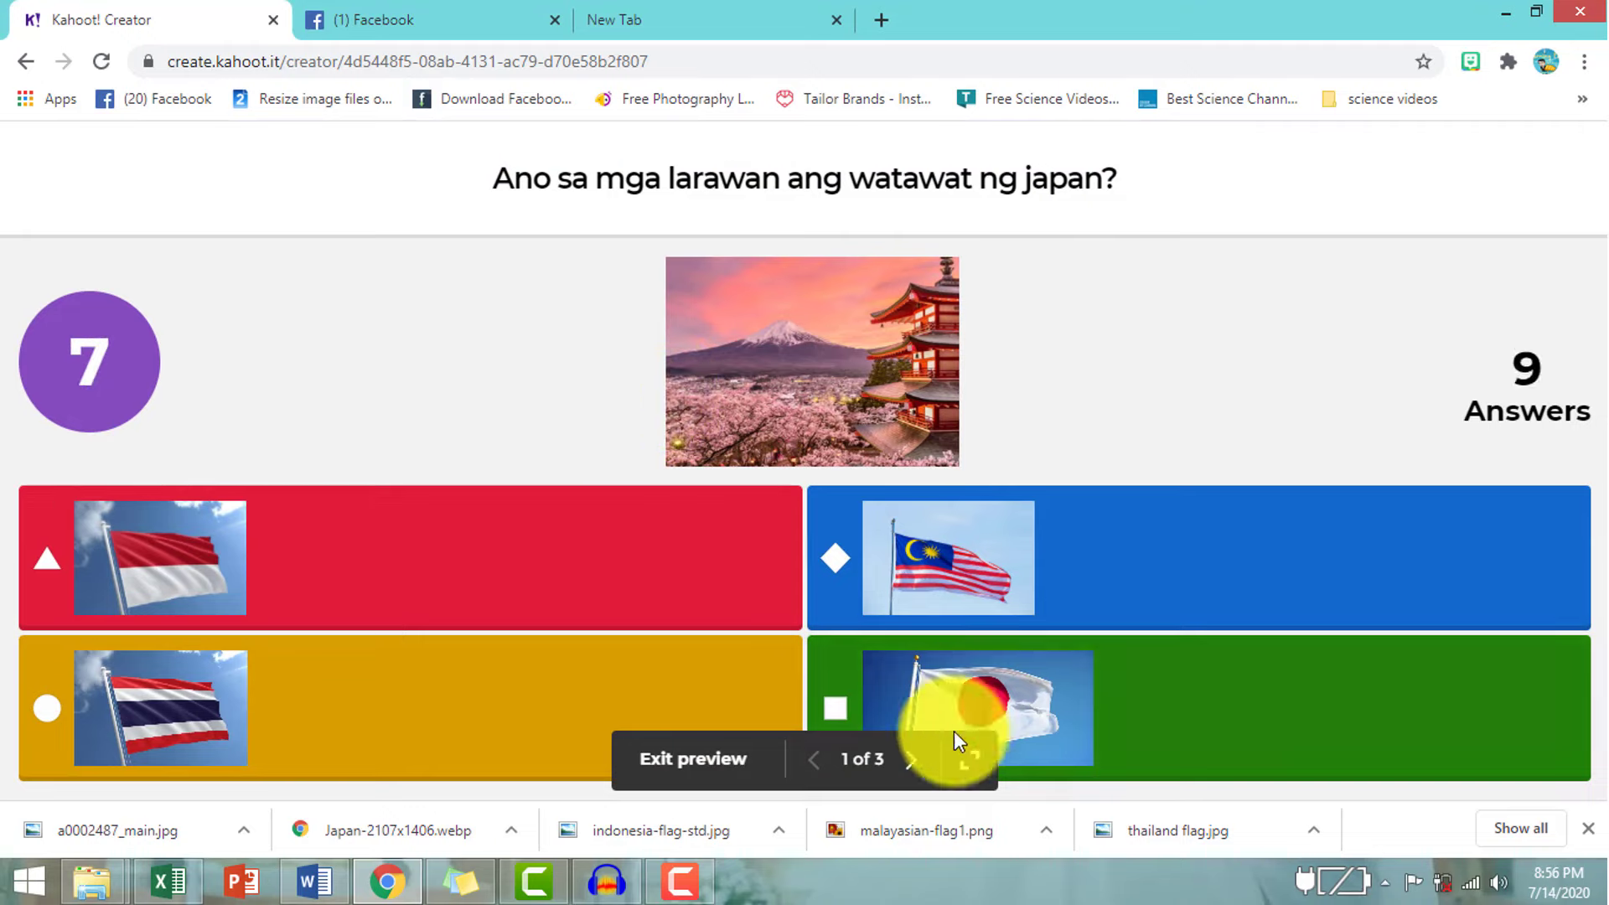
pyautogui.click(912, 760)
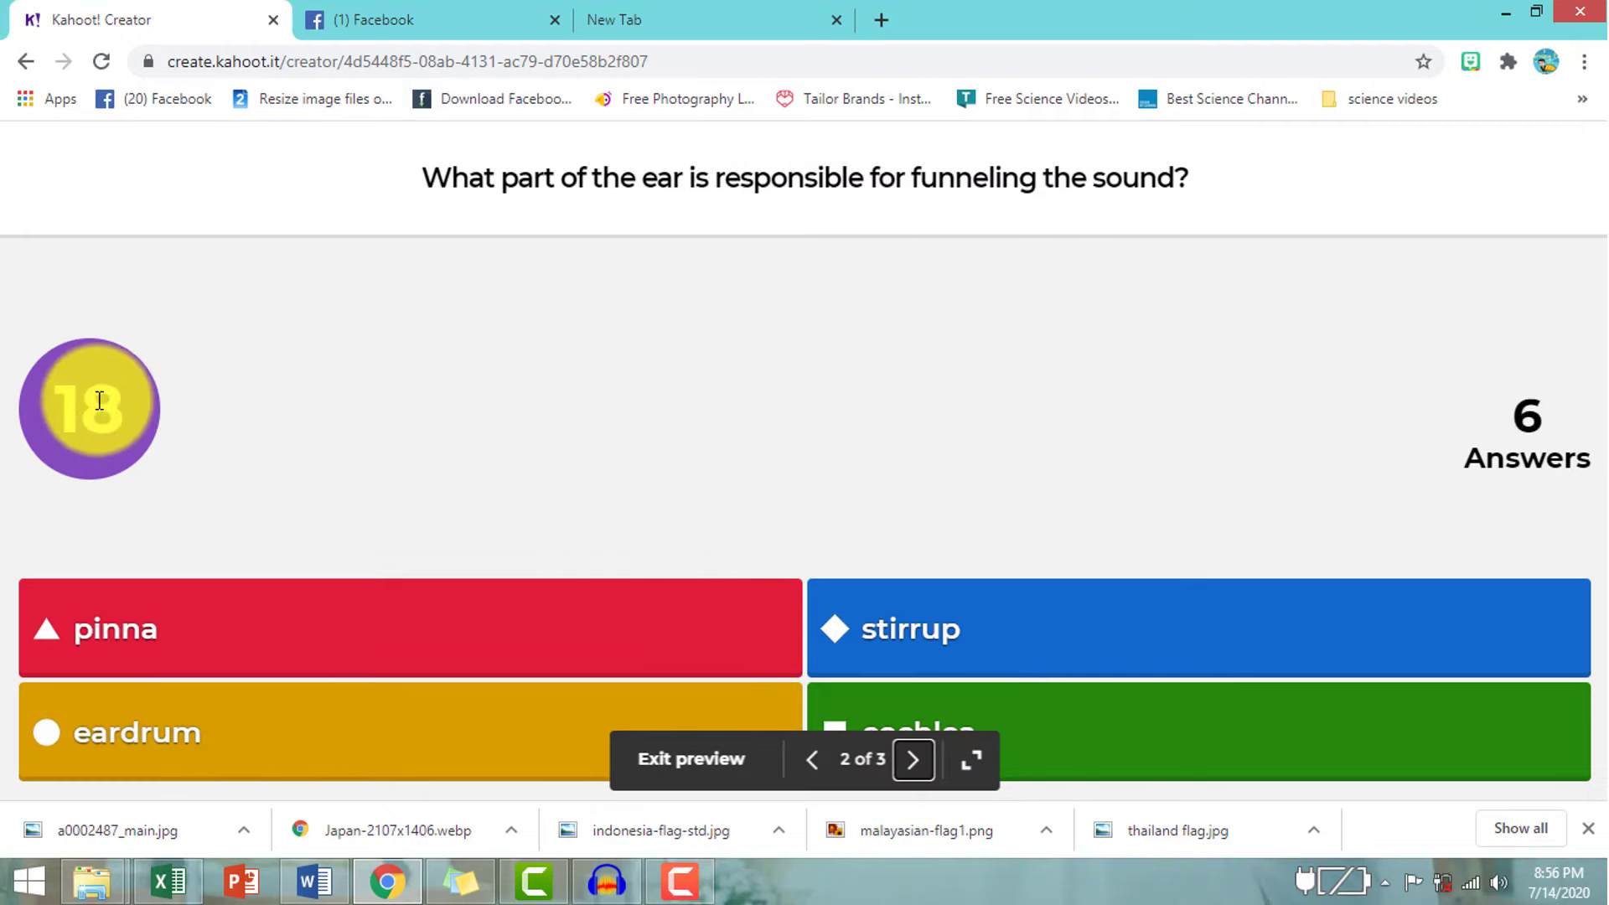
pyautogui.click(725, 775)
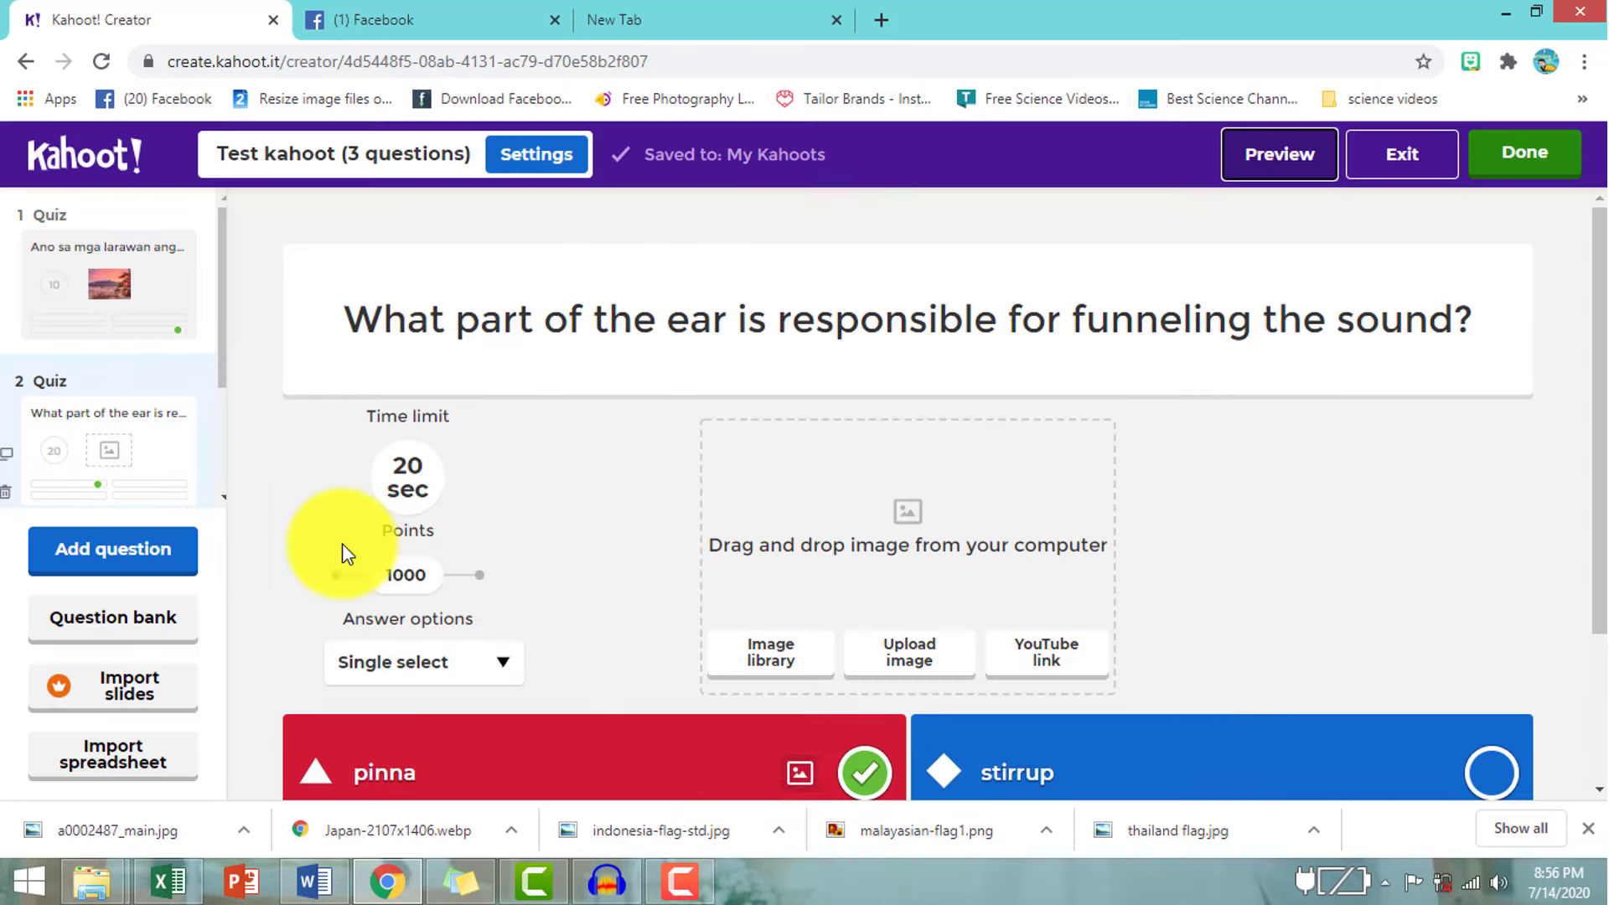
# - Set the ear question's time limit to 10 seconds
pyautogui.click(409, 478)
pyautogui.click(463, 417)
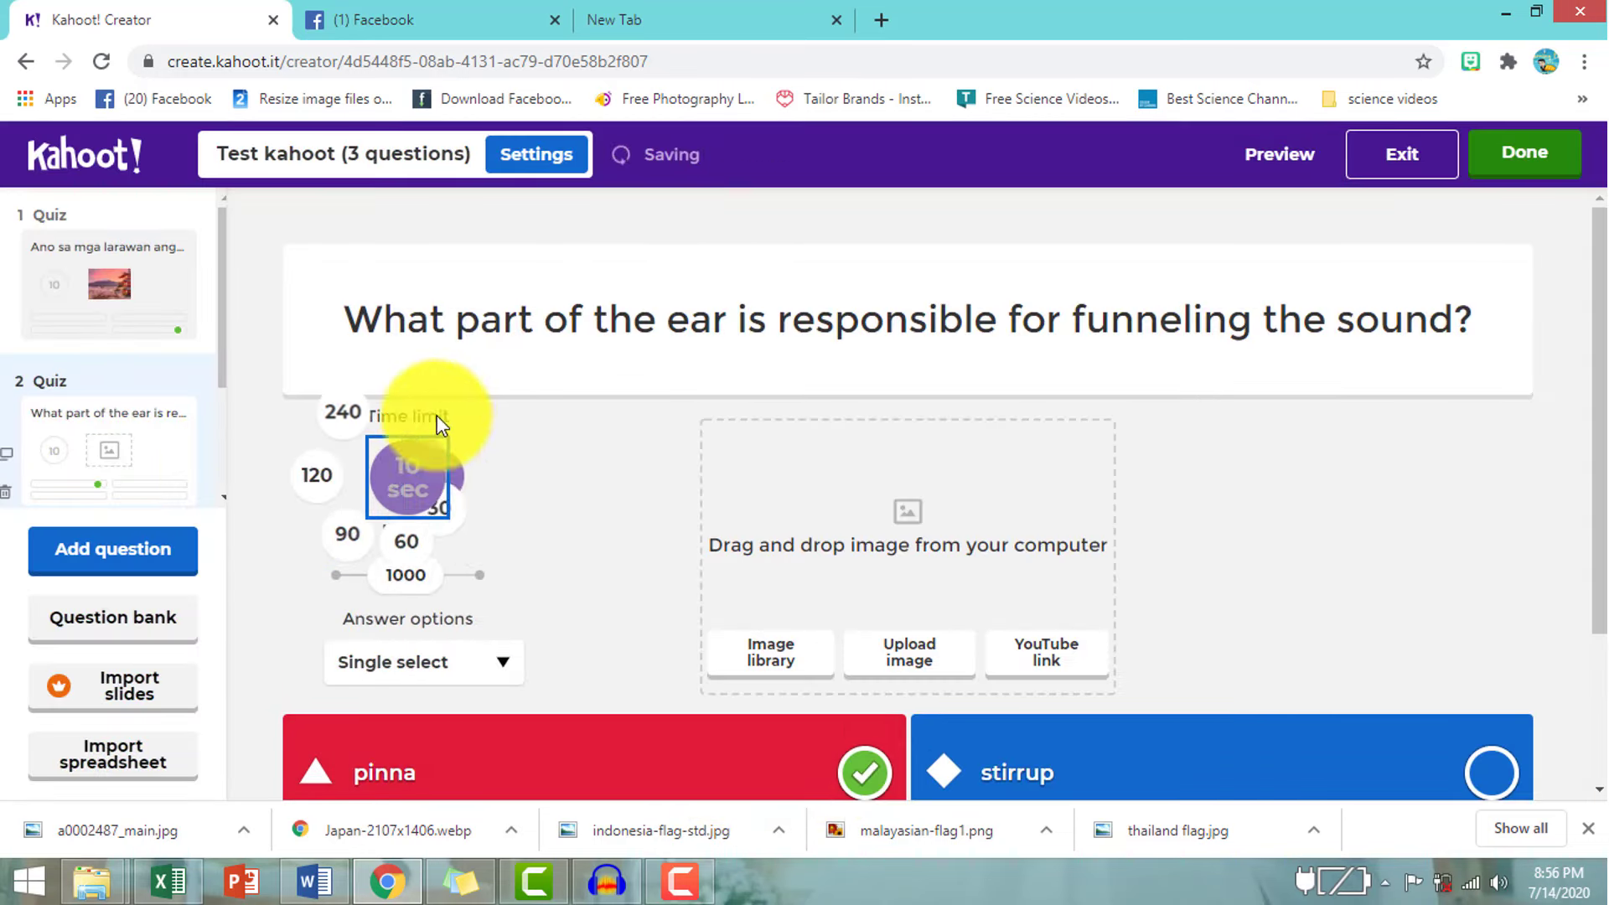
pyautogui.scroll(-2, 201, 447)
# - Give the Olympic games question a 10-second limit and mark the kahoot Done
pyautogui.click(107, 445)
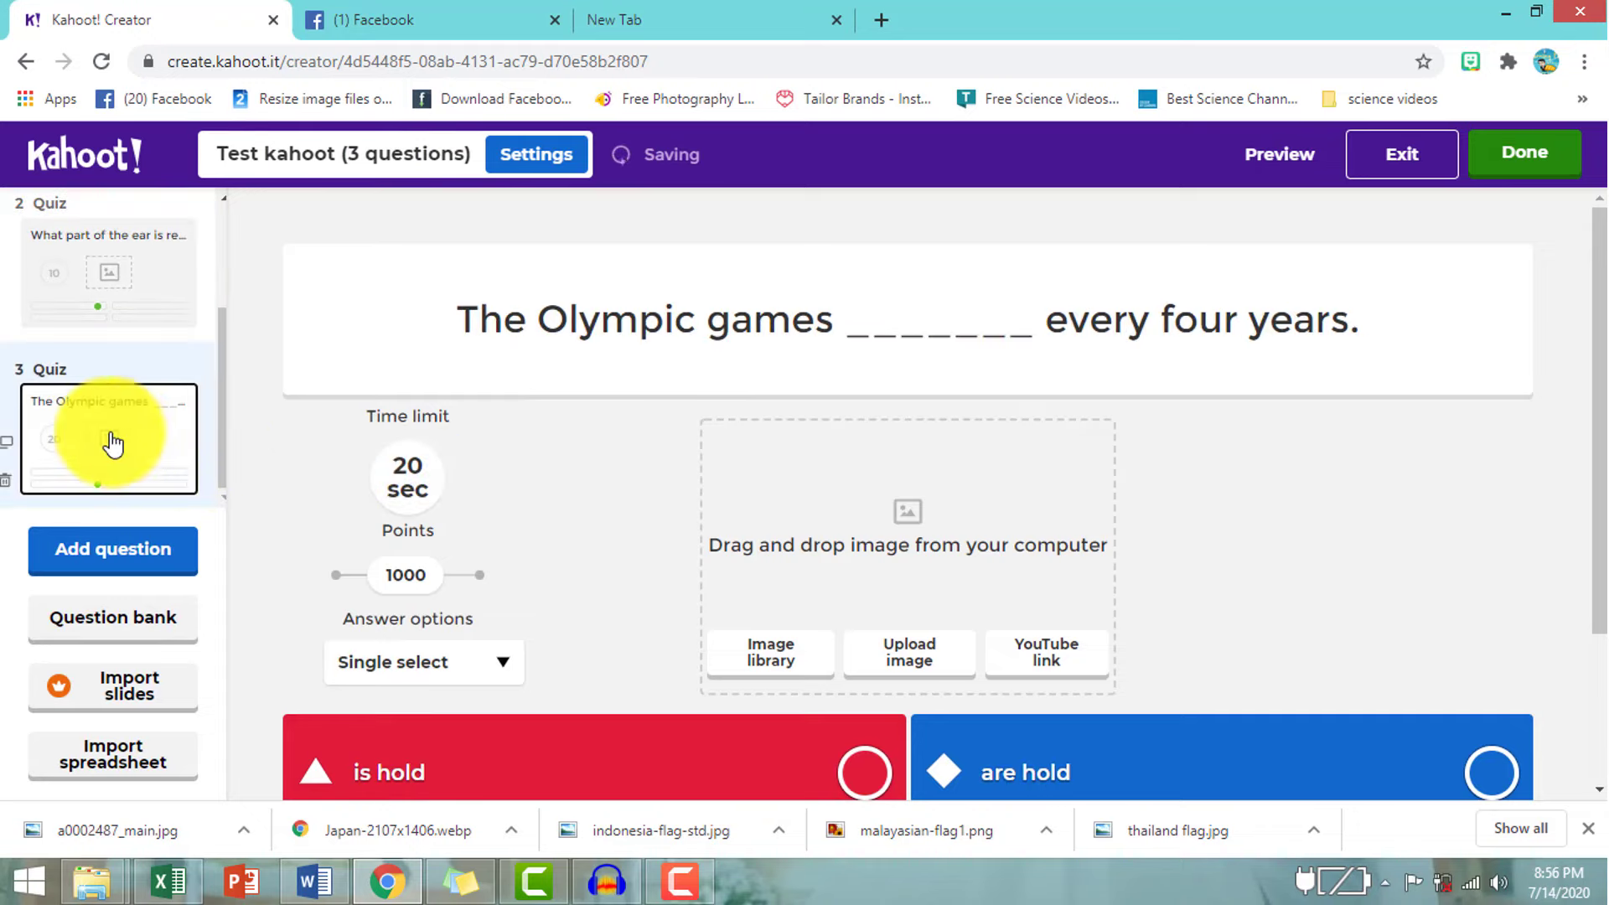
pyautogui.click(408, 504)
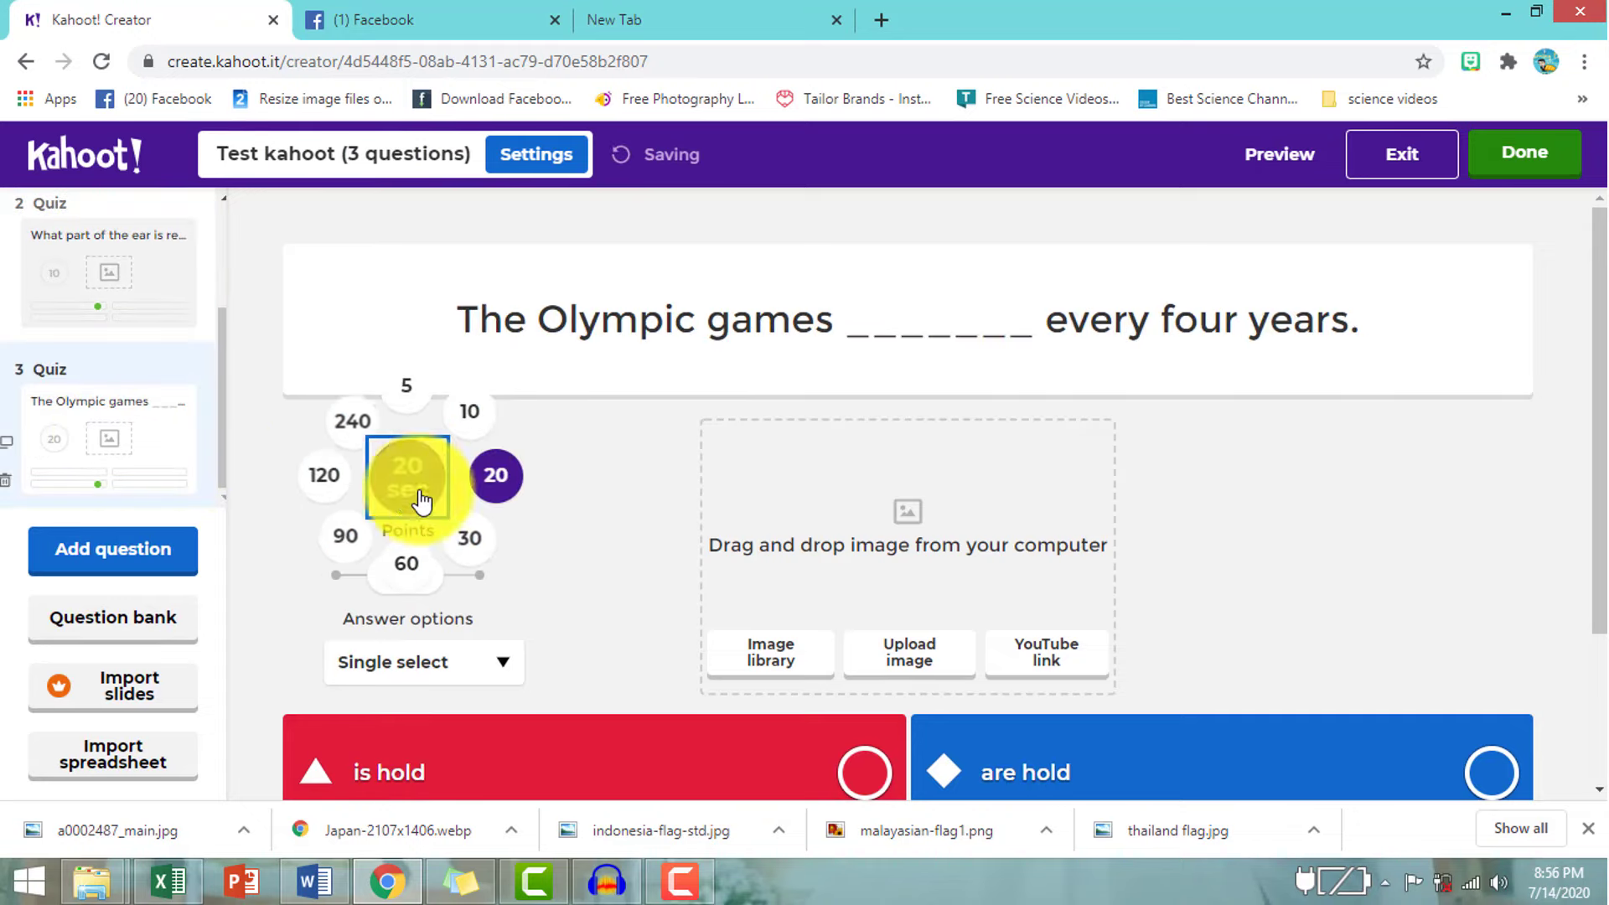
pyautogui.click(467, 421)
pyautogui.scroll(-3, 576, 523)
pyautogui.scroll(3, 582, 545)
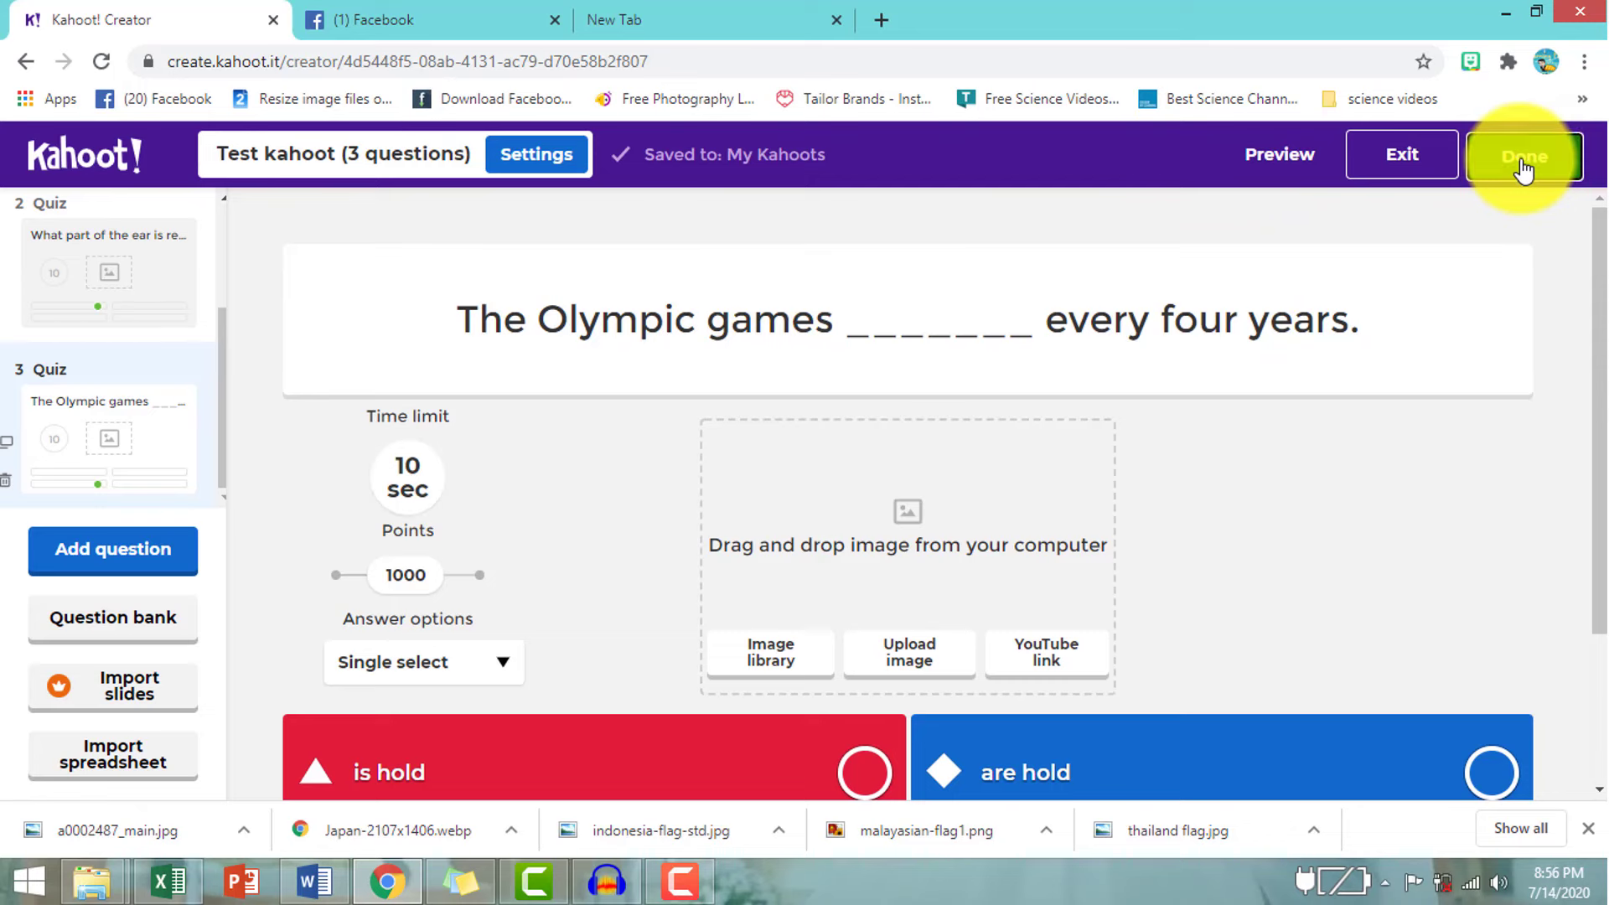
pyautogui.click(1524, 170)
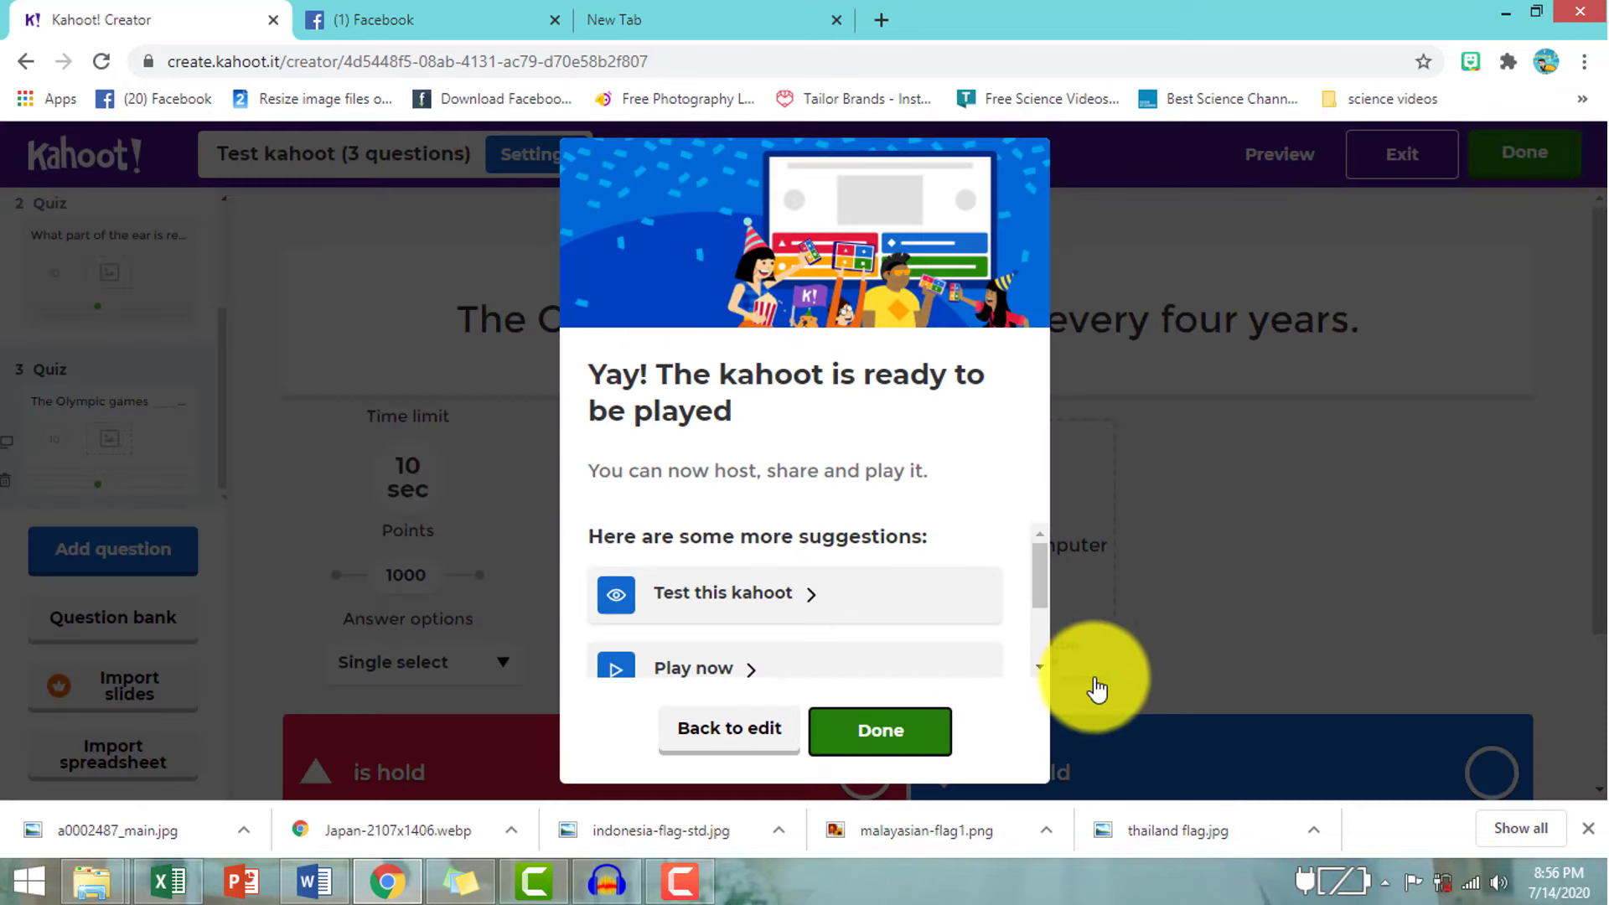
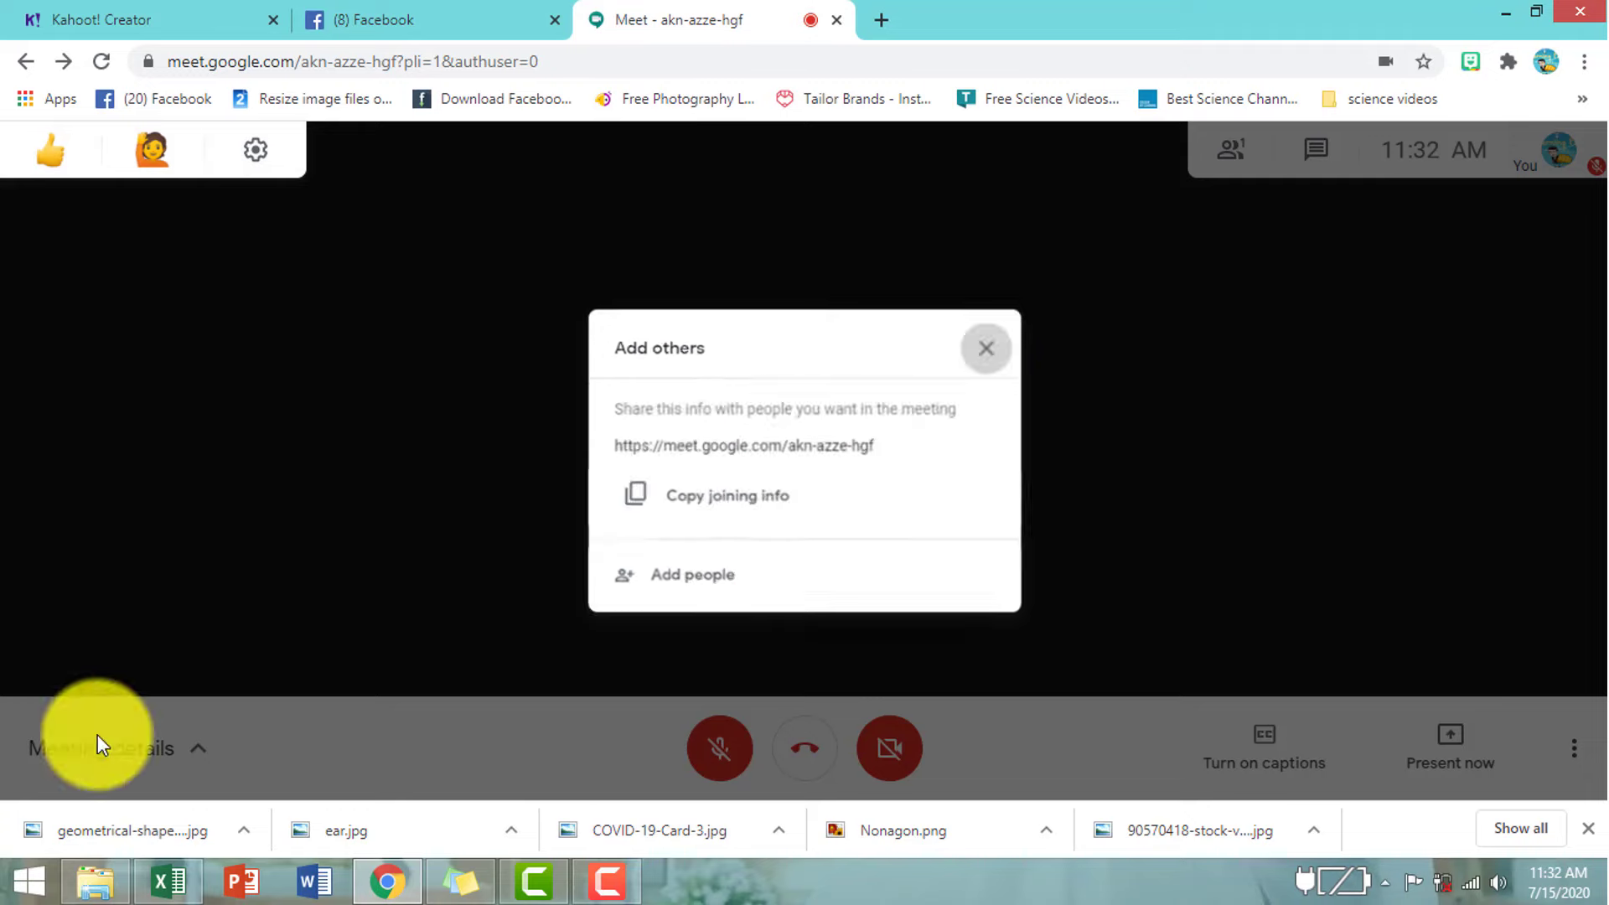
# - Copy the Meet call's joining link from the Meeting details panel
pyautogui.click(145, 761)
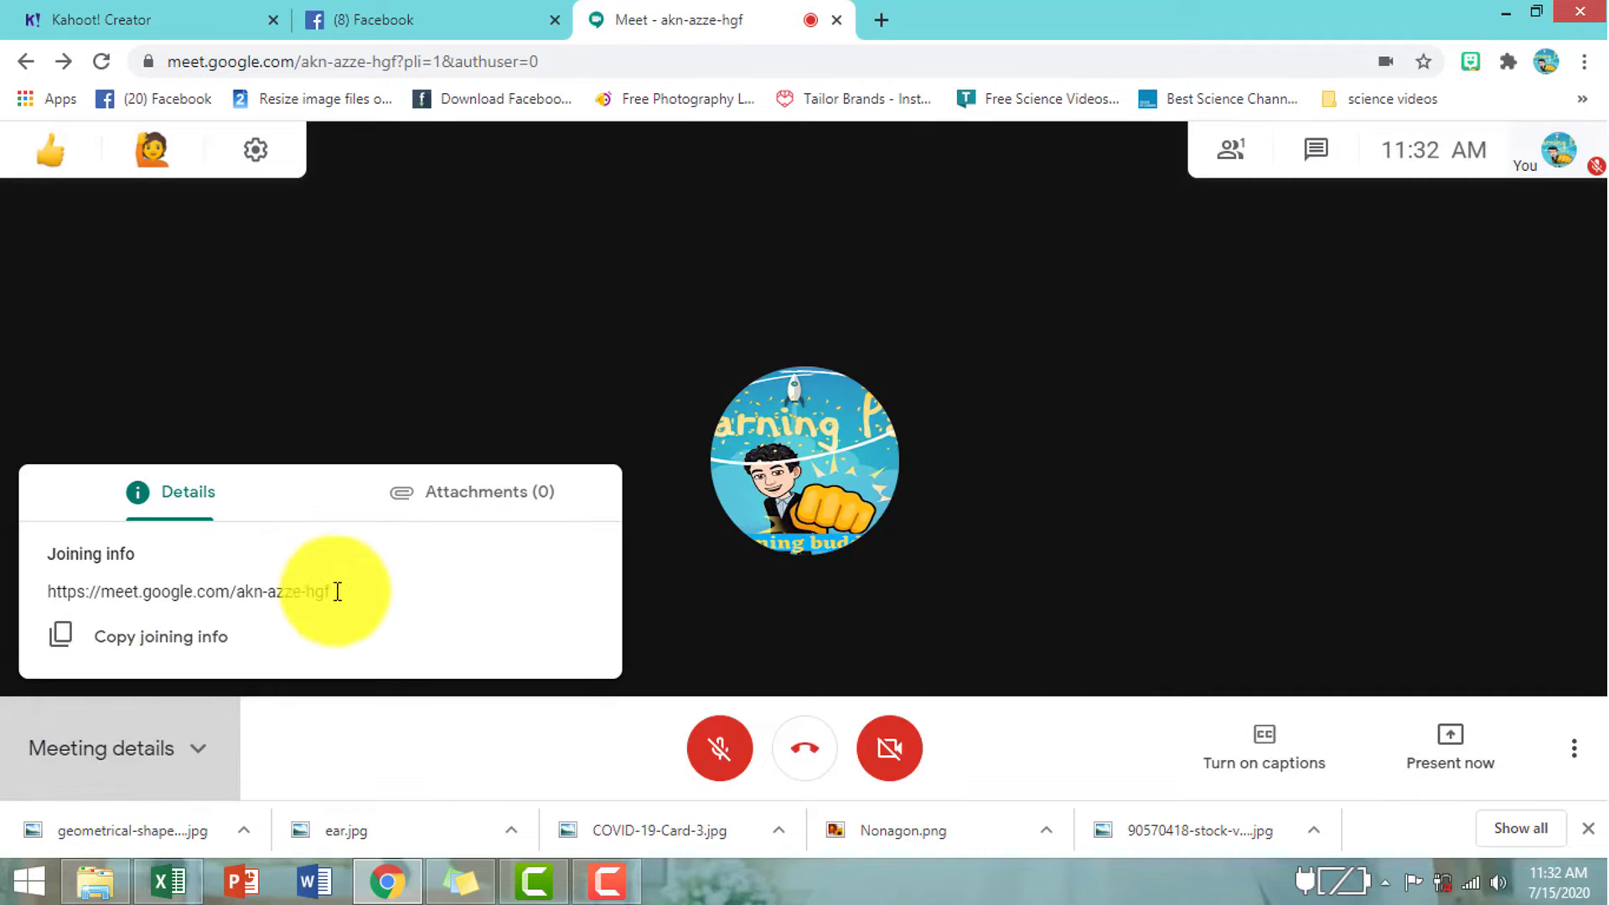
pyautogui.moveTo(352, 593); pyautogui.dragTo(47, 593)
pyautogui.click(38, 618)
pyautogui.tripleClick(36, 595)
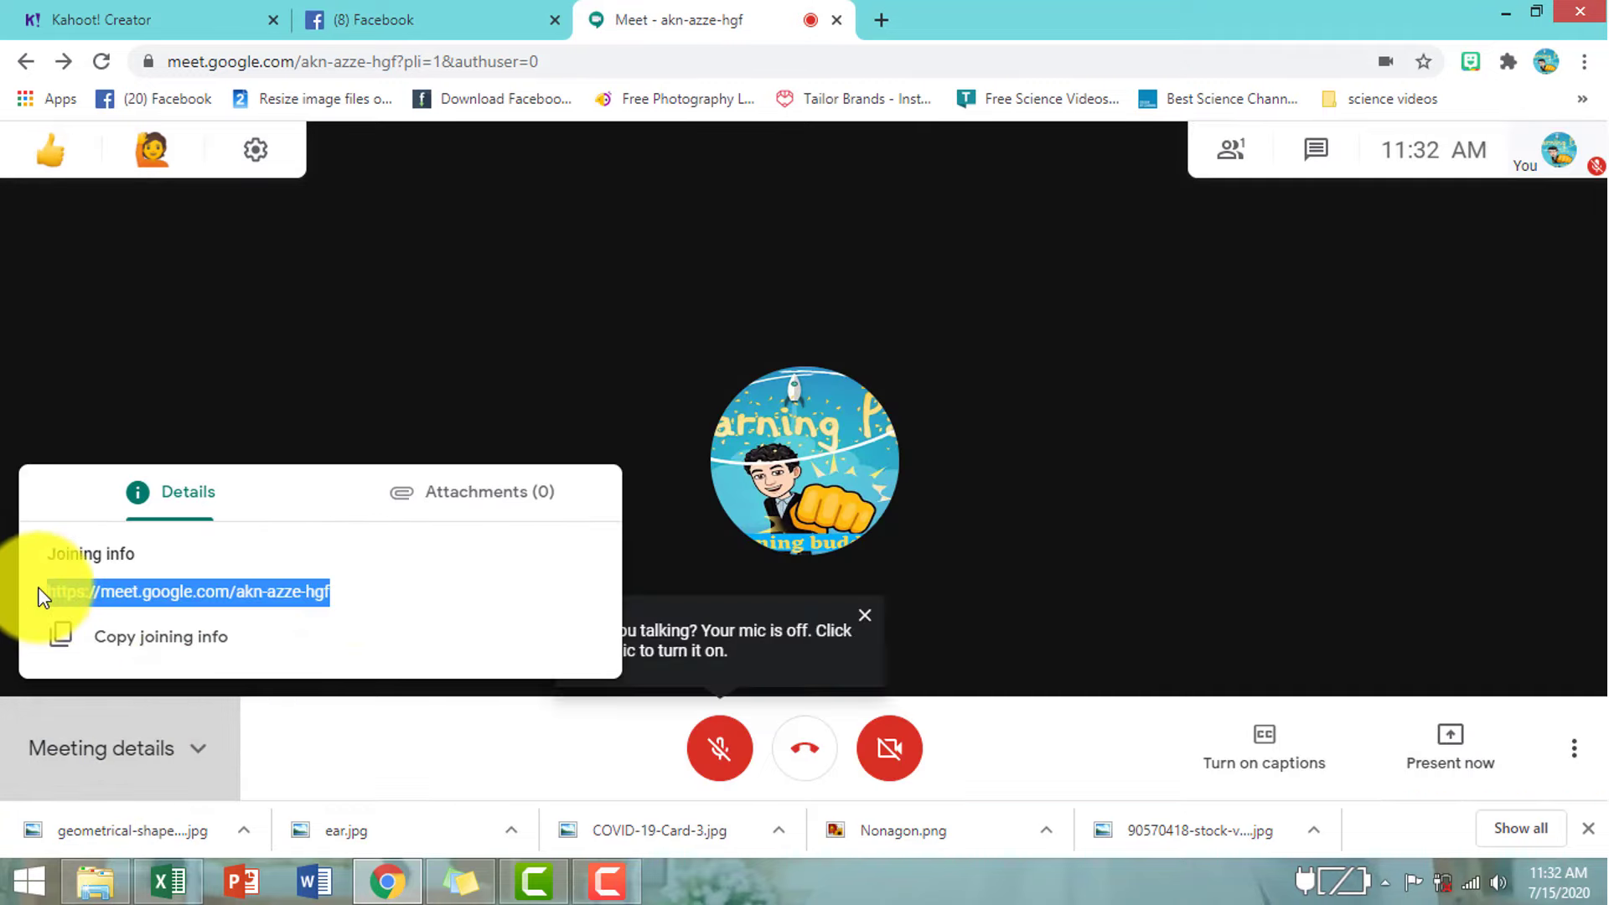
pyautogui.click(187, 639)
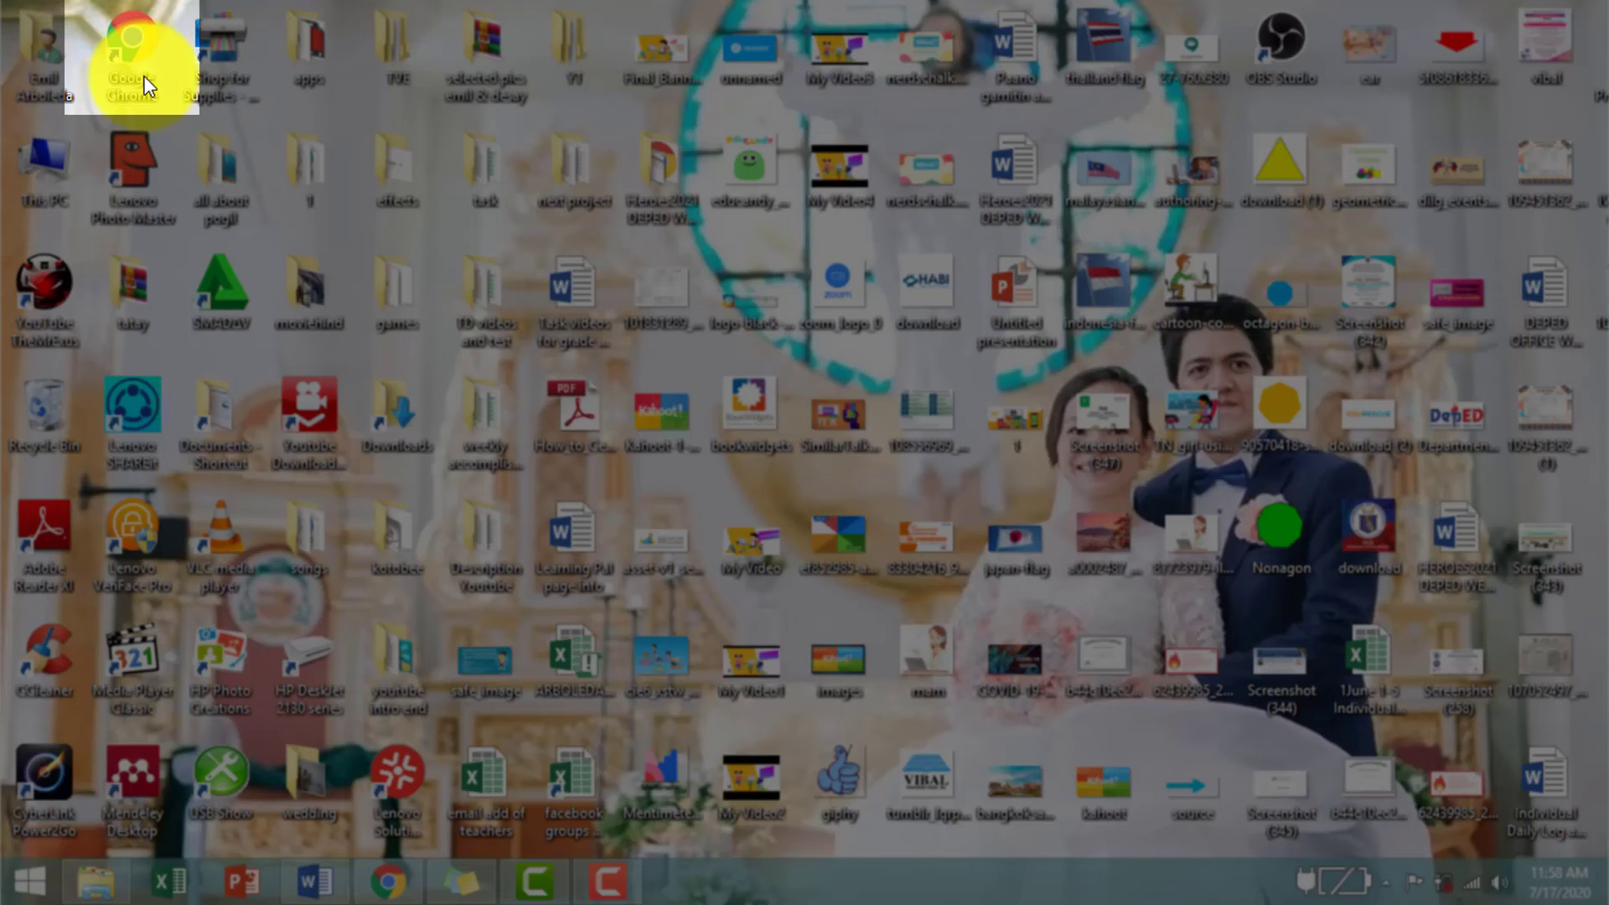
# - Load kahoot.it in the separate New Tab Chrome window
pyautogui.moveTo(424, 679)
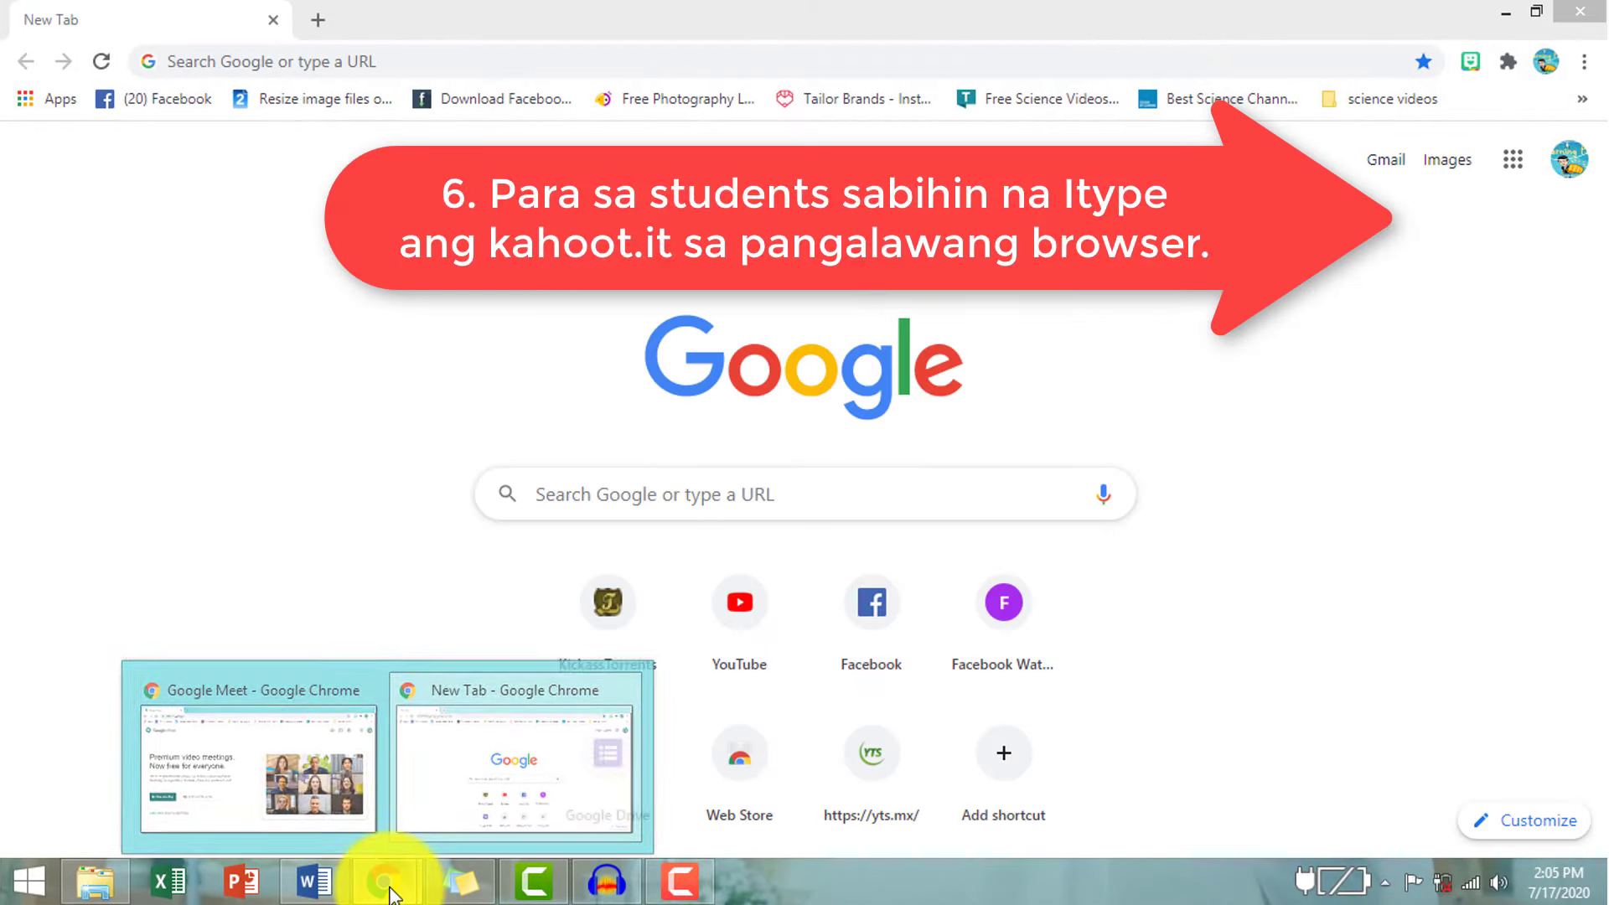
pyautogui.click(385, 880)
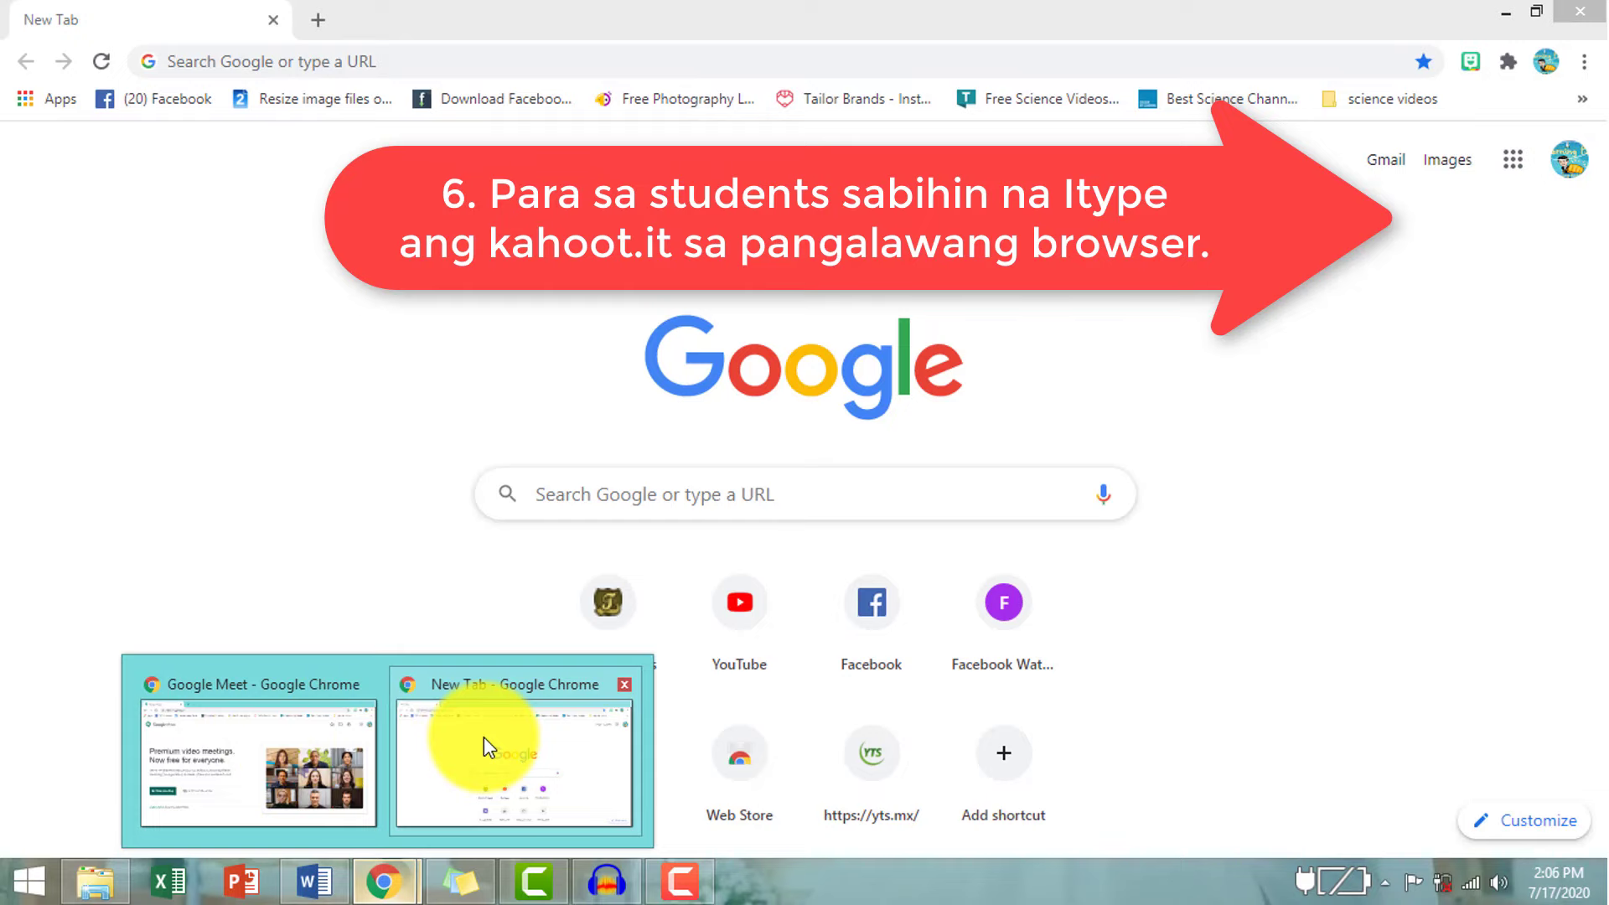
pyautogui.click(484, 737)
pyautogui.click(637, 510)
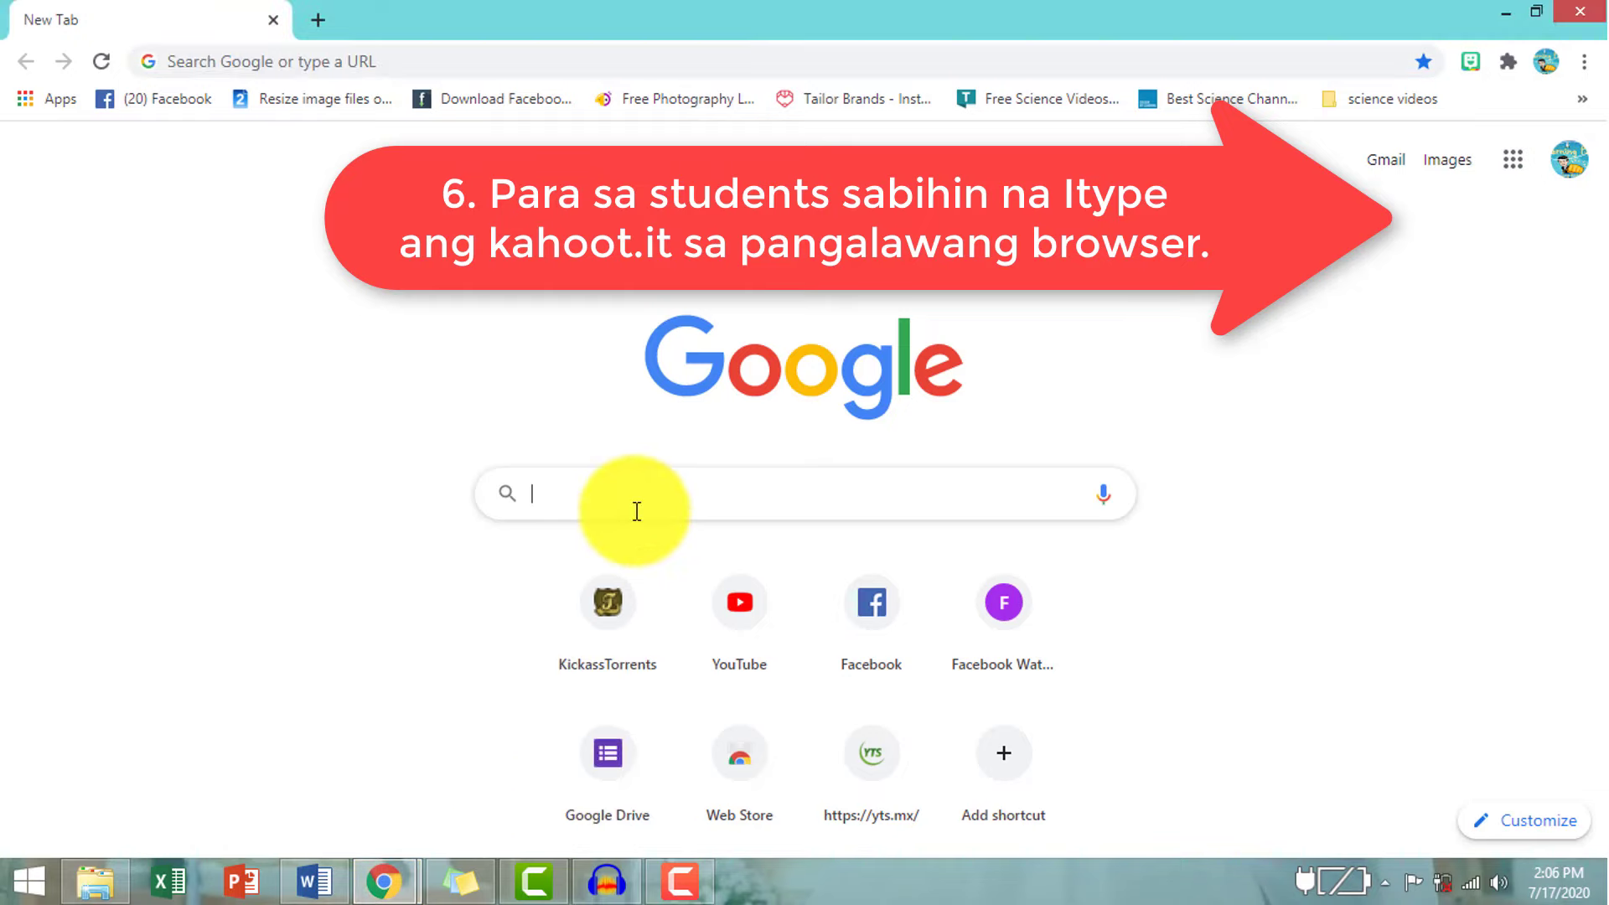
pyautogui.write('kahoot')
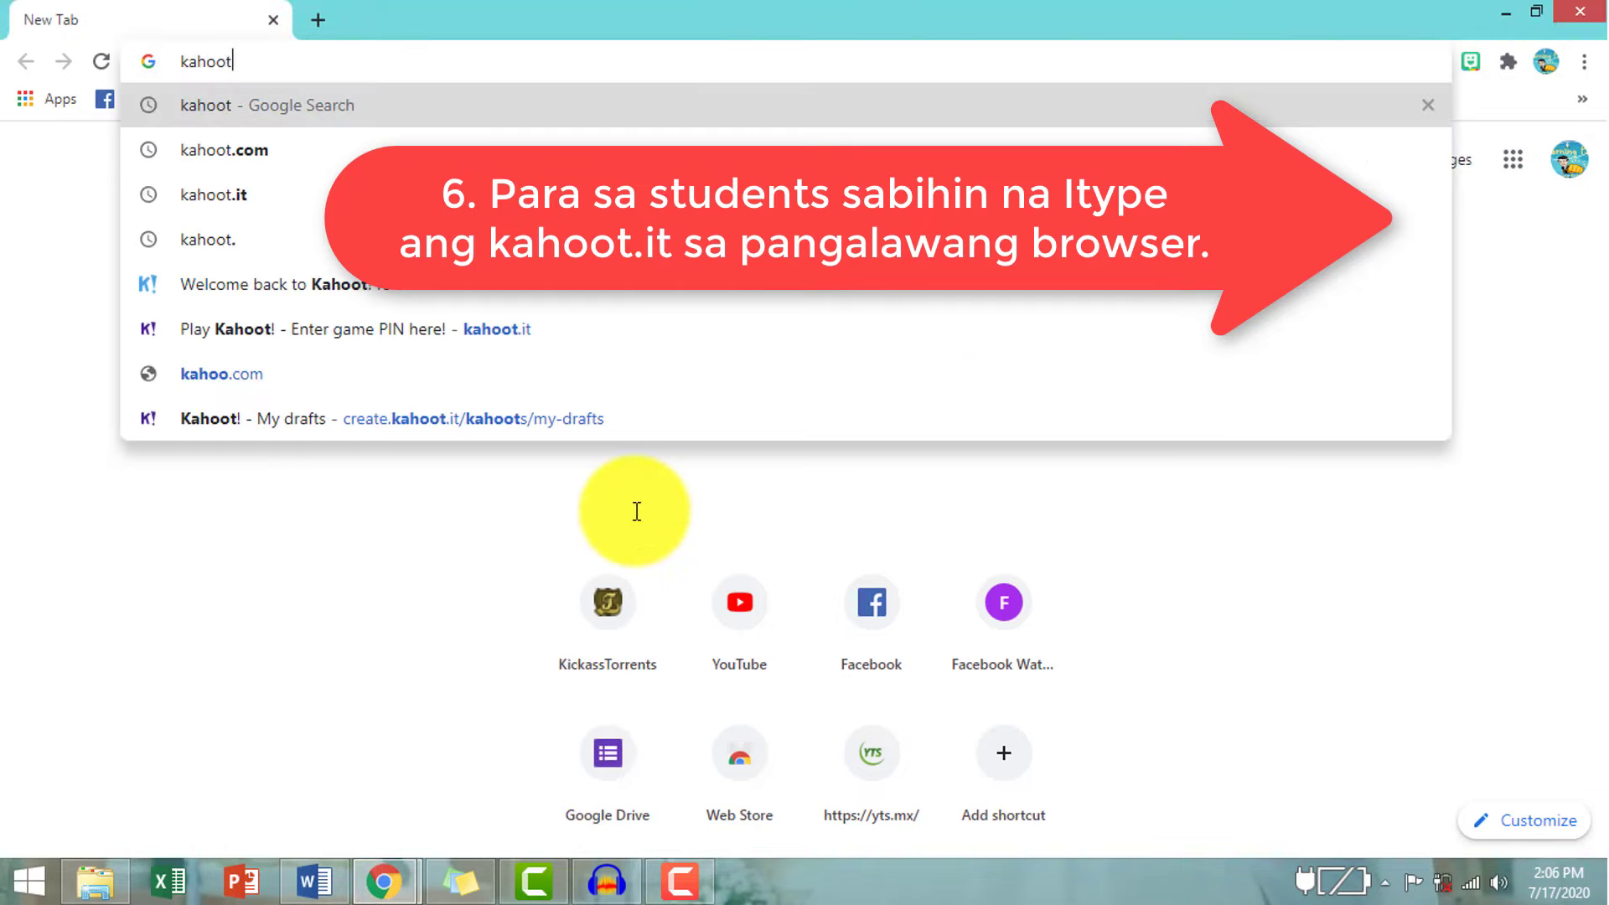
pyautogui.write('.it')
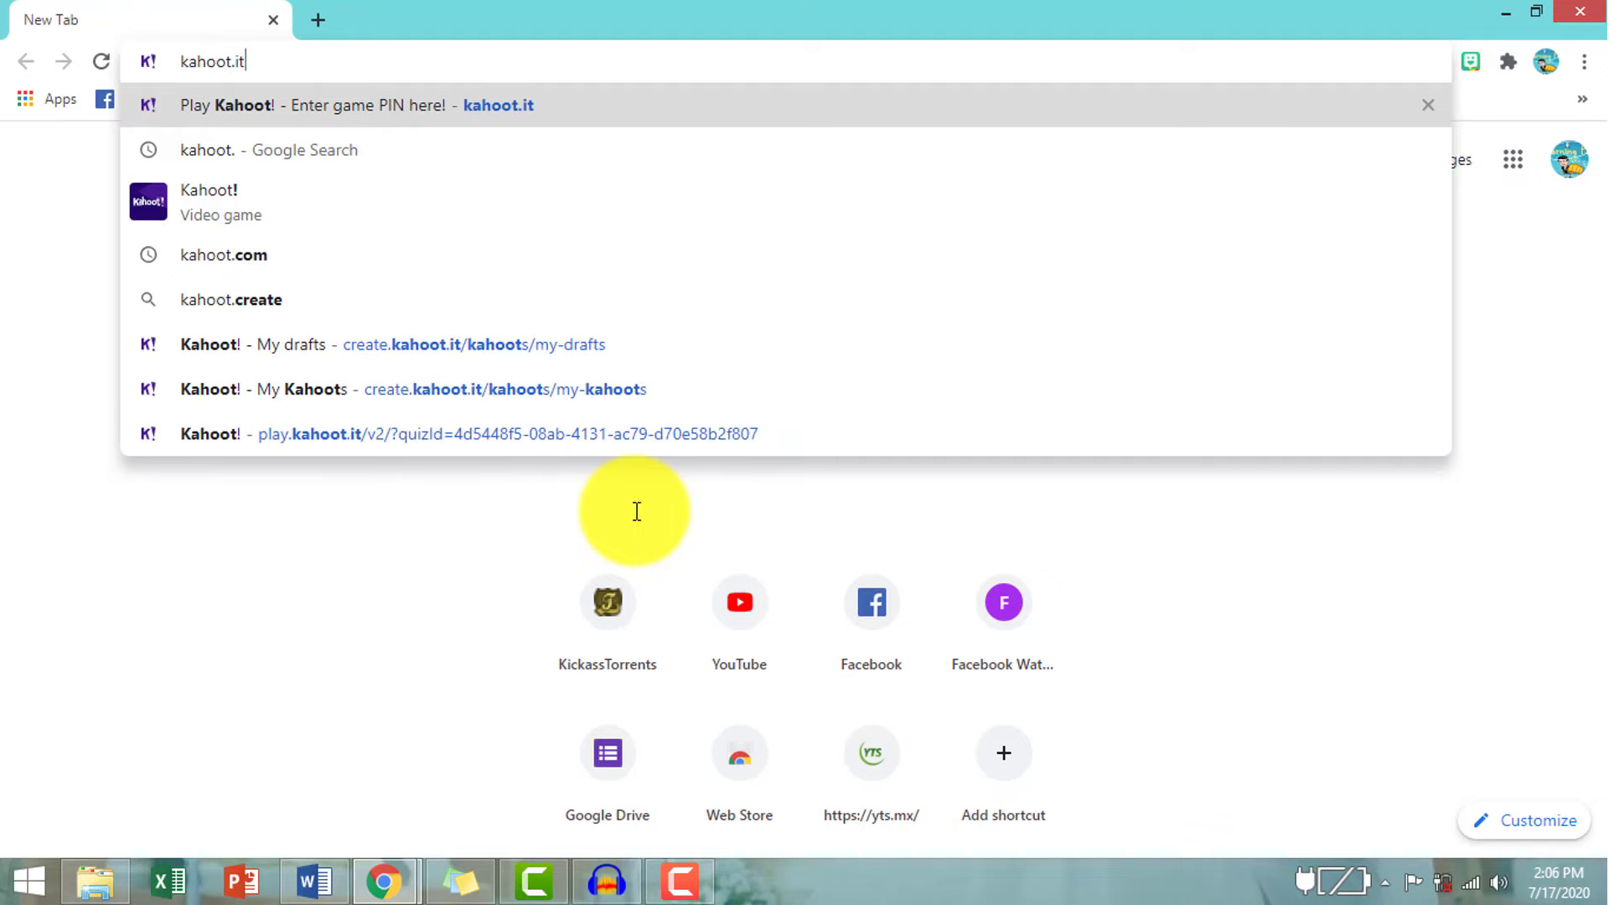
pyautogui.press('Return')
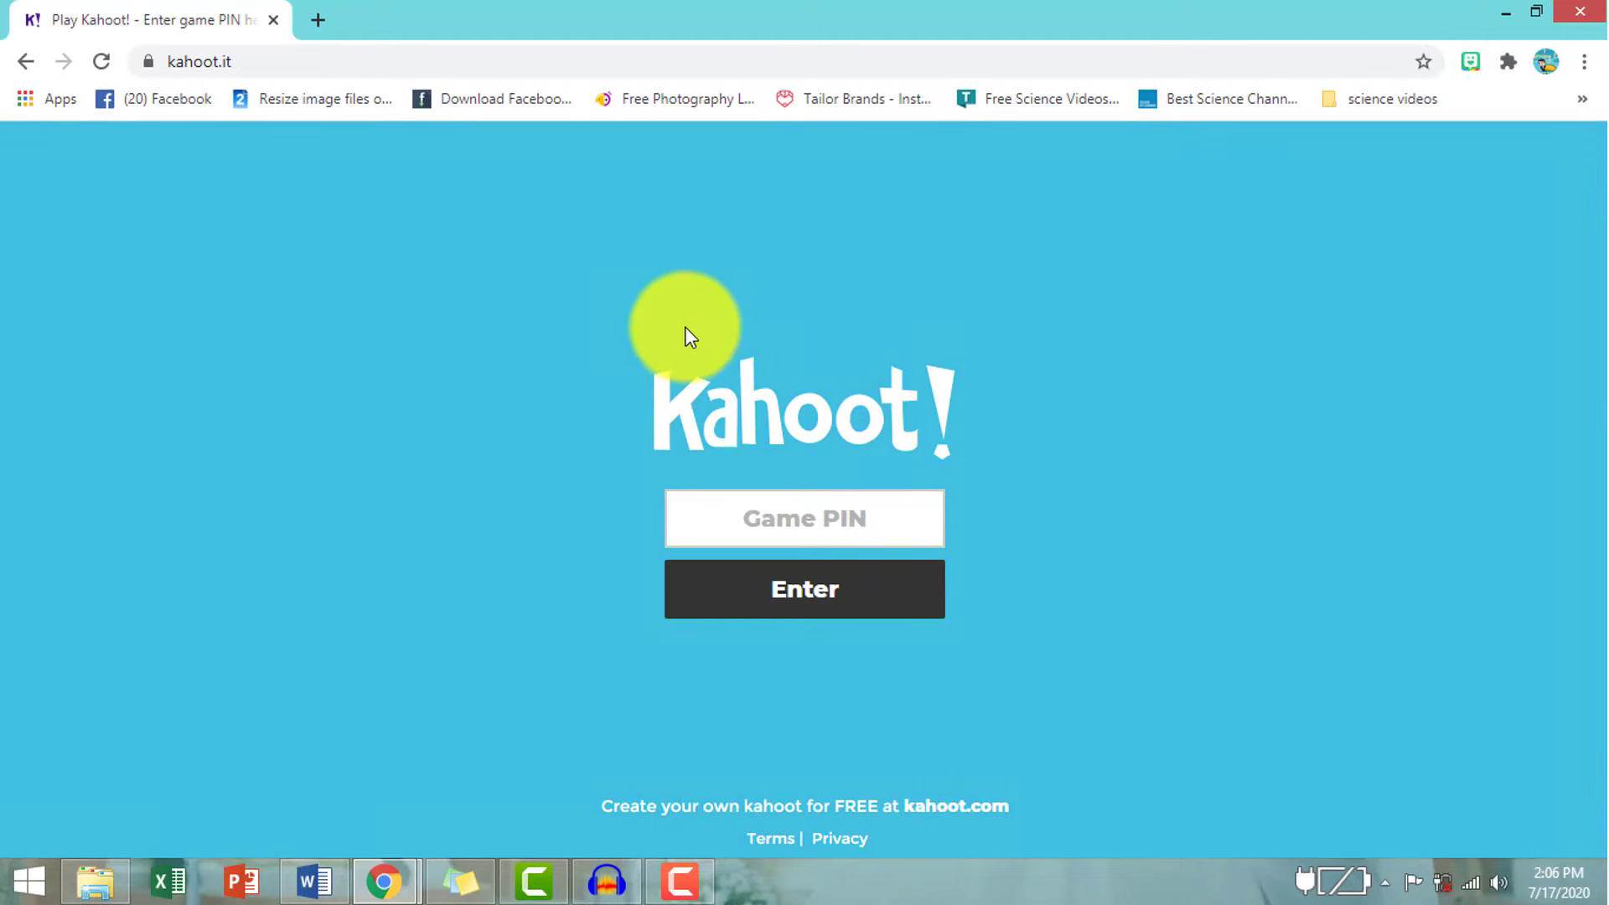
# - Restore both Chrome windows, placing the Kahoot player on the right and Meet on the left
pyautogui.click(1536, 12)
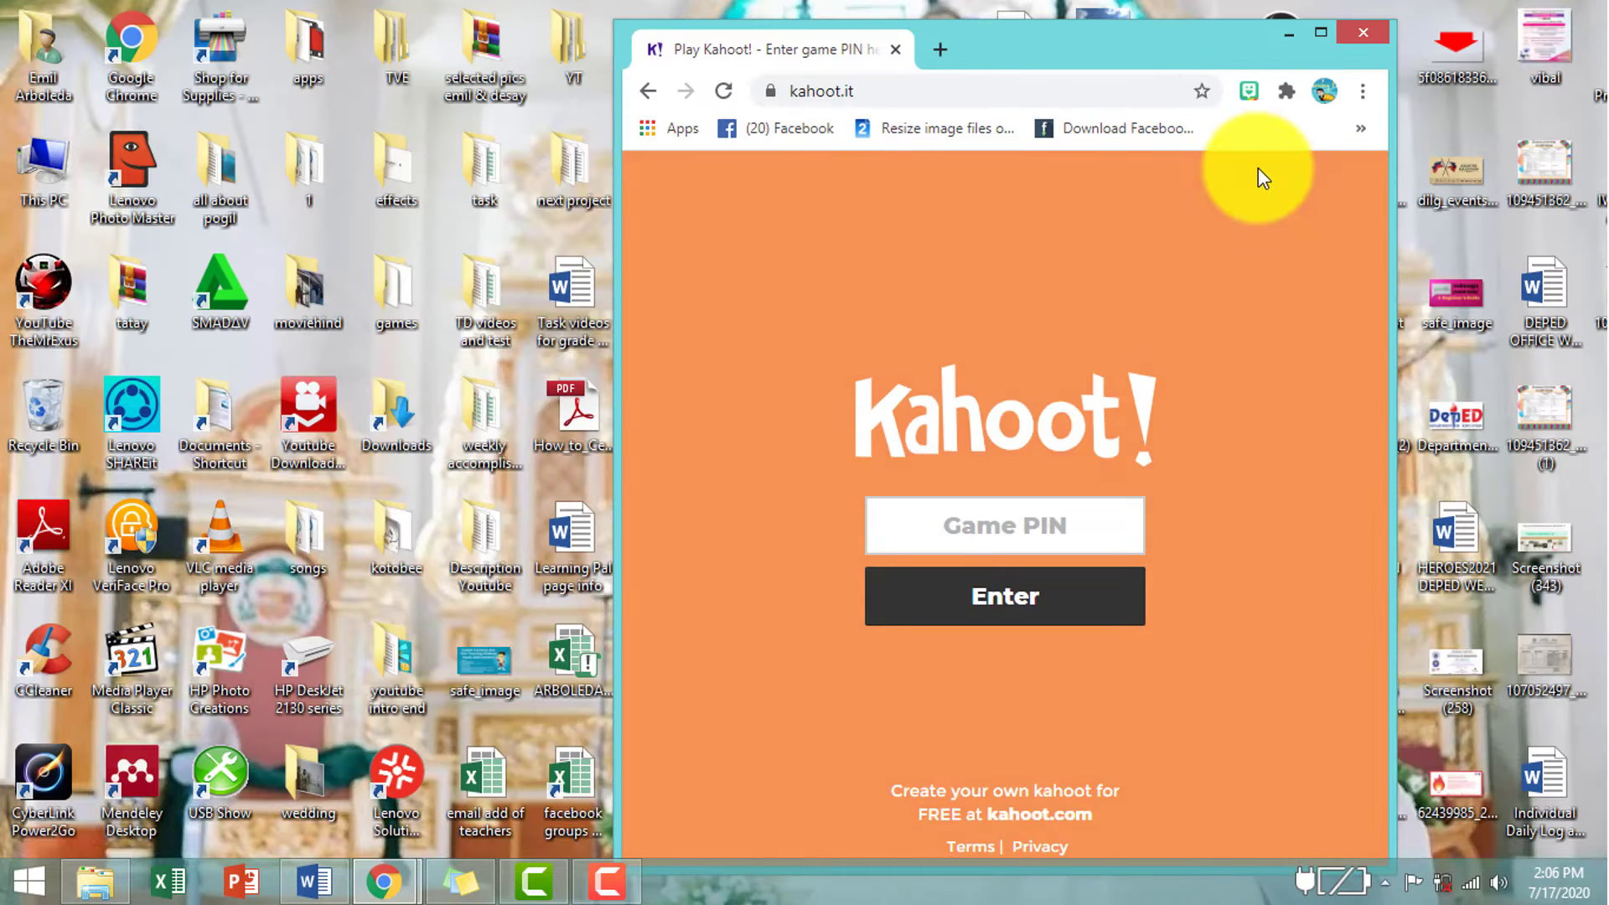
pyautogui.moveTo(1208, 41); pyautogui.dragTo(1408, 32)
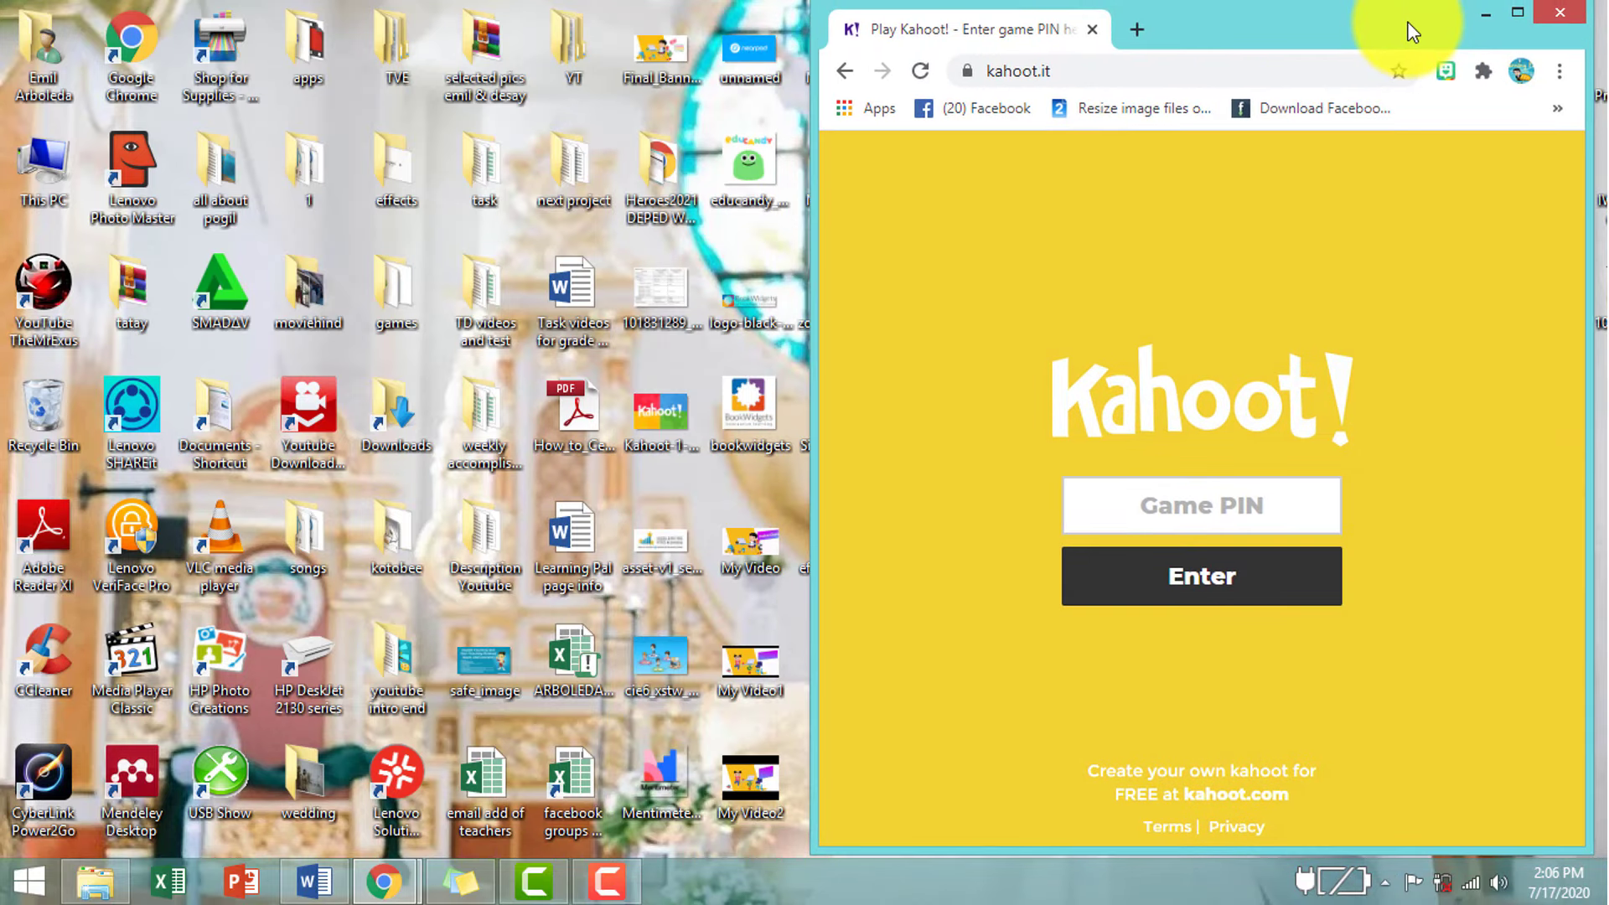
pyautogui.click(384, 880)
pyautogui.click(278, 734)
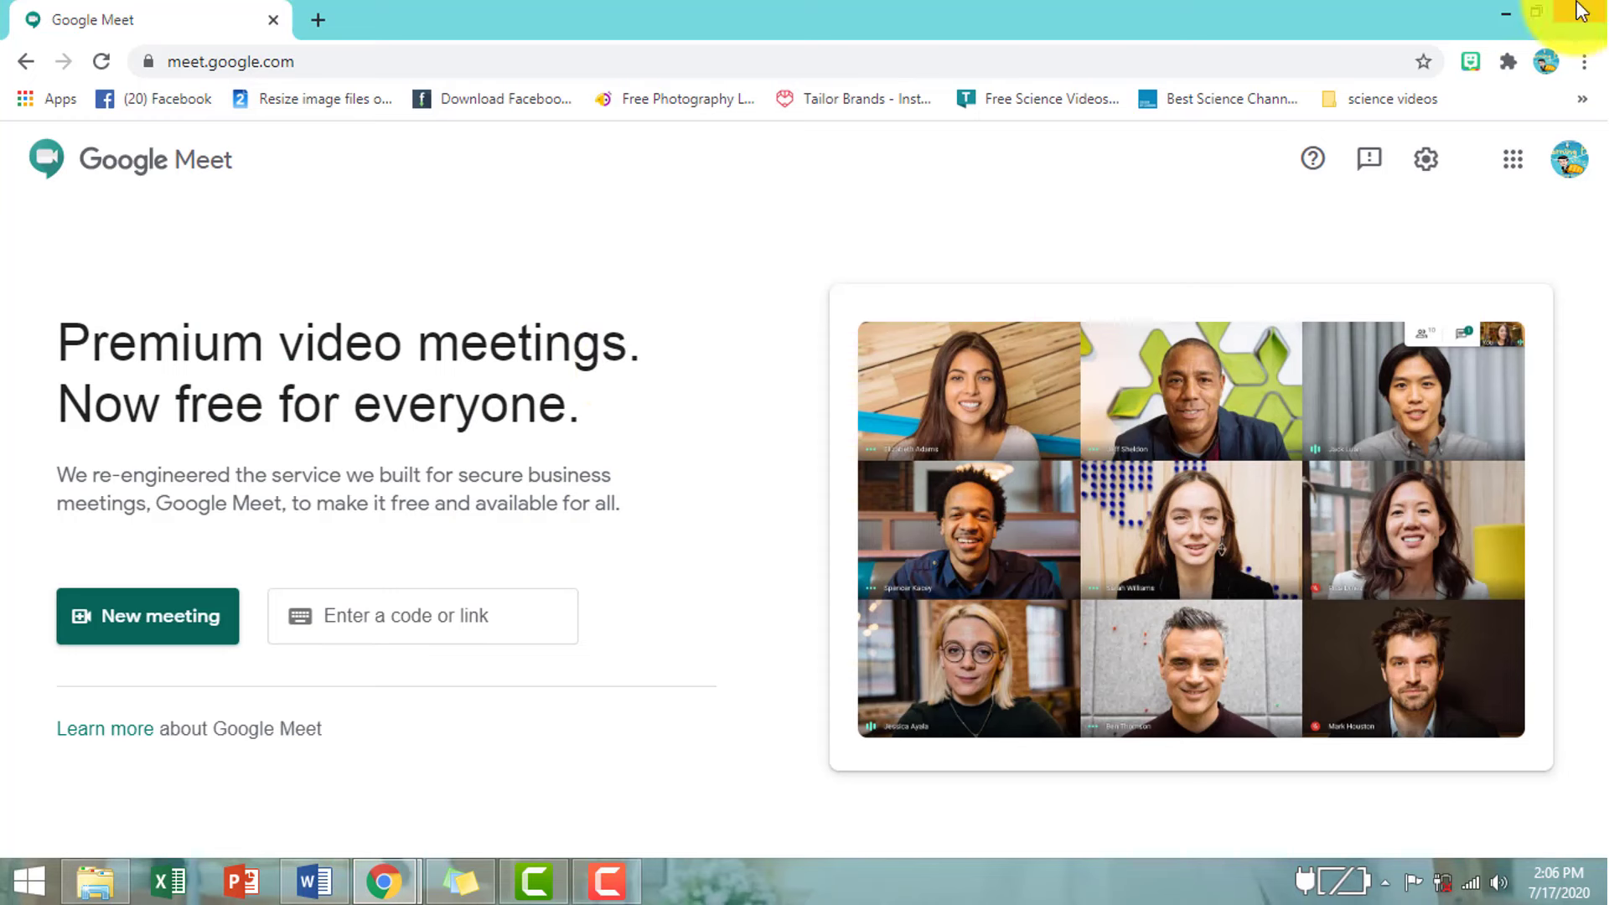
pyautogui.click(1537, 12)
pyautogui.moveTo(1067, 72); pyautogui.dragTo(484, 44)
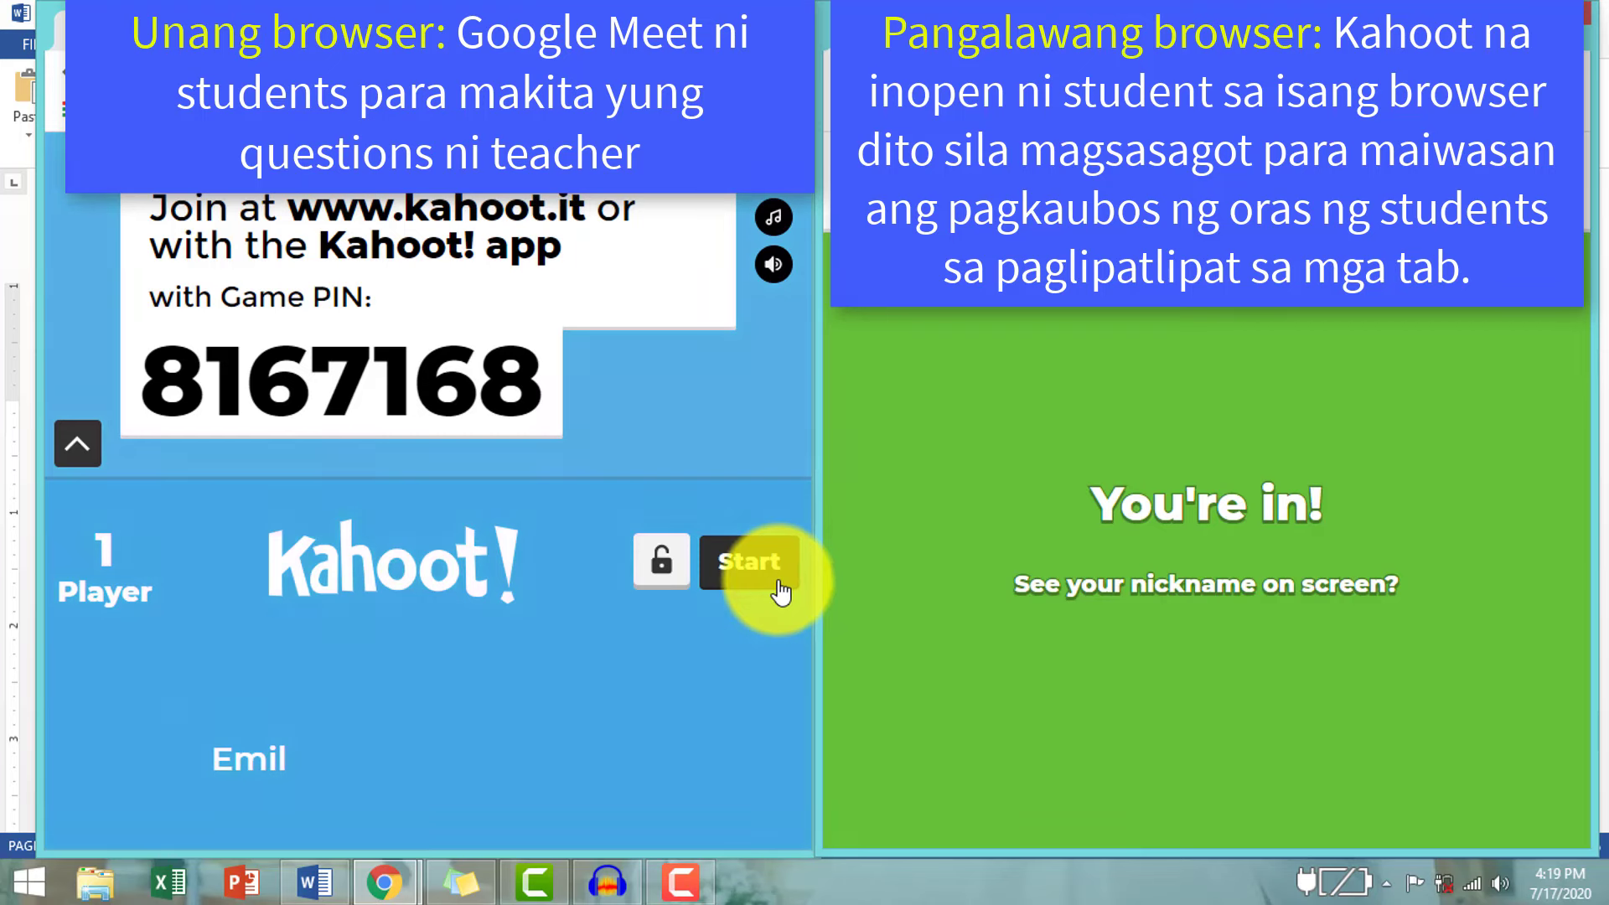
# - Start the demo game, answer question one with the Japanese flag, and move to question two
pyautogui.click(749, 561)
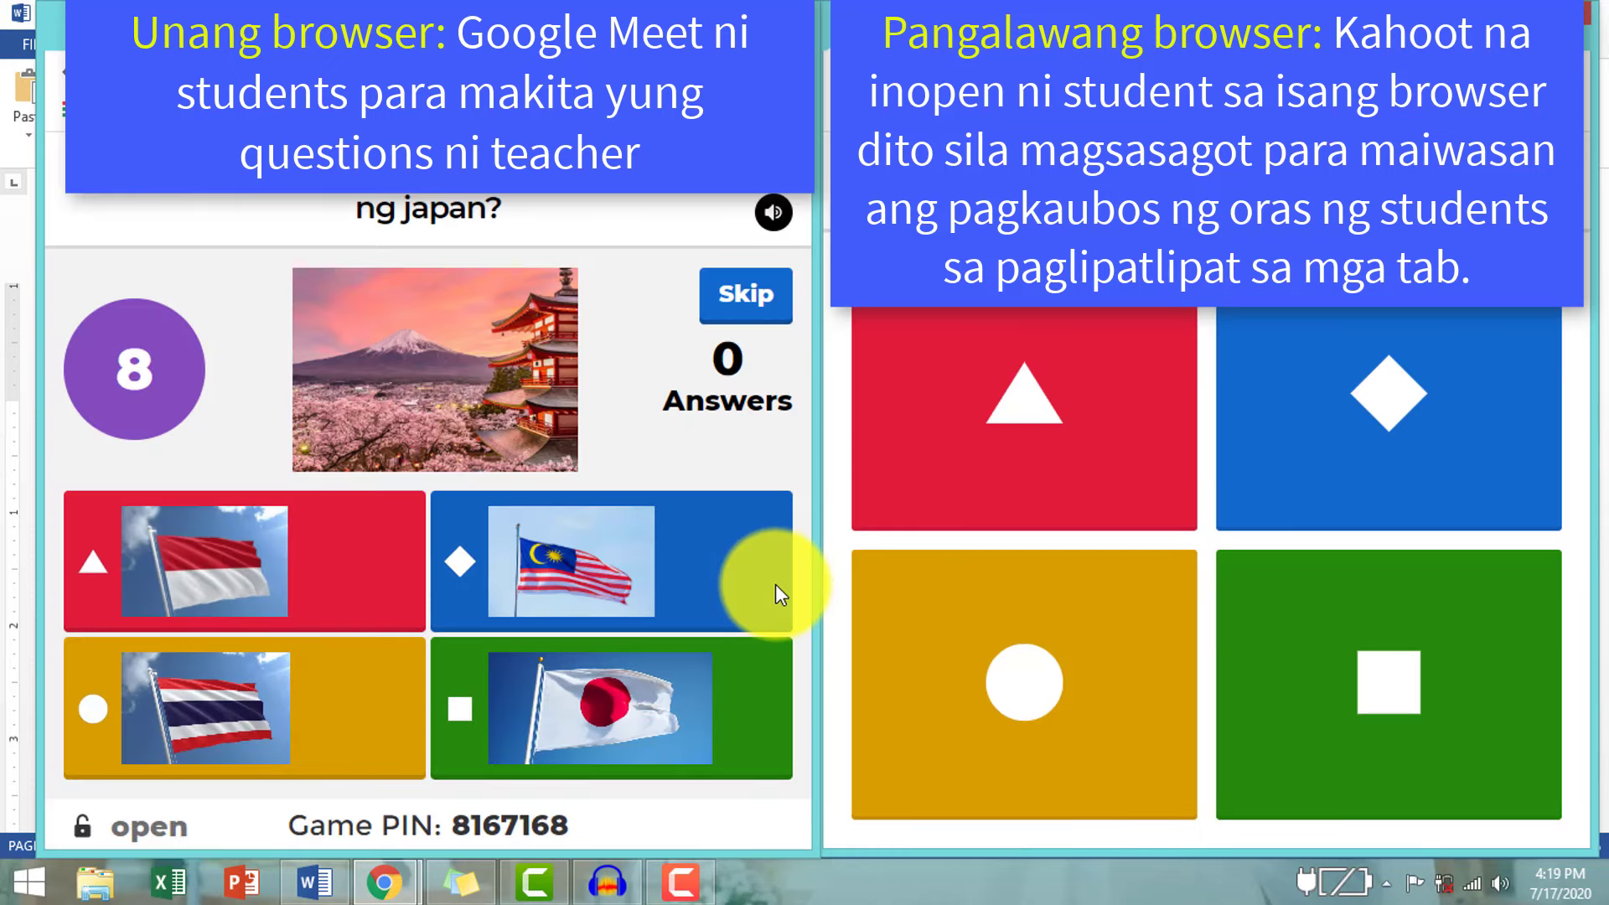
pyautogui.click(1358, 709)
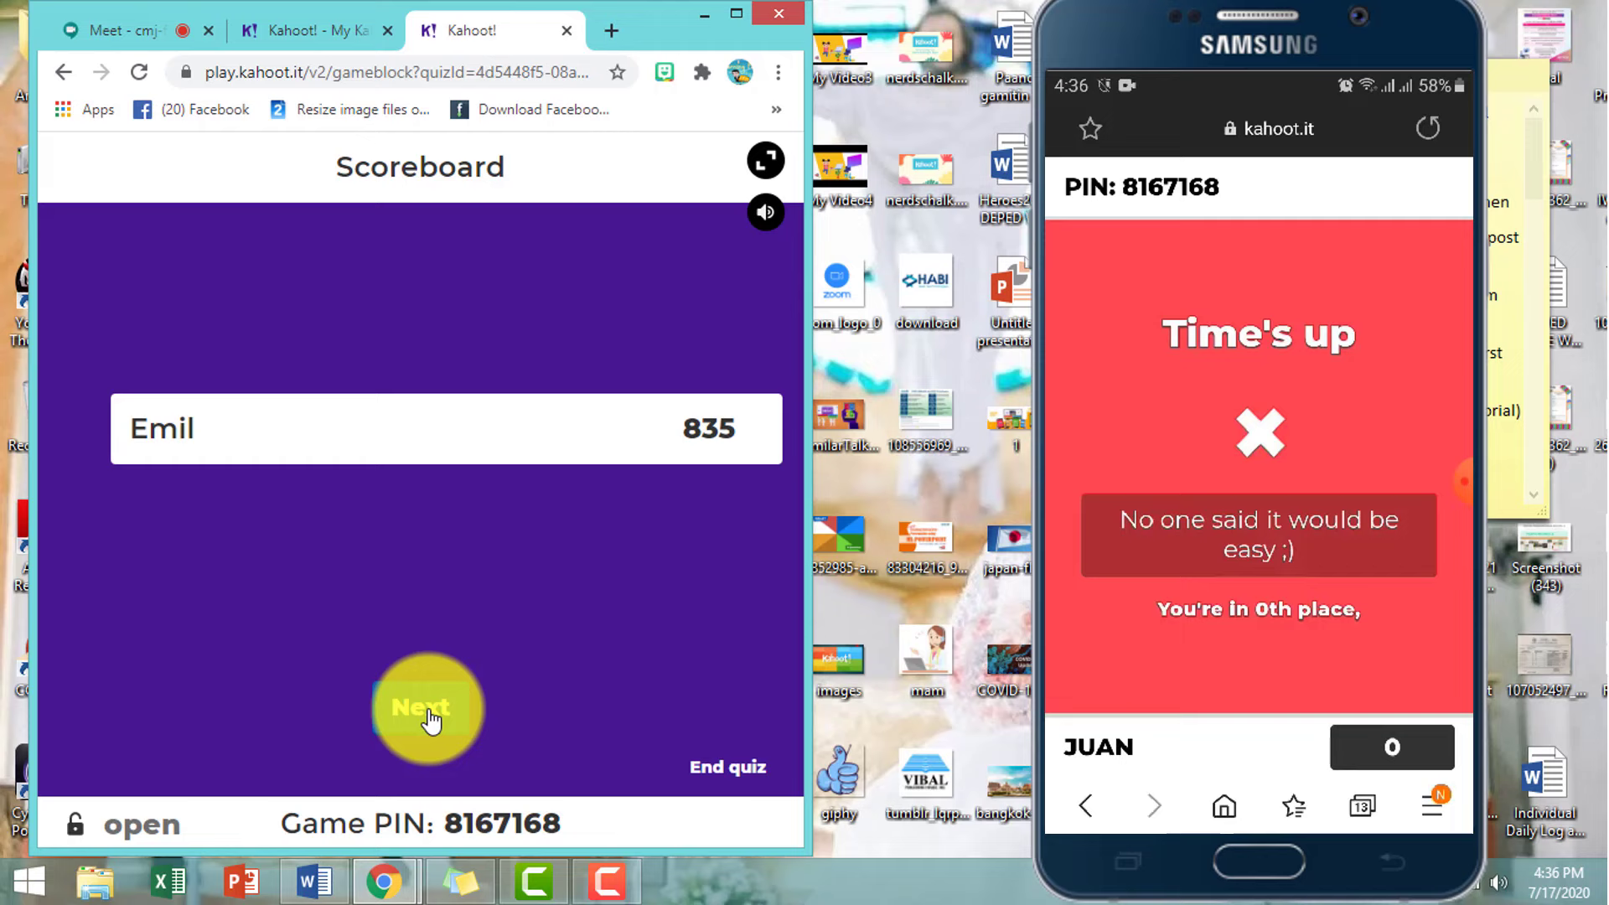
pyautogui.click(424, 708)
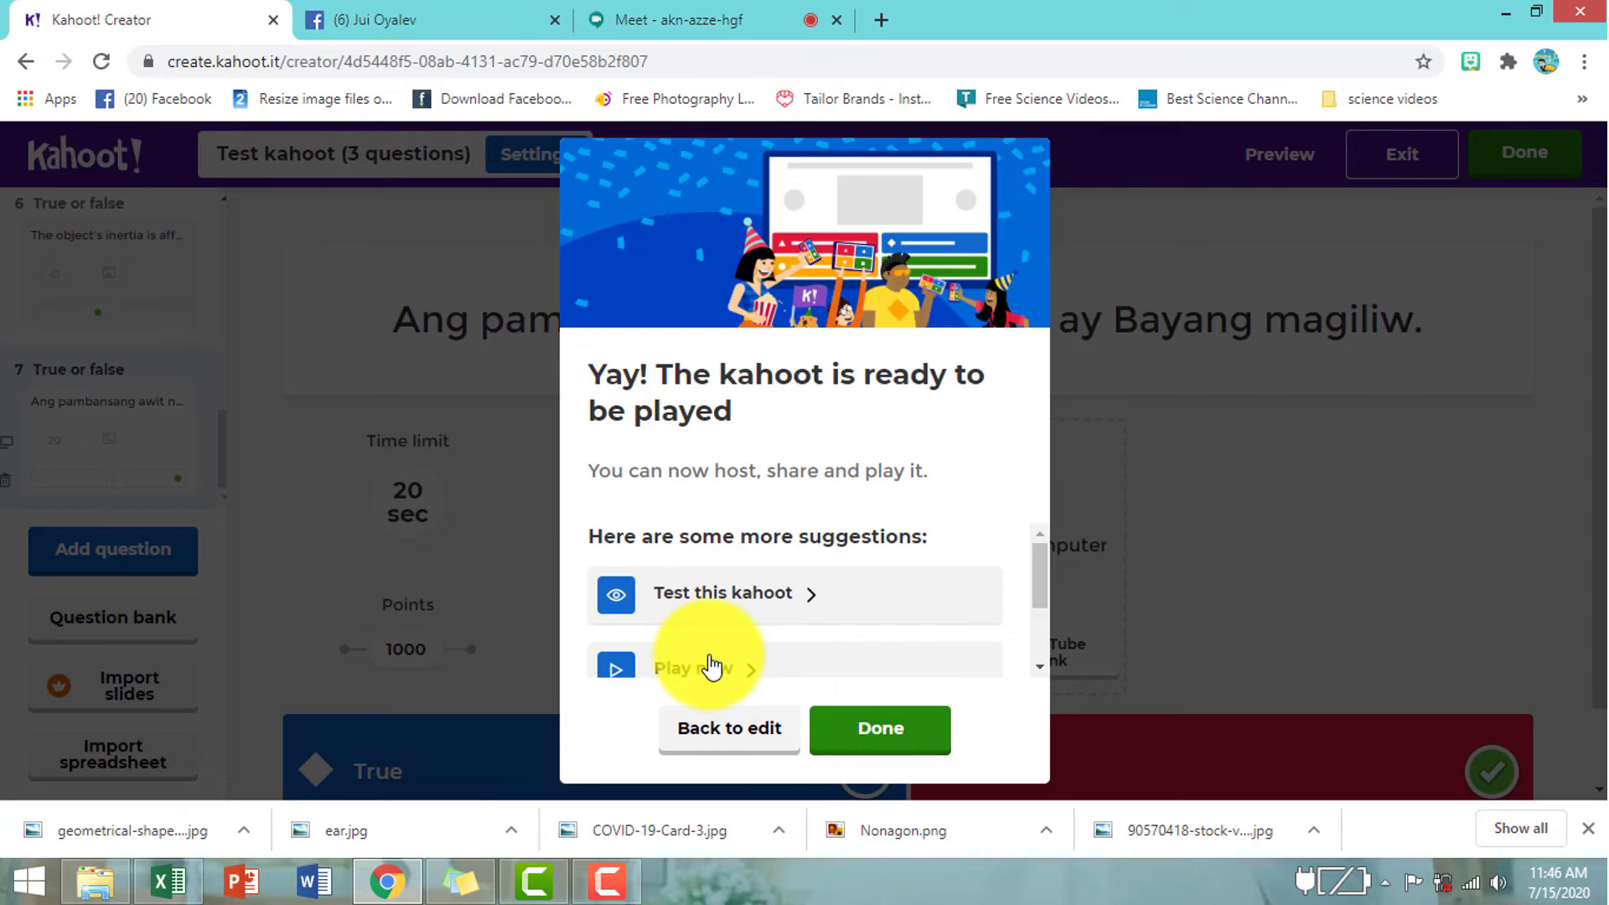
# - Launch the Test kahoot as a live Teach game in Classic mode
pyautogui.click(709, 667)
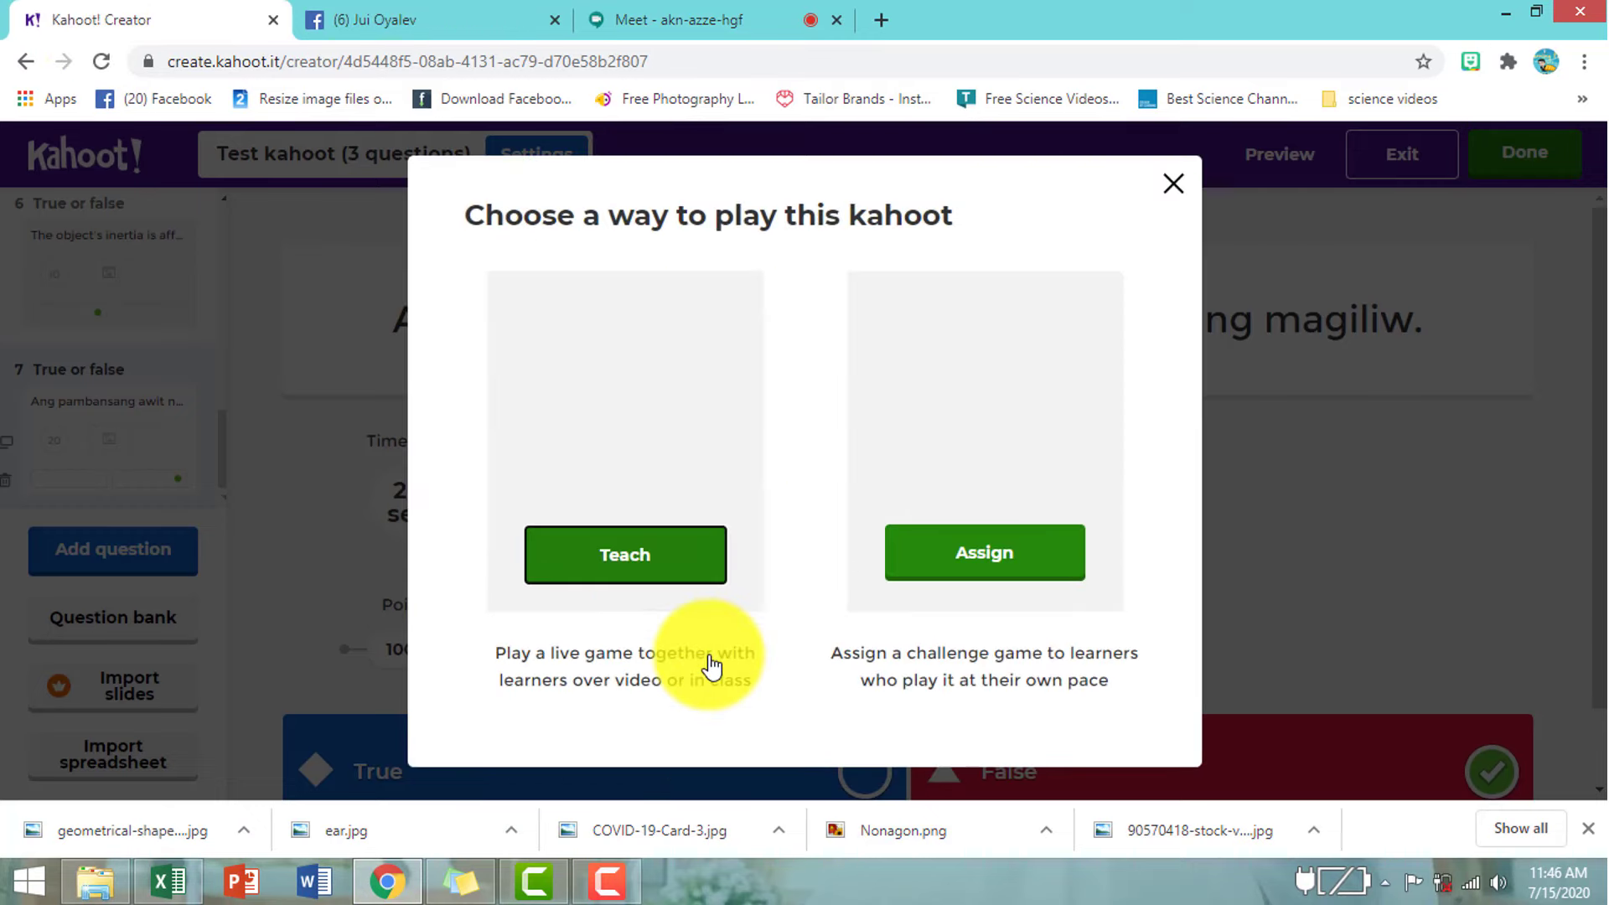
pyautogui.click(623, 558)
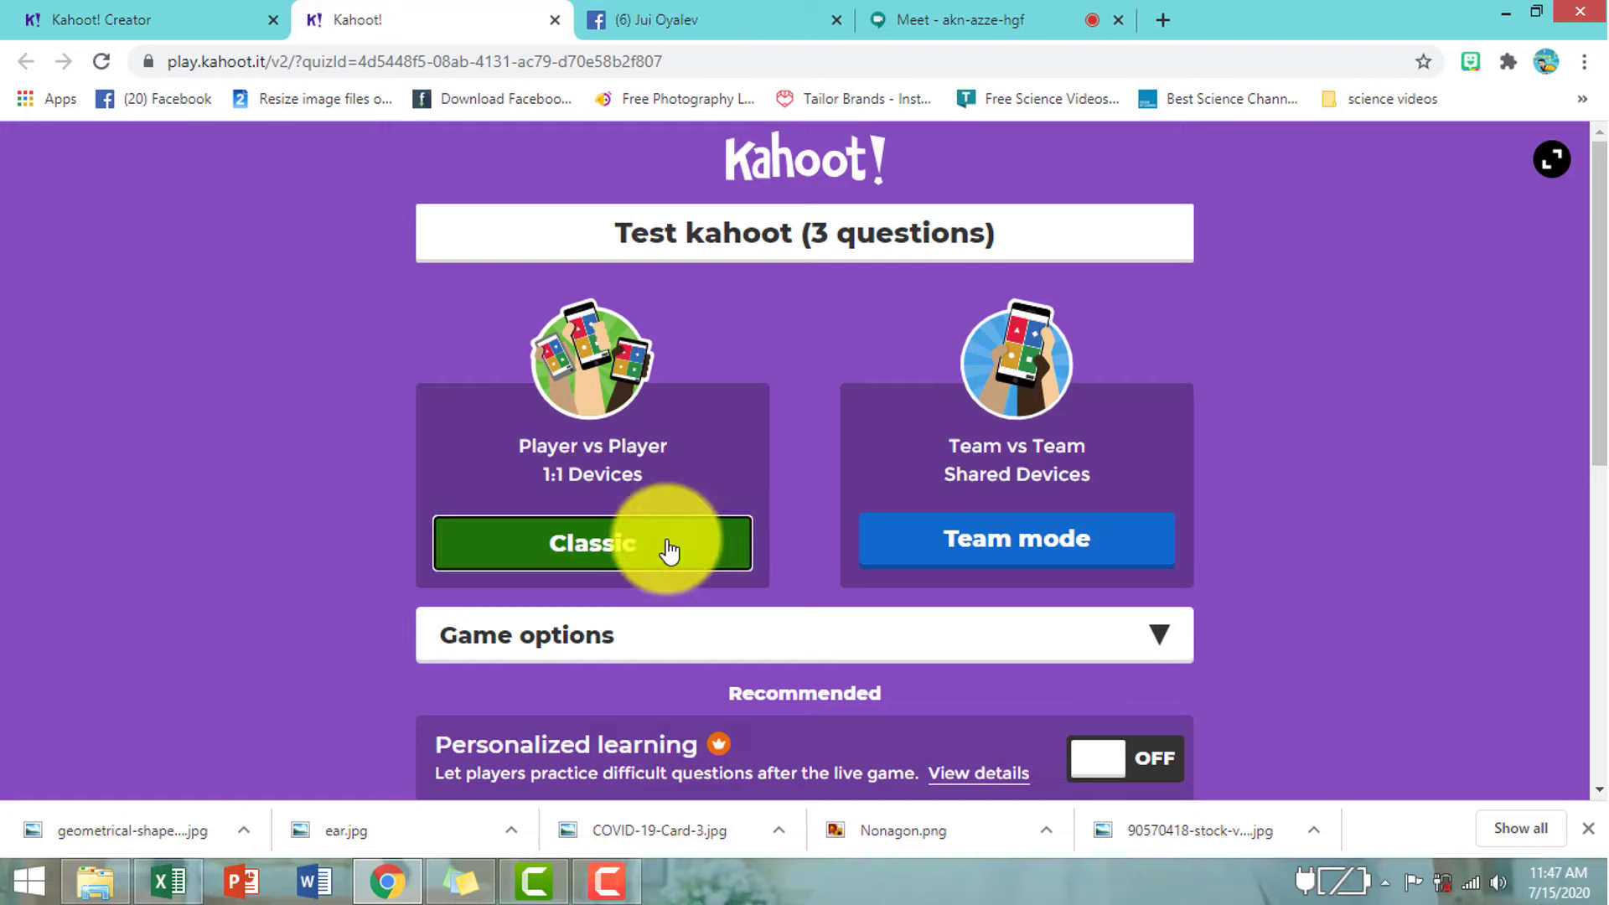
pyautogui.click(668, 550)
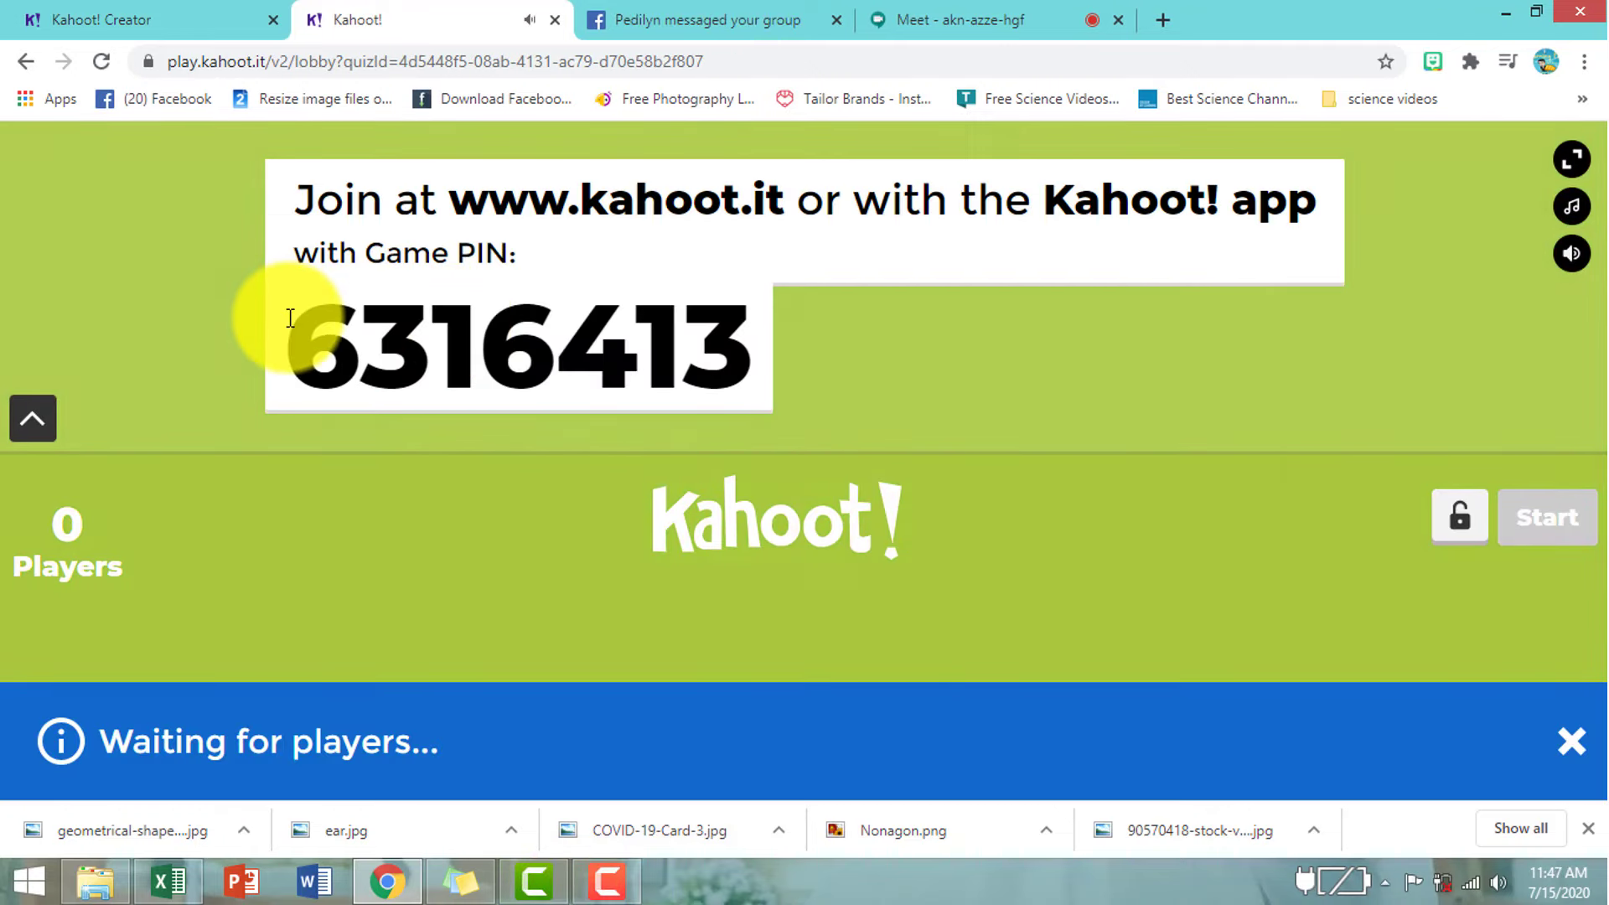
# - Copy the lobby's game PIN and return to the Kahoot lobby tab
pyautogui.moveTo(290, 318); pyautogui.dragTo(751, 347)
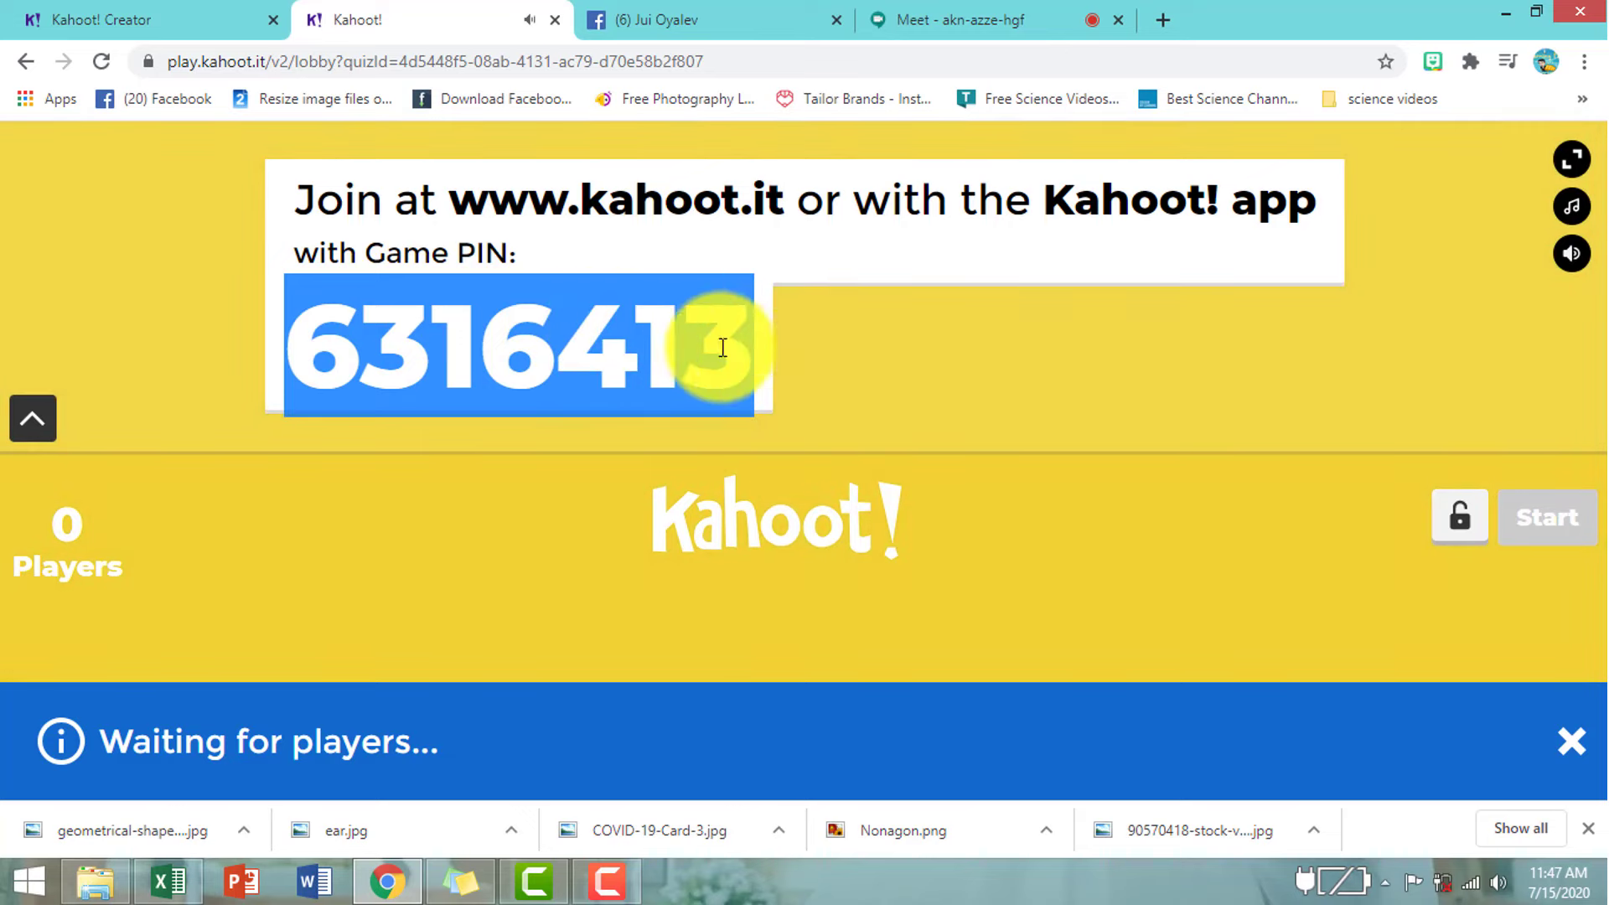
pyautogui.rightClick(624, 345)
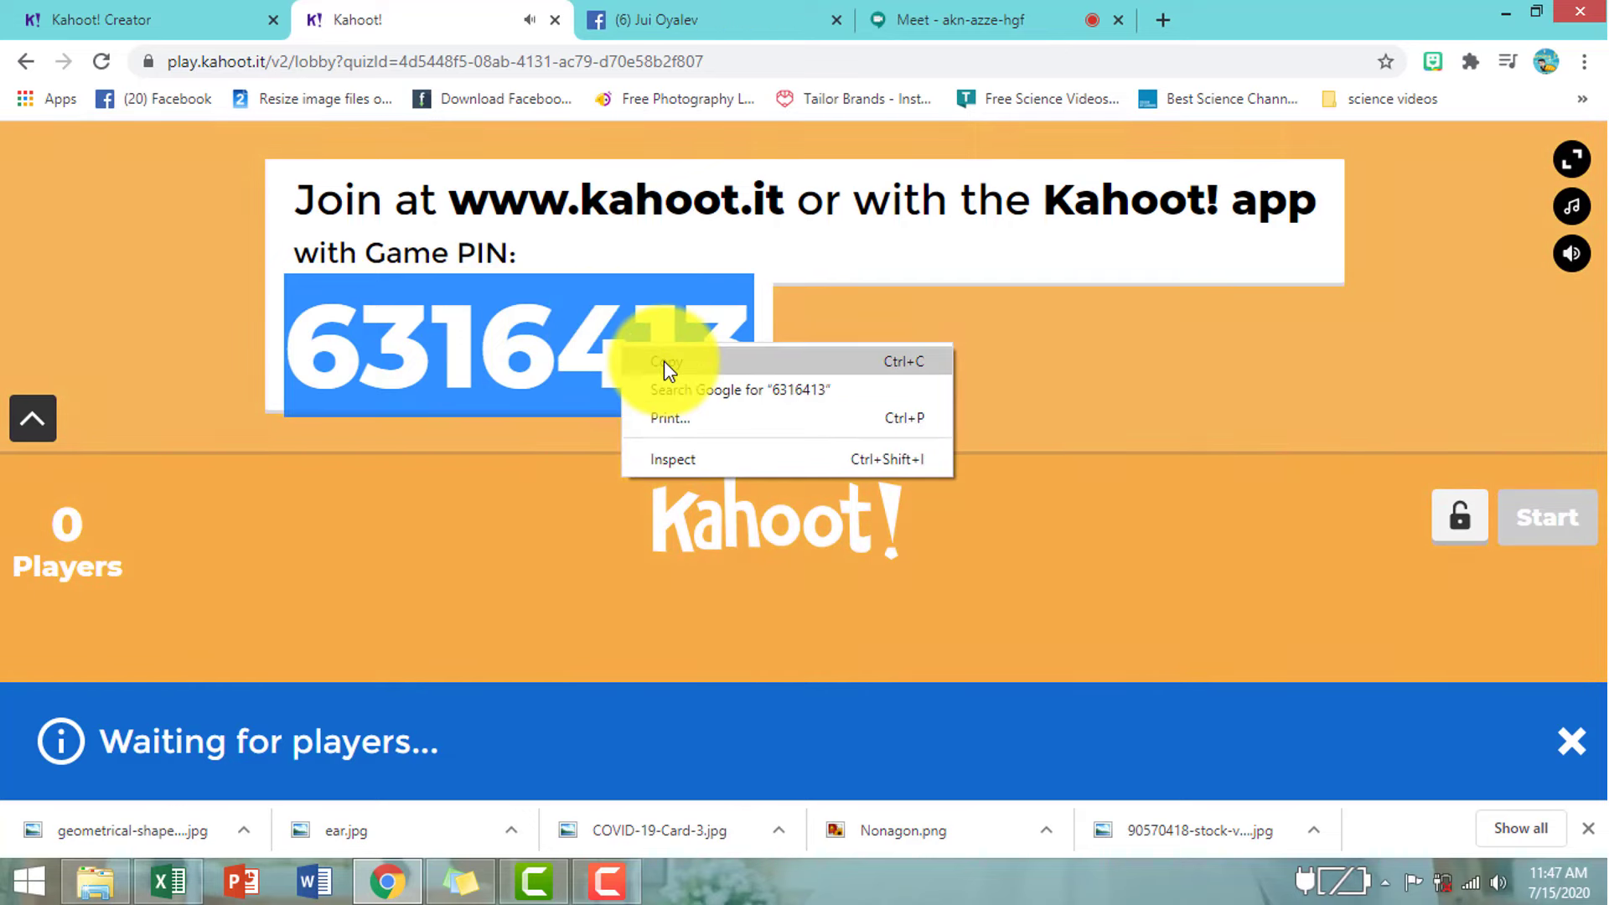
pyautogui.click(664, 360)
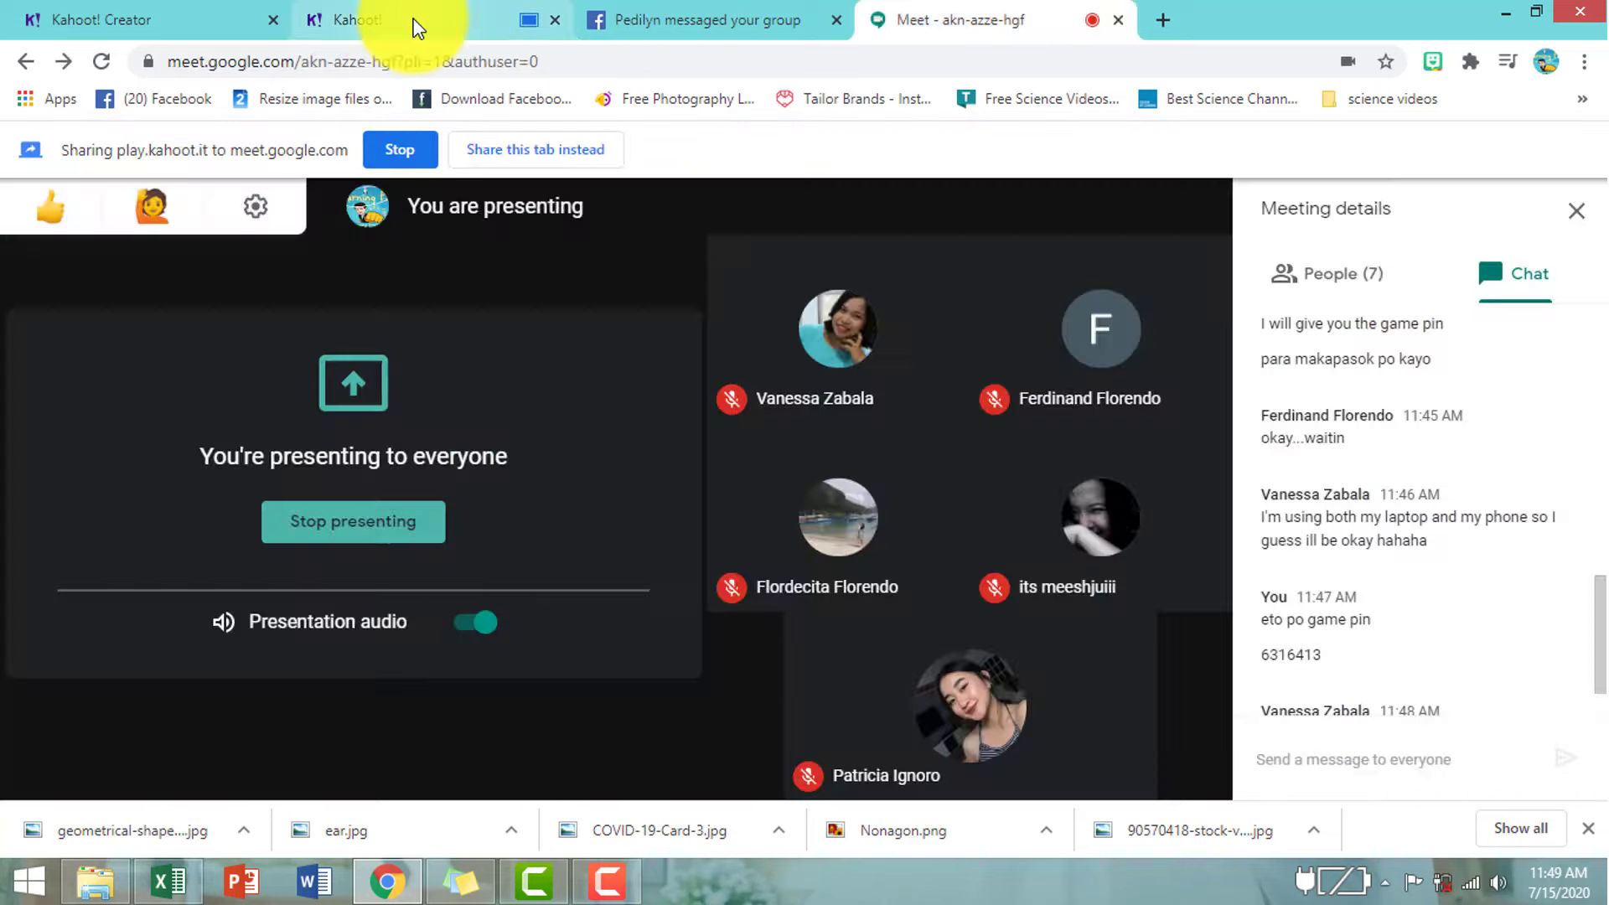
pyautogui.click(417, 27)
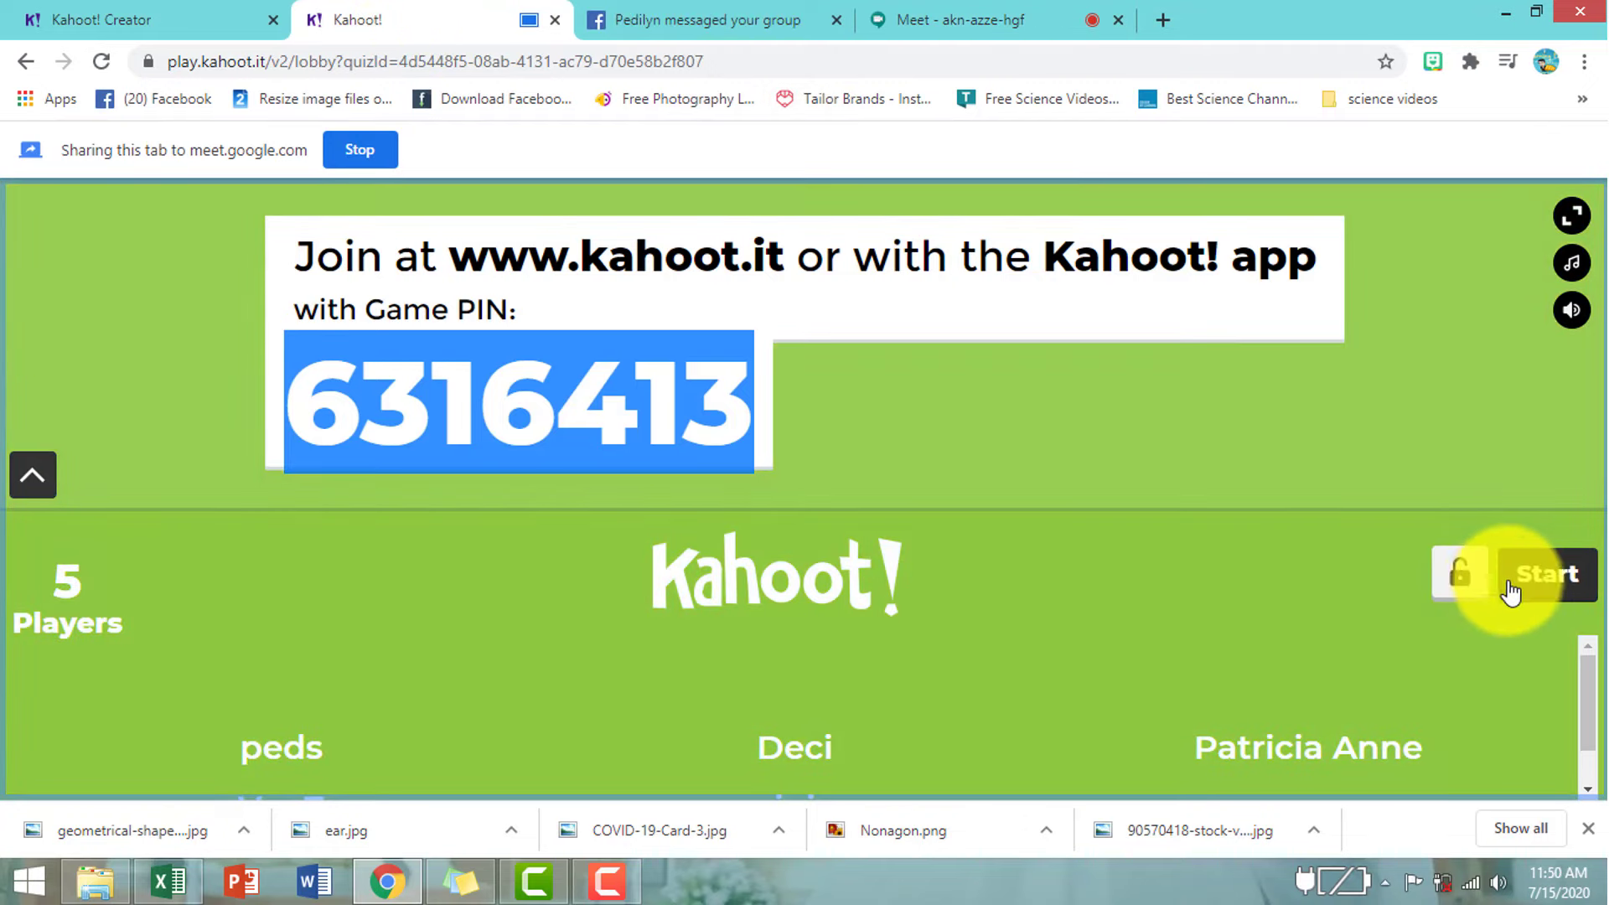
# - Start the quiz for the 5 players, then advance from the results through Scoreboard to Podium
pyautogui.click(1542, 578)
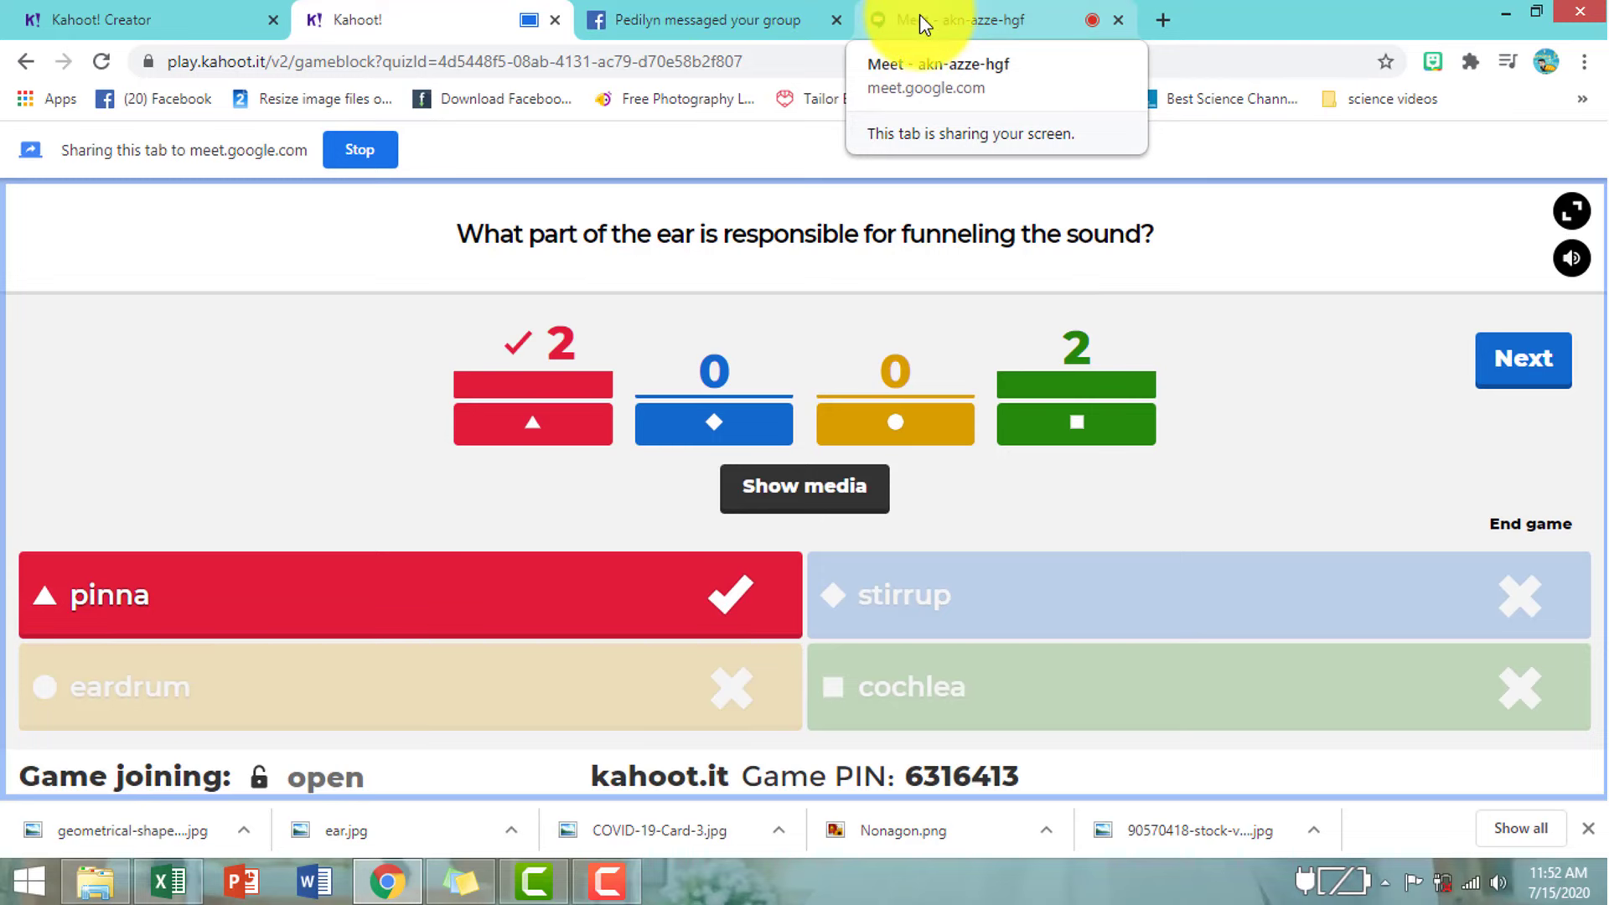
pyautogui.click(918, 13)
pyautogui.click(471, 22)
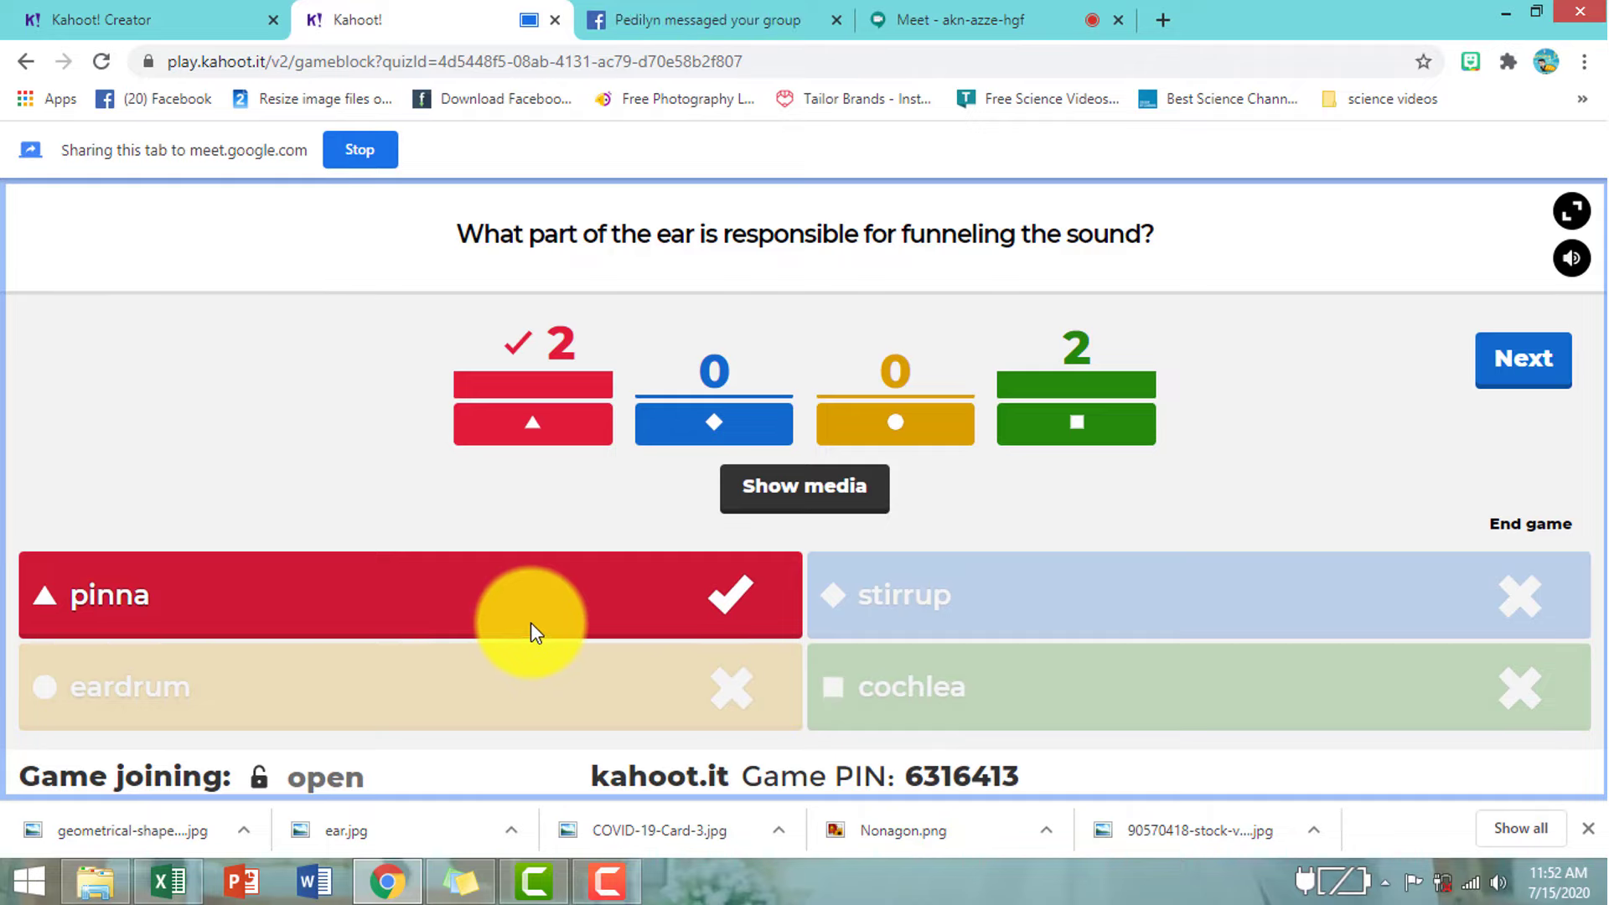
pyautogui.click(1523, 358)
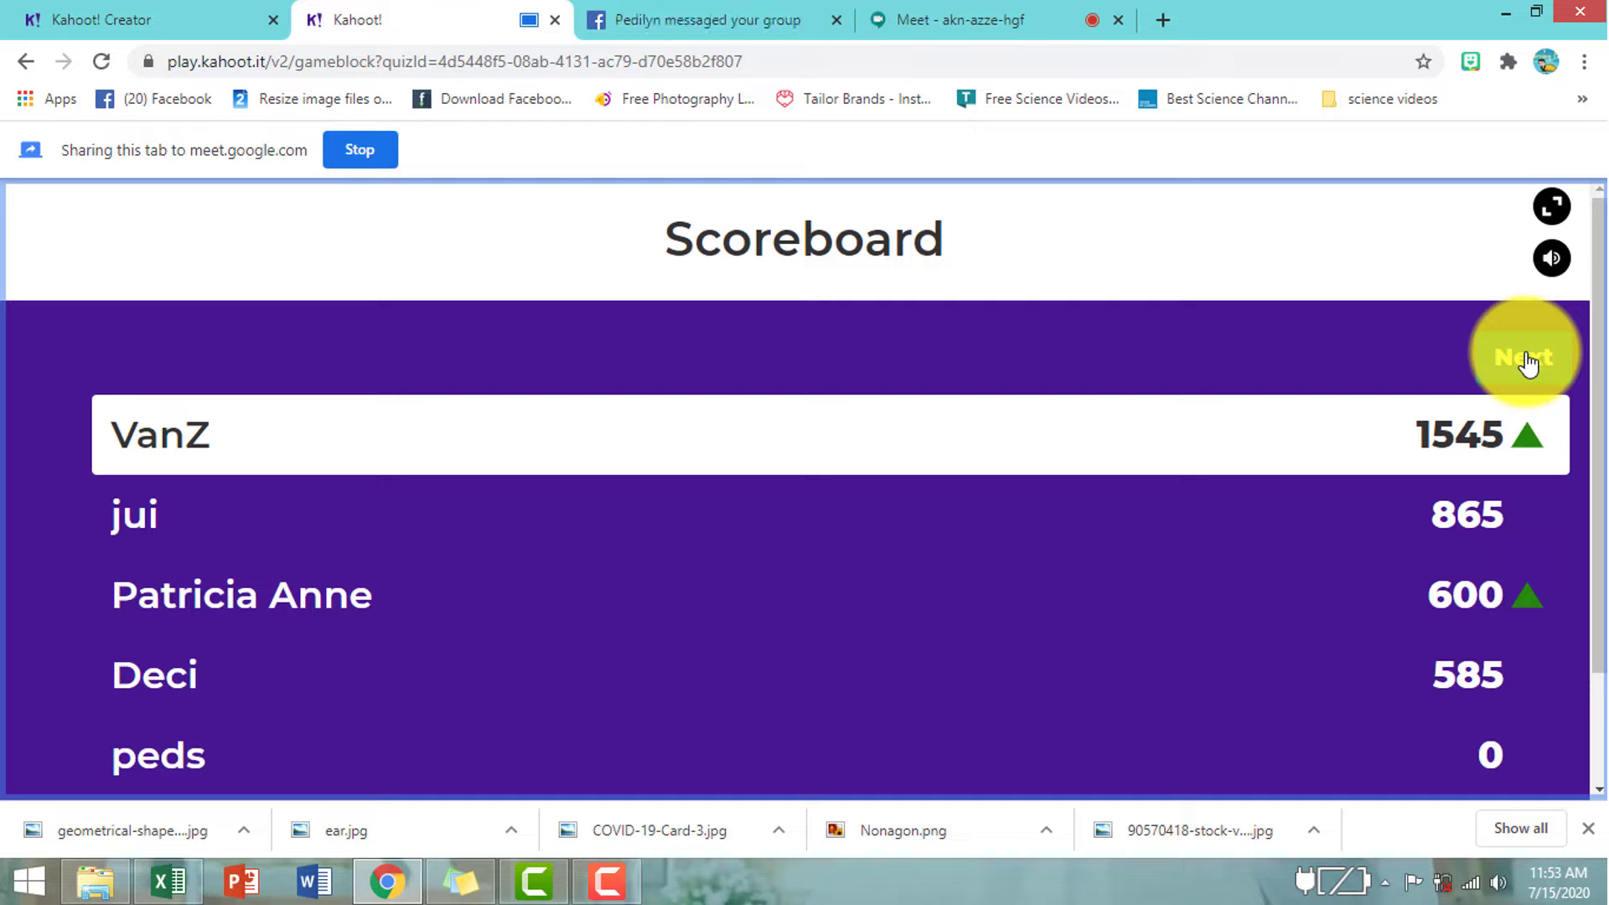
pyautogui.click(1527, 360)
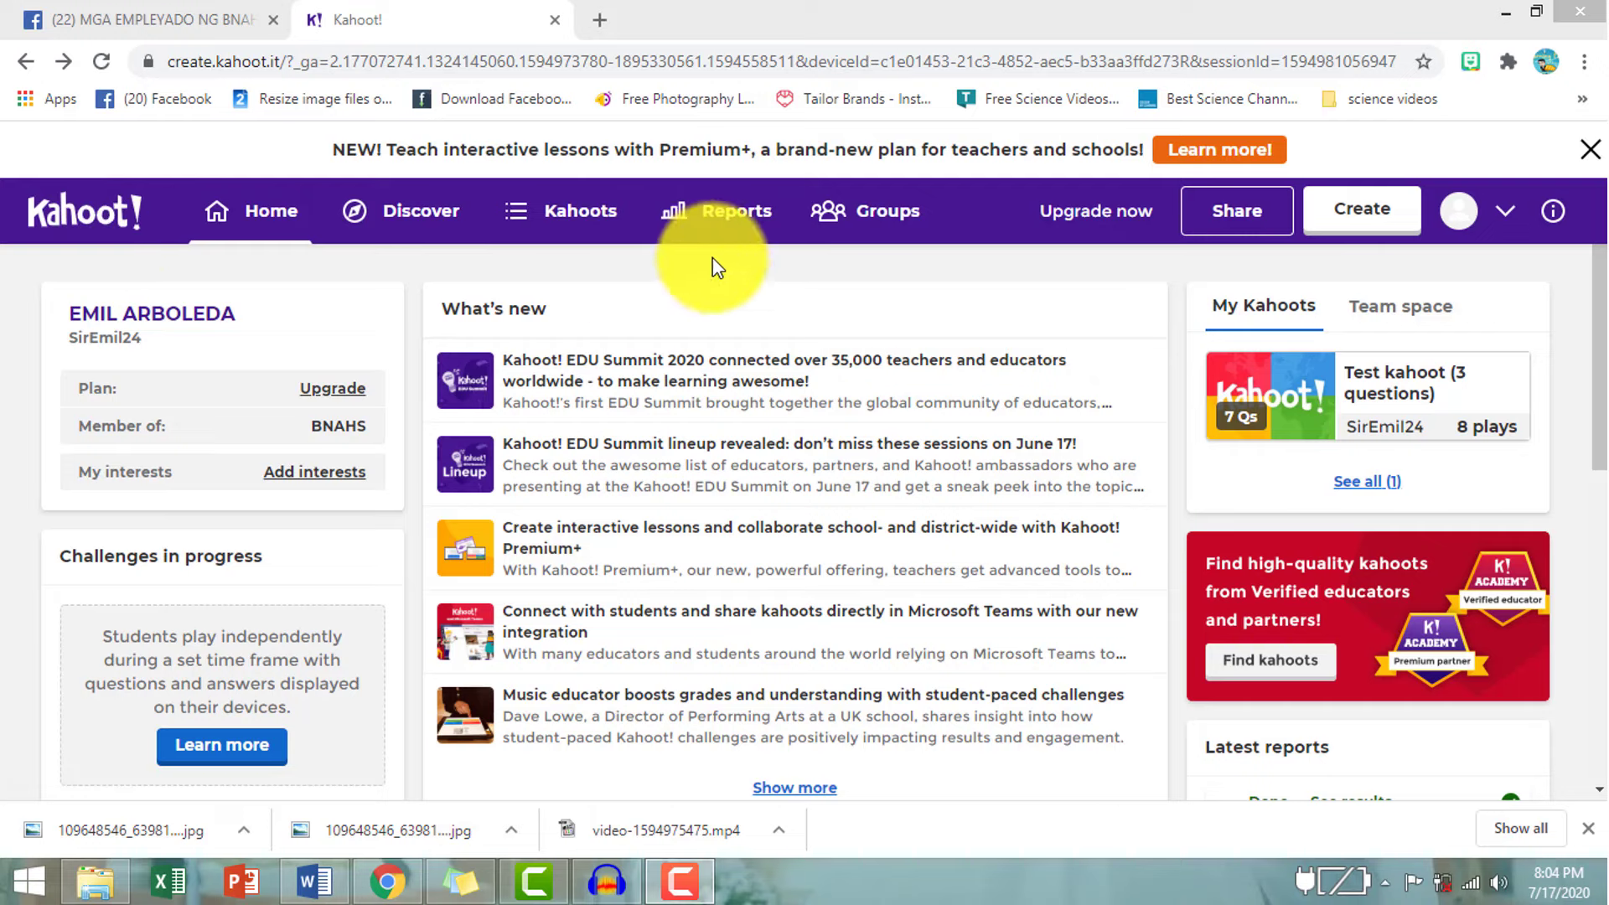
# - Open the Jul 15, 11:47 am 5-player game report from Reports
pyautogui.click(738, 225)
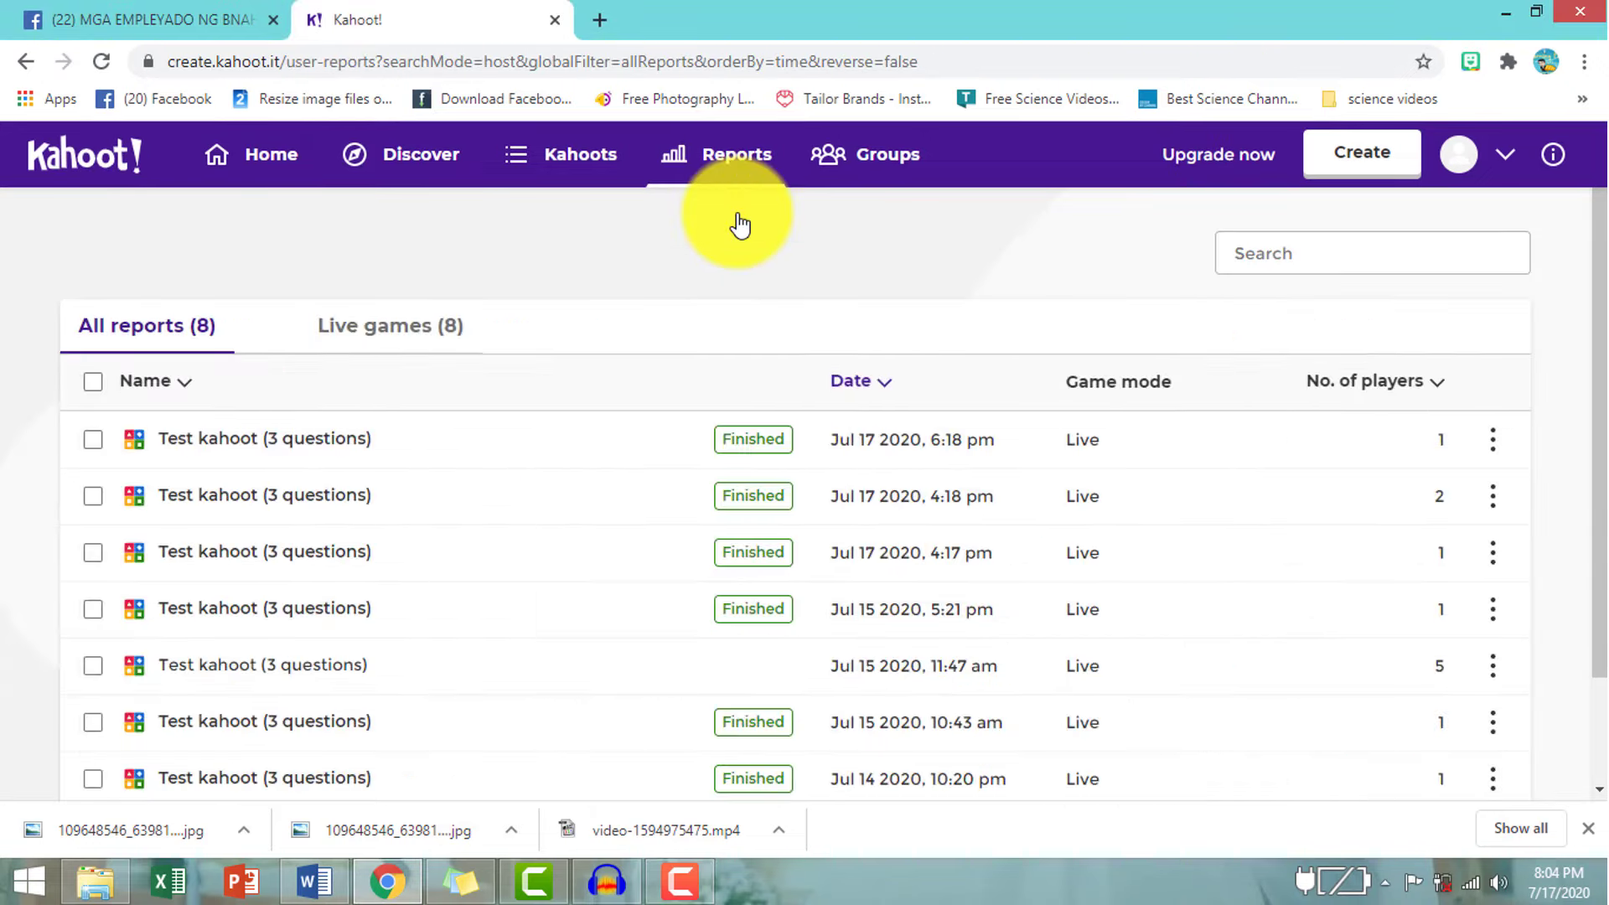
pyautogui.scroll(-2, 684, 524)
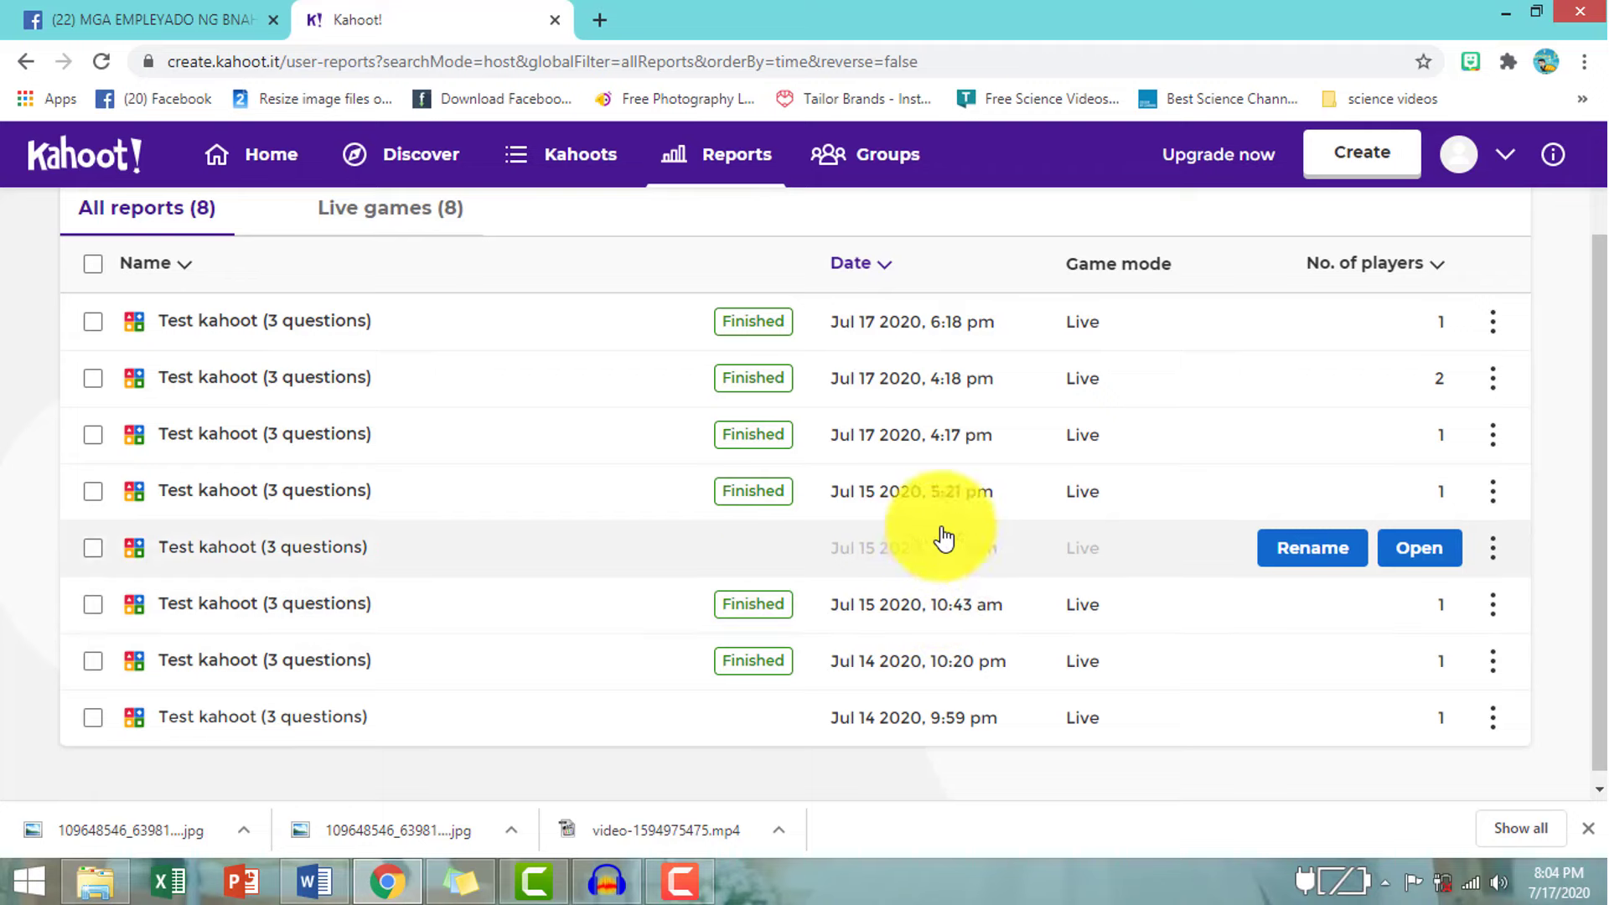
pyautogui.click(1425, 555)
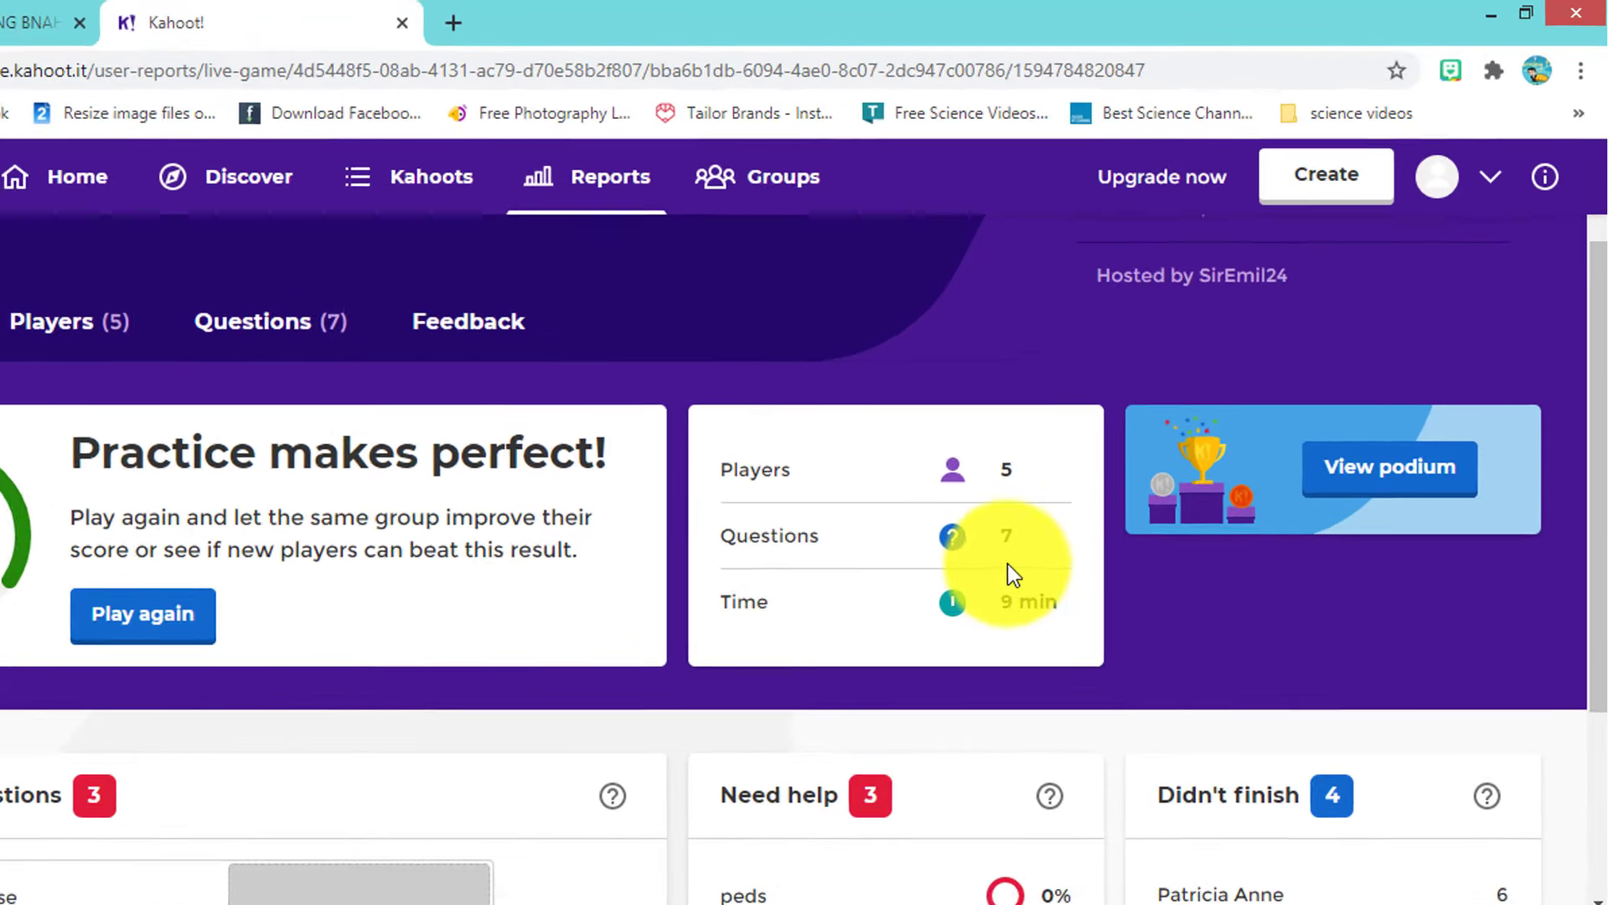
pyautogui.scroll(2, 1007, 563)
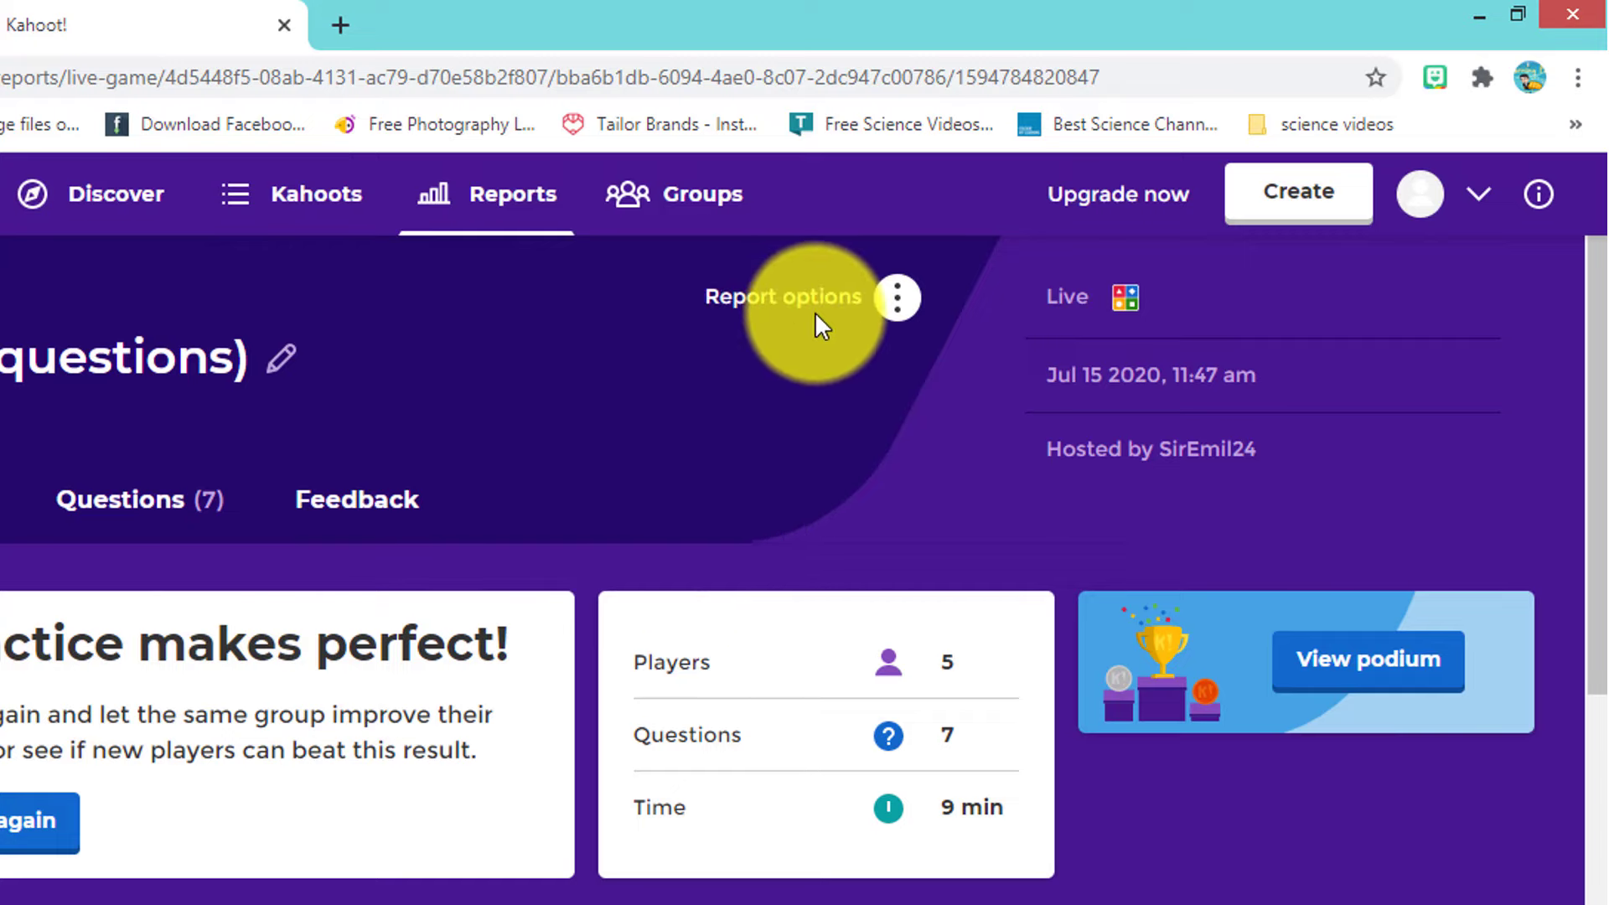
# - Download the report file to the computer via Report options
pyautogui.click(898, 299)
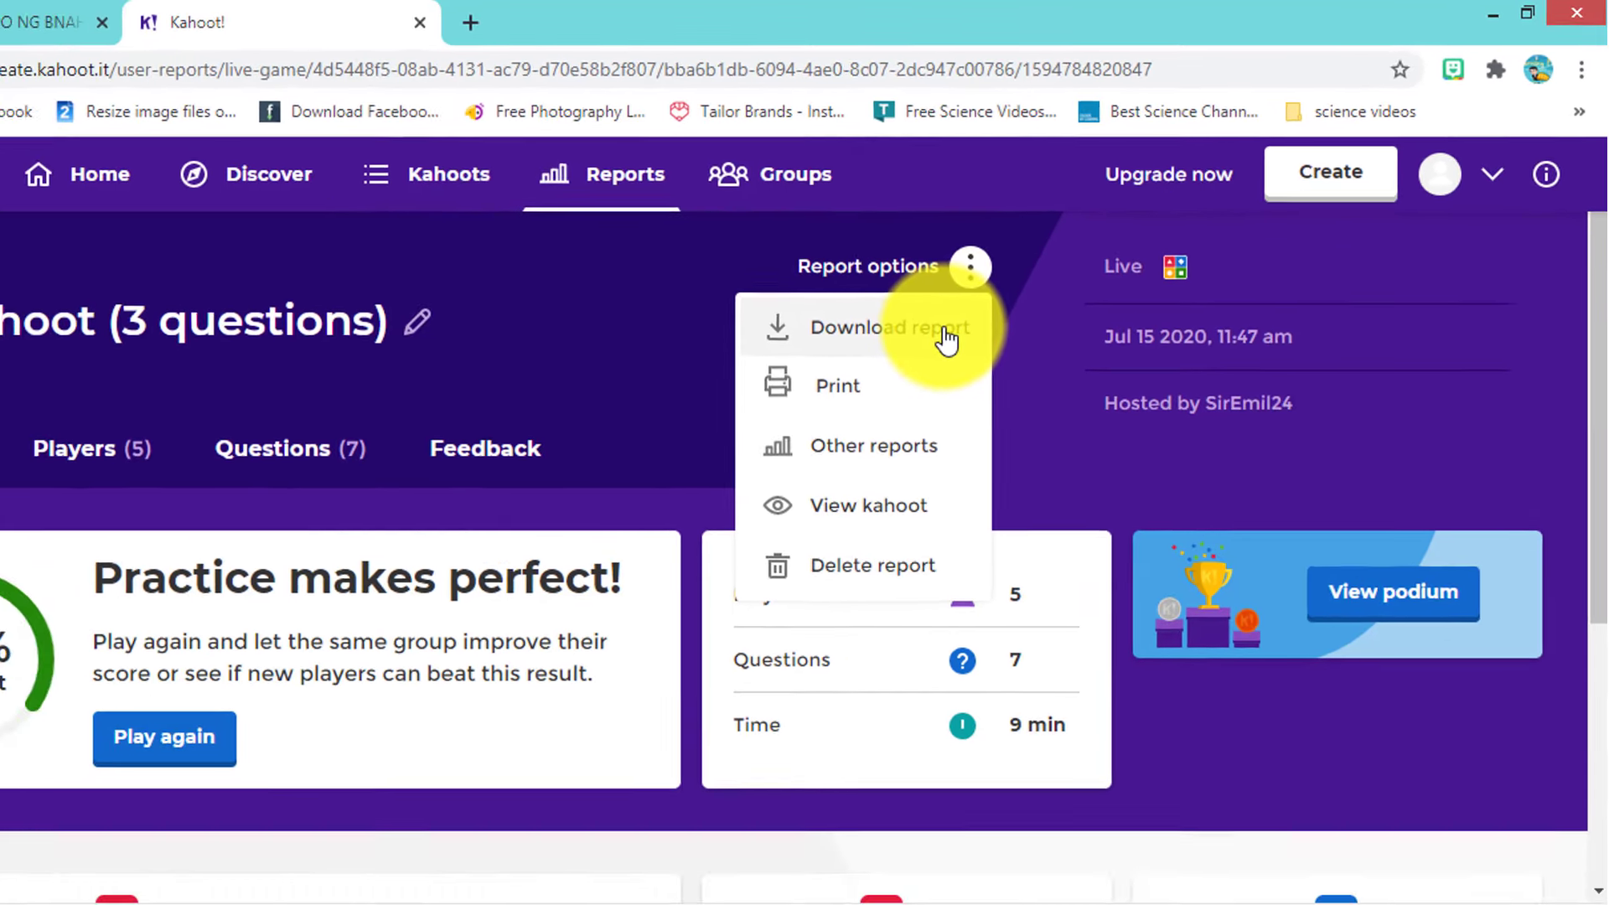
pyautogui.click(872, 368)
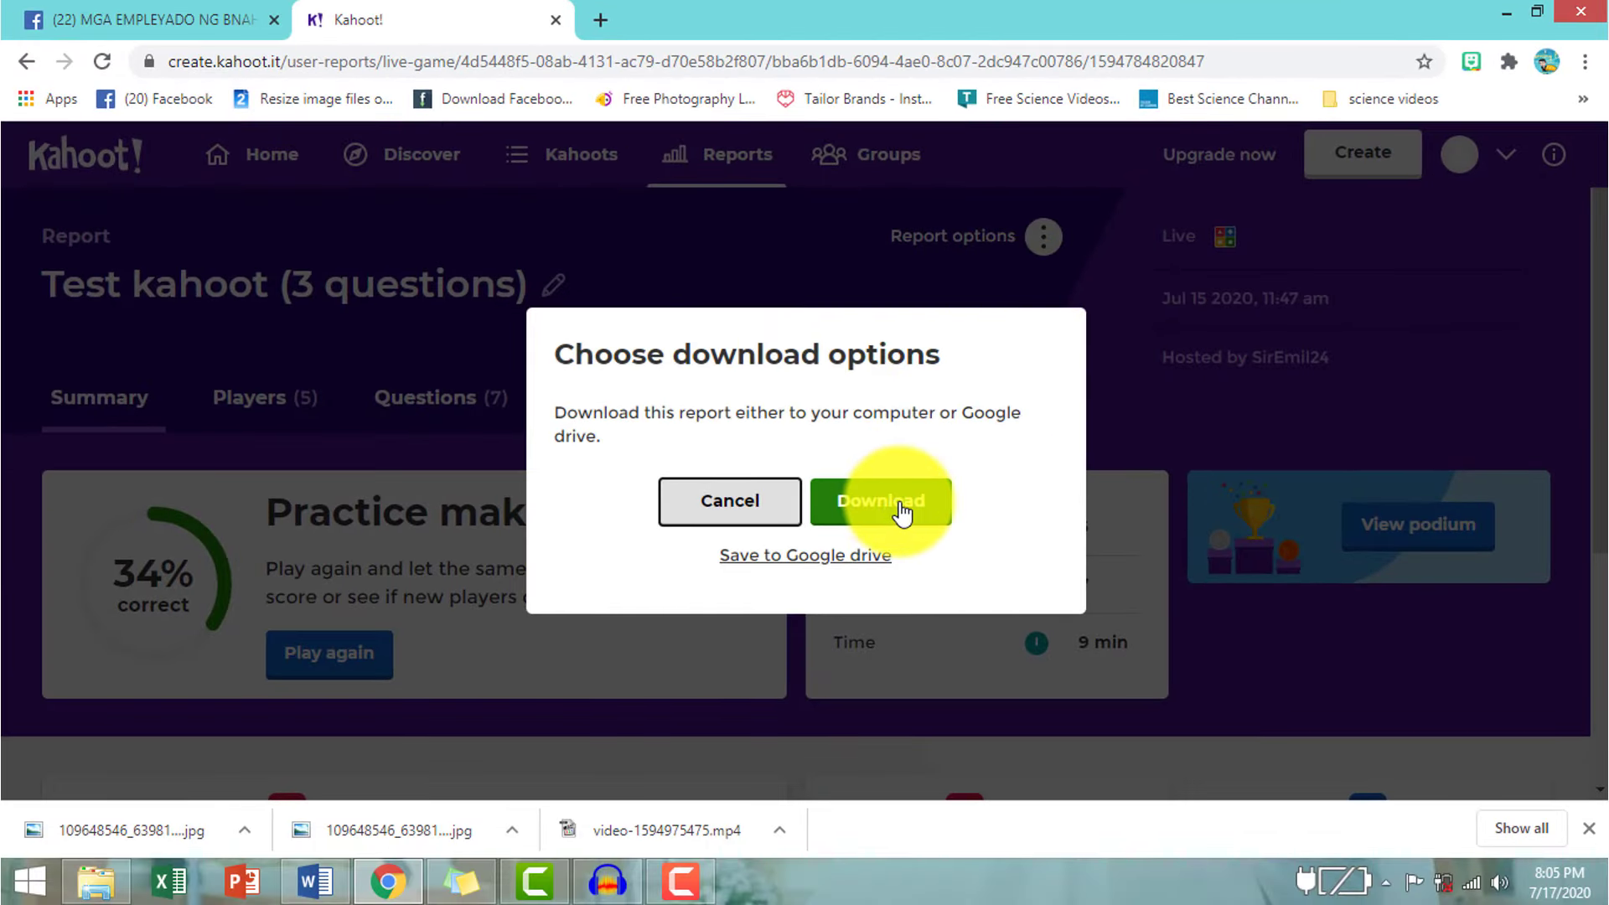
pyautogui.click(900, 507)
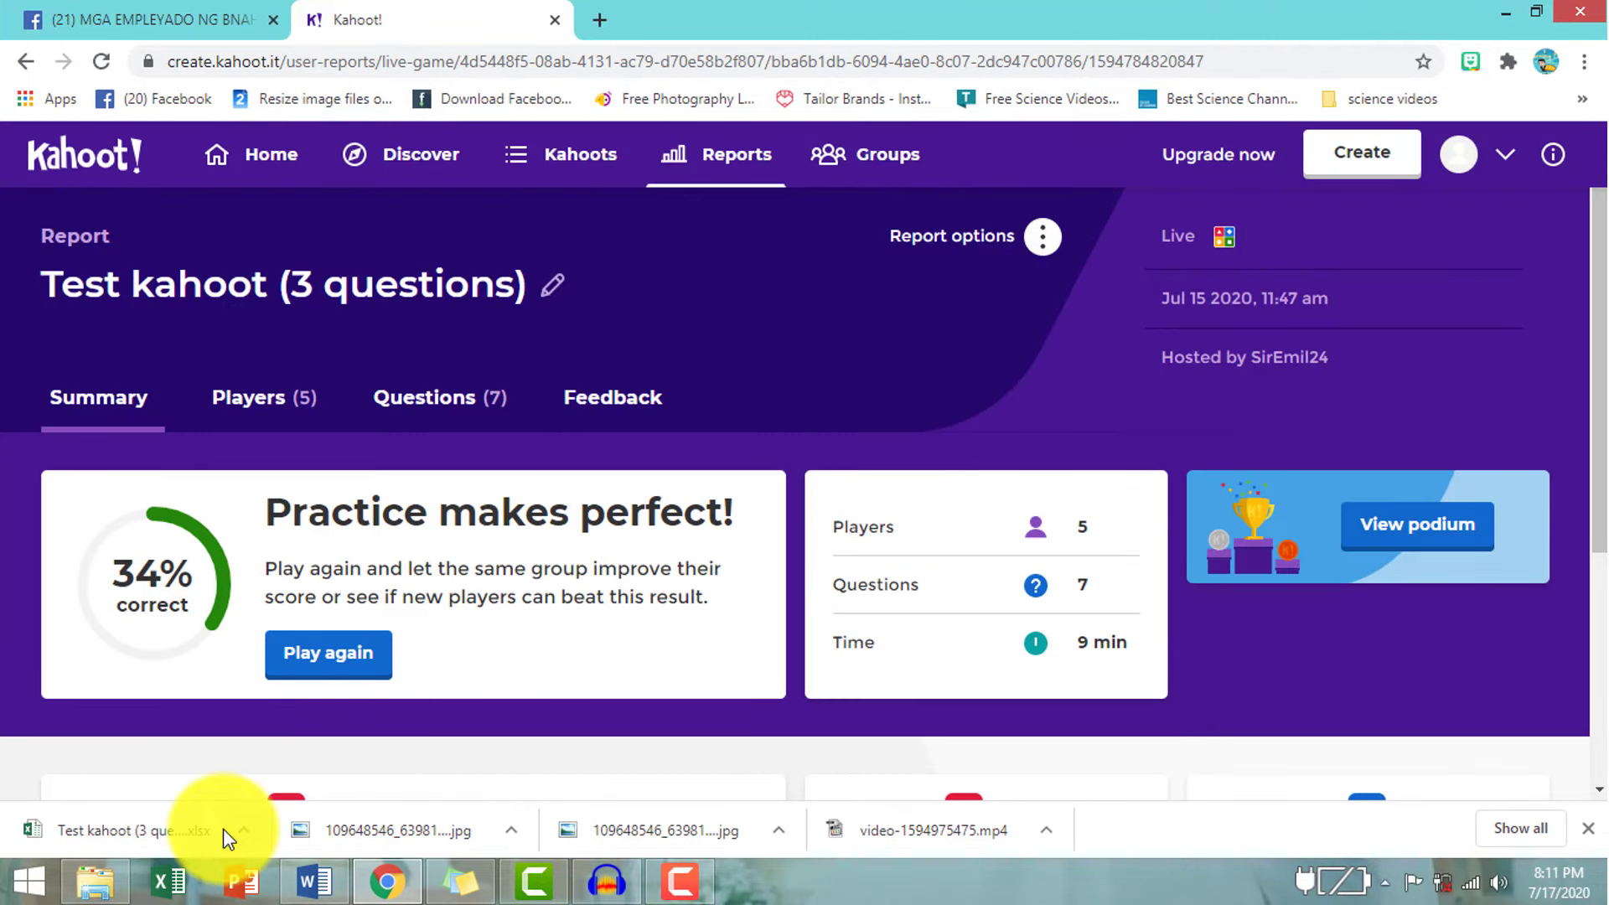
# - Open the downloaded report xlsx in Excel and dismiss the Office activation notice
pyautogui.click(251, 836)
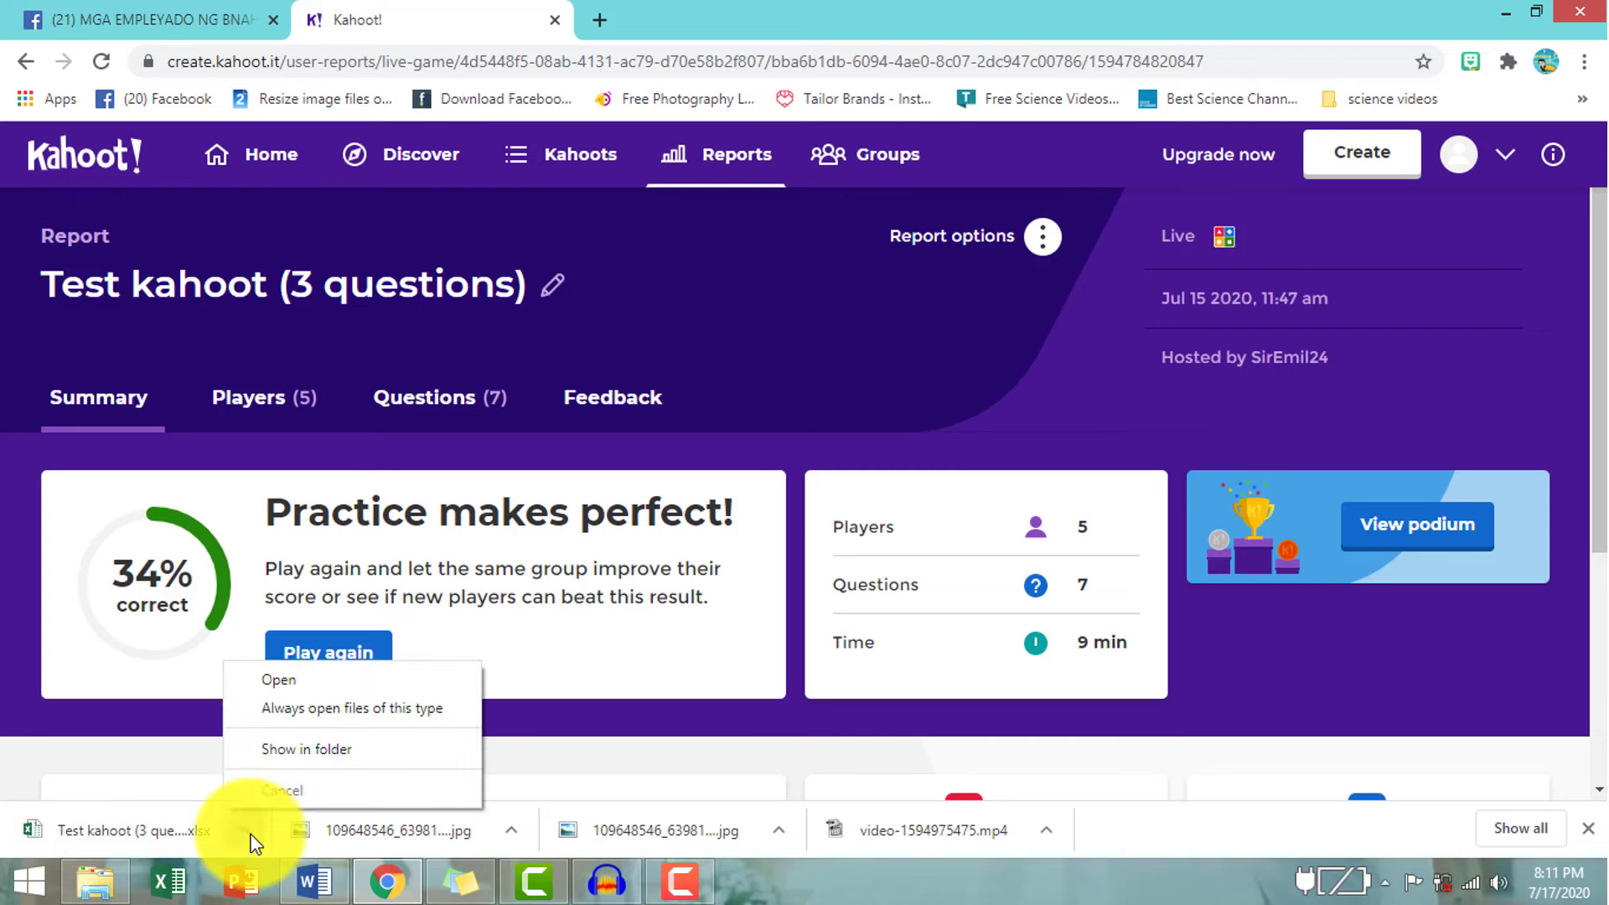
pyautogui.click(294, 687)
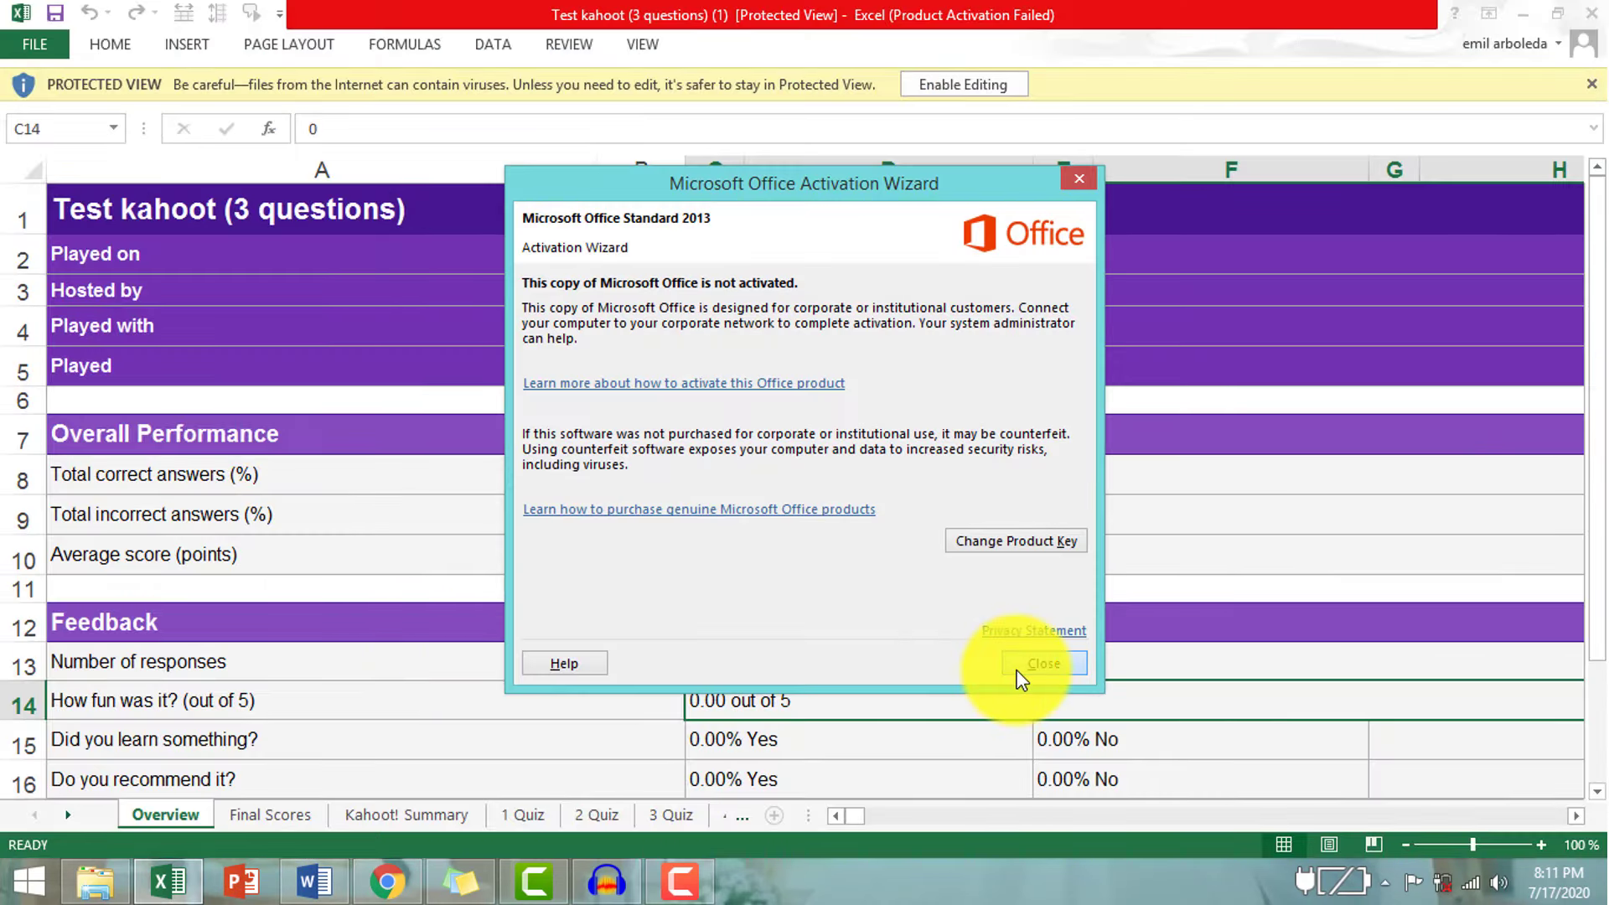
pyautogui.click(1018, 666)
pyautogui.scroll(-2, 733, 747)
pyautogui.scroll(2, 732, 747)
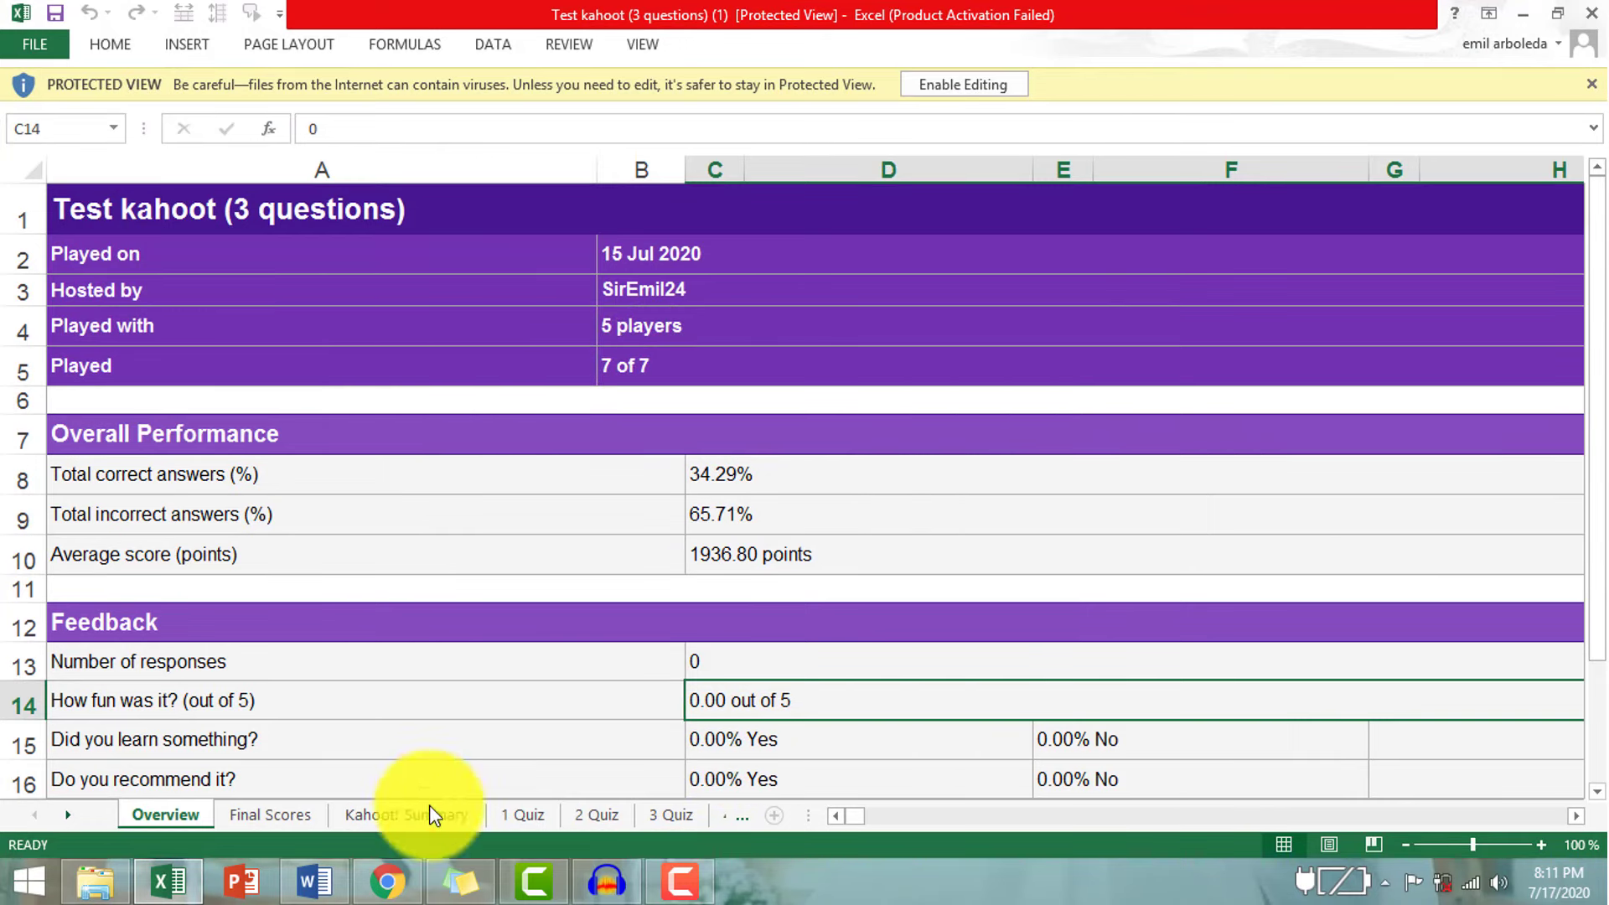
# - Review the Final Scores, 1 Quiz, 2 Quiz and 3 Quiz sheets
pyautogui.click(276, 817)
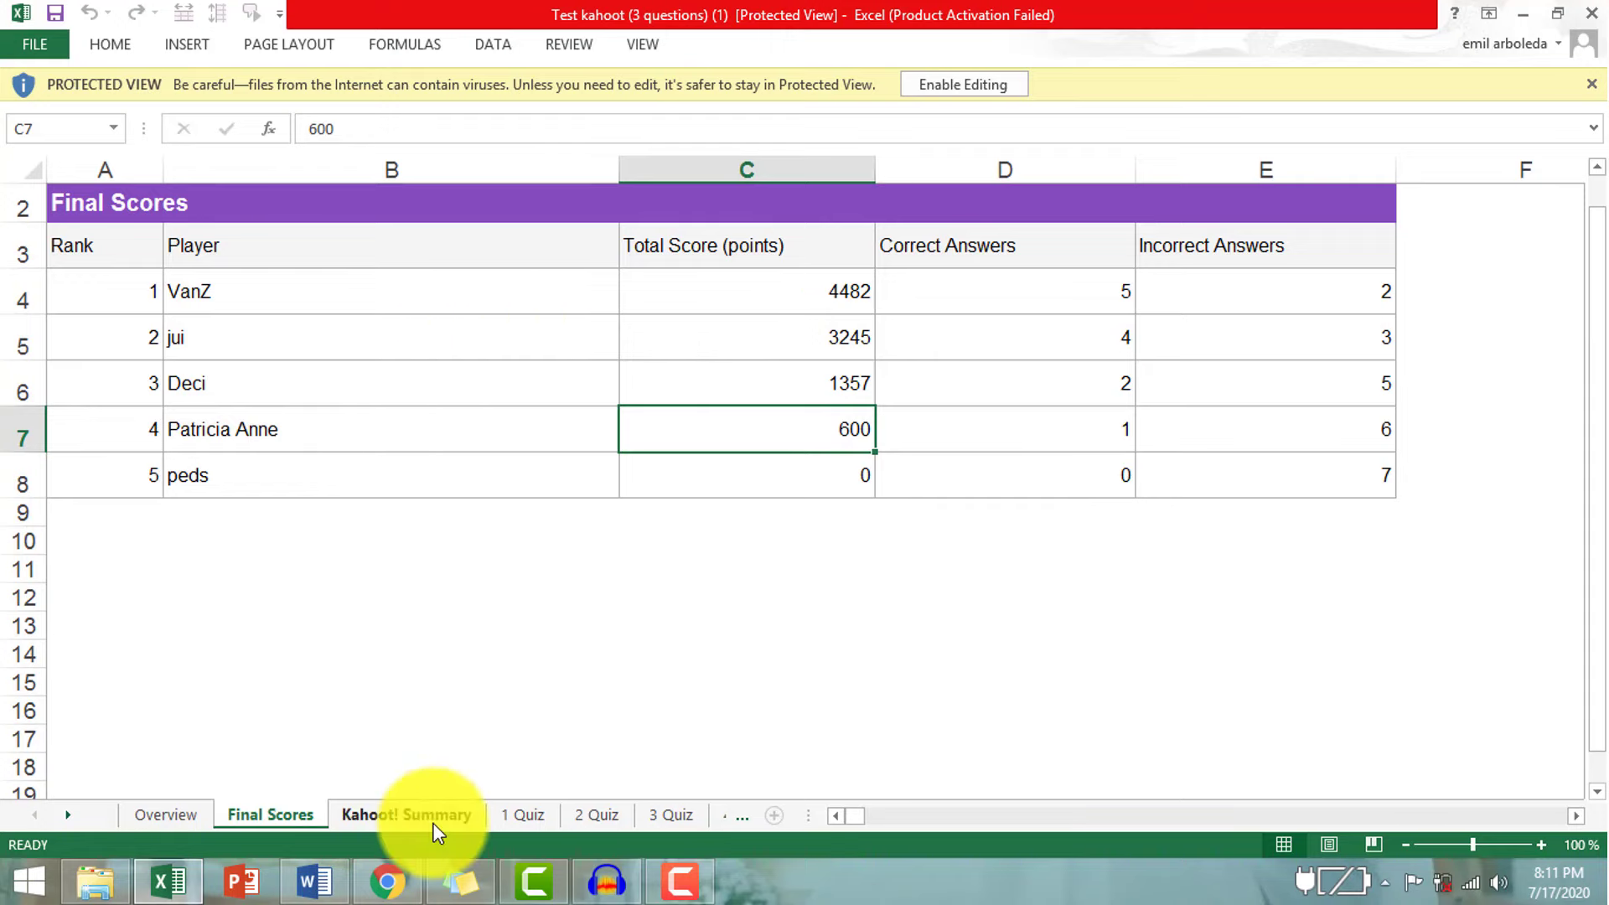
pyautogui.click(506, 823)
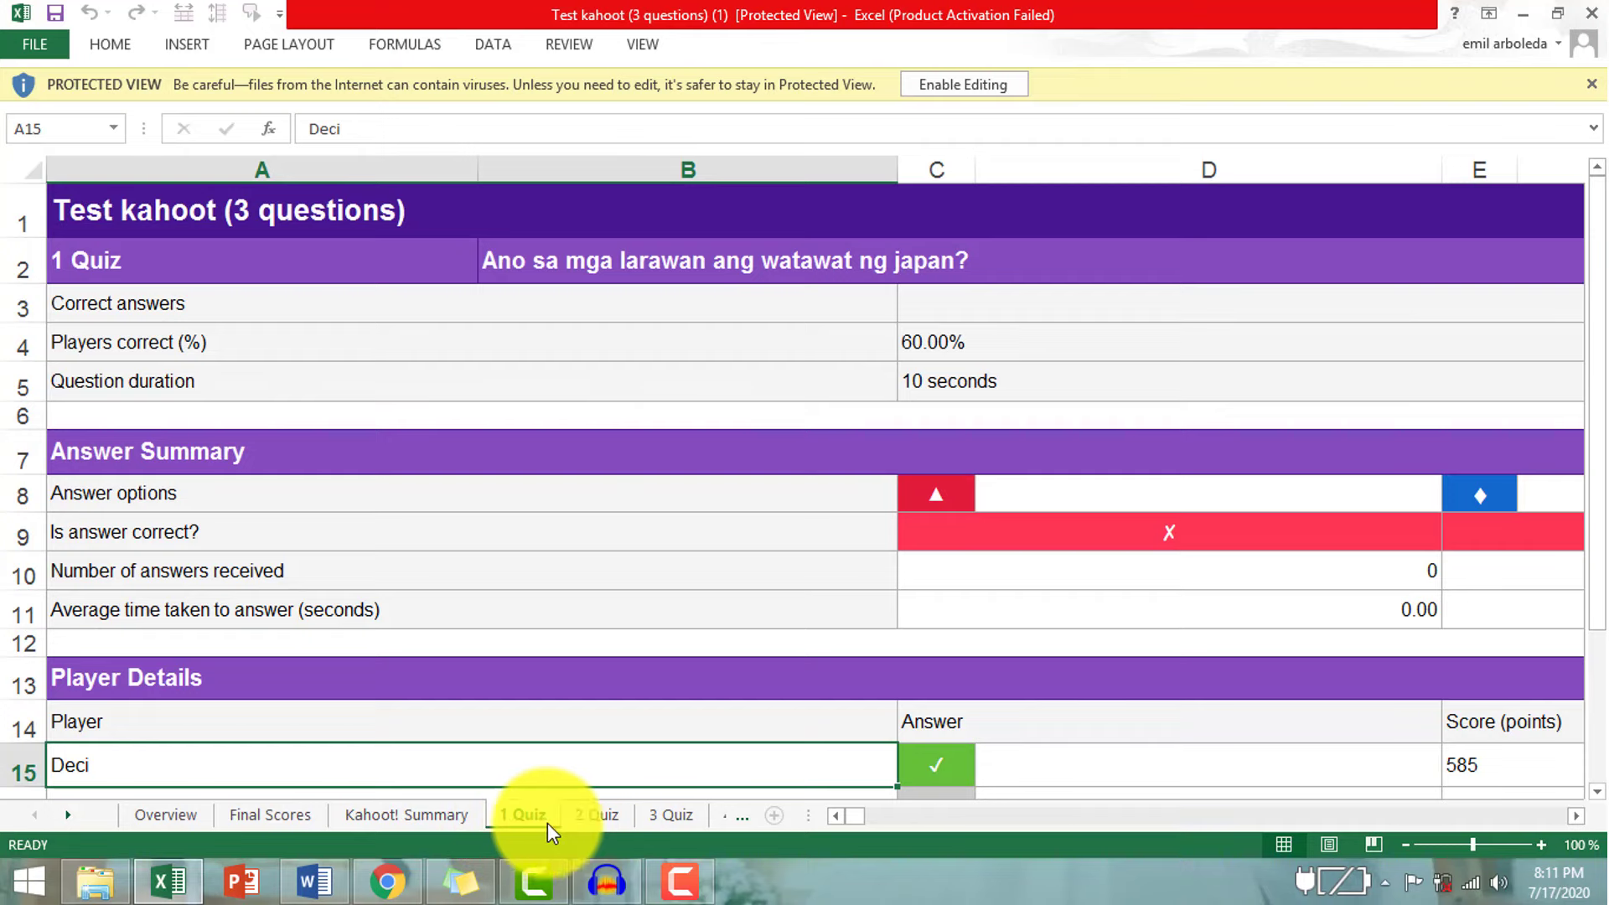
pyautogui.click(582, 821)
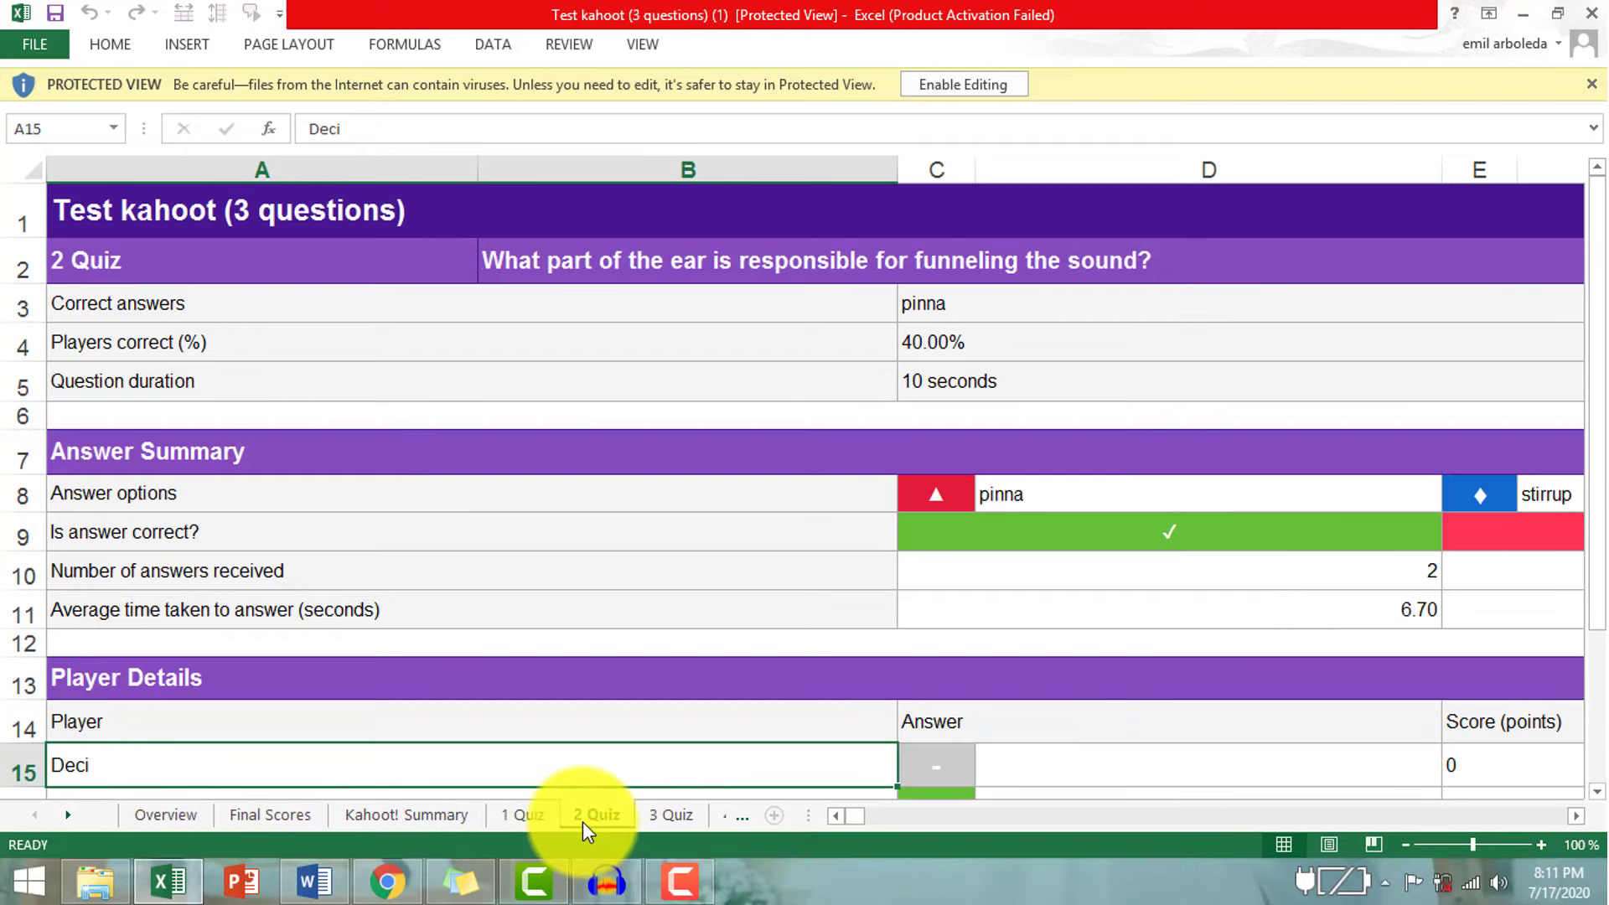
pyautogui.click(641, 823)
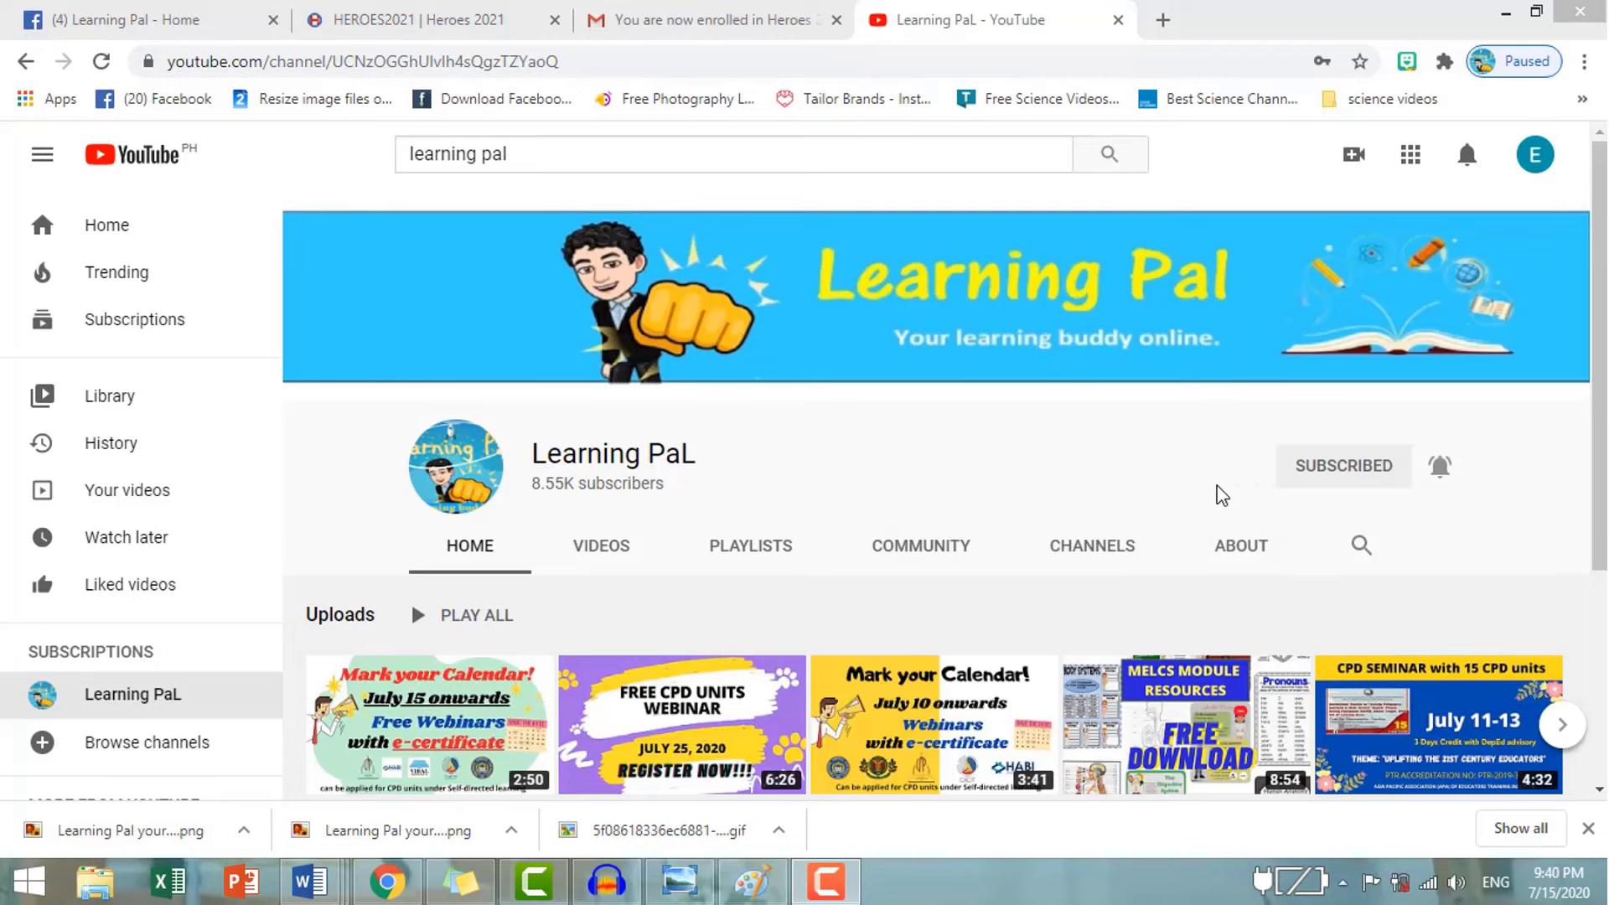
pyautogui.click(1333, 469)
pyautogui.click(1428, 493)
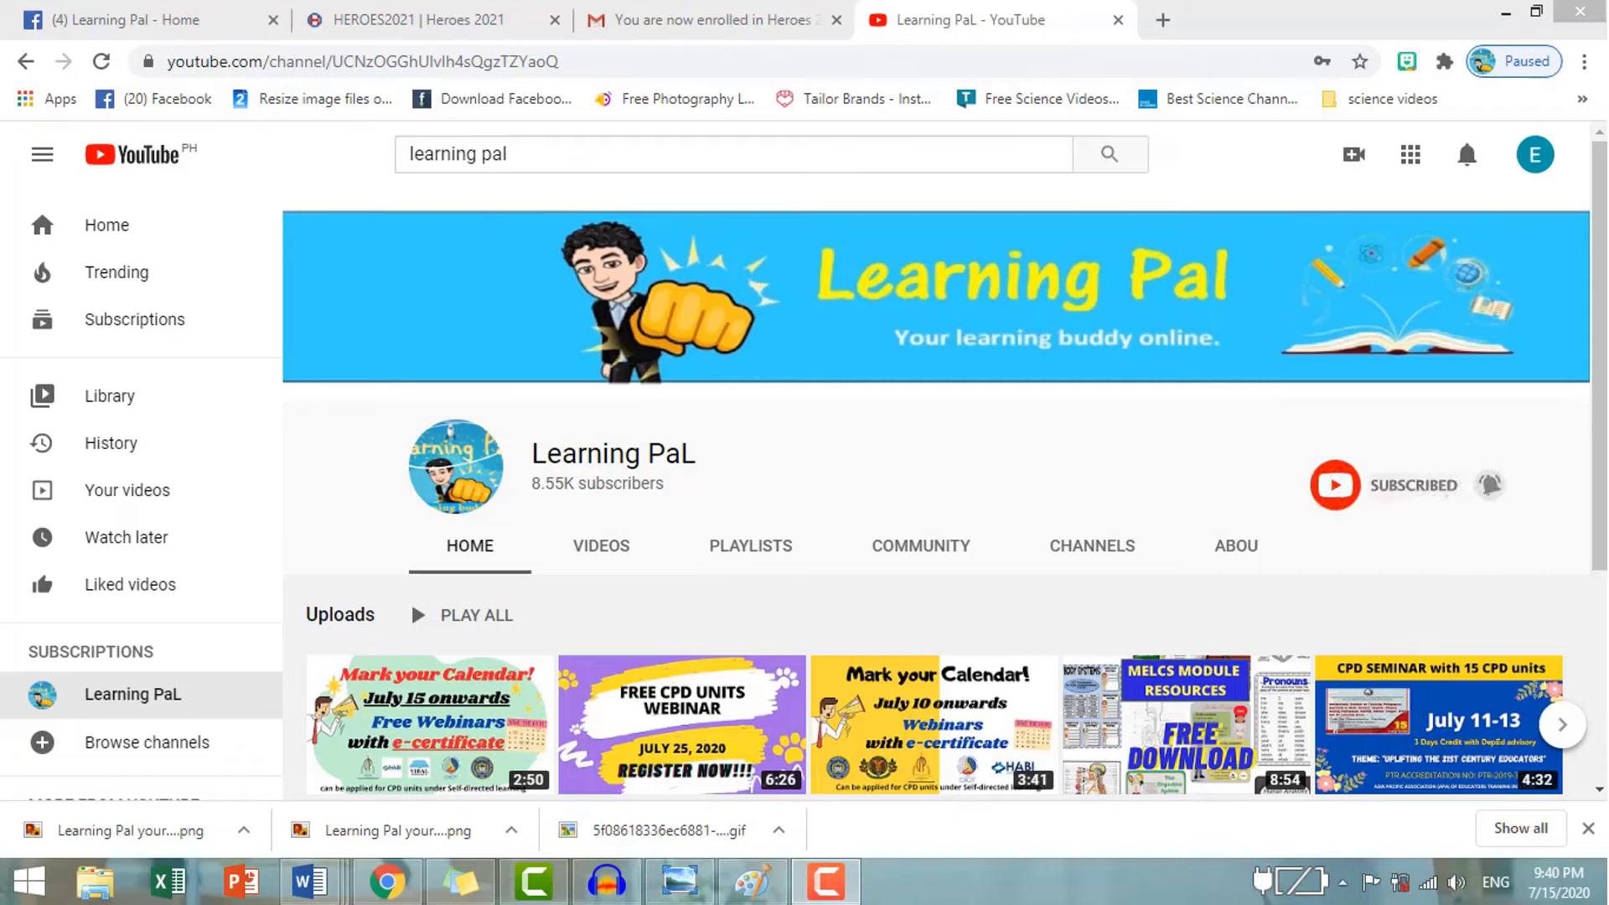
pyautogui.click(1425, 486)
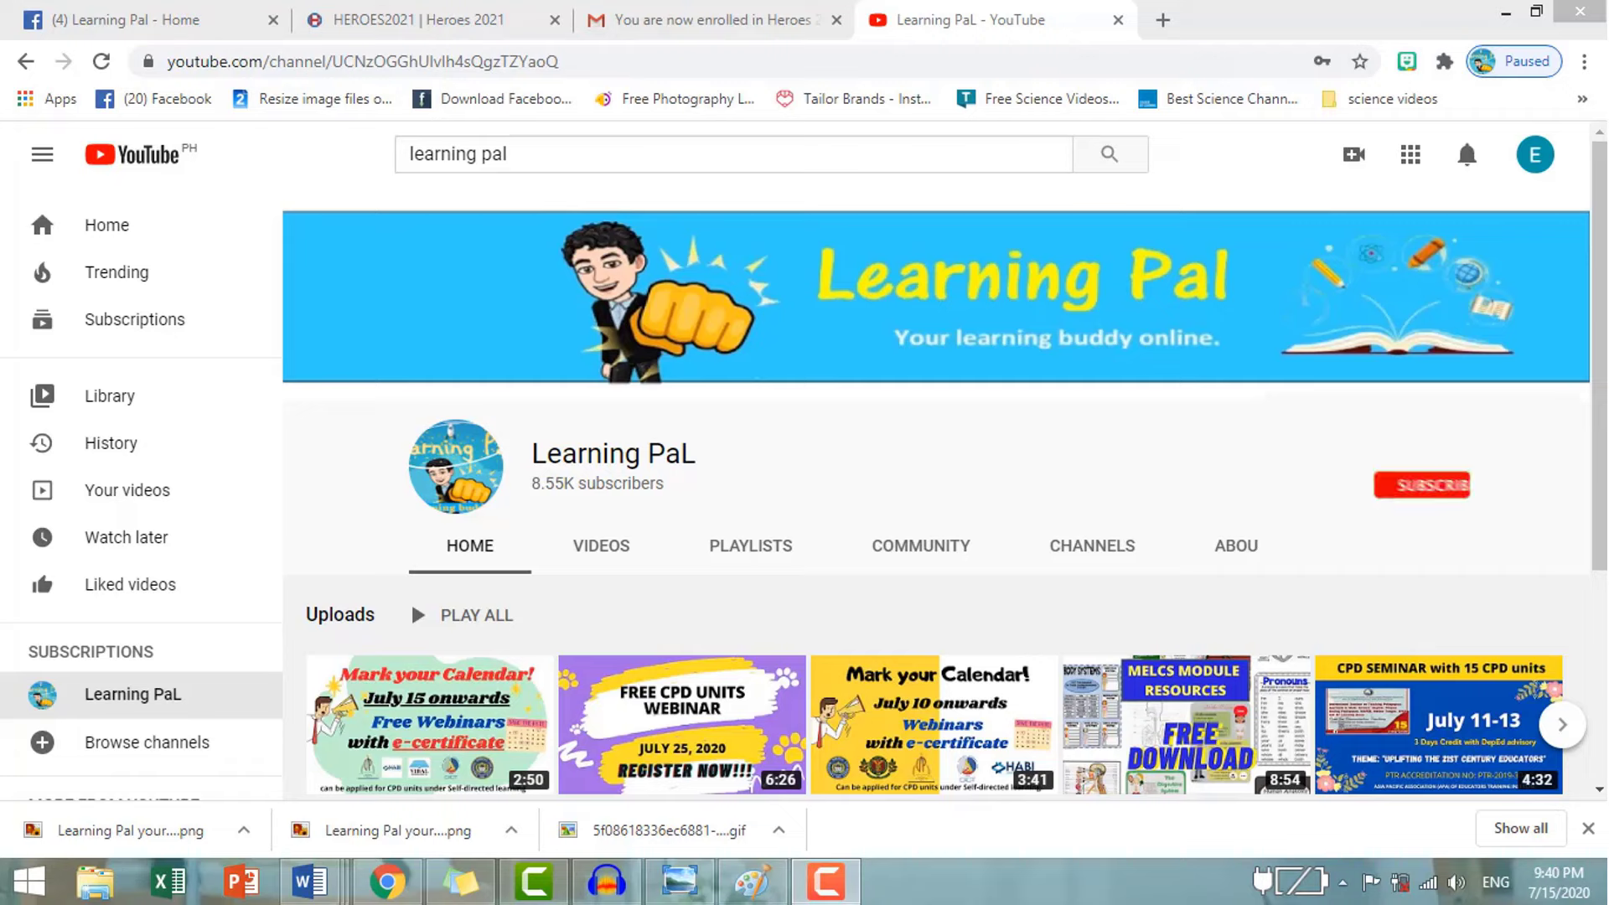
pyautogui.click(1434, 486)
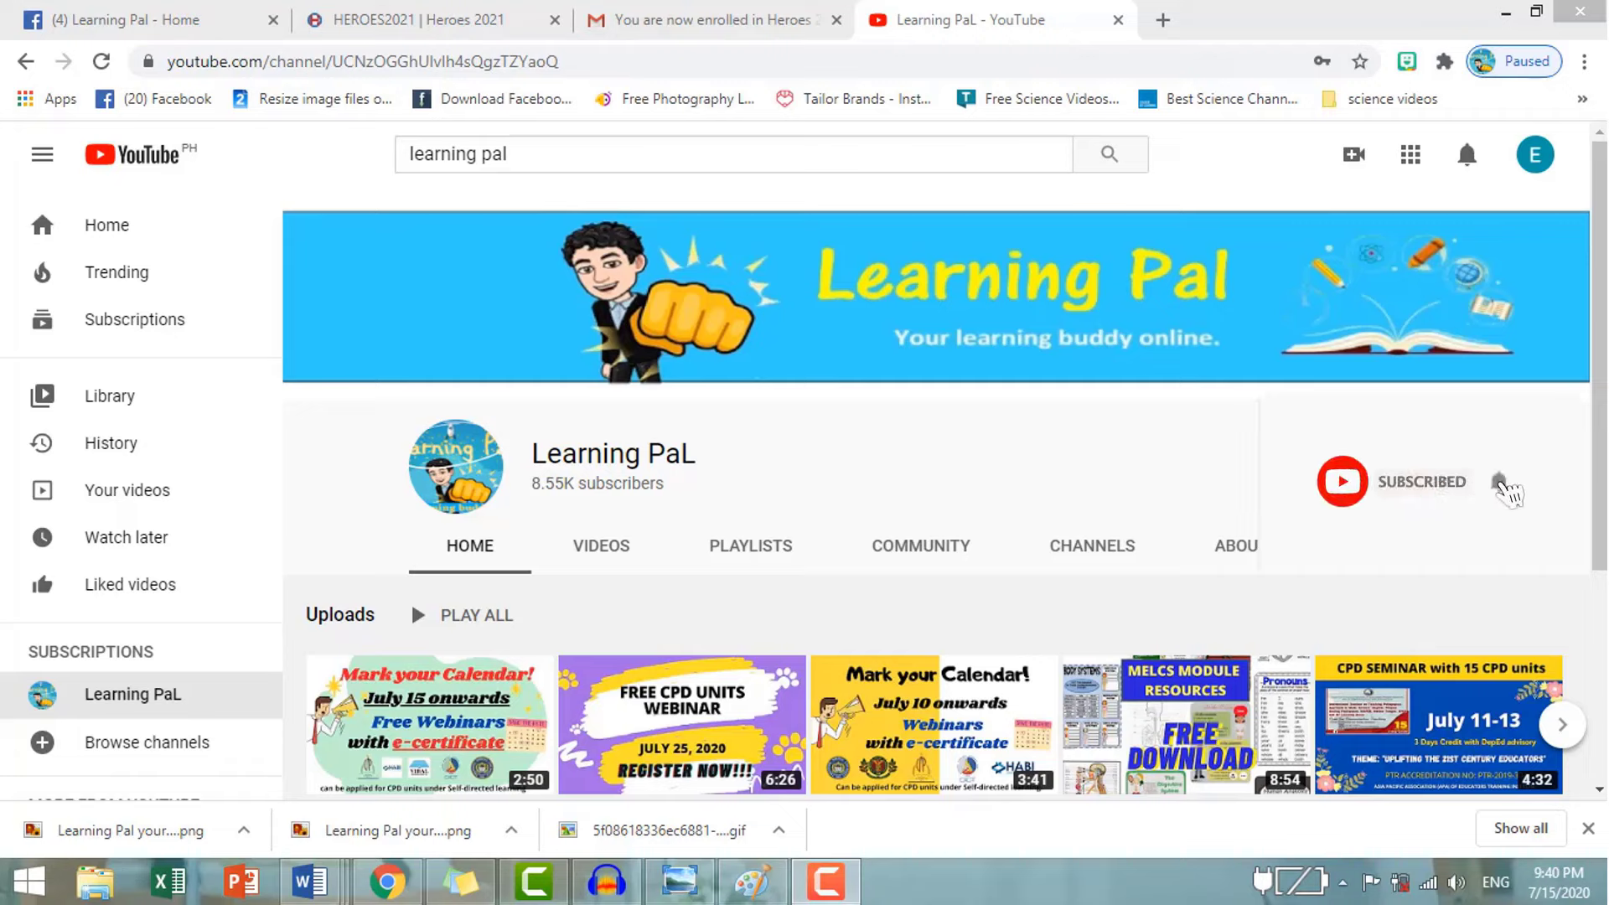